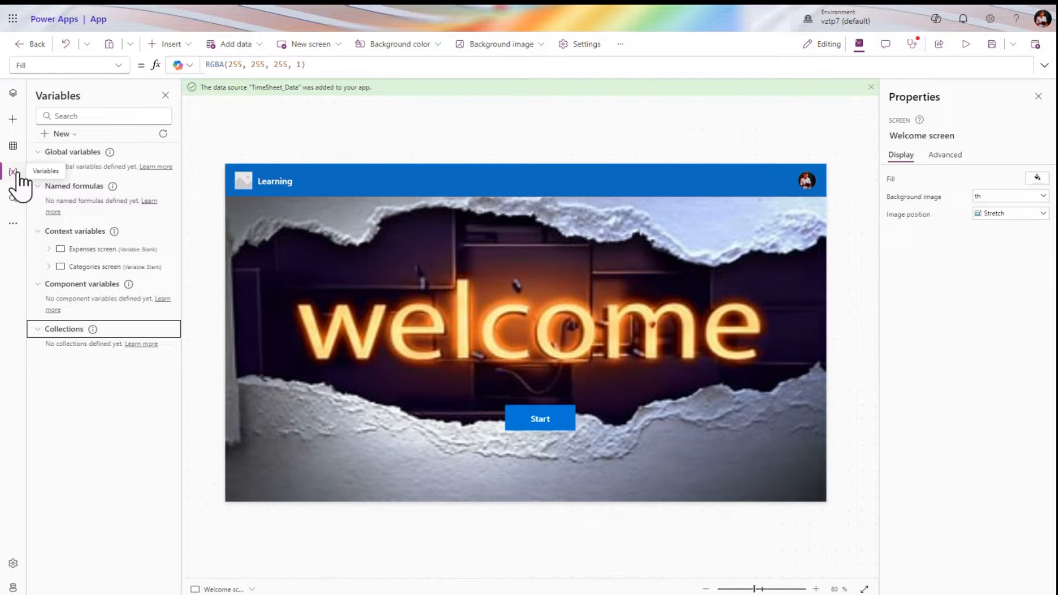
Insert a // comment line above the Fill formula RGBA(255, 255, 255, 1) in the expanded formula bar
click(178, 65)
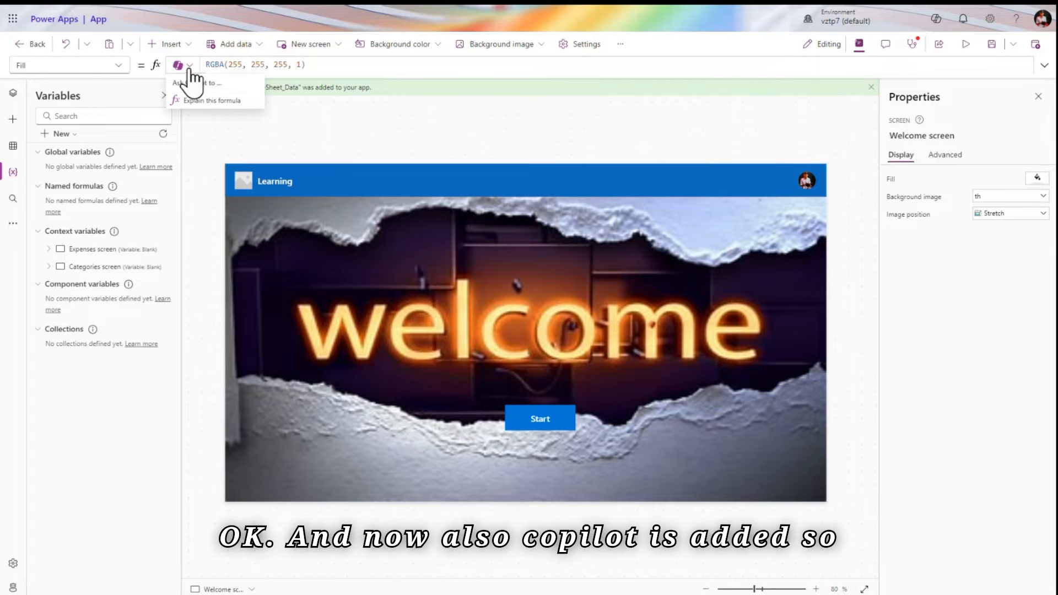
click(342, 64)
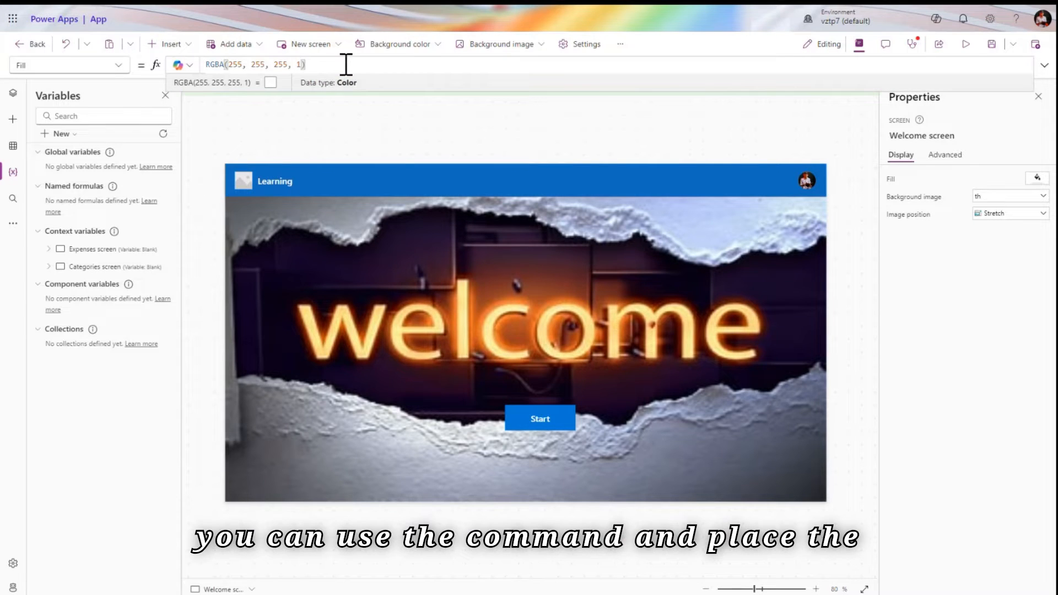
key(ctrl+a)
key(BackSpace)
text(//)
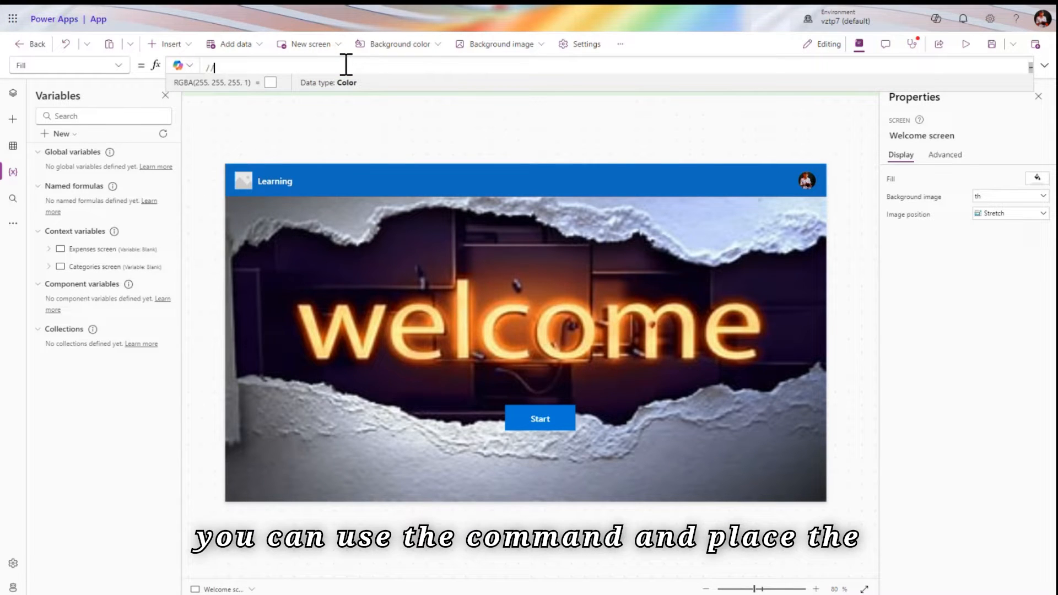
click(1043, 65)
key(shift+Home)
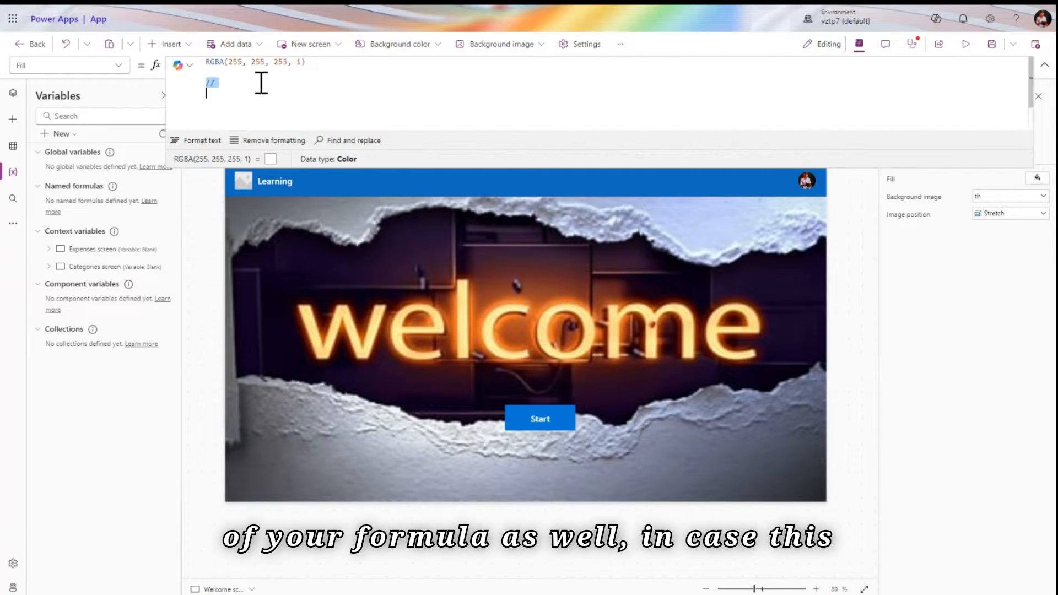
key(BackSpace)
key(Up)
key(Return)
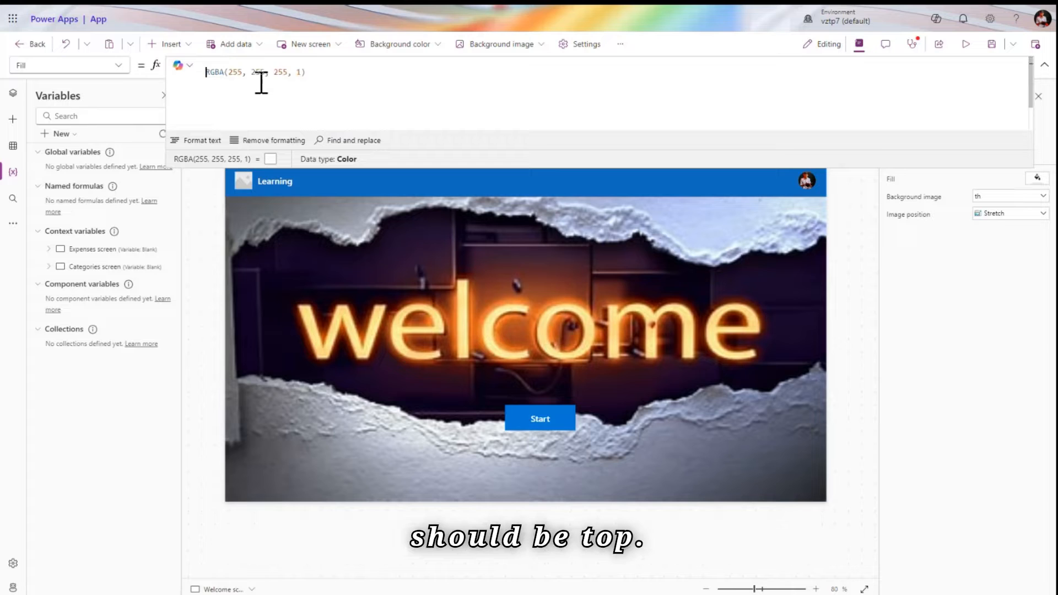
text(//)
key(Return)
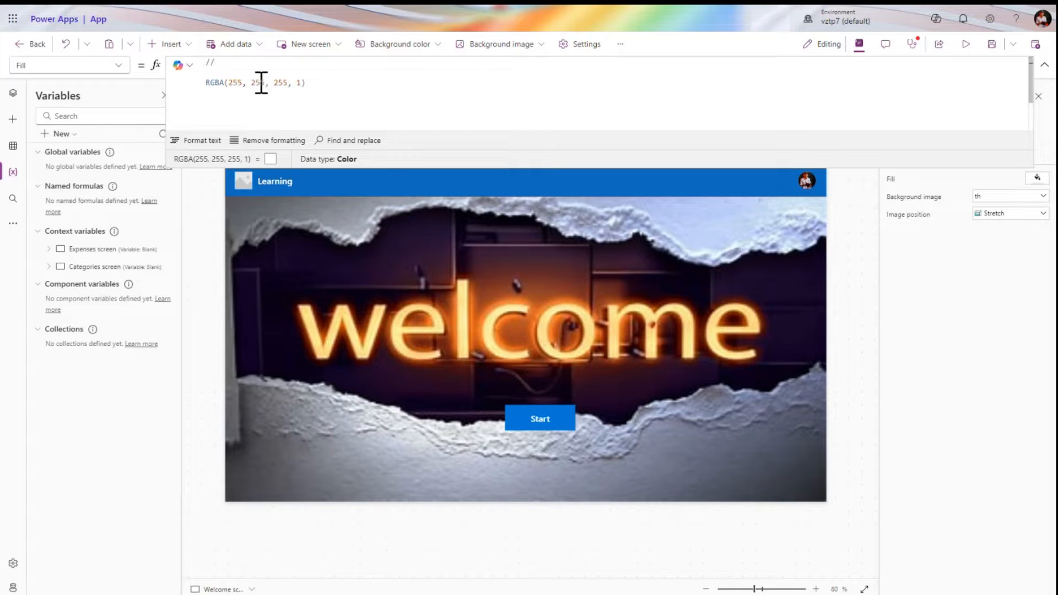
Ask Copilot to explain the Welcome screen's Fill formula and read the result
click(182, 66)
click(210, 101)
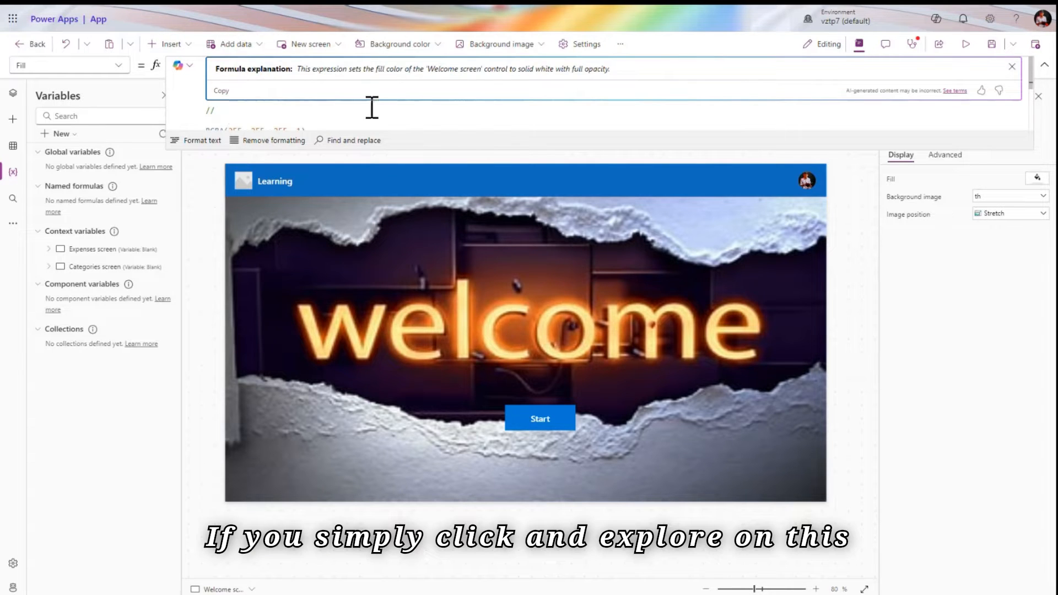
scroll(403, 104, down, 2)
scroll(406, 105, up, 2)
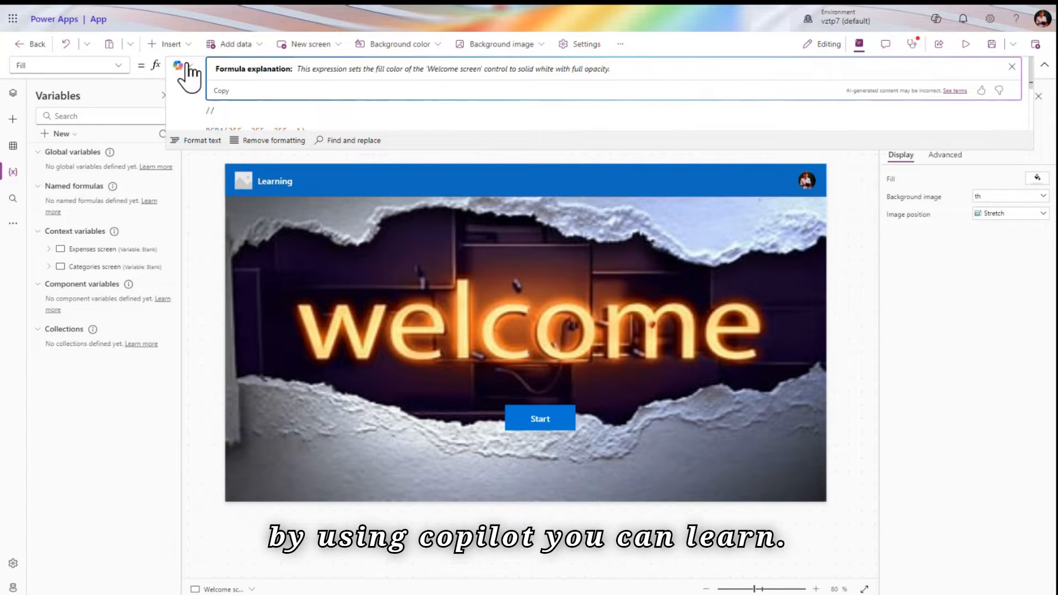
Close the explanation, collapse the formula bar, and show the tree with Welcome and Categories collapsed
click(1012, 67)
click(1044, 66)
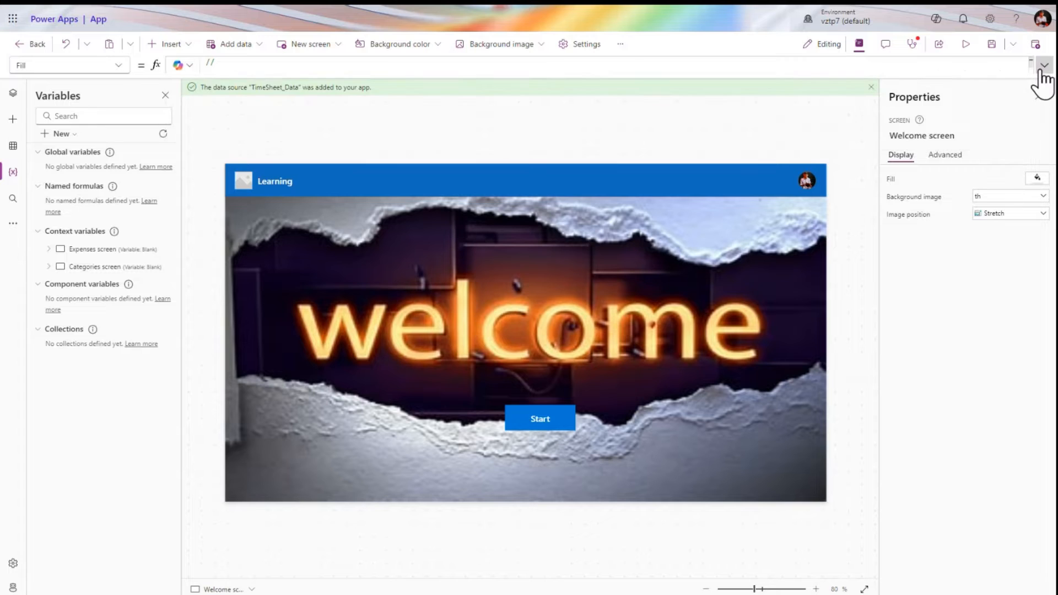
click(121, 66)
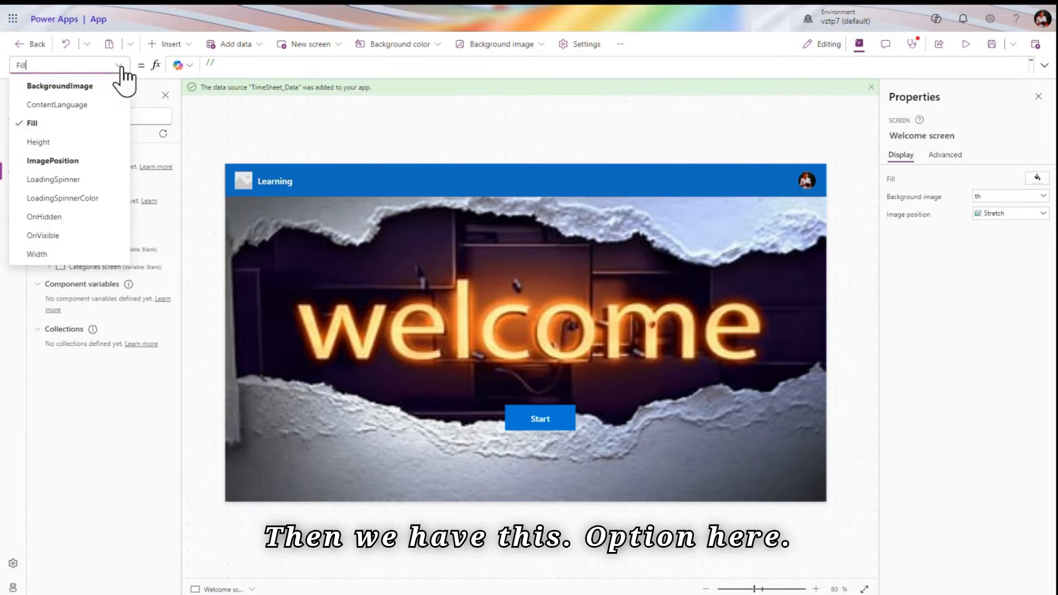
click(12, 92)
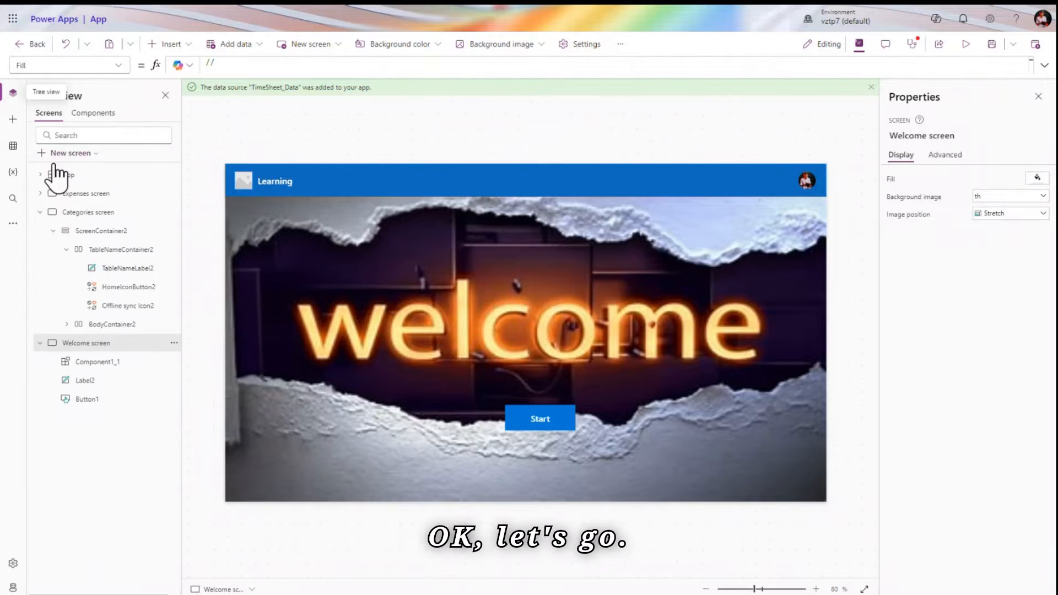
click(40, 343)
click(40, 212)
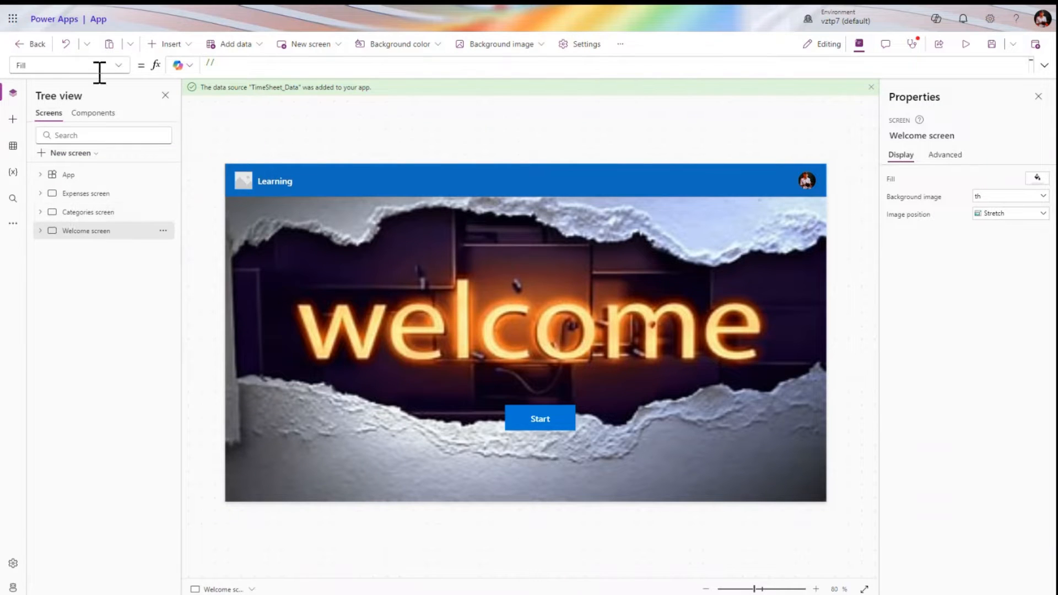
Browse the screen's property list, then select the App node and view its property list
click(46, 65)
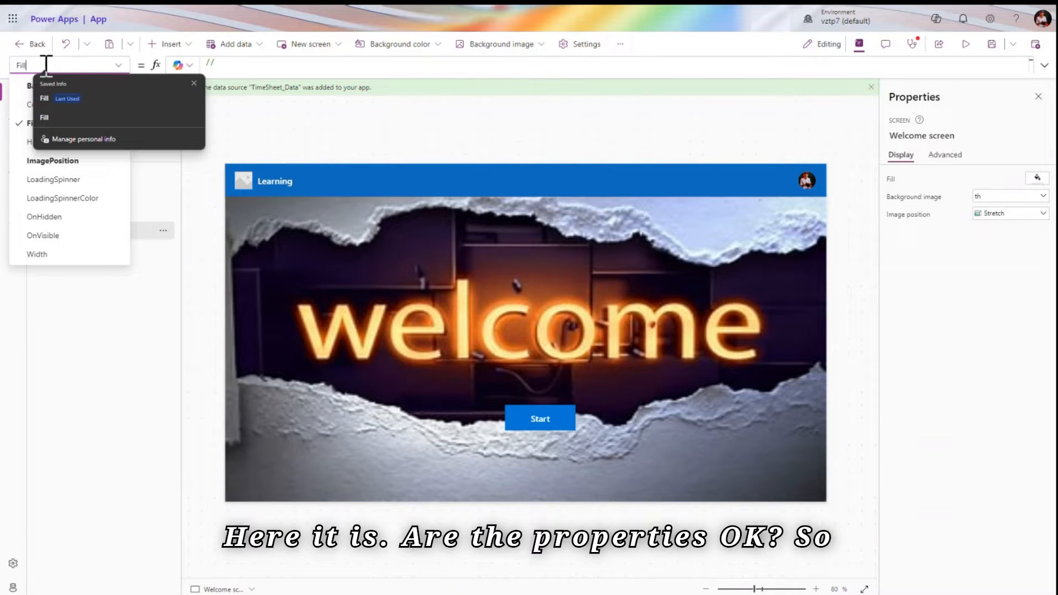
click(197, 84)
click(118, 65)
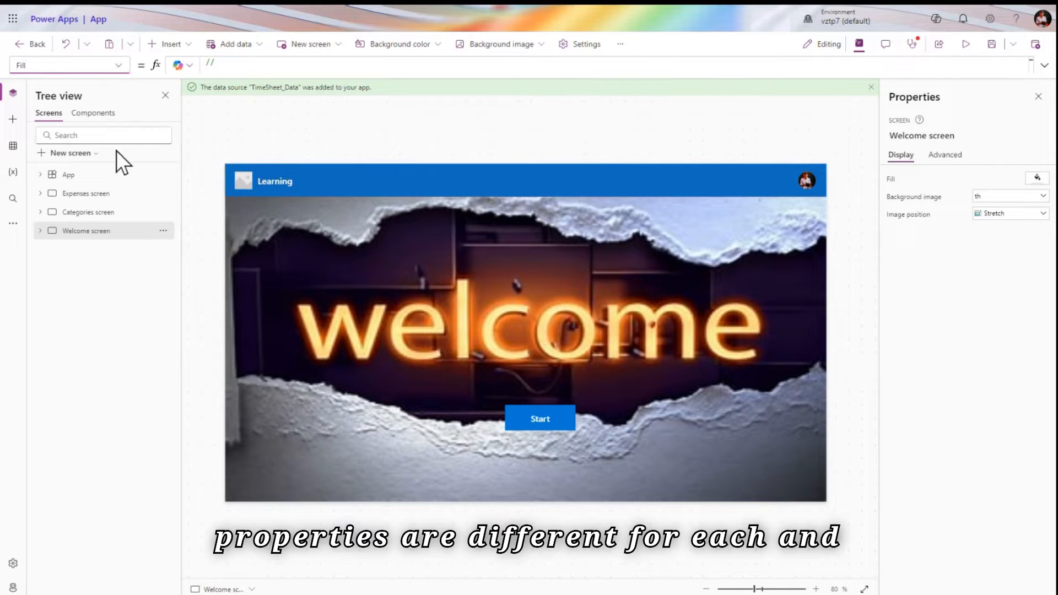
click(98, 175)
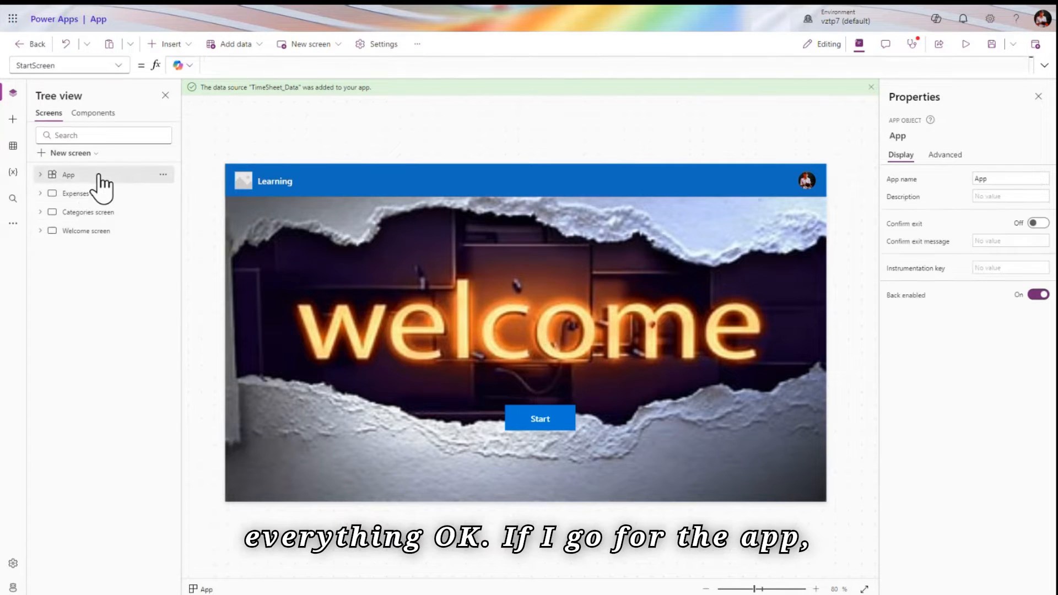
click(118, 65)
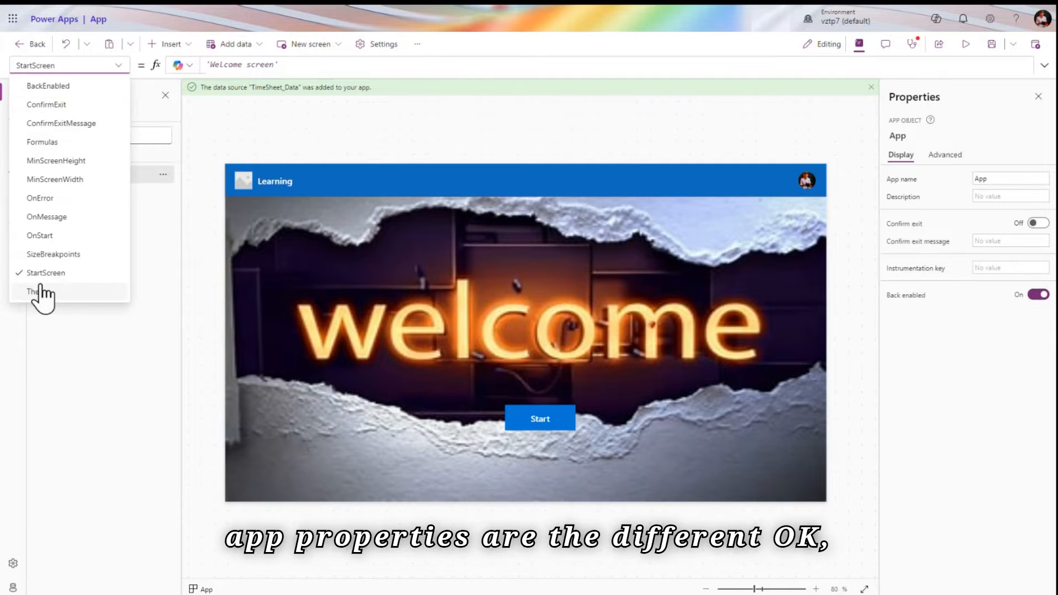
click(118, 71)
Inspect the properties of the Expenses screen and its ScreenContainer1, then reselect App
click(102, 195)
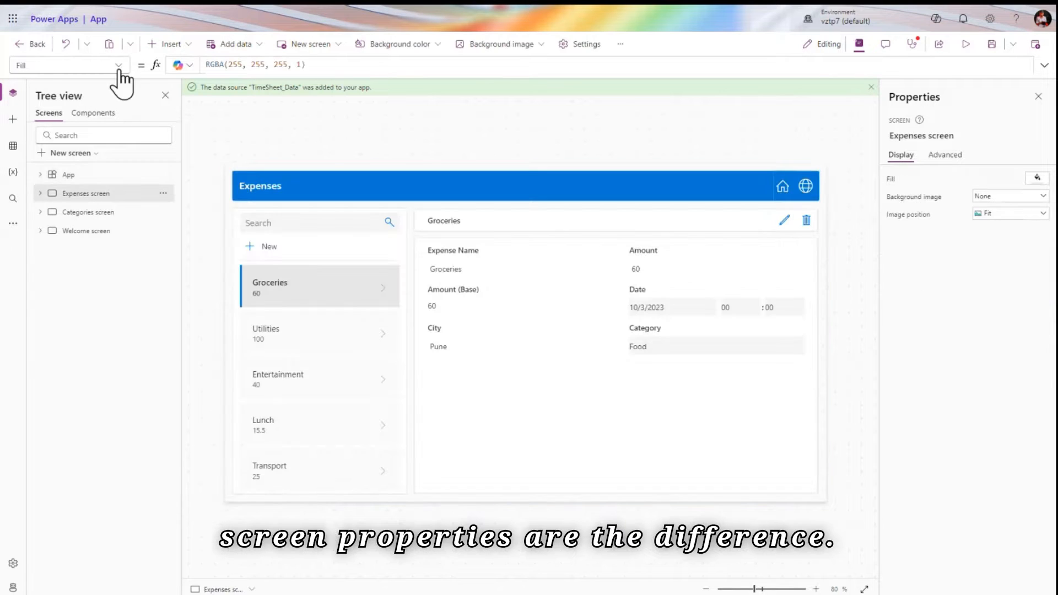
click(117, 65)
click(117, 69)
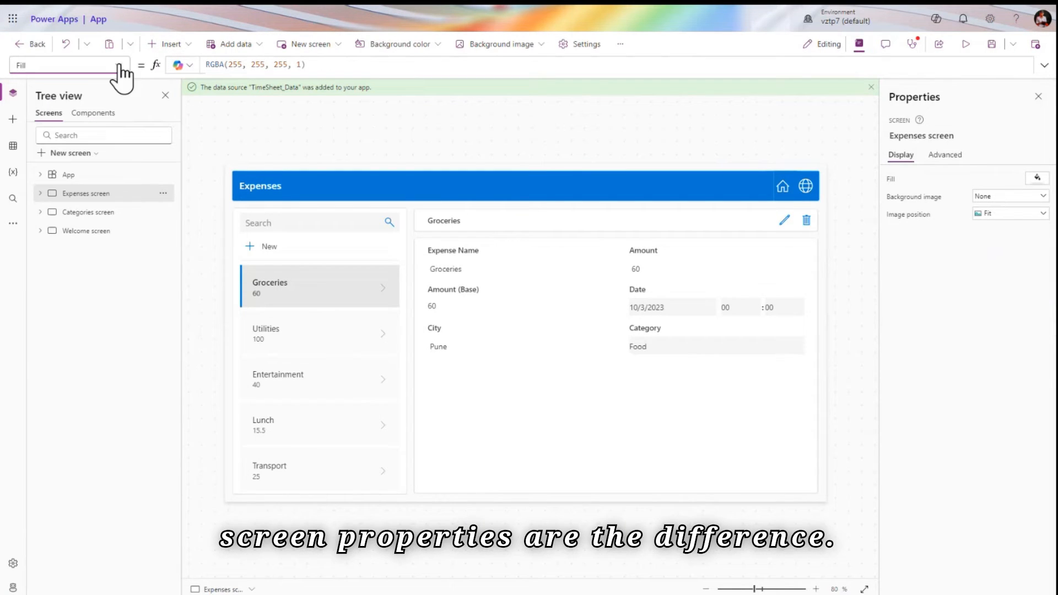
click(40, 194)
click(103, 213)
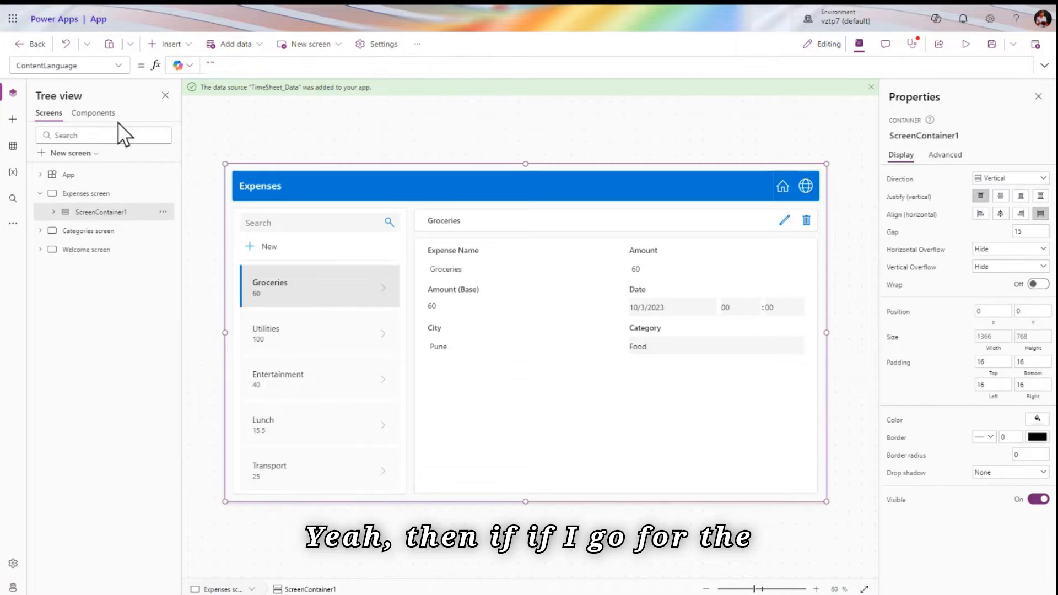
click(118, 65)
click(116, 68)
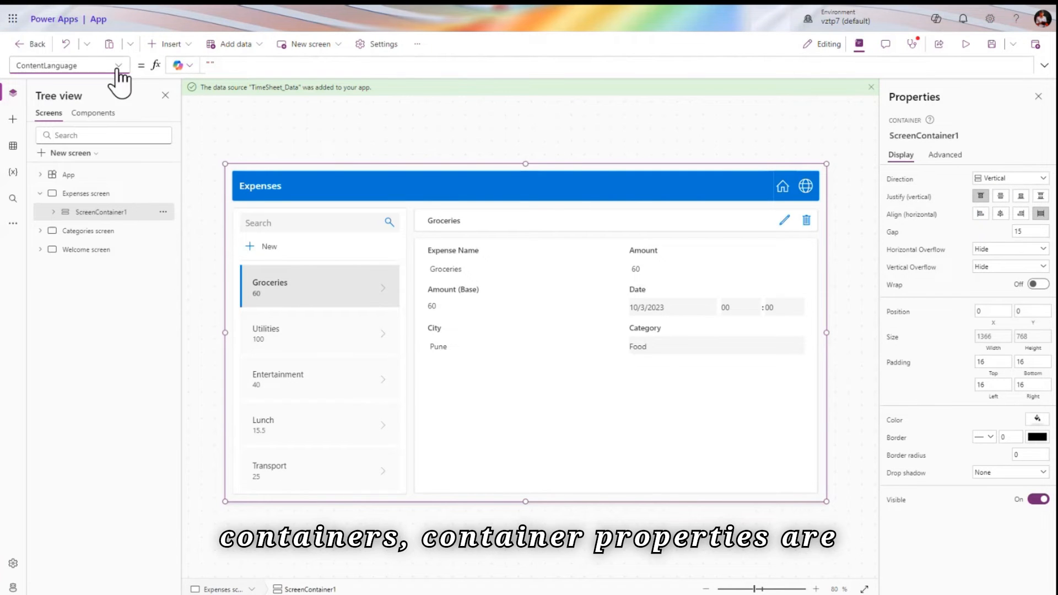
click(96, 182)
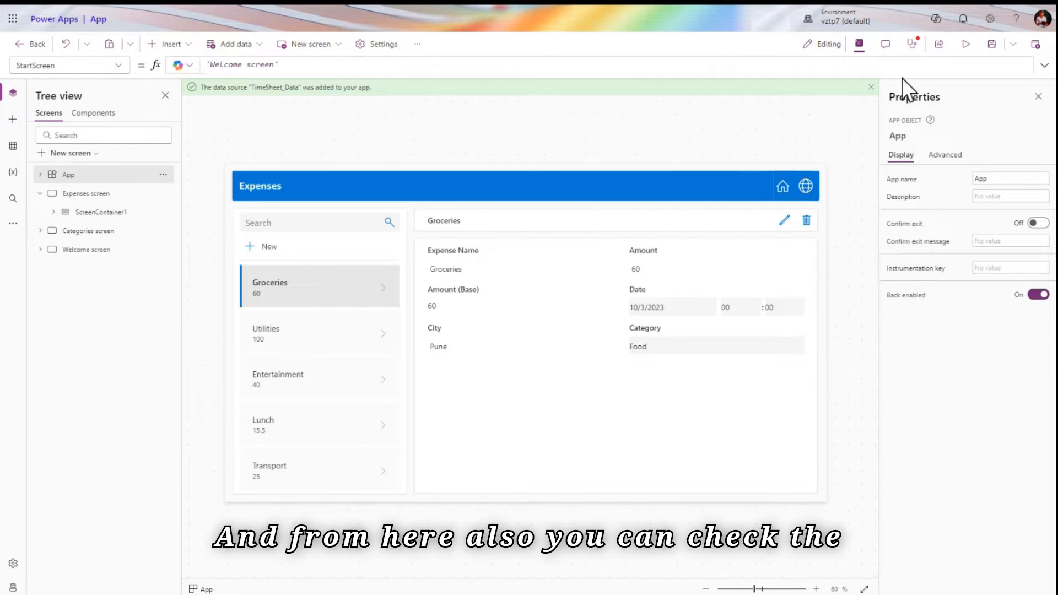
Expand the App node and view its BackEnabled and ConfirmExit properties
click(42, 175)
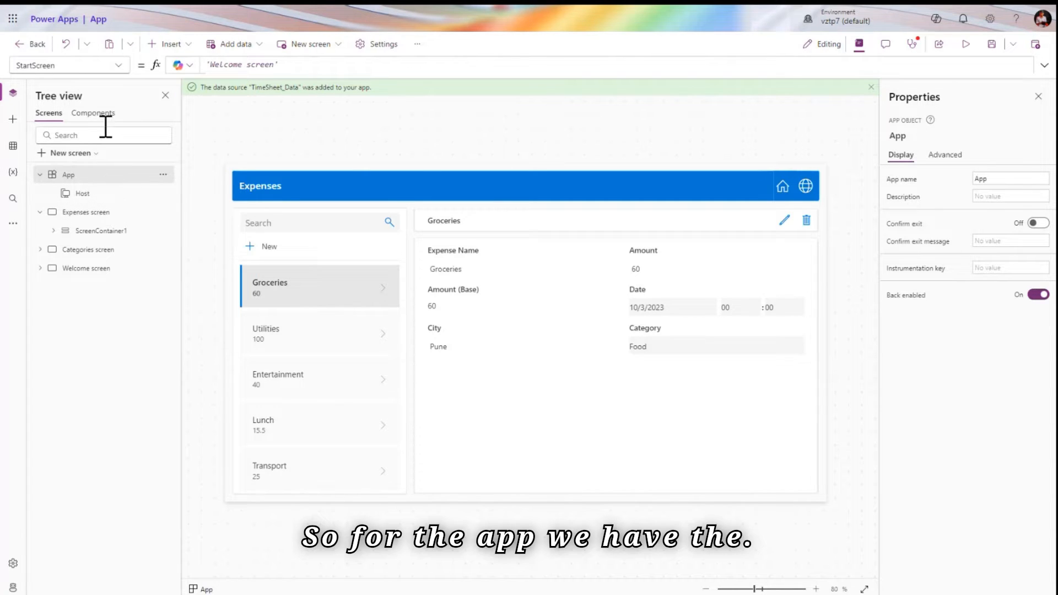
click(117, 67)
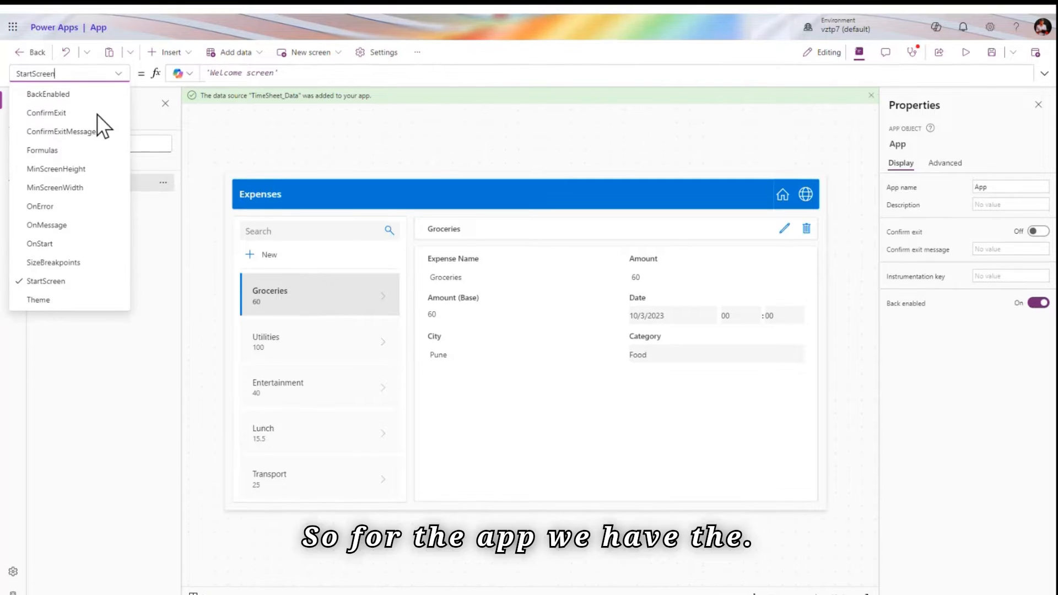
click(91, 86)
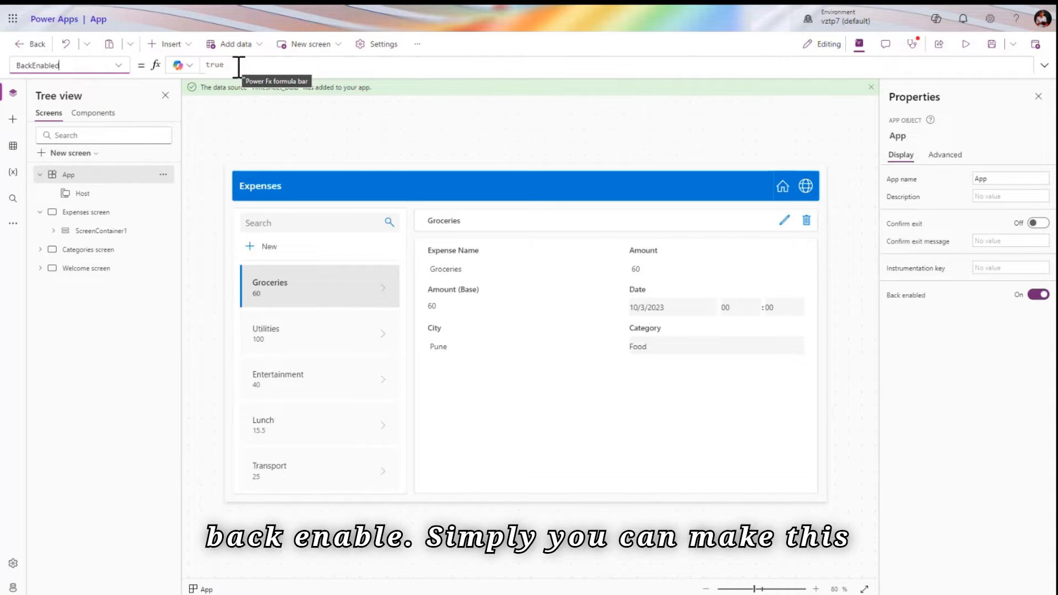
click(118, 65)
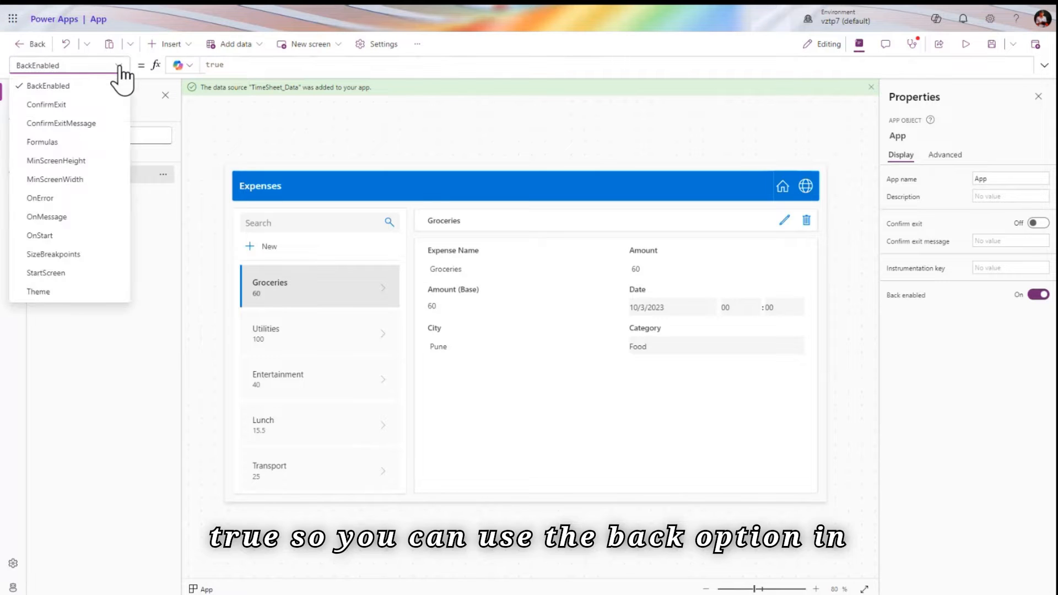
click(89, 102)
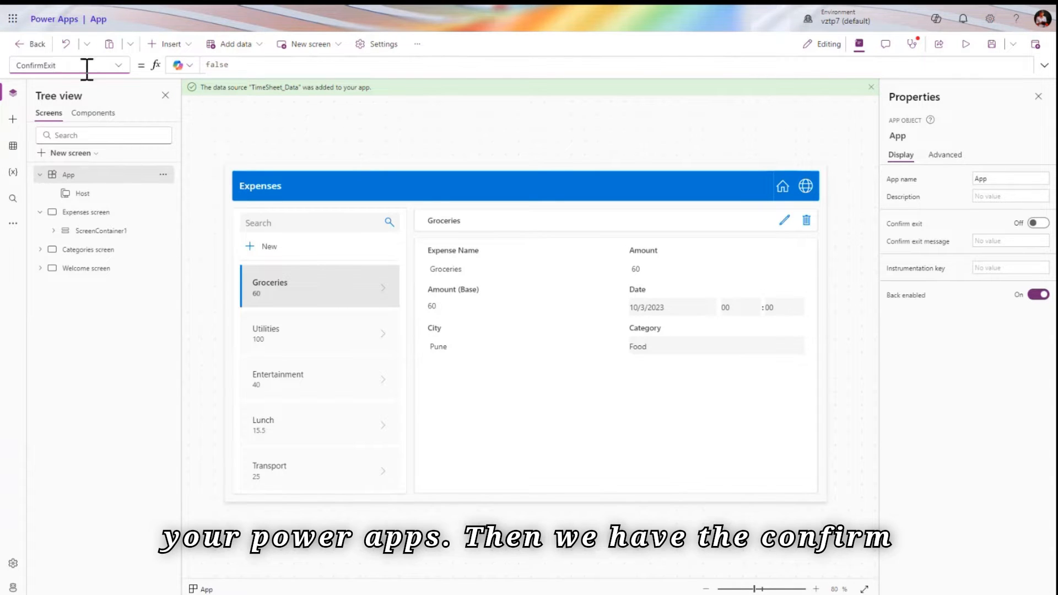
Return to App from Expenses and view ConfirmExit, then ConfirmExitMessage, in the property list
click(249, 112)
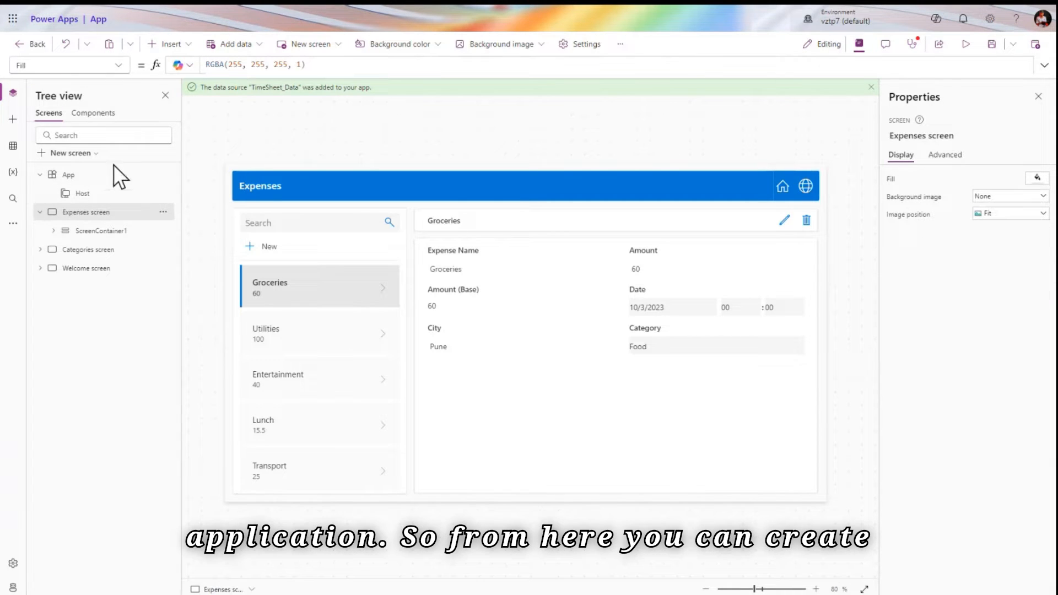
click(101, 181)
click(282, 66)
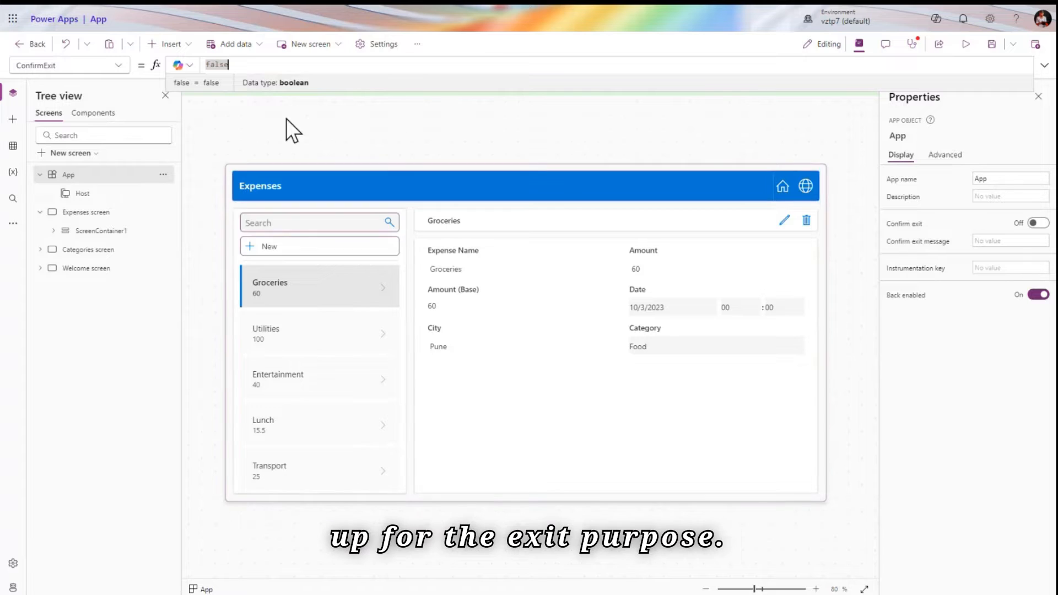
click(117, 68)
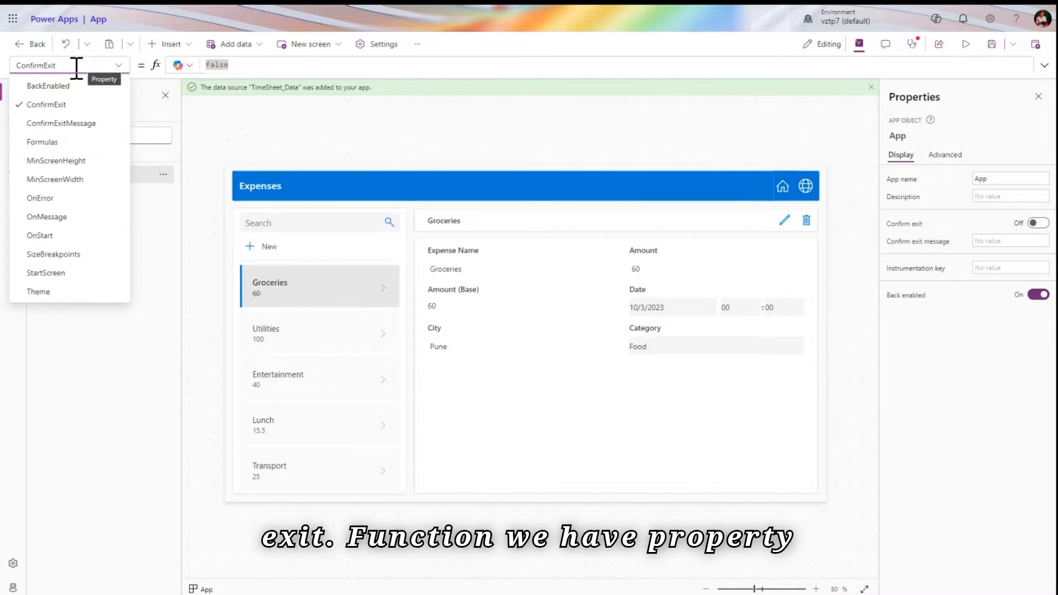
click(72, 123)
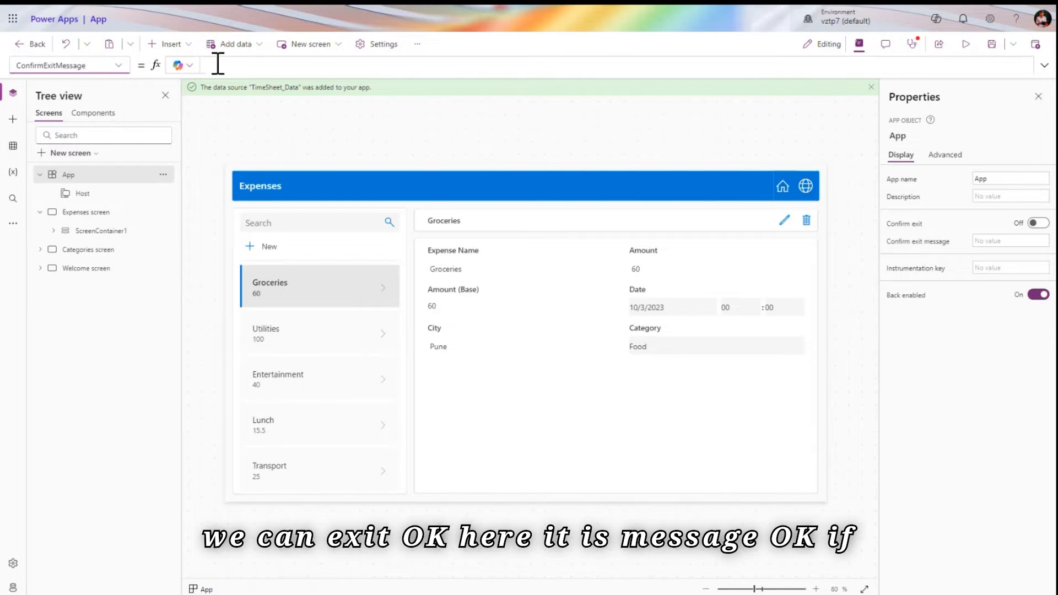
click(119, 67)
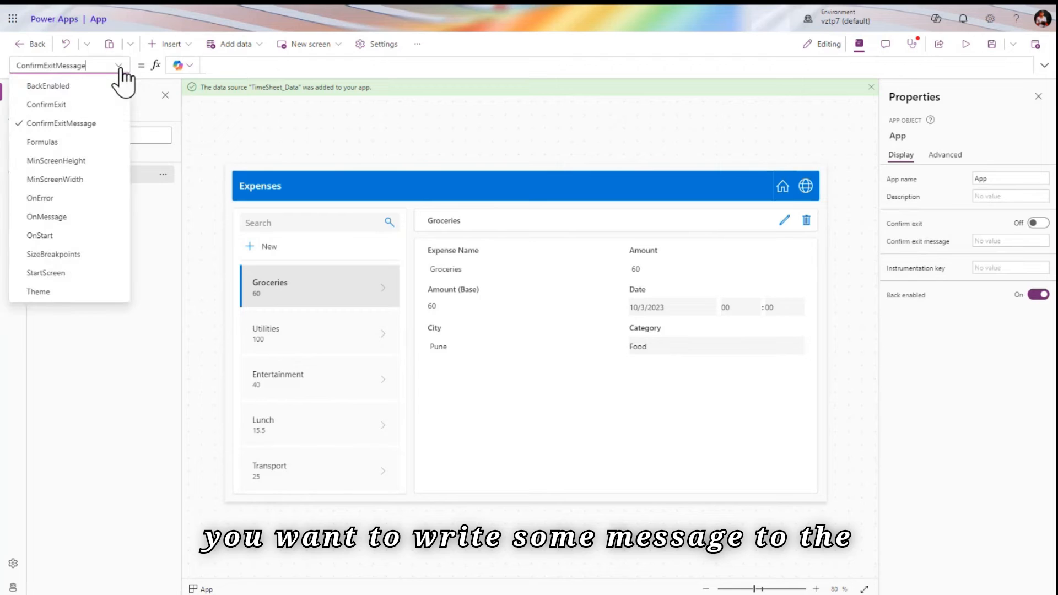
Choose the App's Formulas property, drag the formula bar taller, and place the caret in the empty box
click(42, 142)
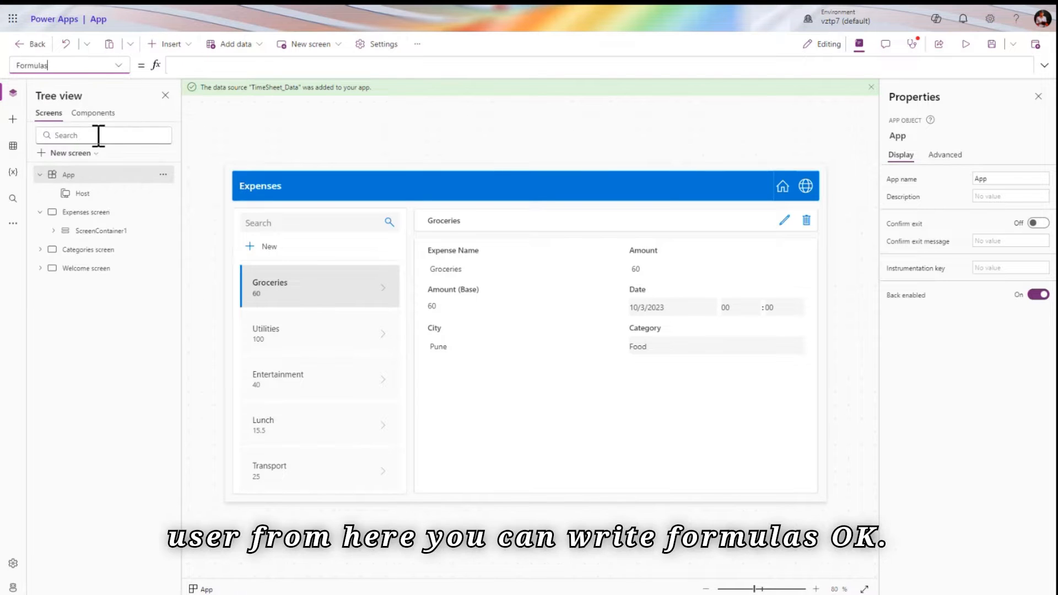
drag(215, 72, 216, 110)
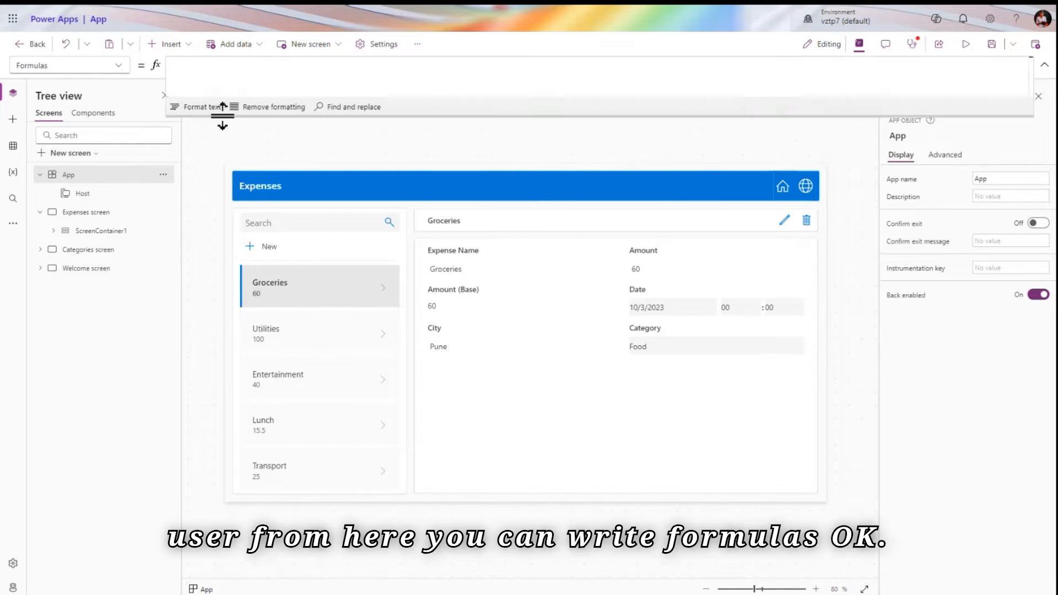
click(236, 80)
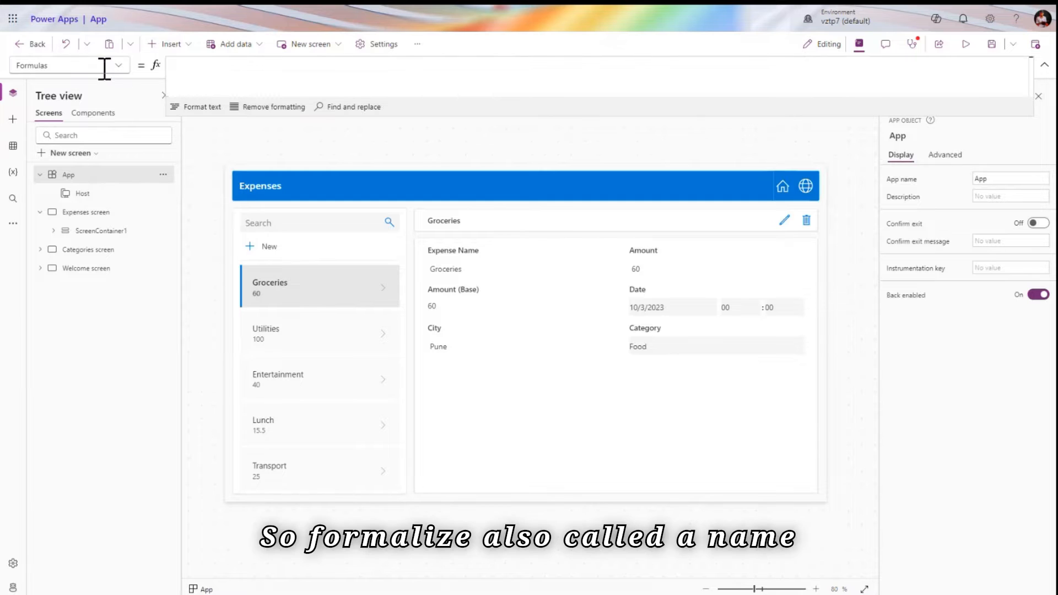
click(104, 67)
click(105, 67)
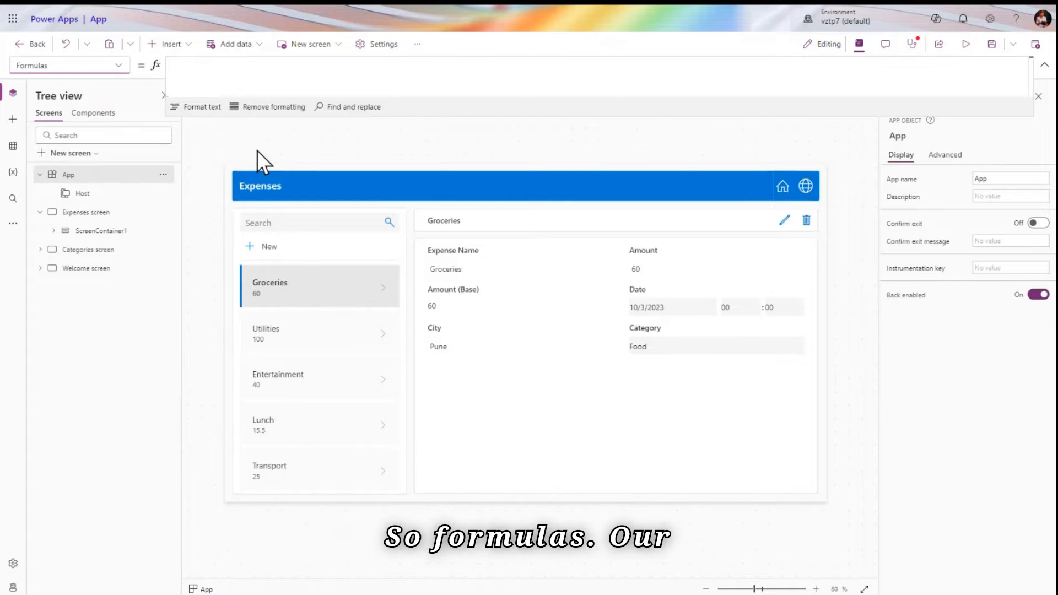
click(274, 76)
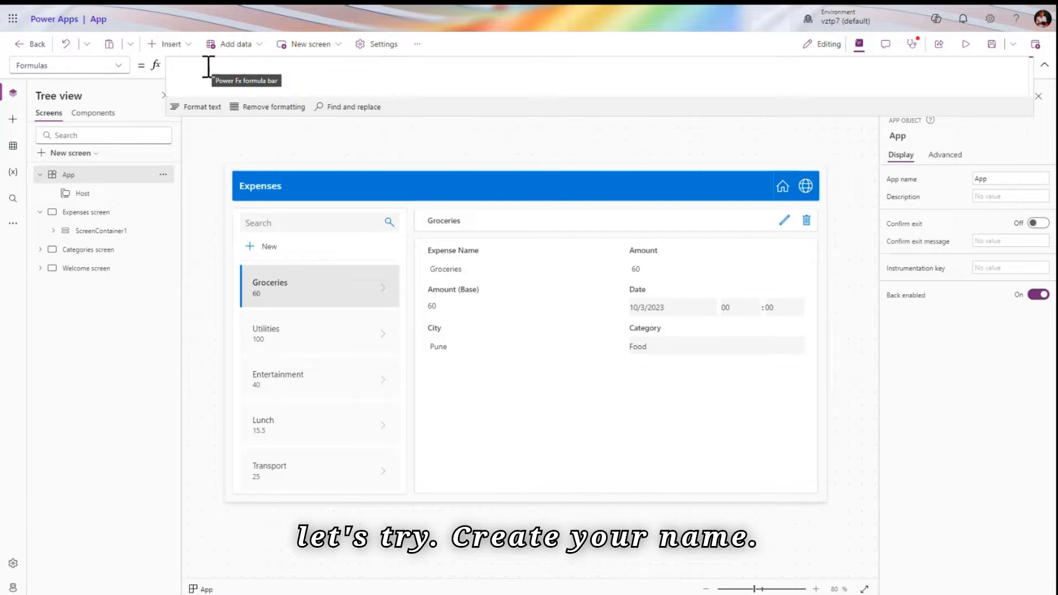
Enter Name = "<first name>"; in App Formulas, correcting the colon to an equals sign
text(Name:)
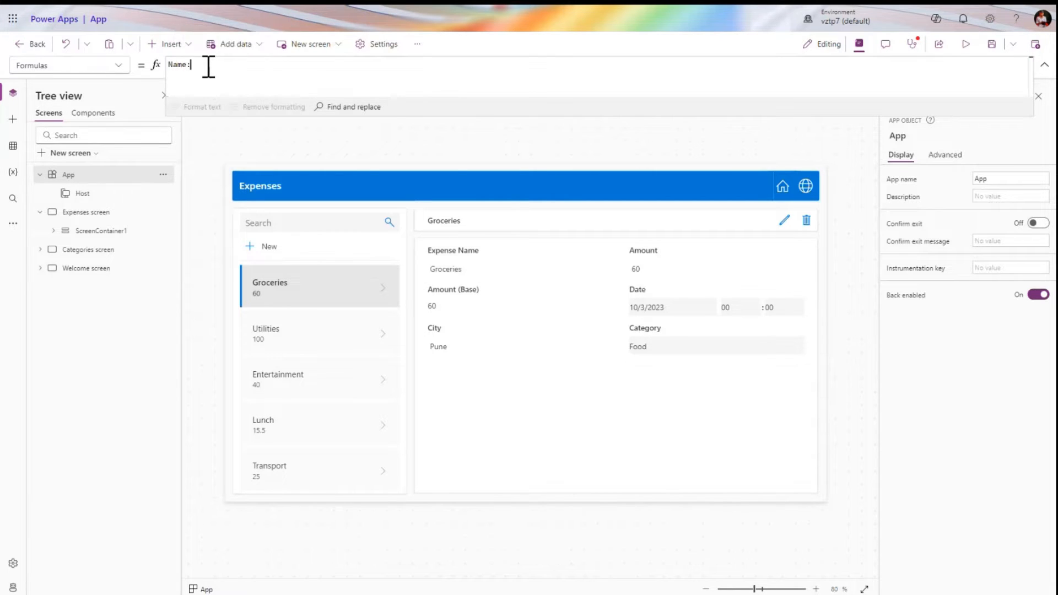
text("")
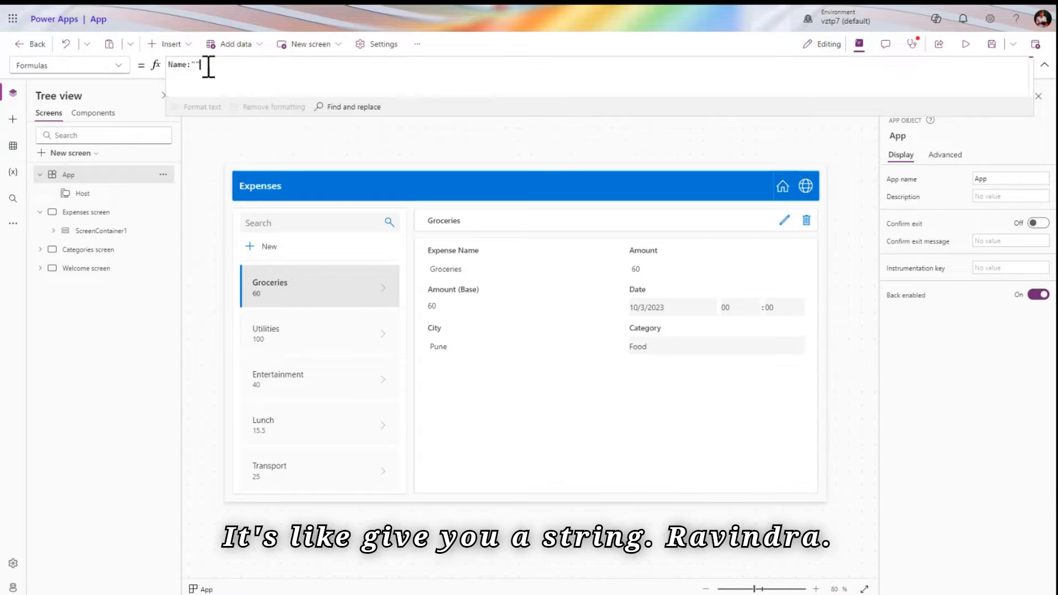
text(Ravindra)
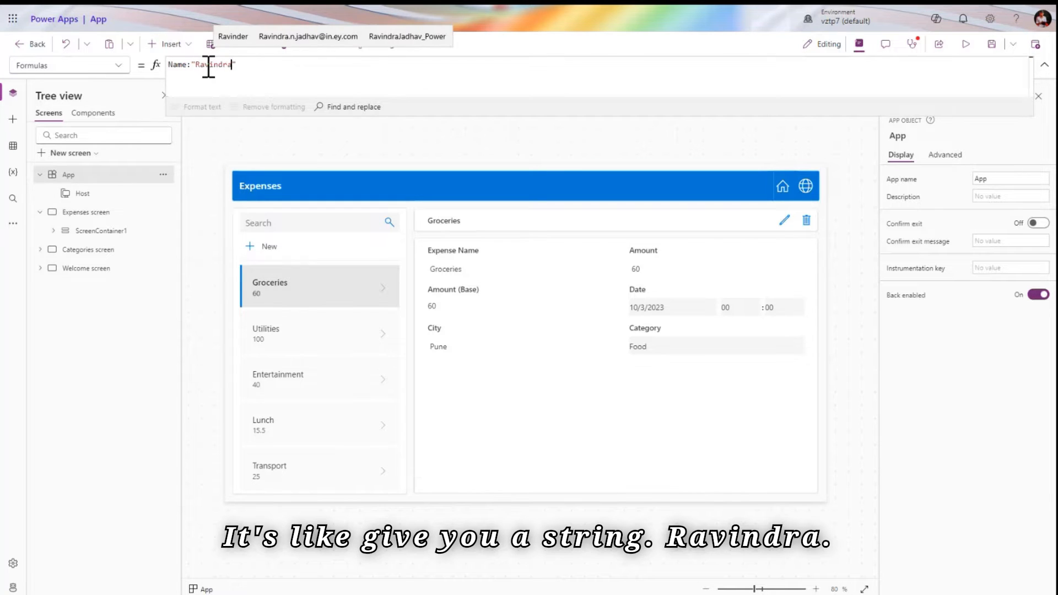
text(";)
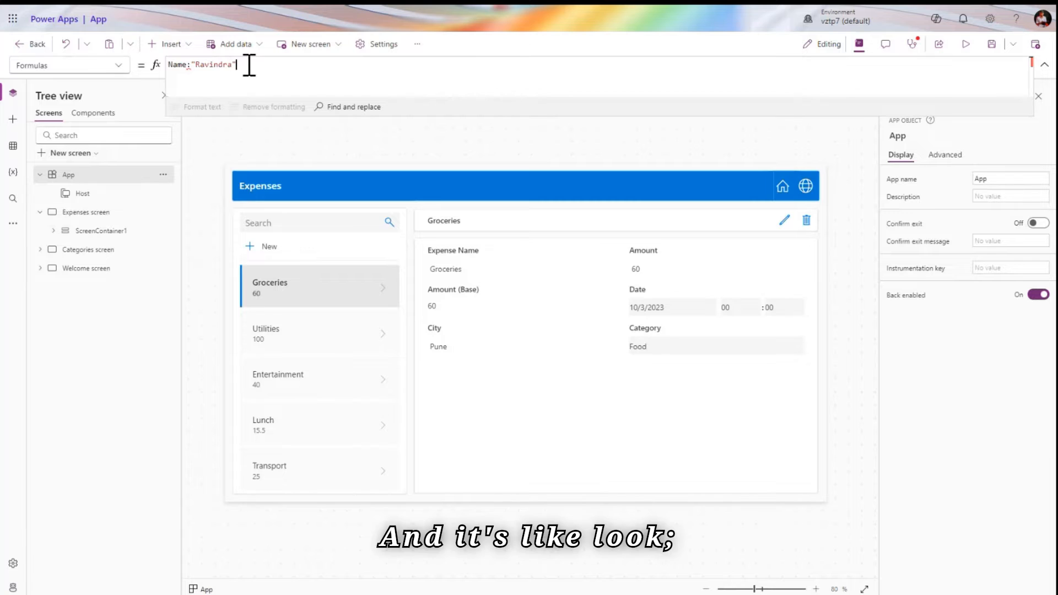
double_click(187, 65)
key(Right)
key(Delete)
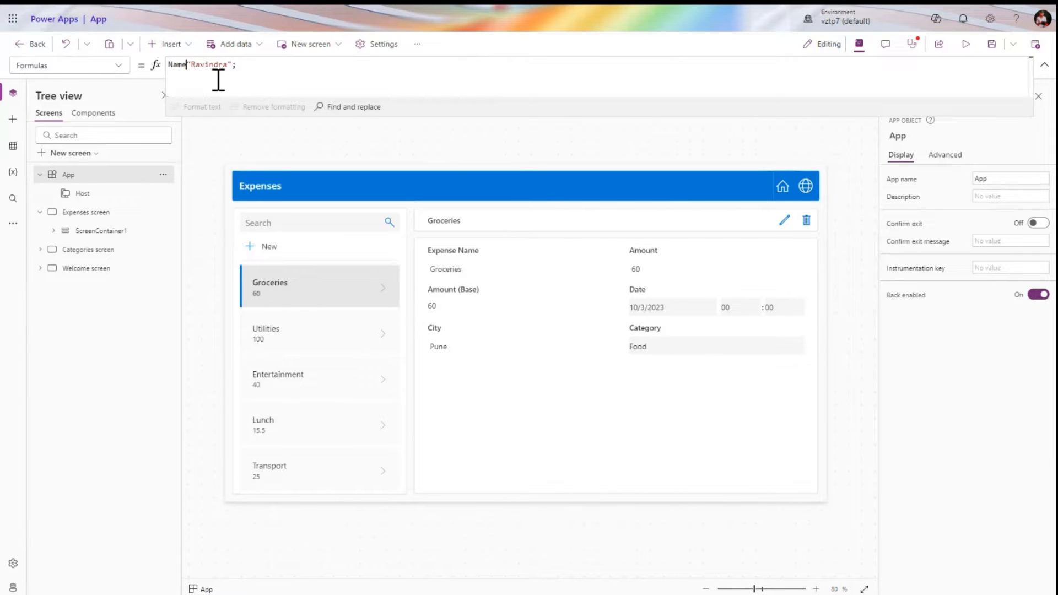
text(=)
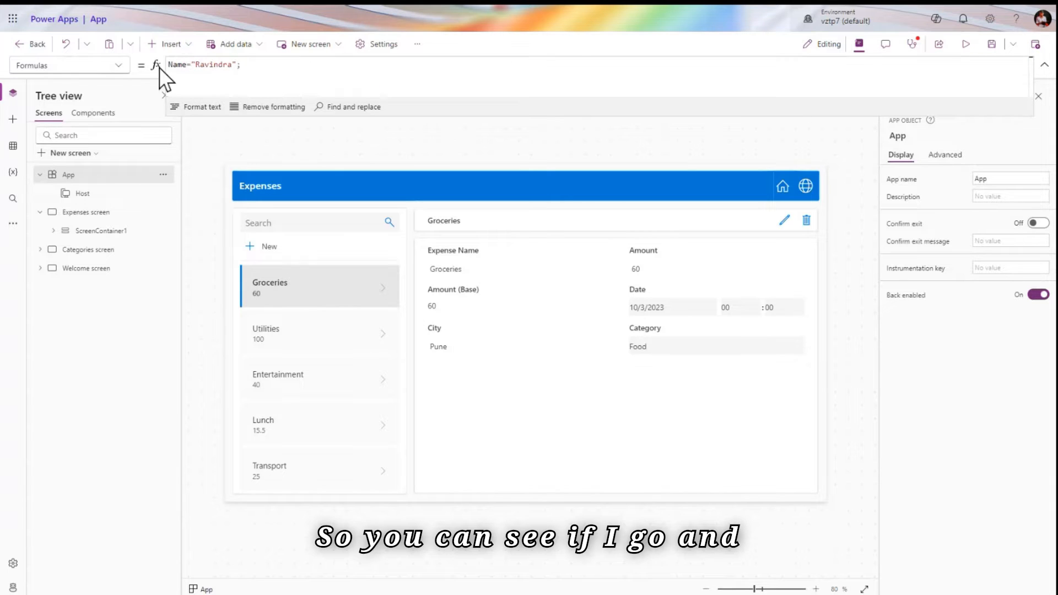
double_click(182, 64)
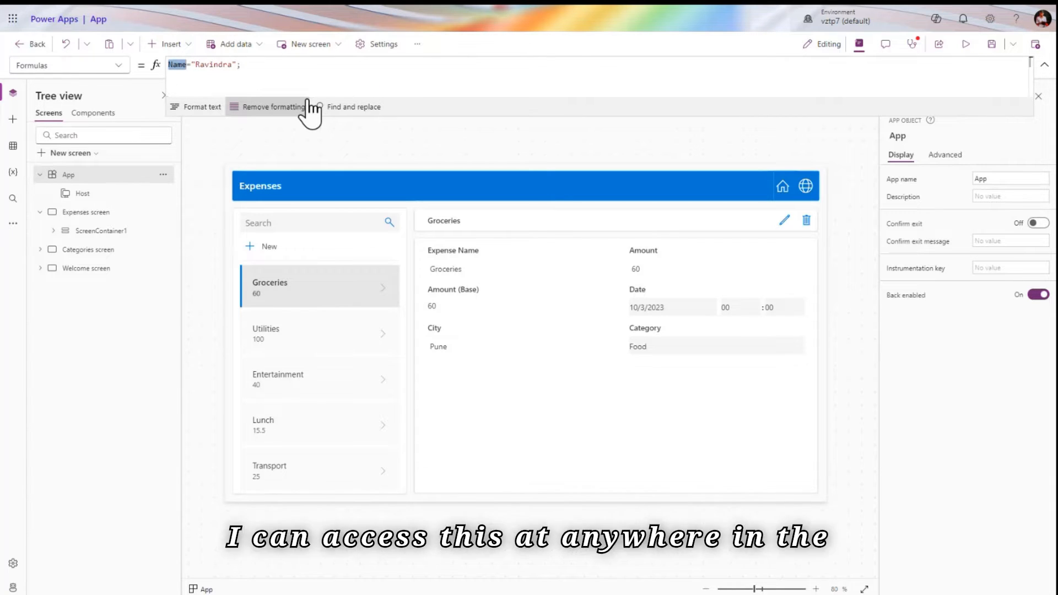
click(97, 268)
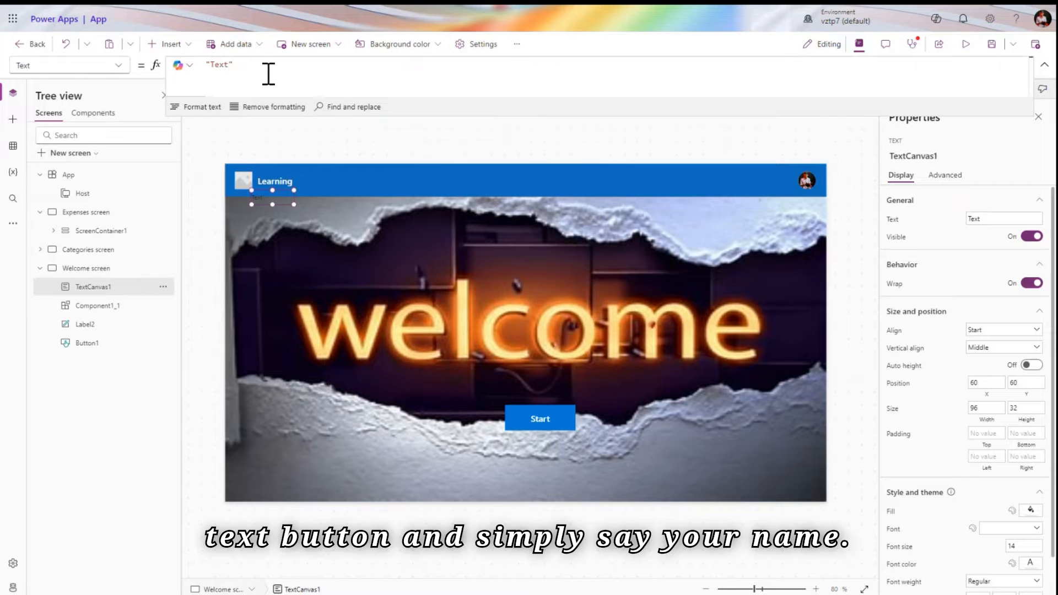
Set the new label's Text to Name and drag it into the blue header bar, then reselect App
triple_click(269, 74)
key(BackSpace)
text(Nam)
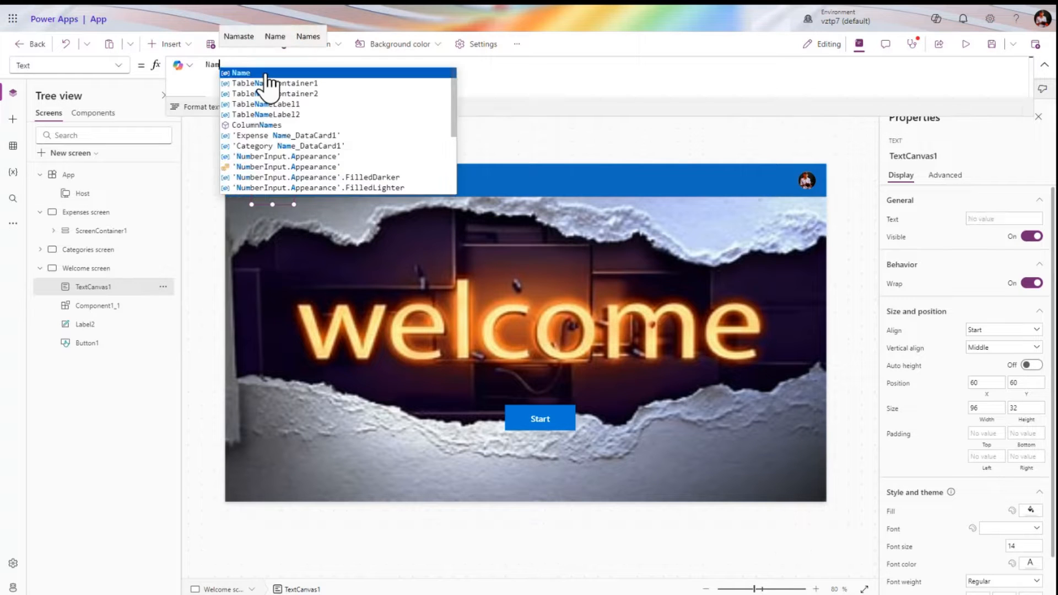
click(265, 77)
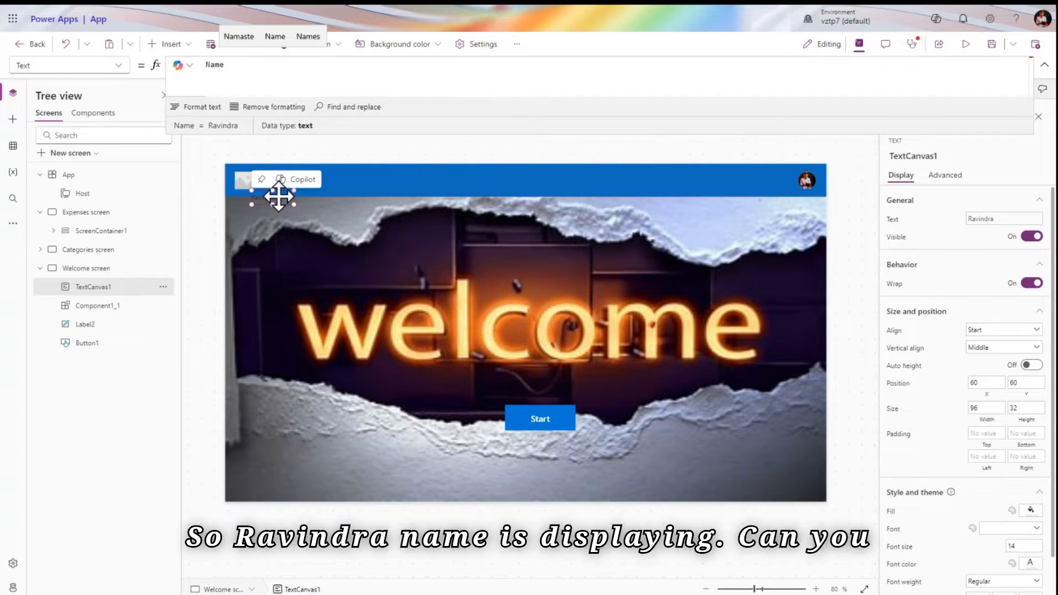
drag(279, 193, 442, 179)
click(516, 147)
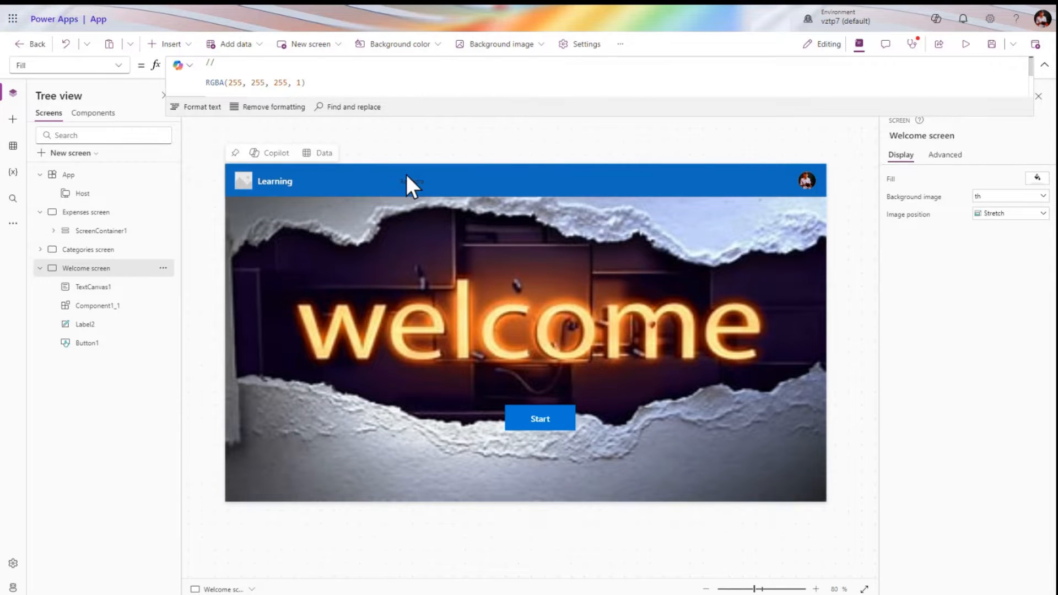
click(89, 175)
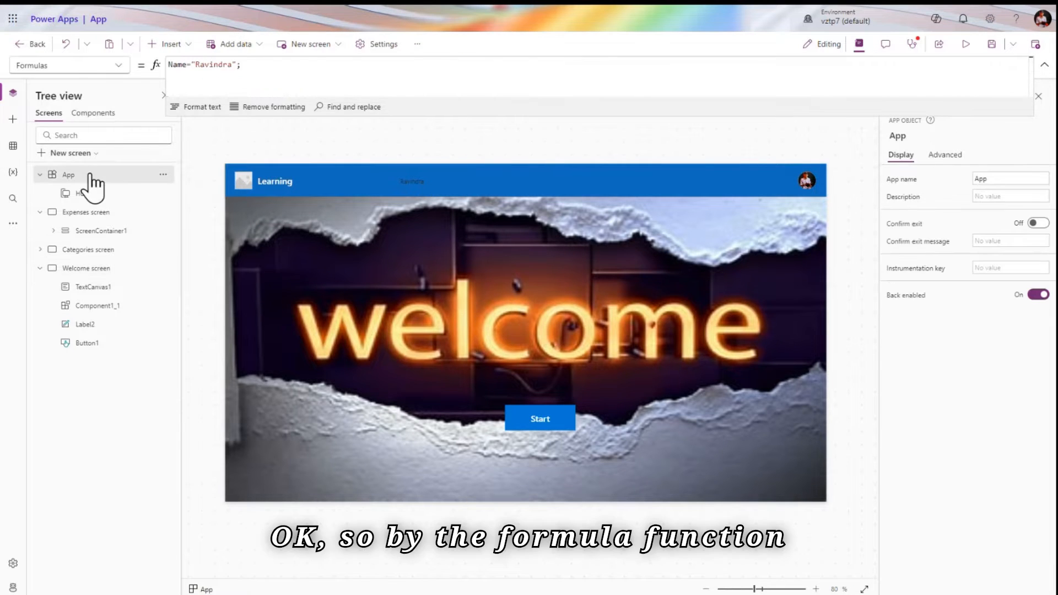
click(296, 86)
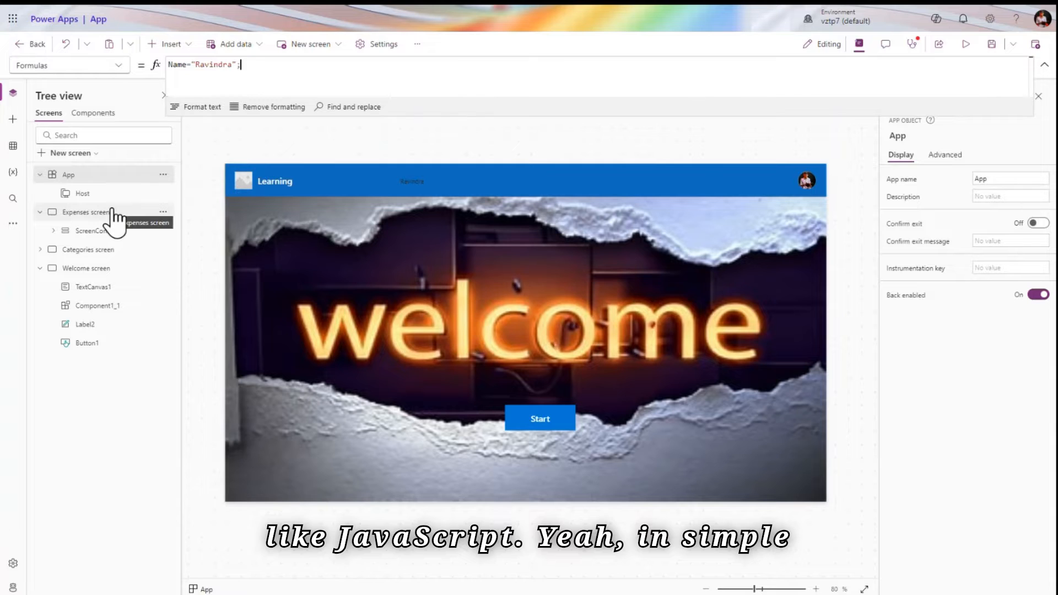
View the App's MinScreenHeight, MinScreenWidth and OnError properties in turn
click(118, 67)
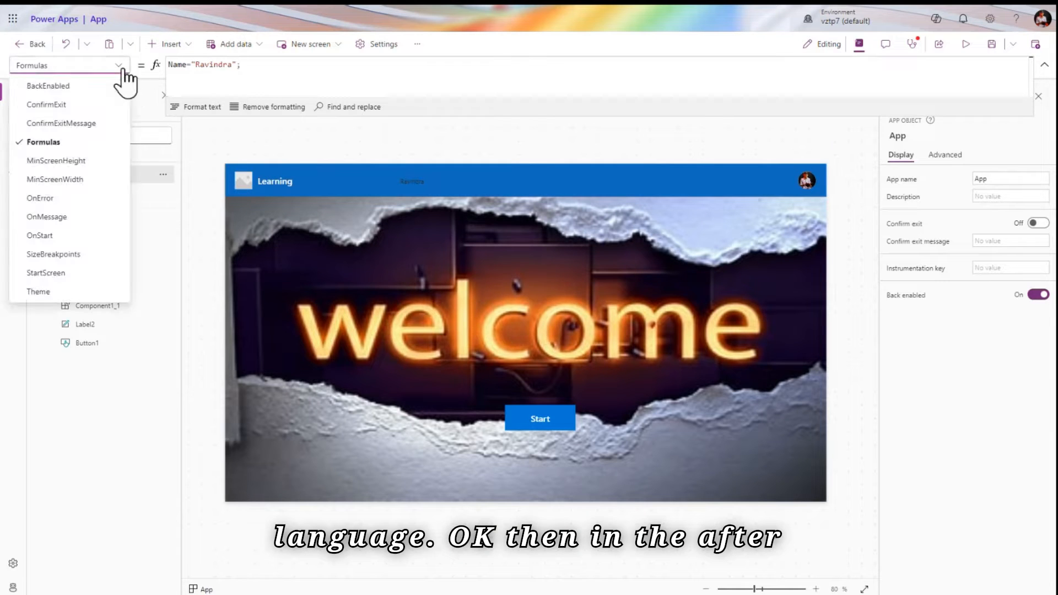
click(57, 161)
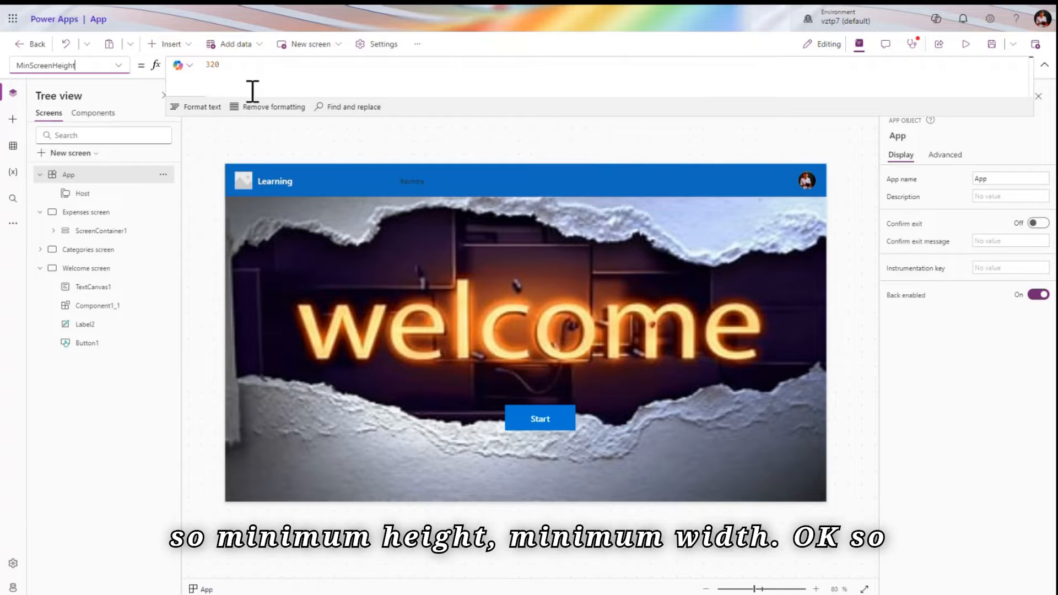
click(117, 66)
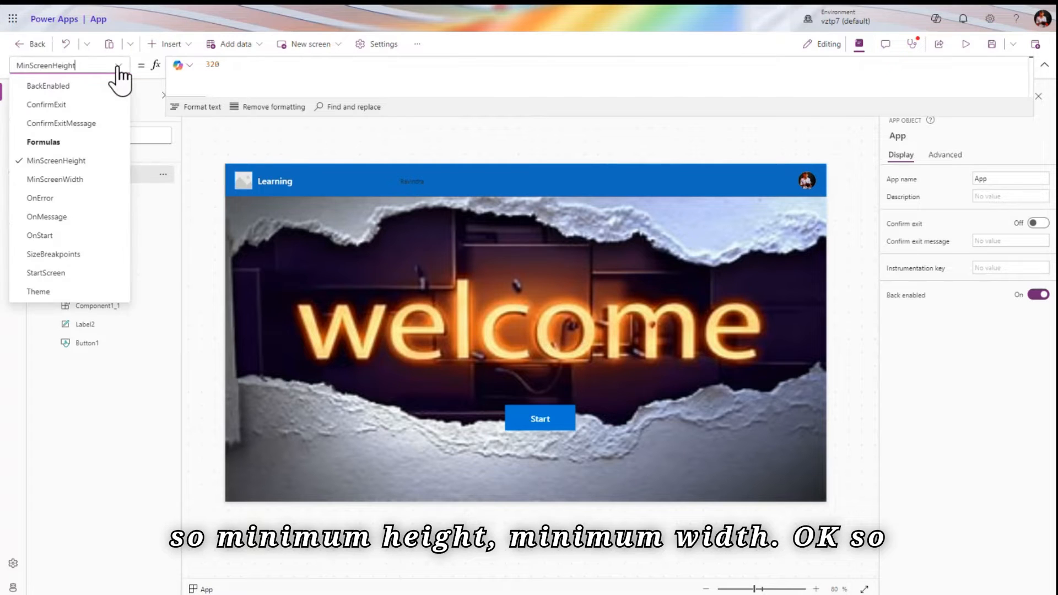
click(72, 183)
click(113, 65)
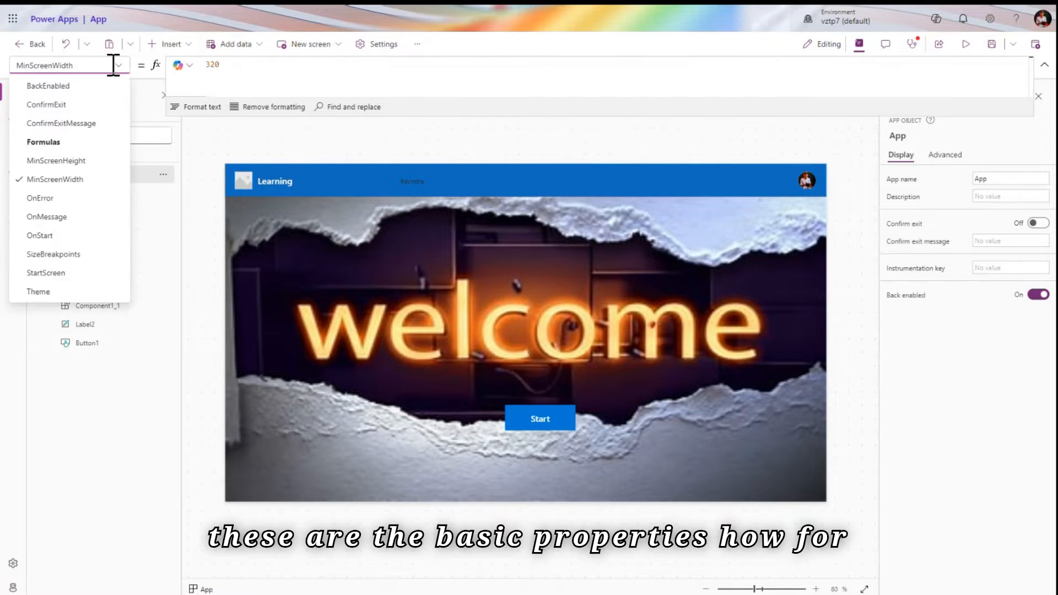
click(78, 202)
click(227, 72)
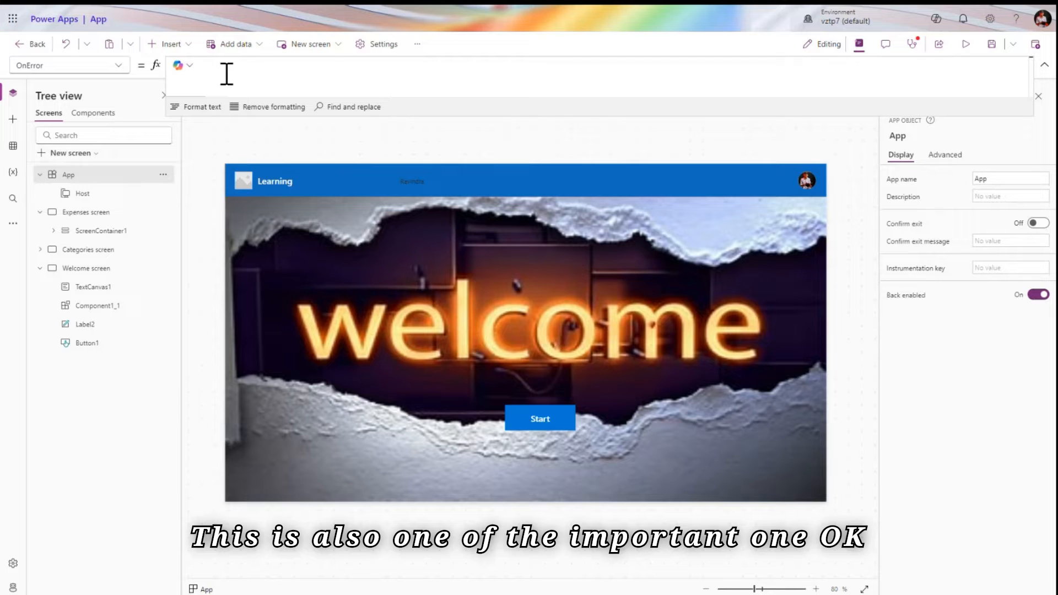
Move on to the empty OnMessage property, then switch to OnStart
click(119, 66)
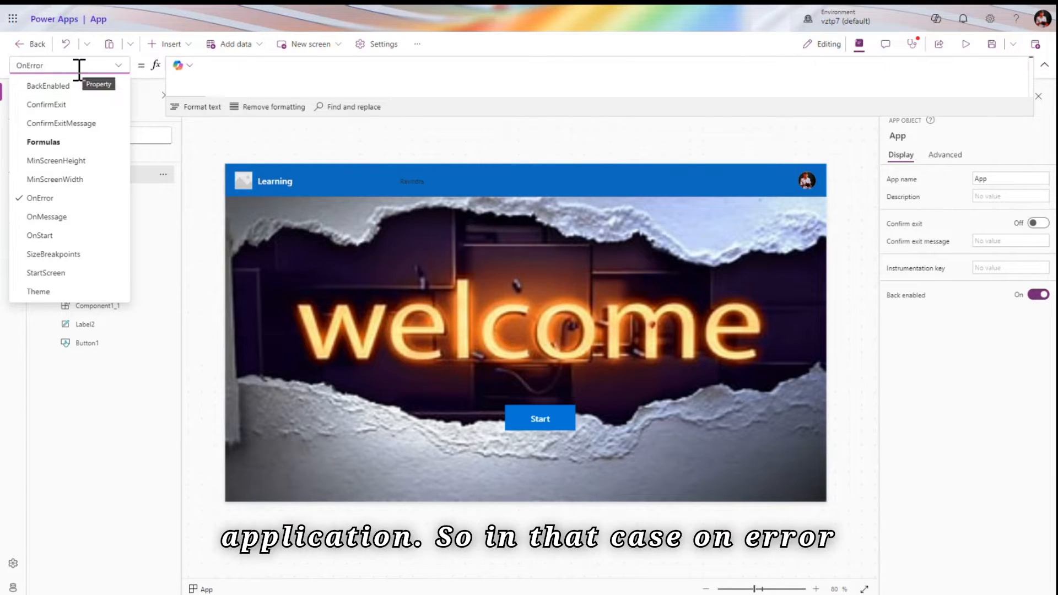
click(118, 65)
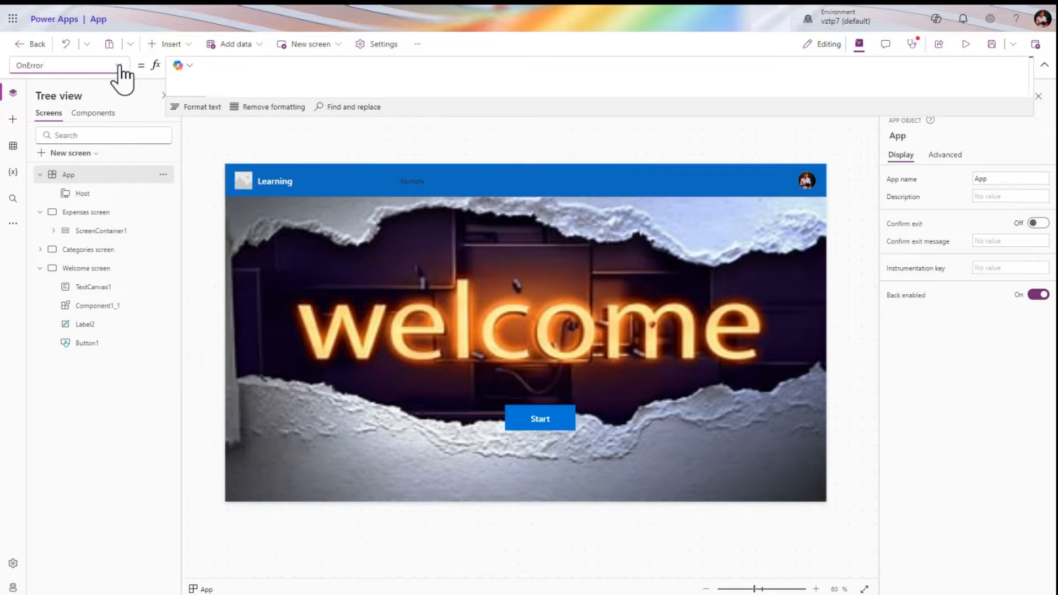
click(119, 66)
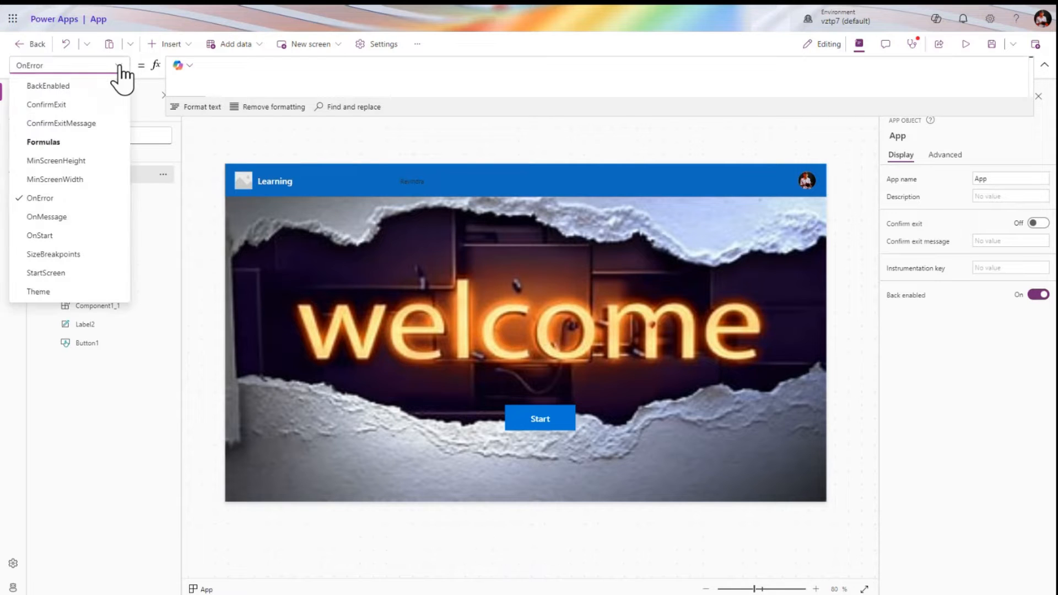
click(91, 217)
click(224, 71)
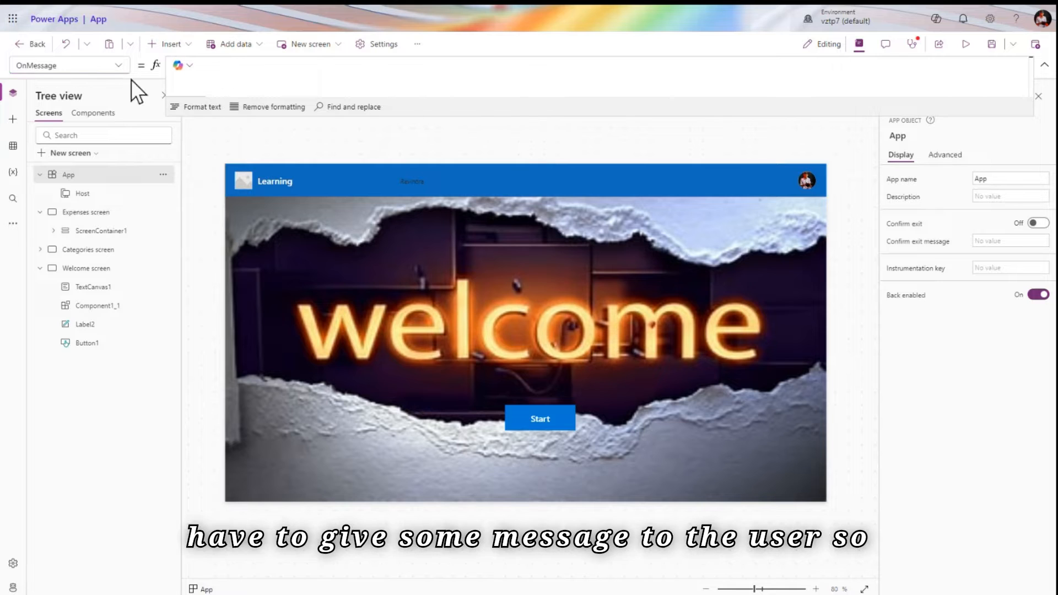
click(118, 66)
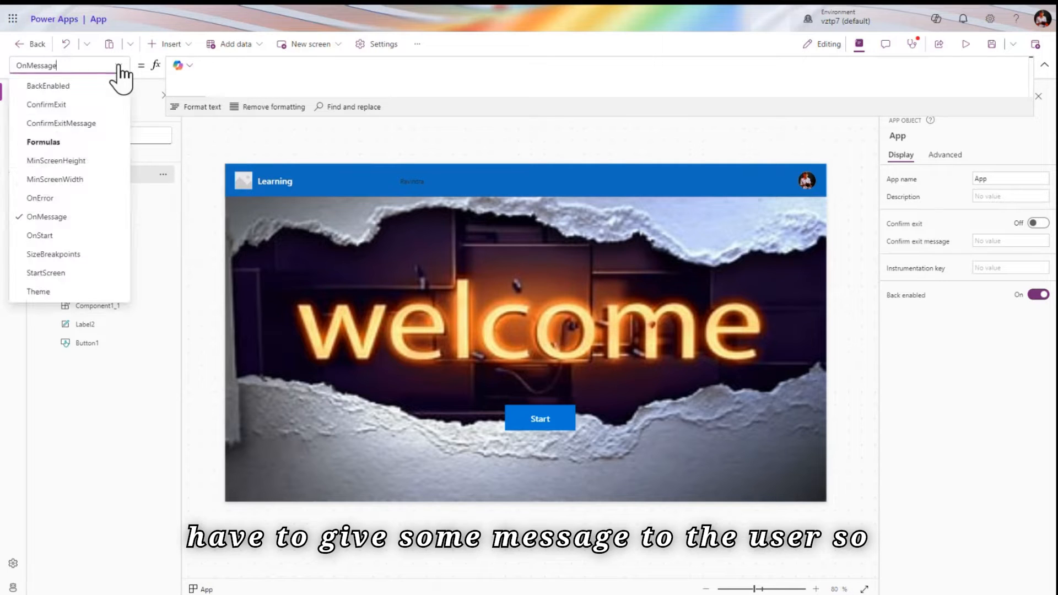
click(93, 236)
Glance at the Variables and Insert panels before returning to the Tree view
click(302, 70)
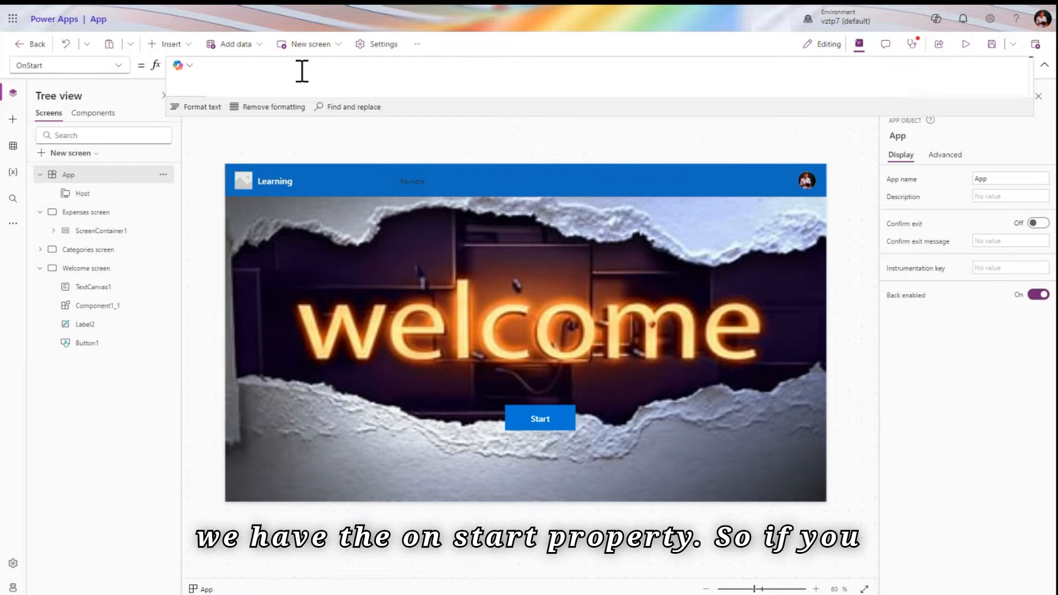
click(14, 172)
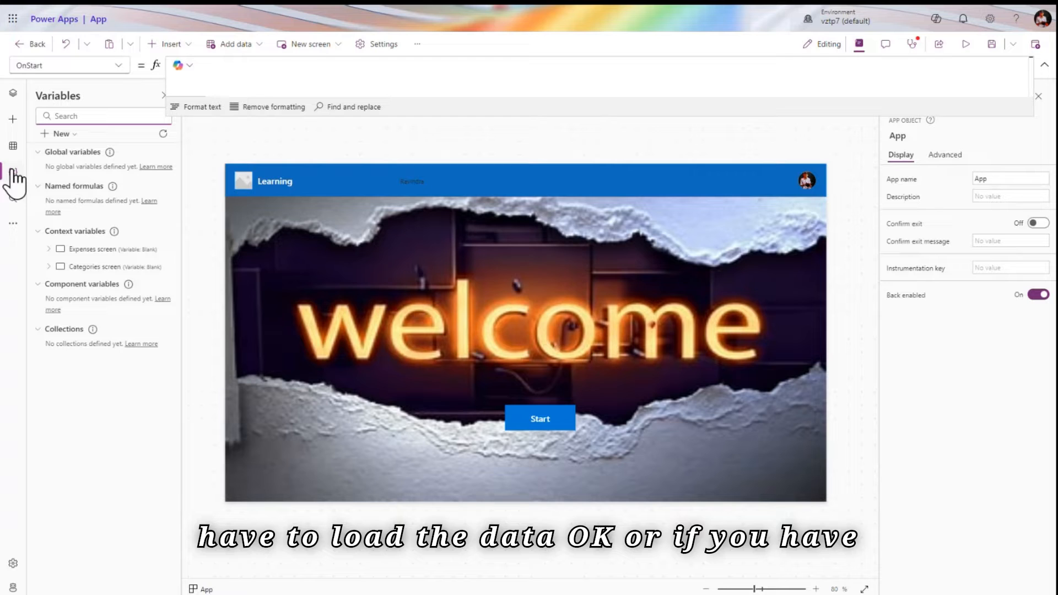
click(15, 125)
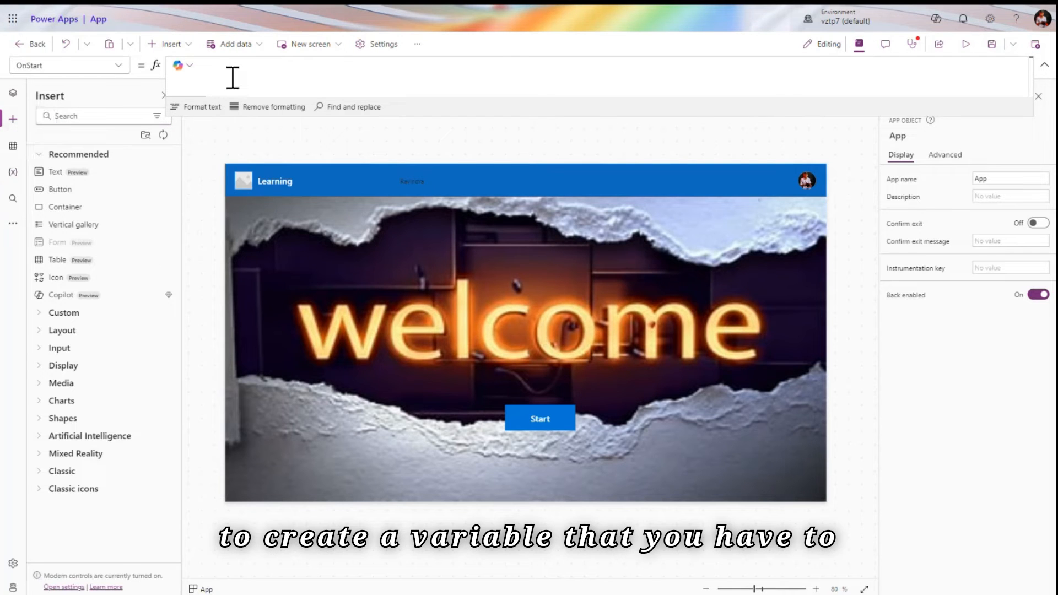
click(13, 92)
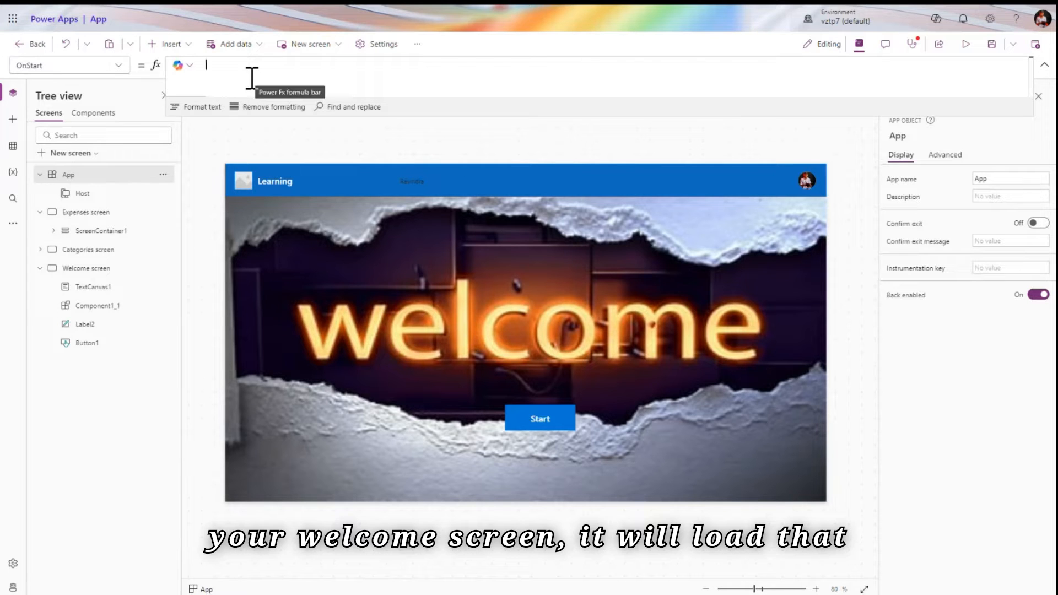
Enter Set(gblUser,User()) in the App's OnStart formula
text(set)
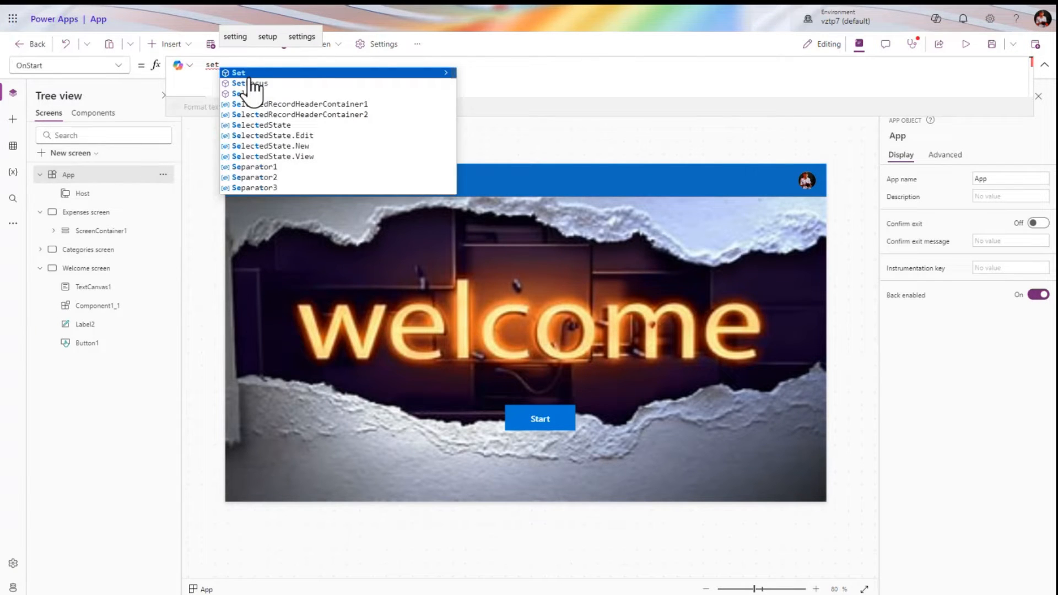
click(253, 73)
text(()
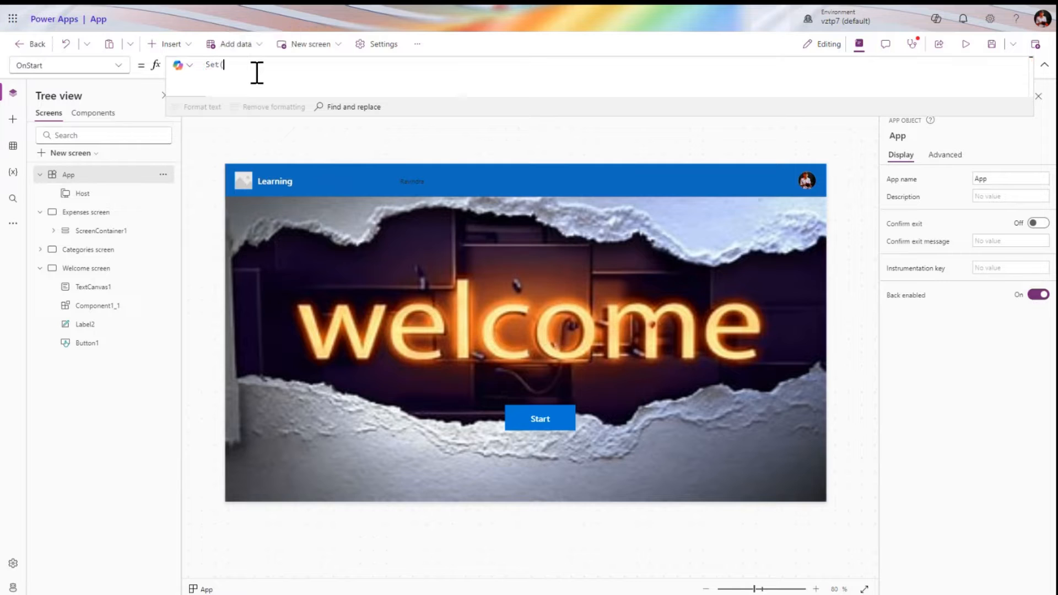
text(user)
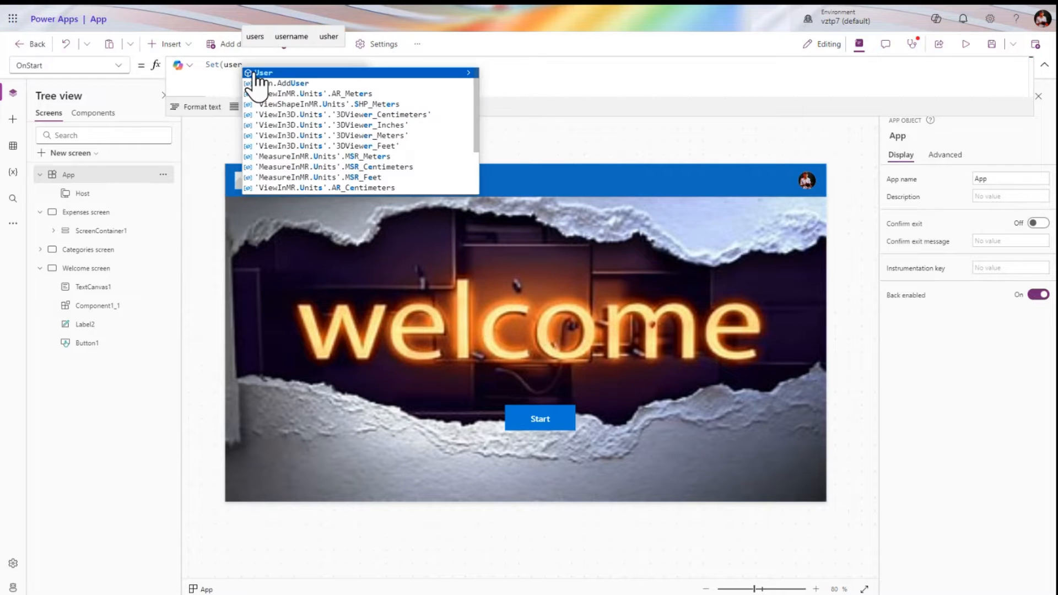
click(253, 73)
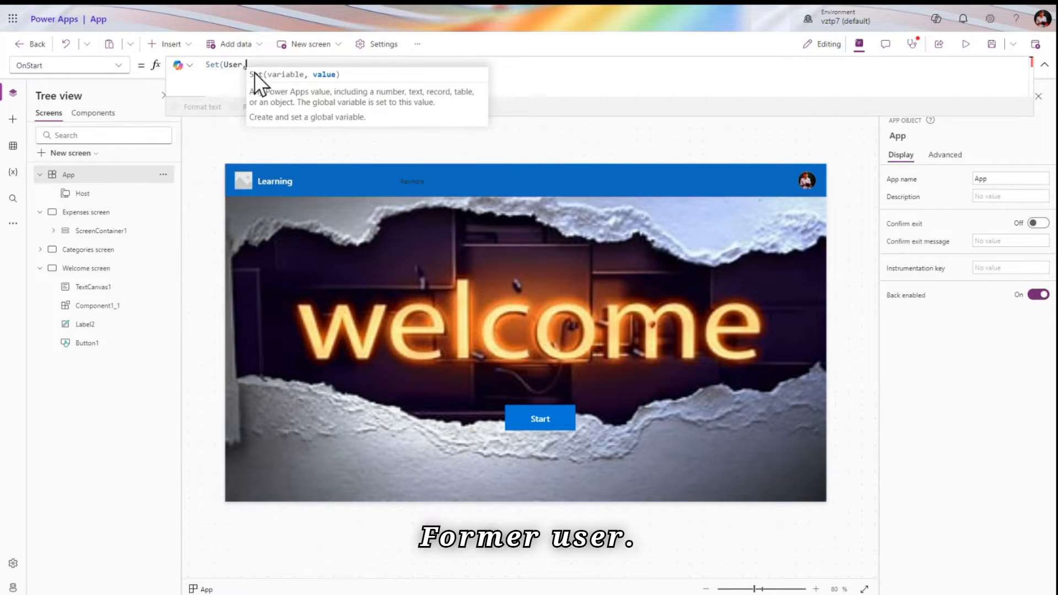
text(,user)
click(279, 72)
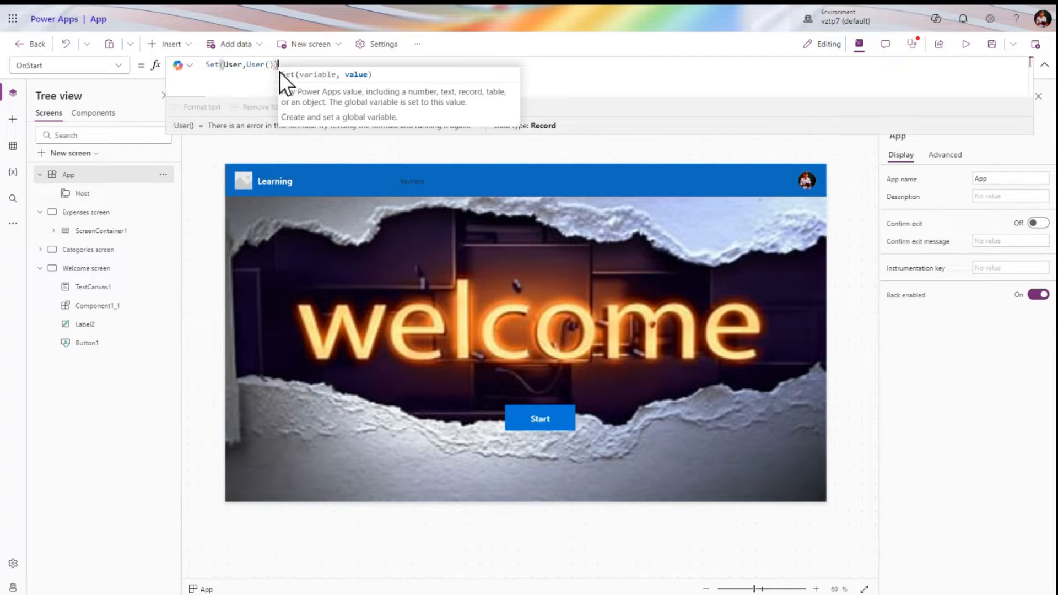
text())
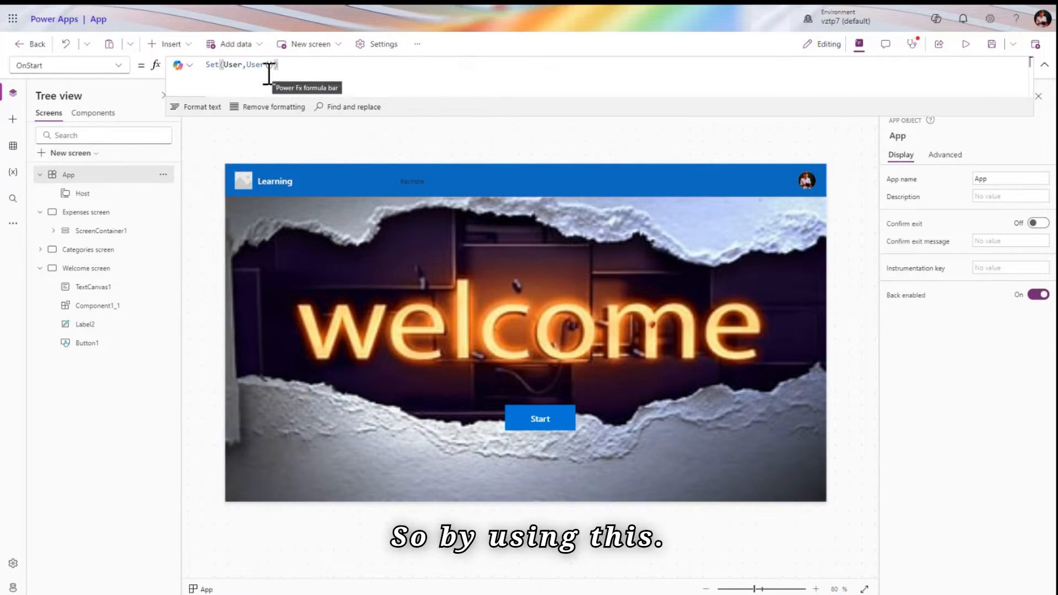
click(242, 65)
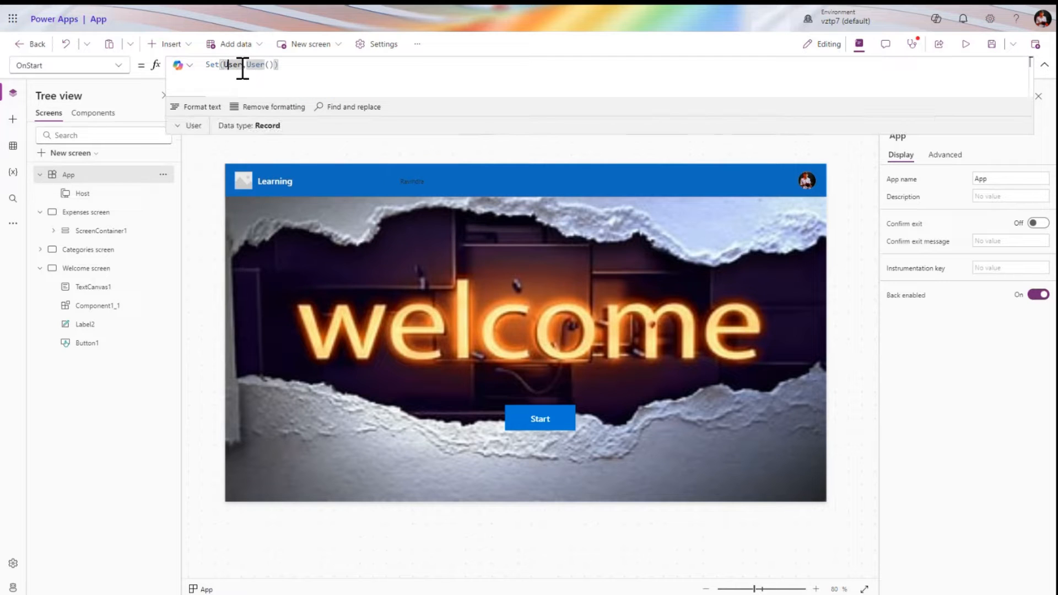
text(gbl)
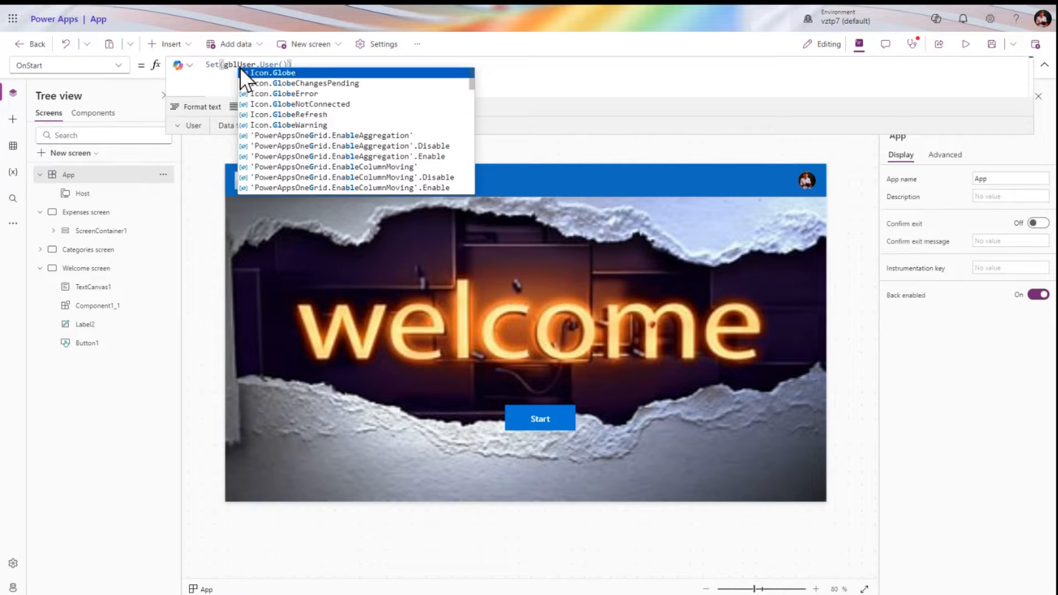
click(523, 77)
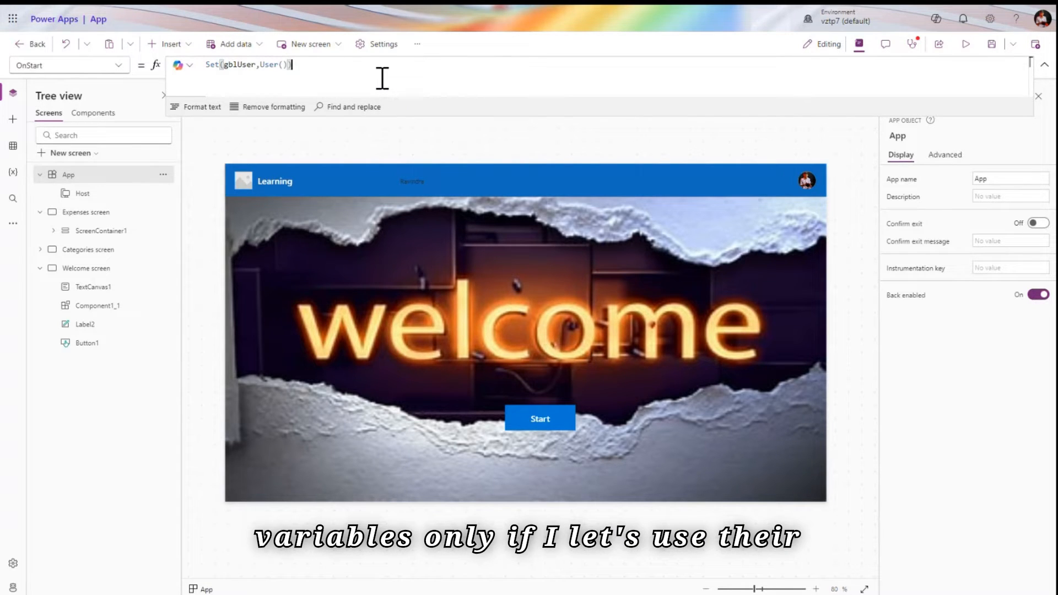
Start an Update statement on a second line, then remove the unfinished line
key(Return)
text(updt)
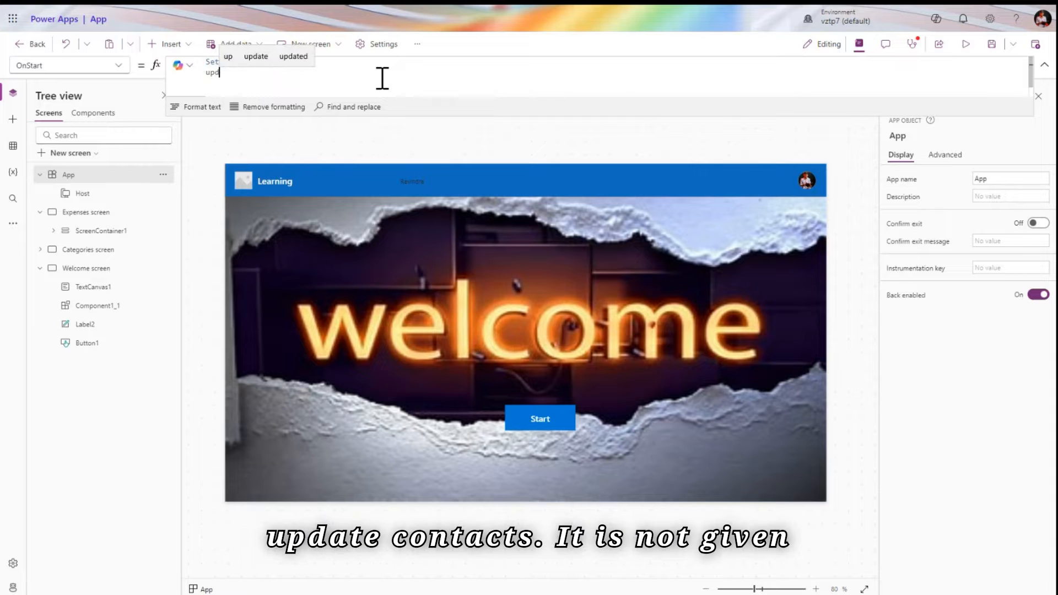
key(BackSpace)
key(BackSpace)
key(BackSpace)
key(BackSpace)
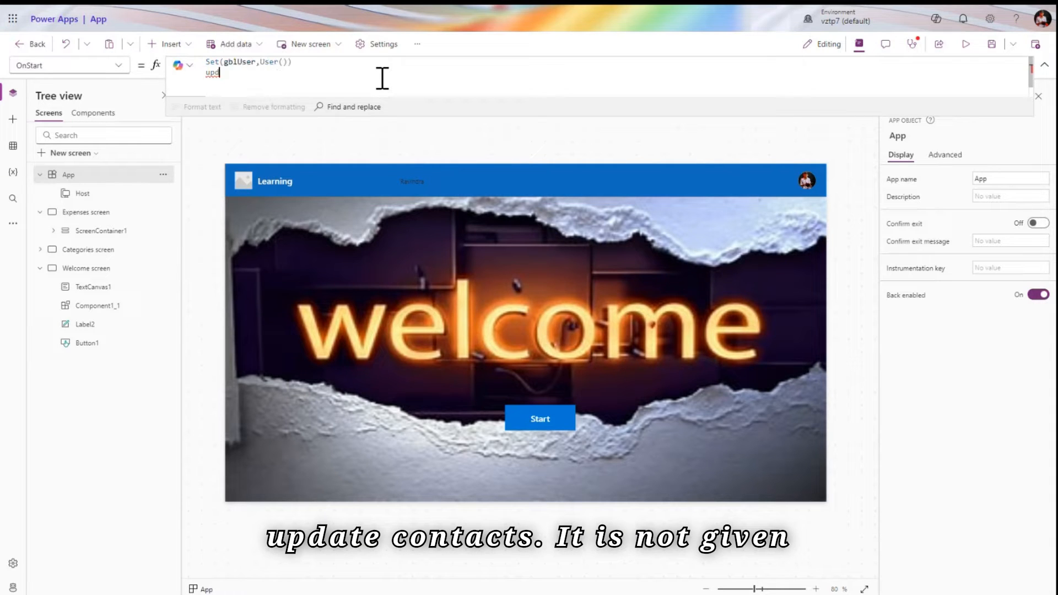
text(udate)
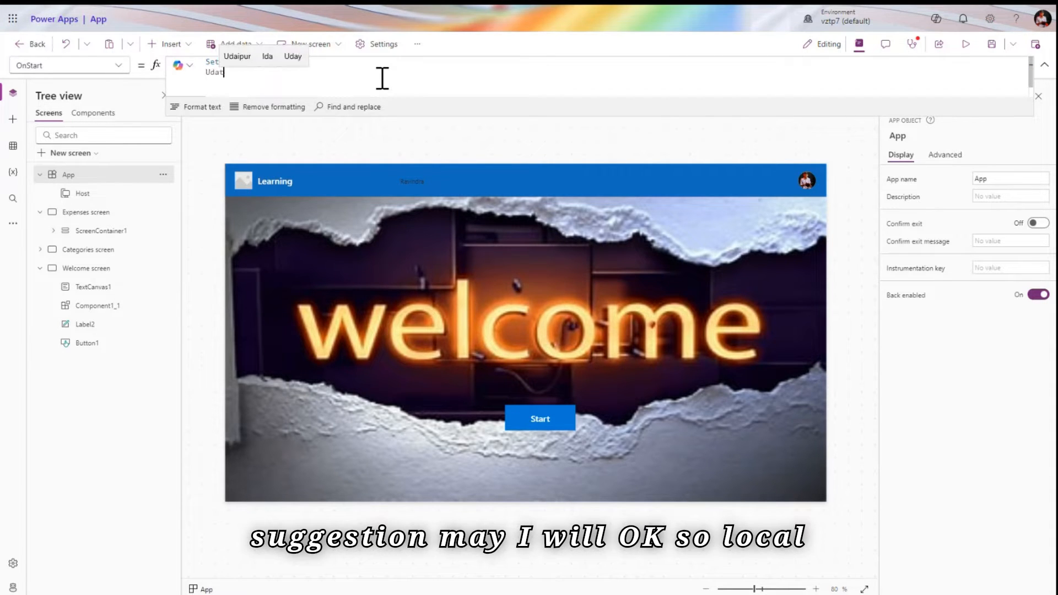
key(BackSpace)
key(BackSpace)
key(BackSpace)
key(BackSpace)
key(BackSpace)
key(BackSpace)
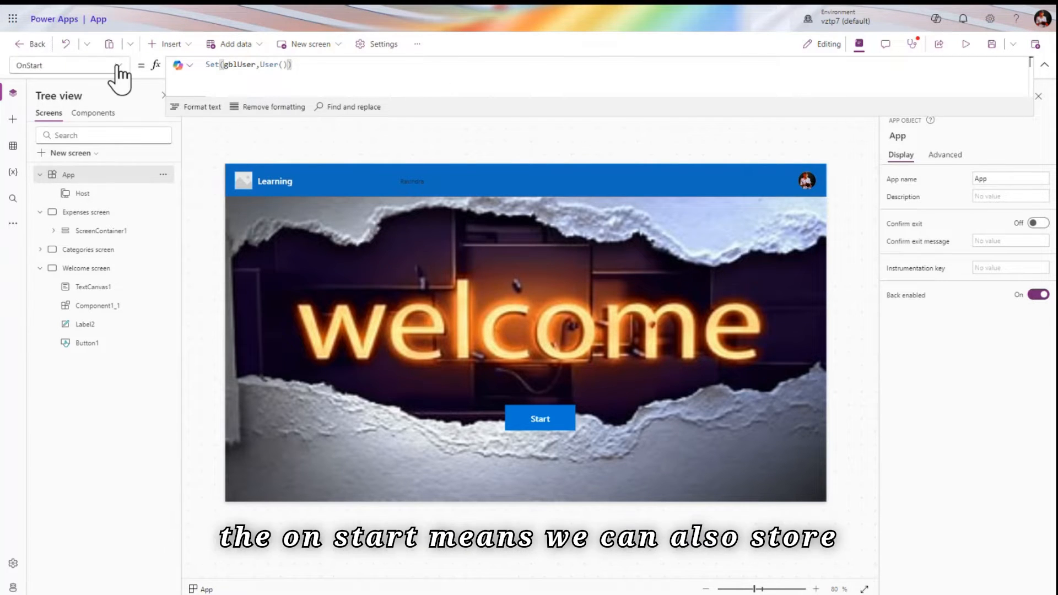
End the Set statement with a semicolon and begin Collect(coltimesheet, on a new OnStart line
click(378, 72)
text(;)
key(shift+Return)
text(co)
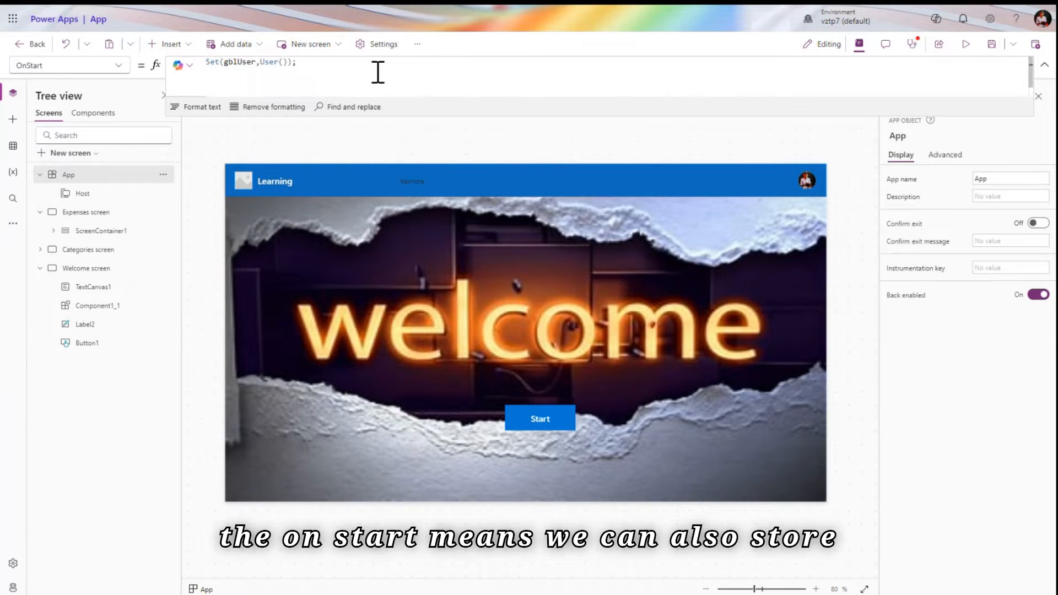
text(ll)
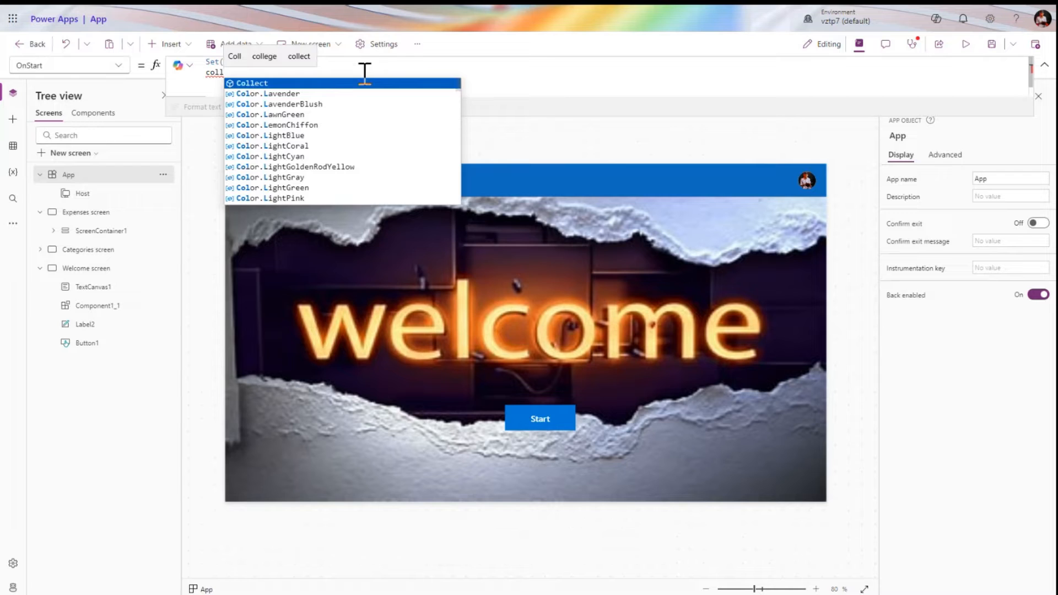
click(325, 85)
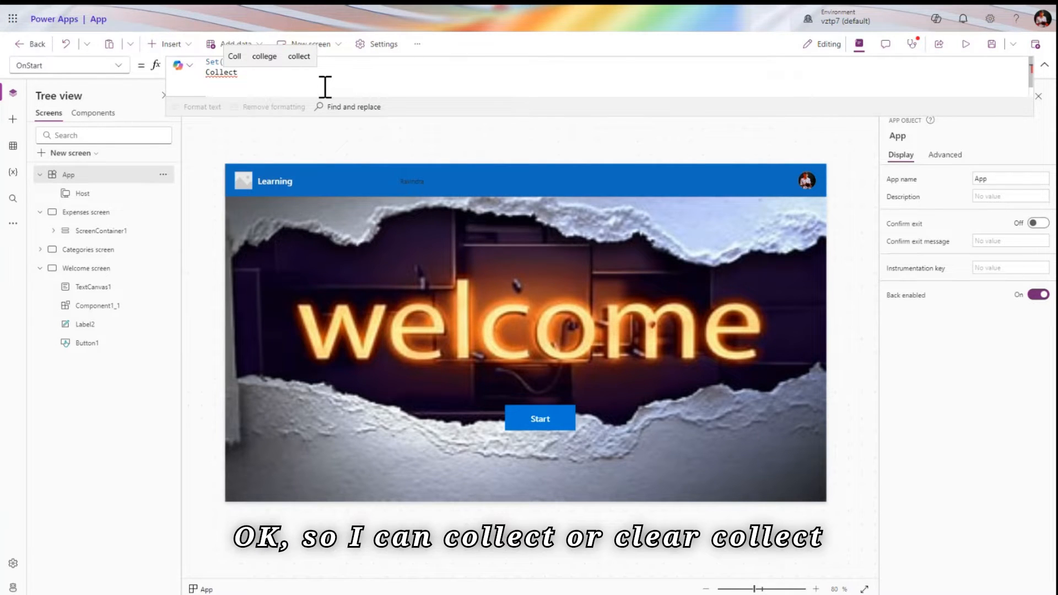
text((col)
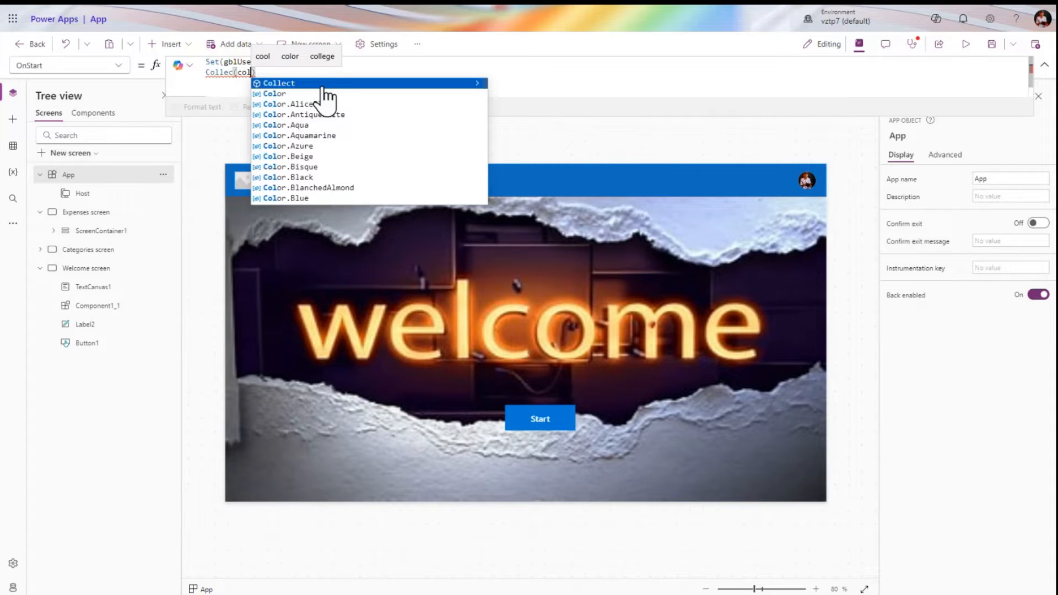
text(timesheet,)
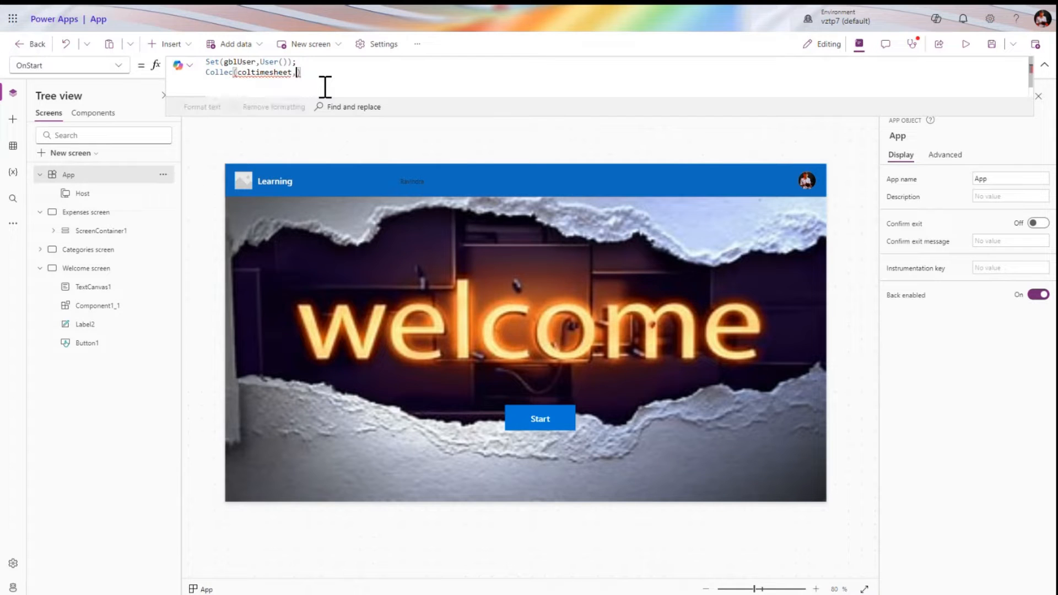
Supply TimeSheet_Data as the Collect source and fix the misspelt Collect
click(16, 146)
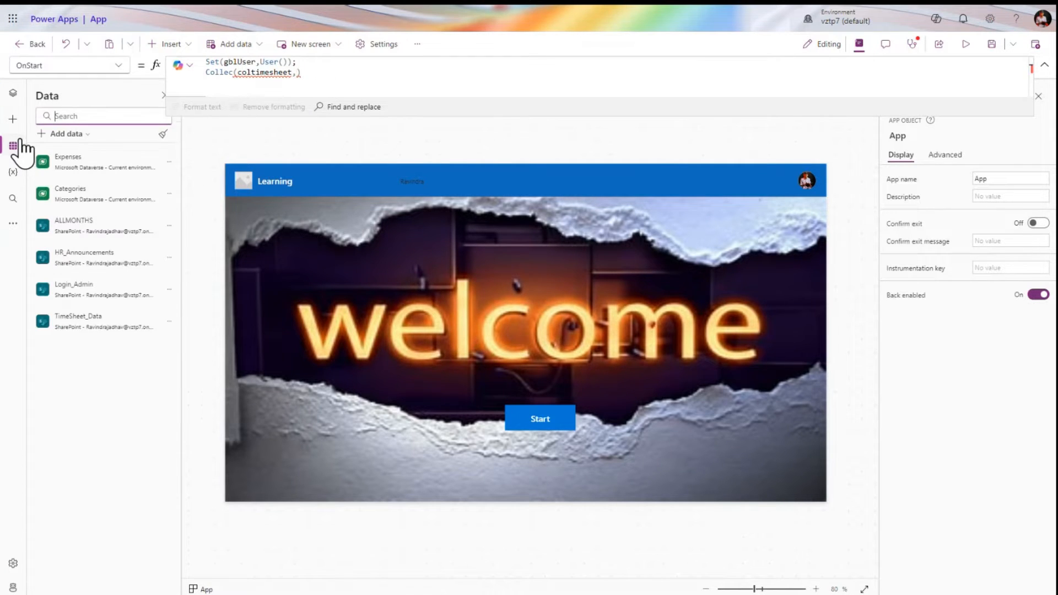
click(293, 73)
key(Right)
text(time)
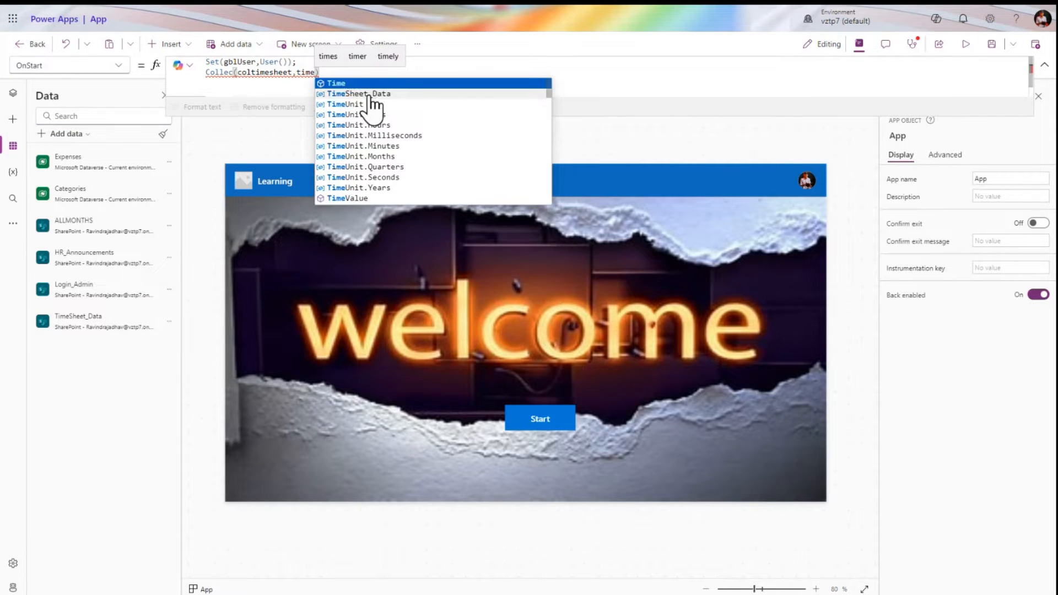
click(372, 93)
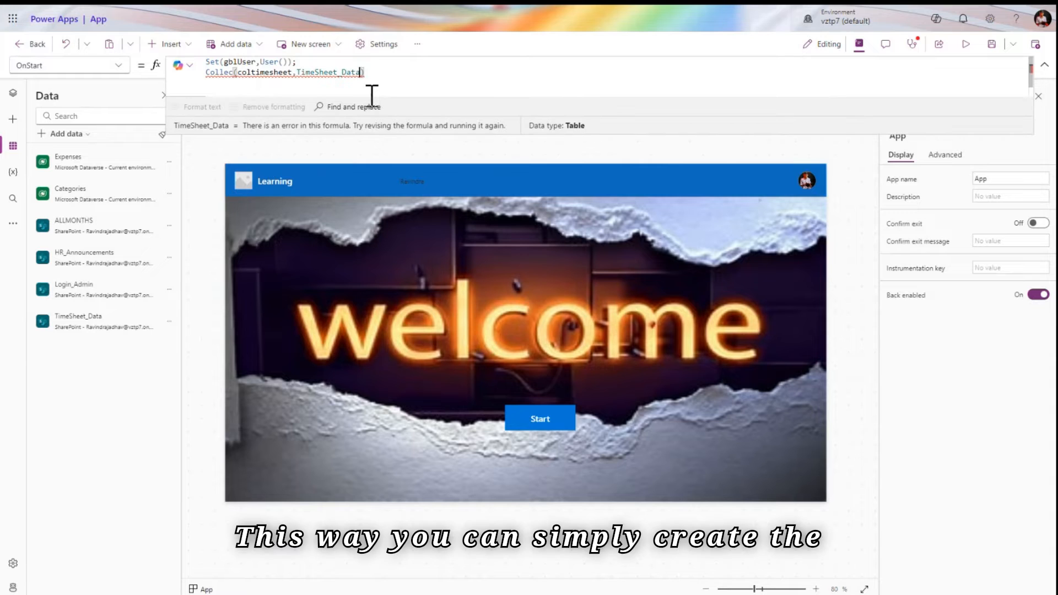
click(234, 72)
text(t)
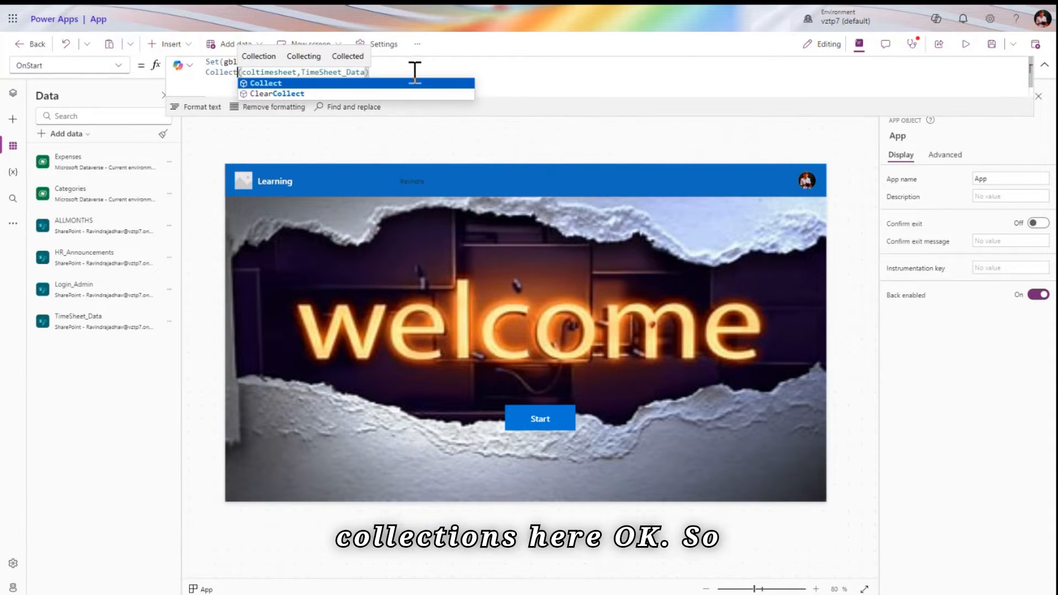
click(414, 72)
Compare the data previews of coltimesheet and TimeSheet_Data, then return to the Tree view
double_click(274, 72)
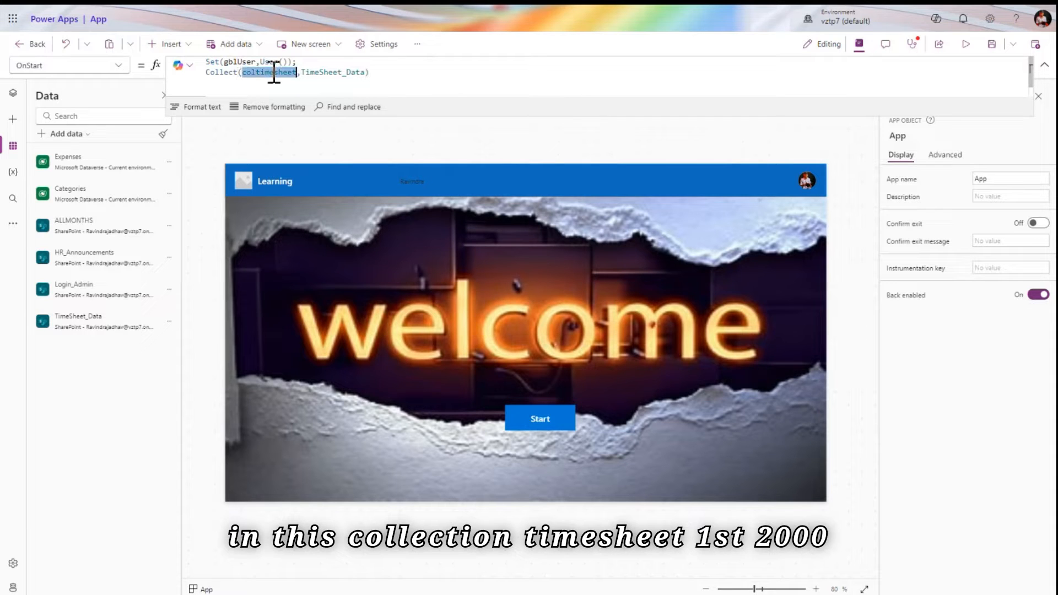
double_click(342, 72)
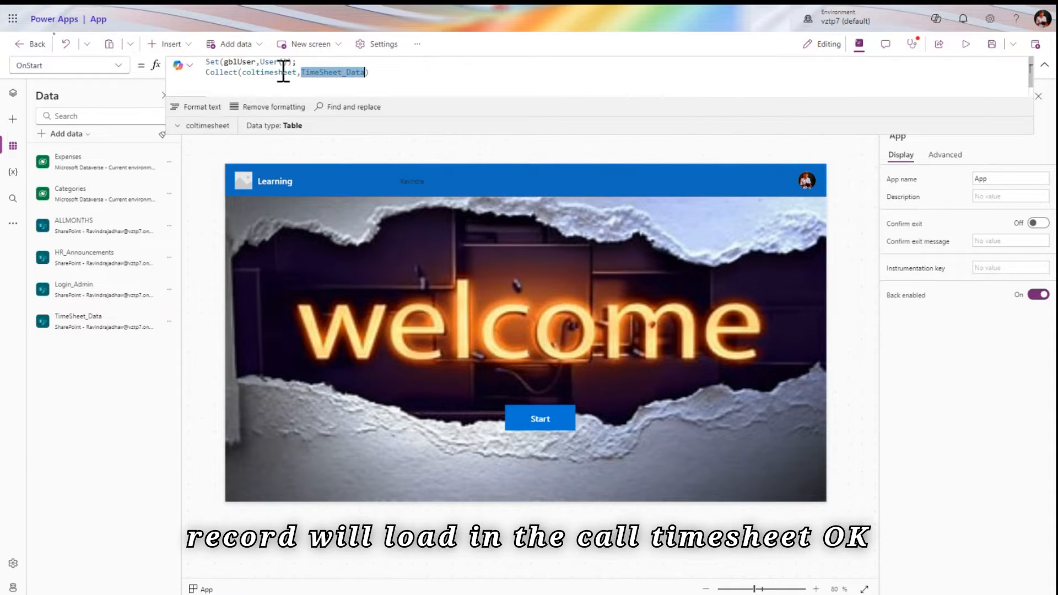
click(280, 73)
double_click(259, 72)
click(219, 126)
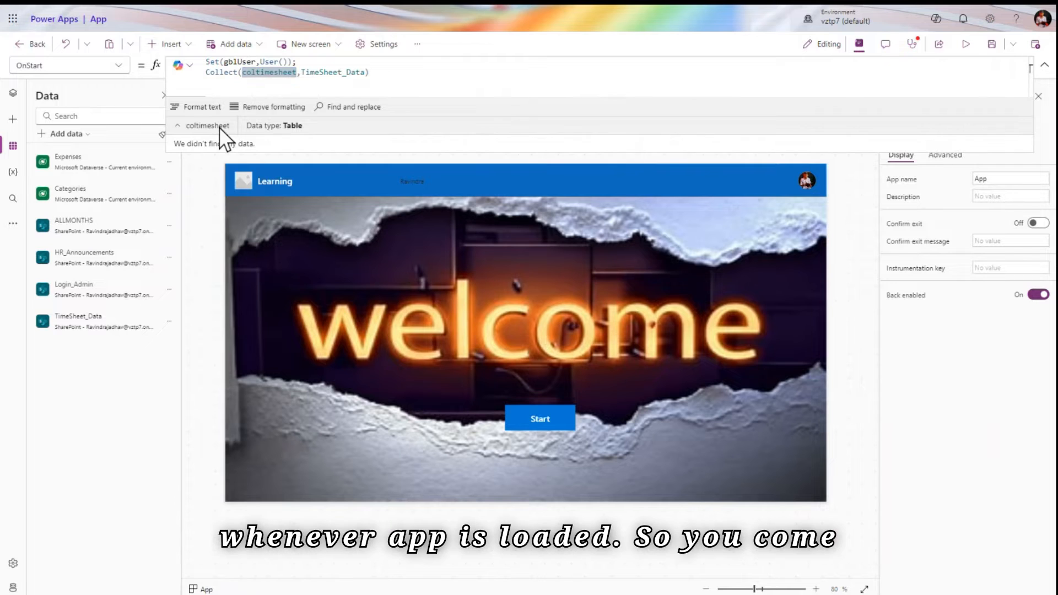
double_click(327, 72)
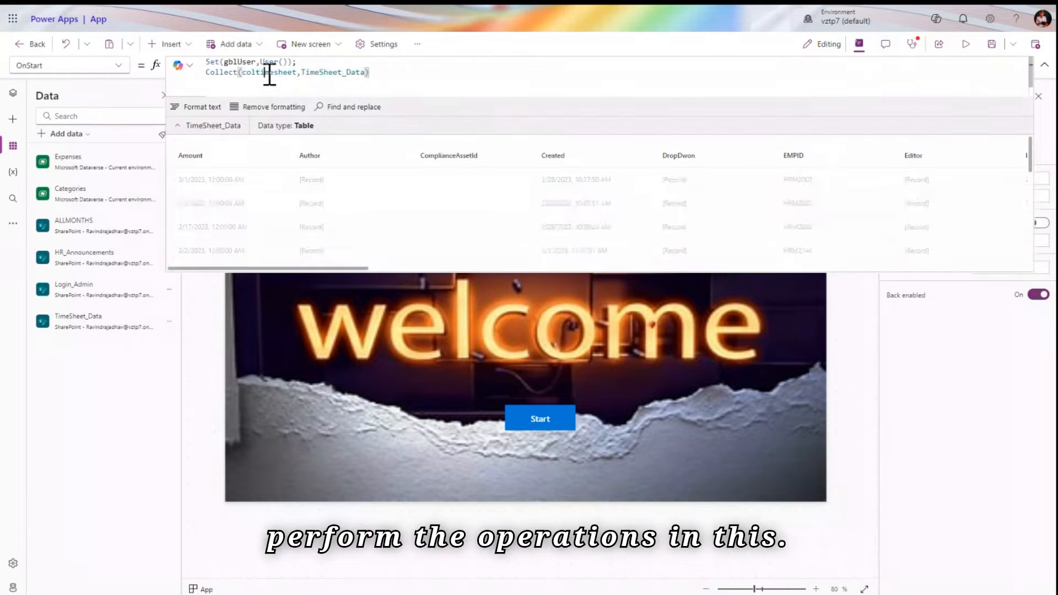
double_click(269, 72)
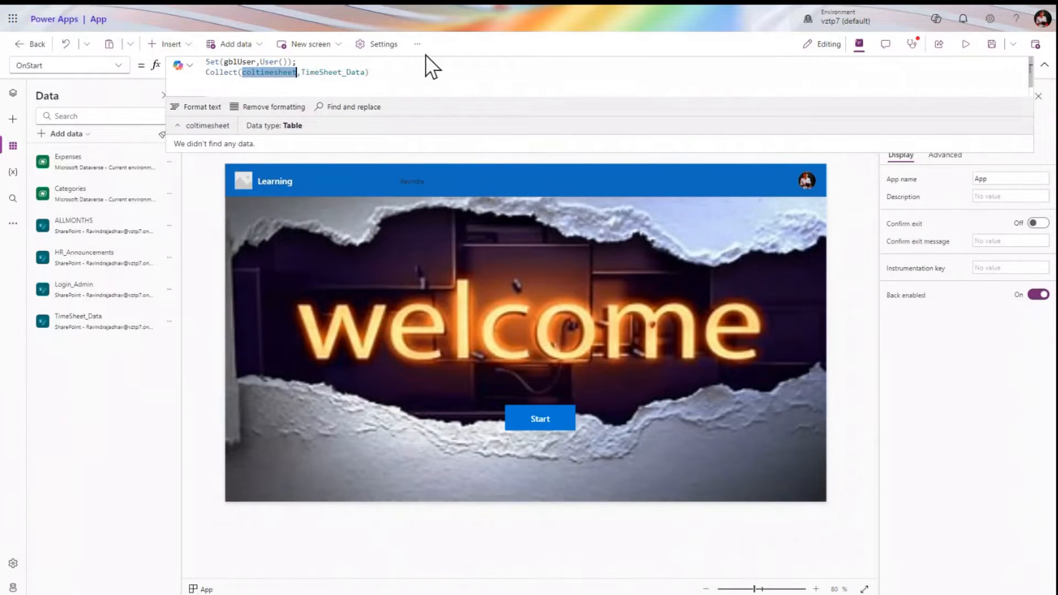
click(422, 71)
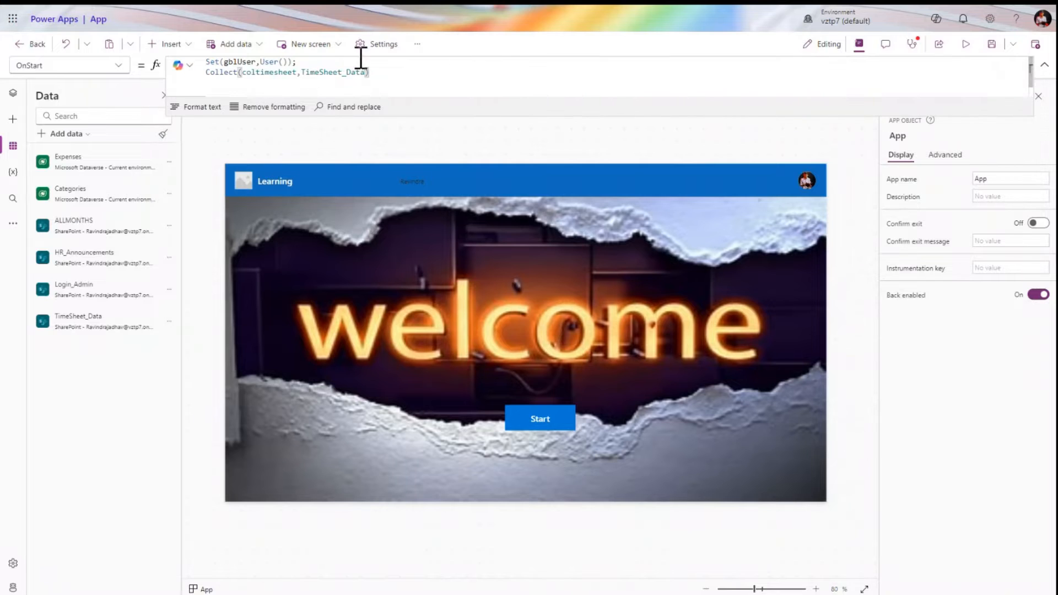
click(11, 96)
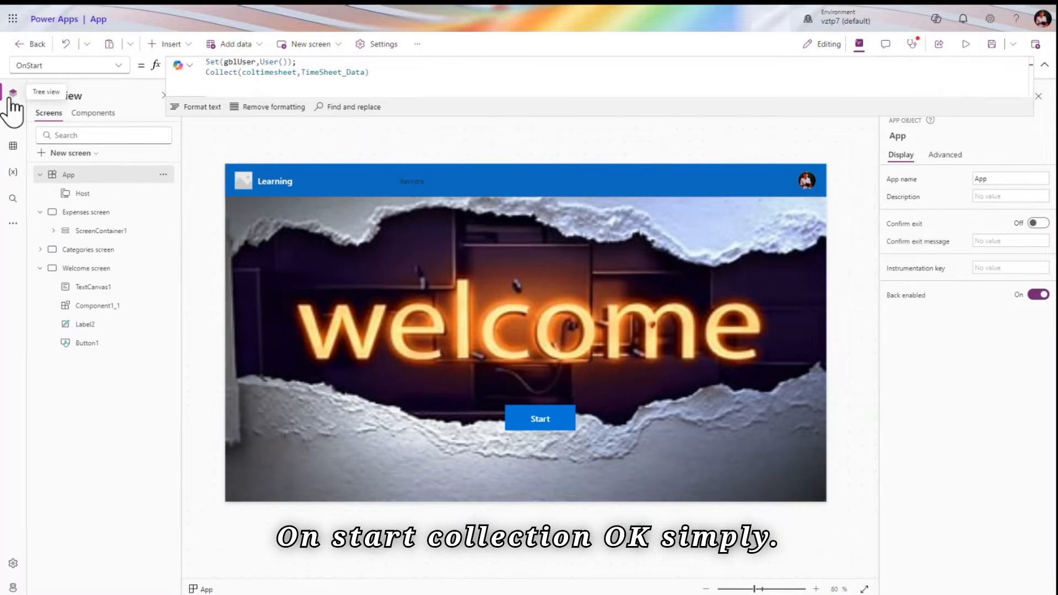
Check SizeBreakpoints [600, 900, 1200], then preview the app at Apple iPhone 8 size and close it
click(116, 66)
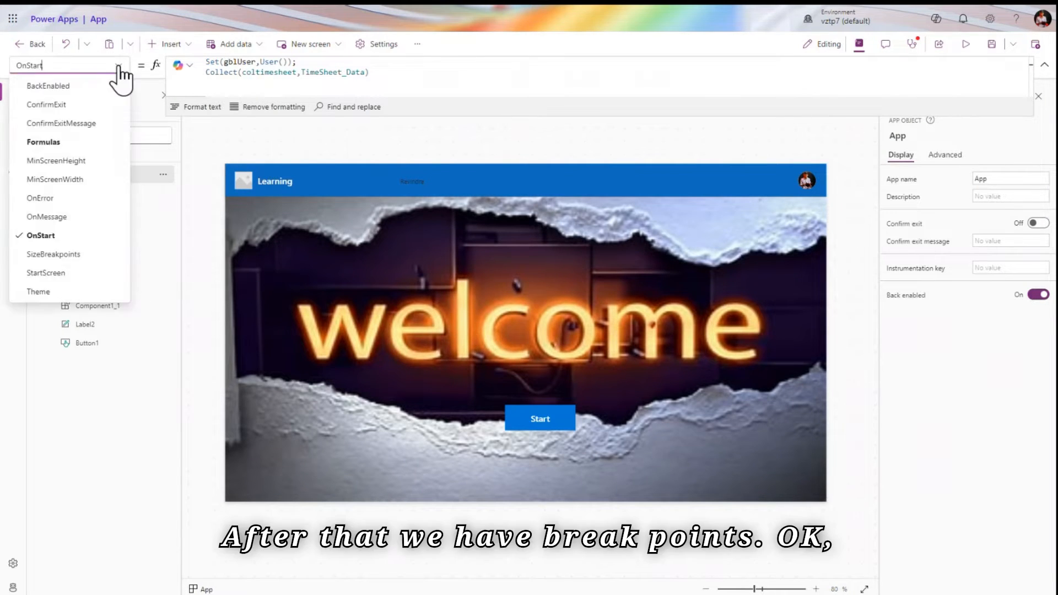
click(79, 258)
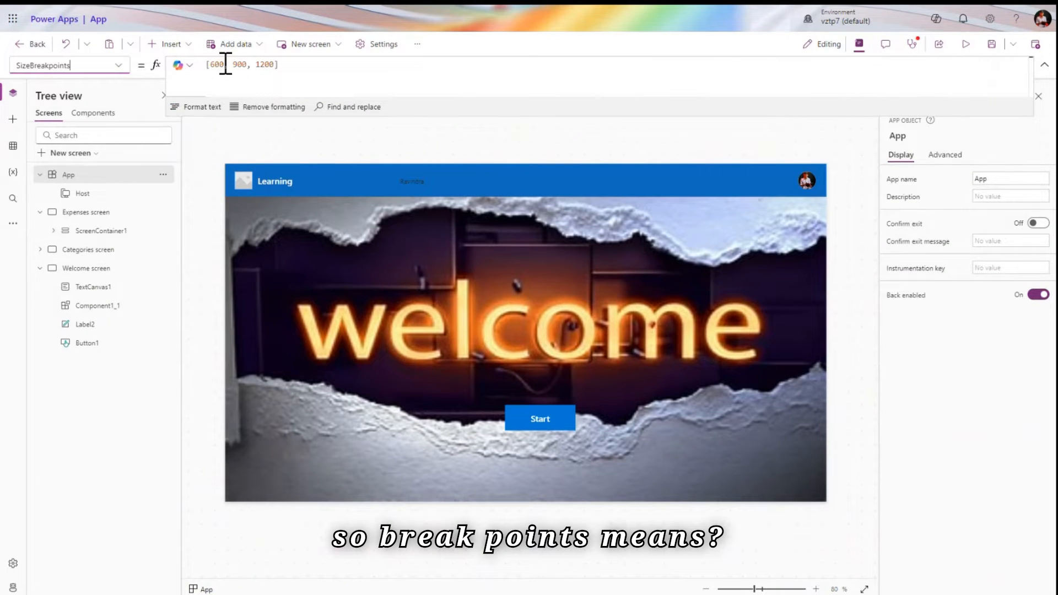
click(963, 46)
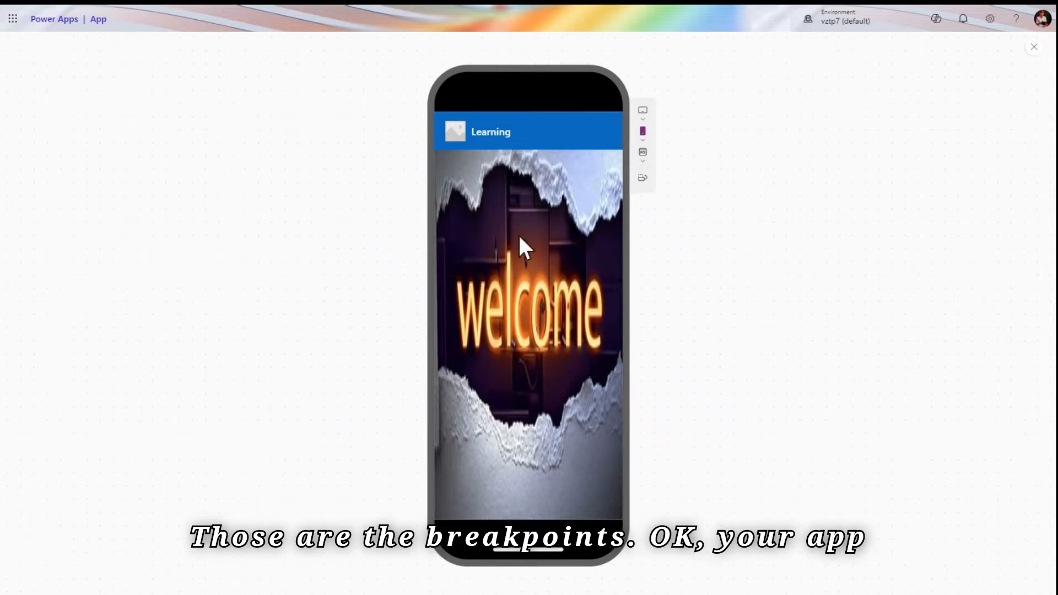
click(642, 137)
click(677, 195)
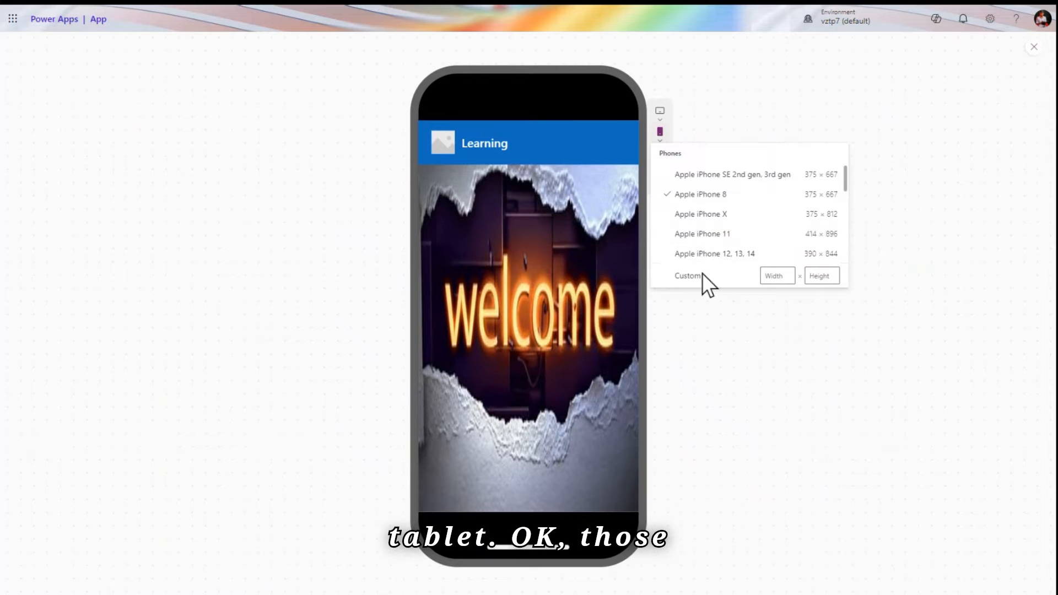
click(1034, 53)
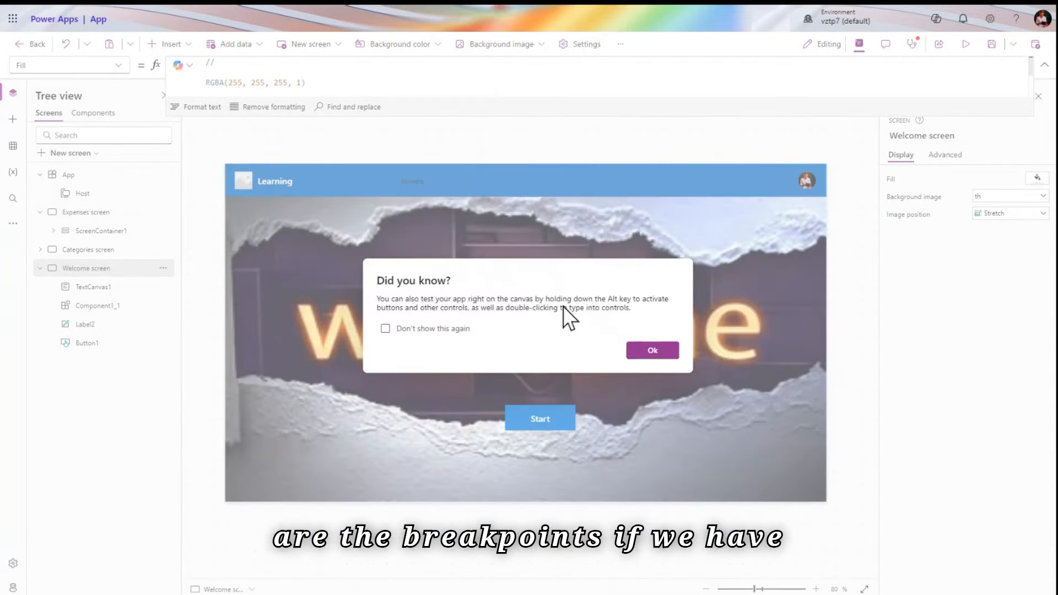
Replace header label TextCanvas1's Text formula with App.ActiveScreen.Size using IntelliSense suggestions
click(642, 359)
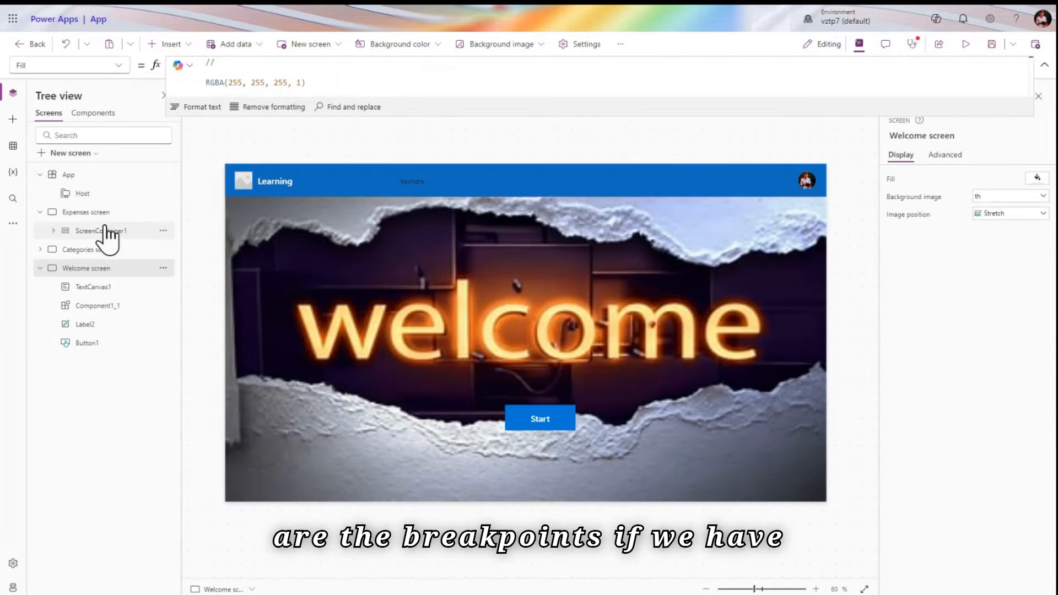
click(420, 181)
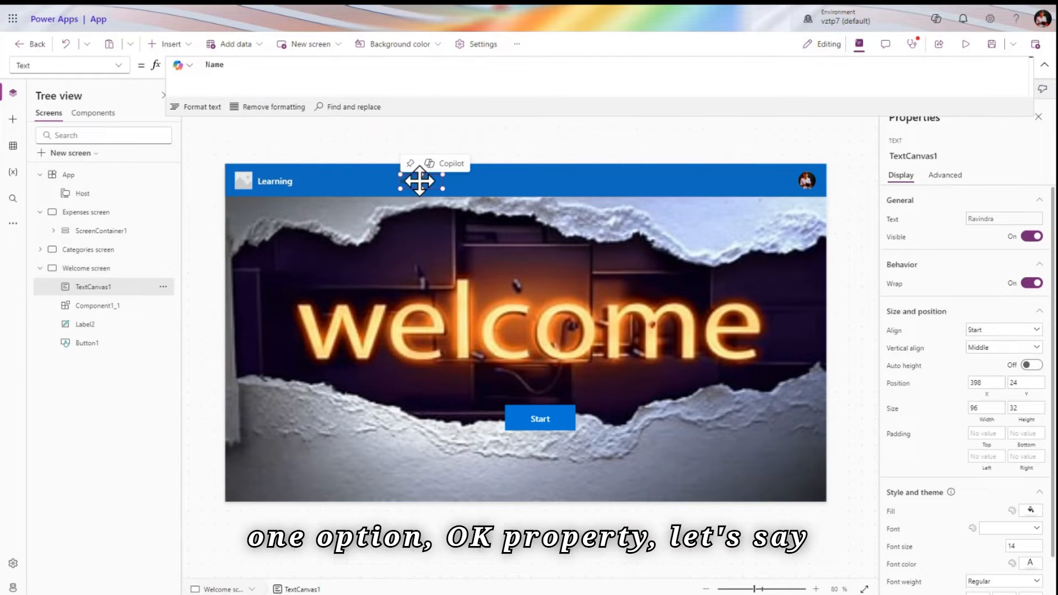
click(387, 69)
key(BackSpace)
text(app)
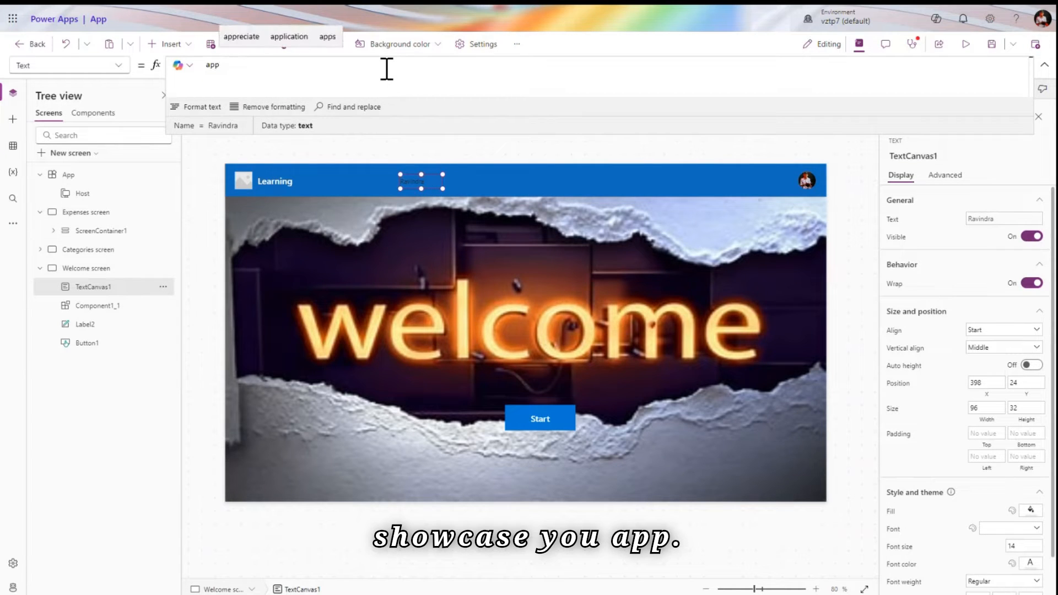
click(350, 72)
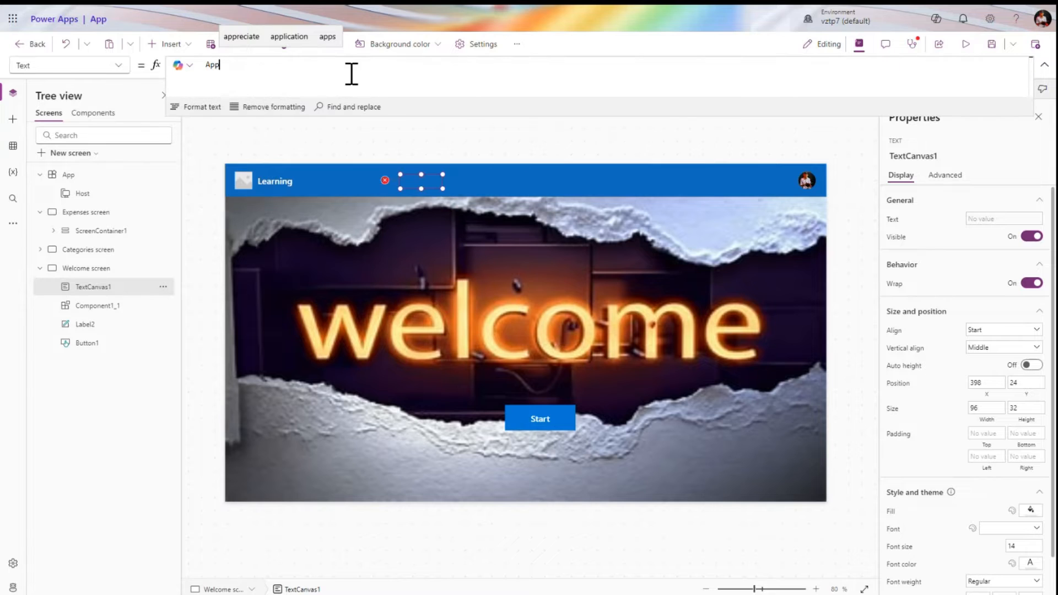
text(.ad)
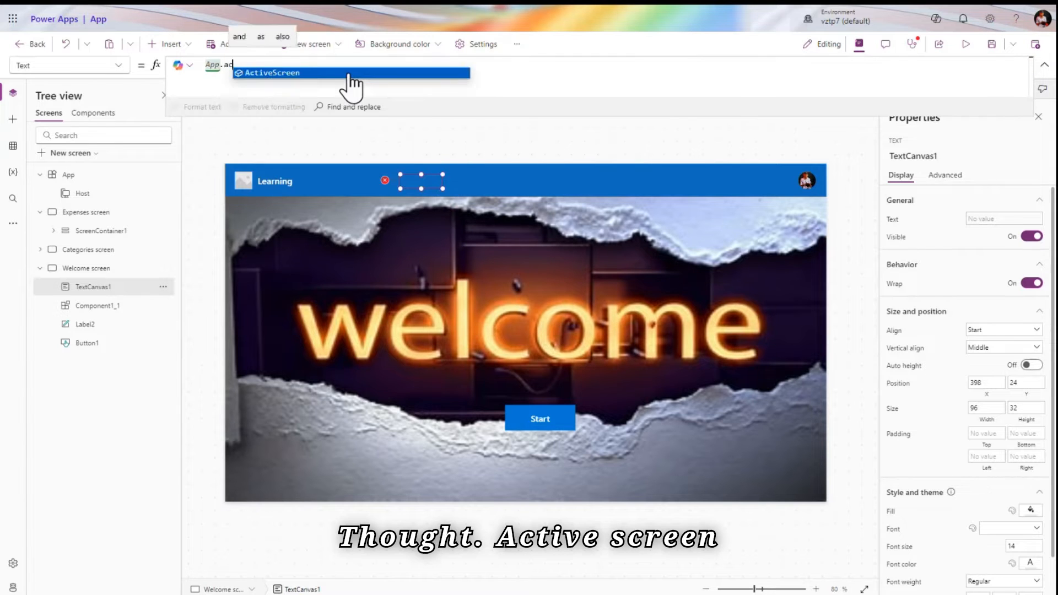
click(350, 73)
text(.s)
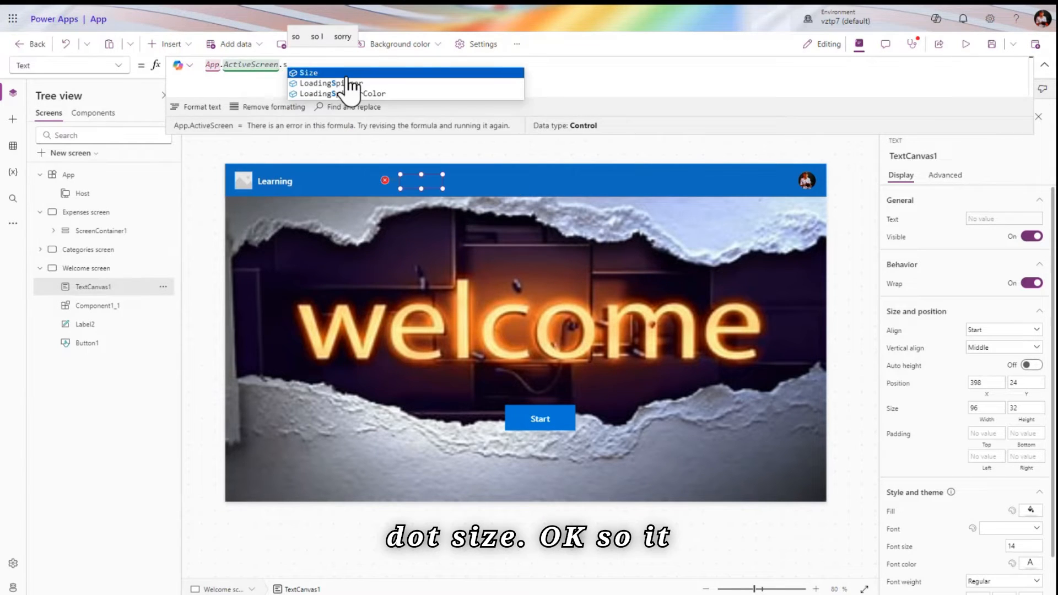
click(348, 75)
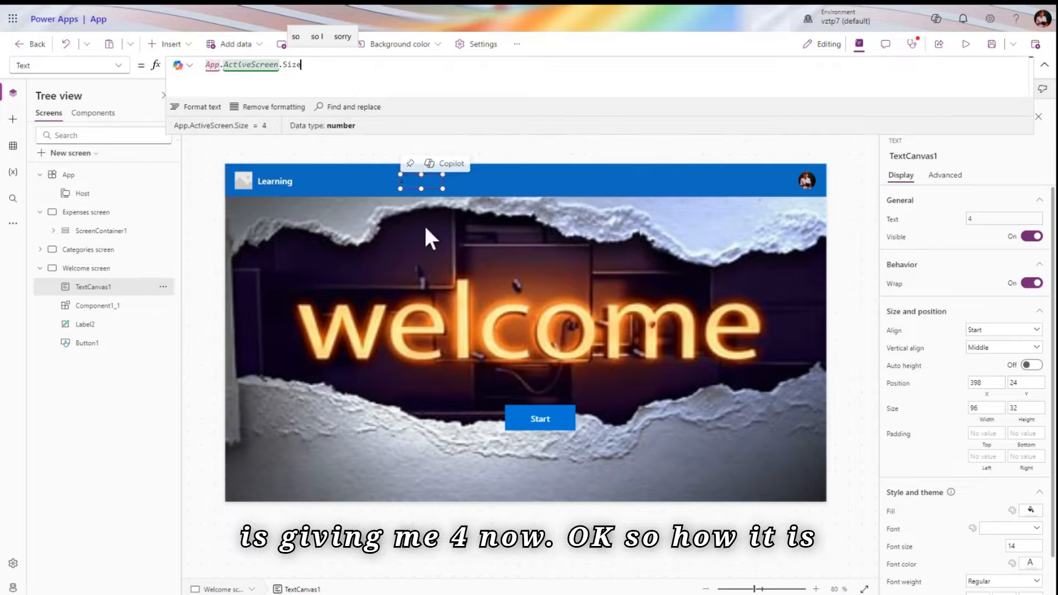
click(87, 174)
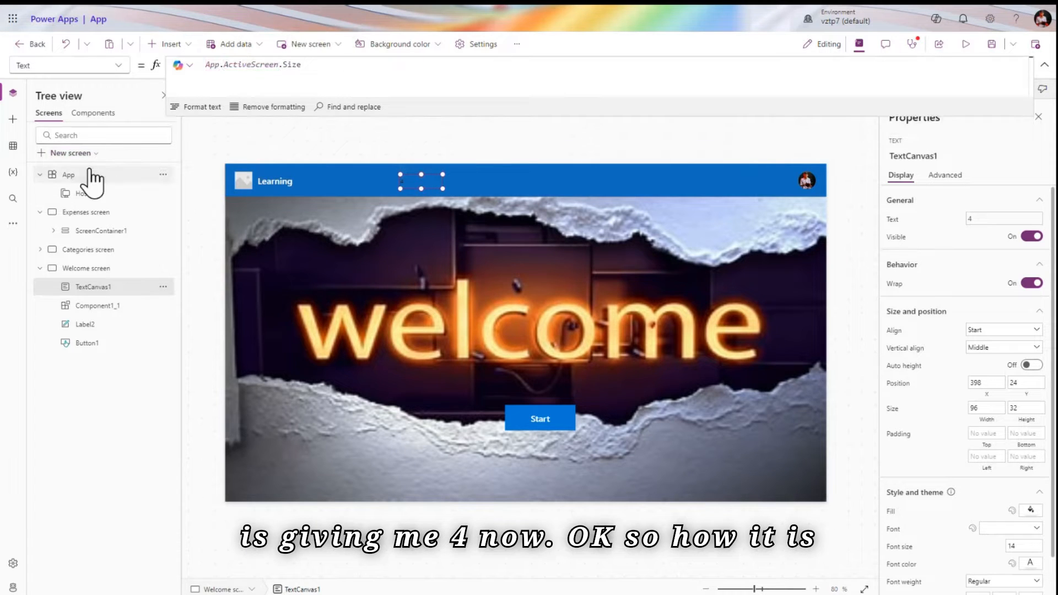
click(263, 66)
double_click(263, 66)
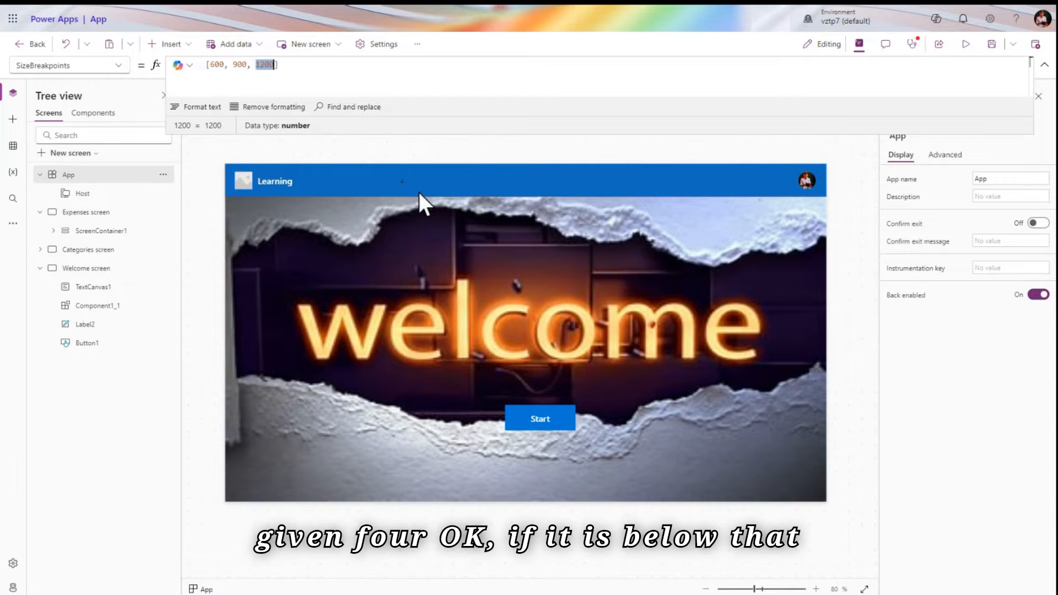
double_click(220, 65)
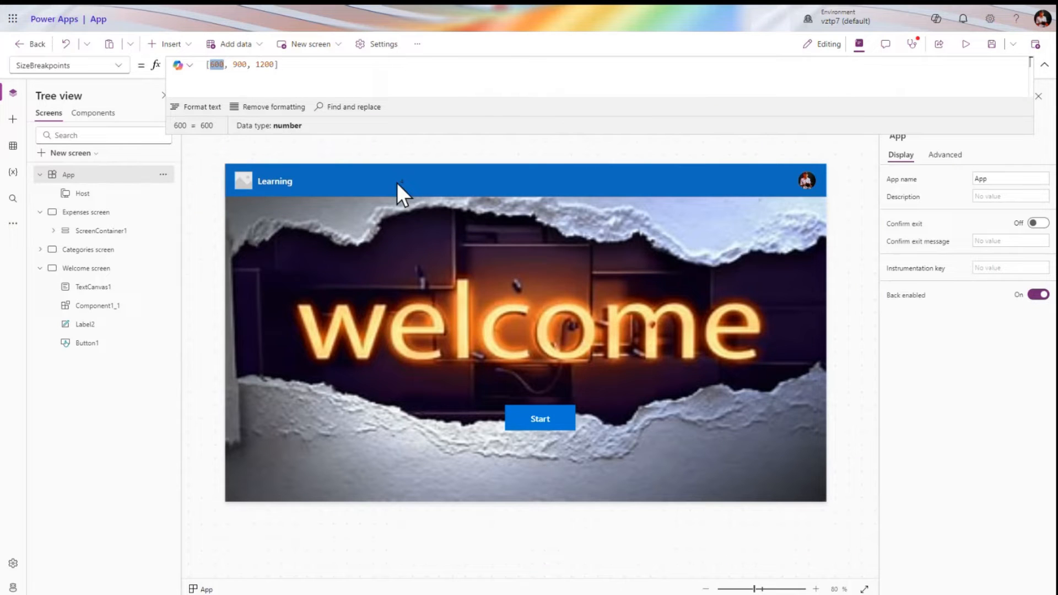
click(116, 66)
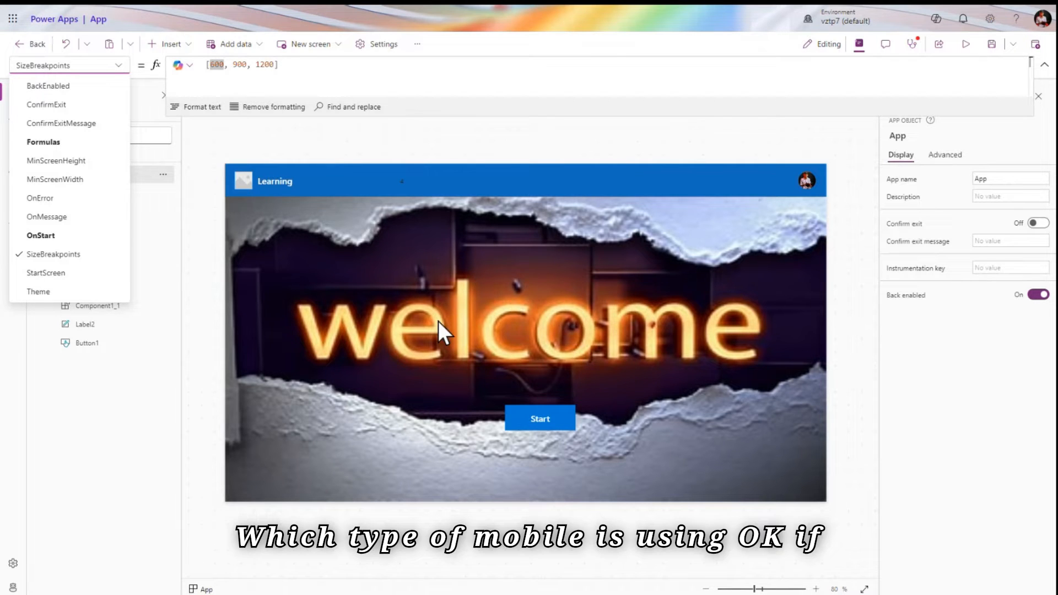
click(414, 183)
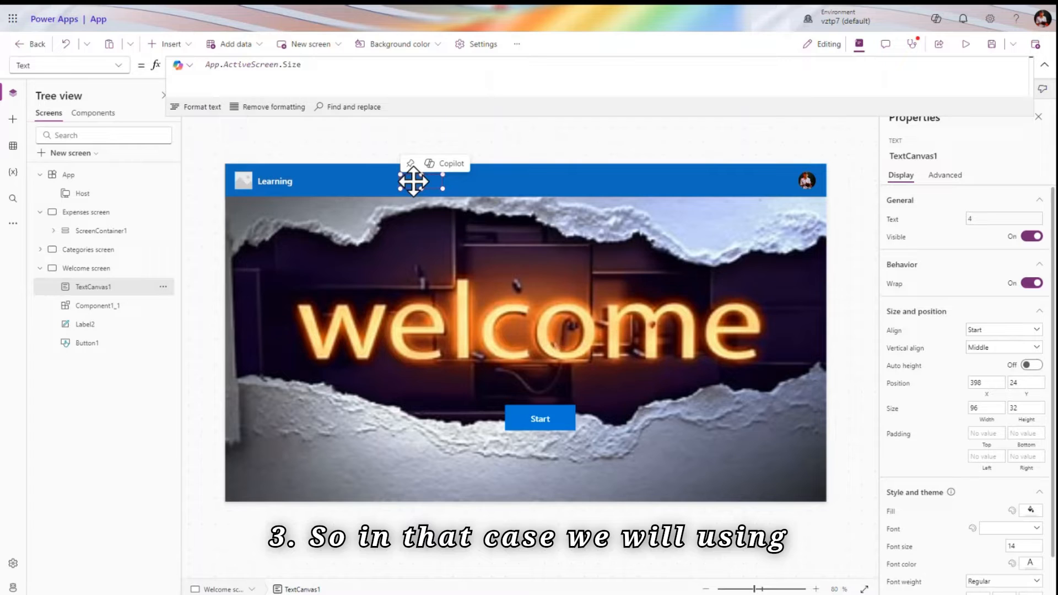
Change the label formula from App.ActiveScreen.Size to 'Welcome screen'.Size, then preview the app
click(1044, 65)
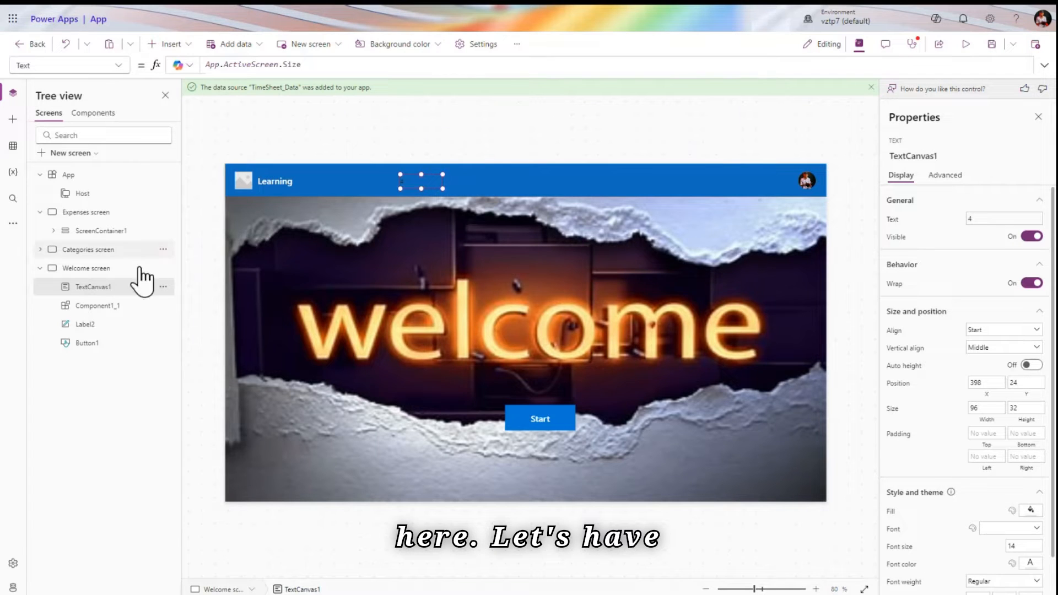
click(279, 65)
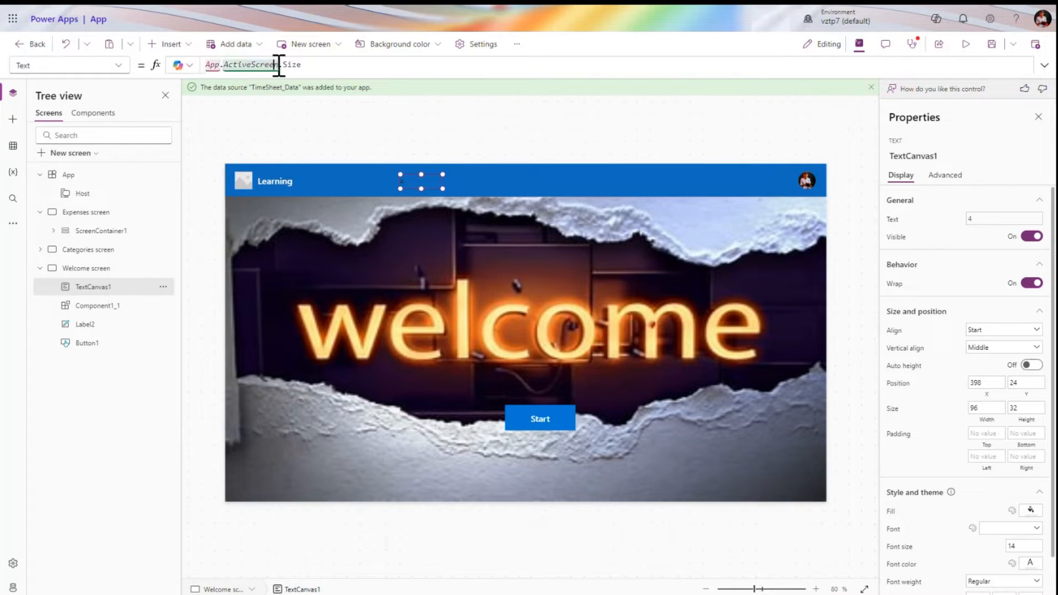
key(BackSpace)
key(BackSpace)
key(BackSpace)
key(BackSpace)
key(BackSpace)
key(BackSpace)
key(BackSpace)
key(BackSpace)
key(BackSpace)
key(BackSpace)
key(BackSpace)
key(BackSpace)
key(BackSpace)
key(BackSpace)
key(BackSpace)
key(BackSpace)
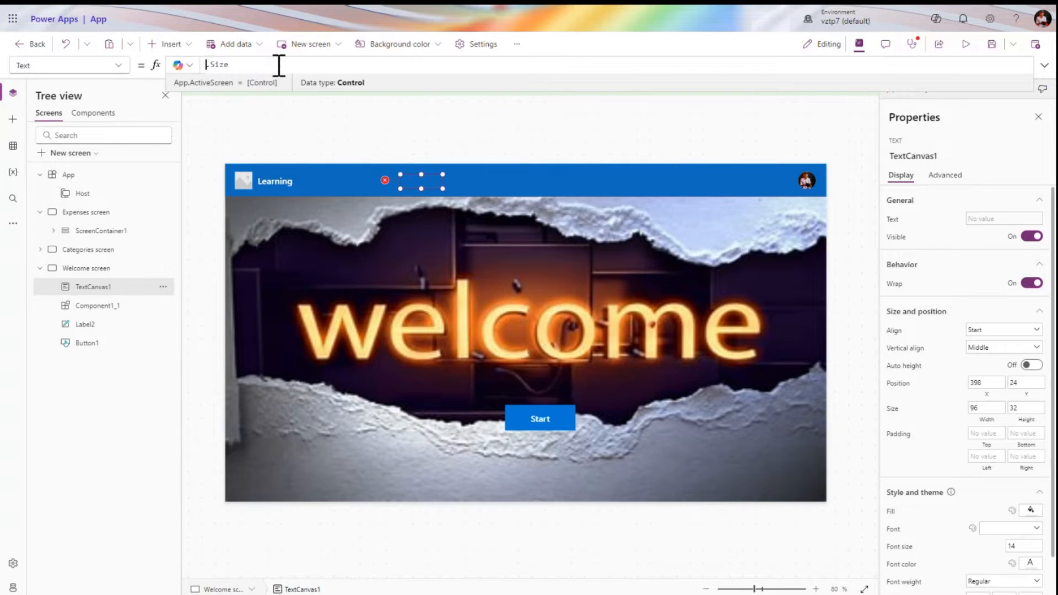
text(welco)
click(290, 74)
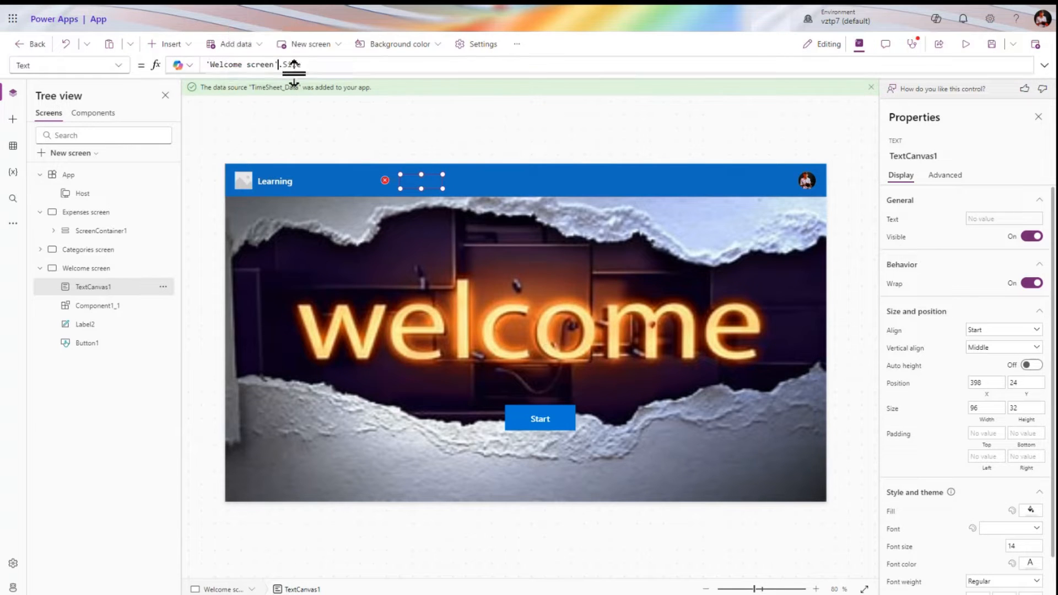
click(965, 44)
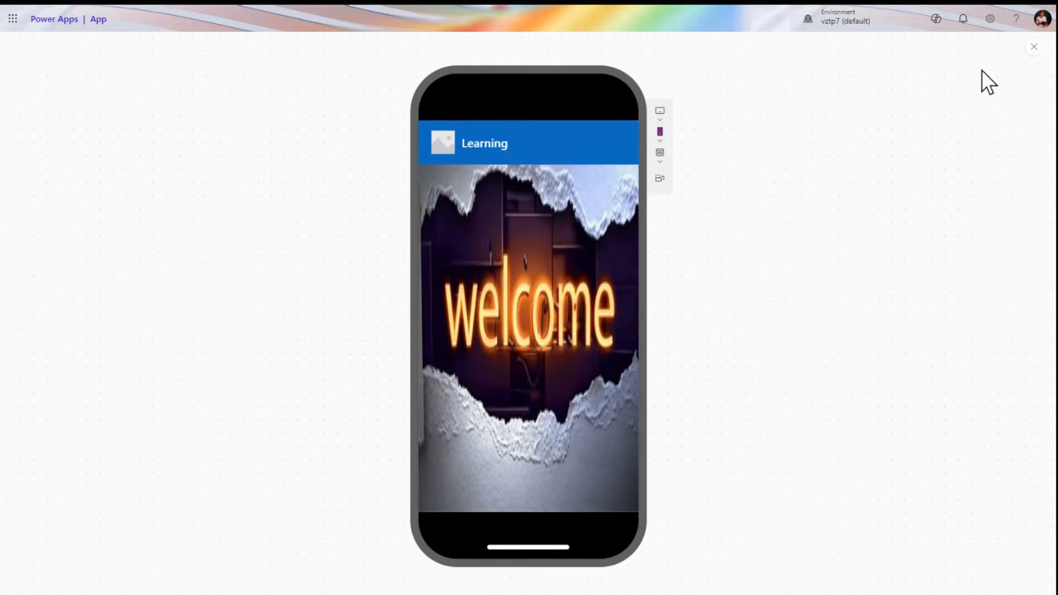
Close the preview and move the 4 label left beside Learning in the header
click(1029, 48)
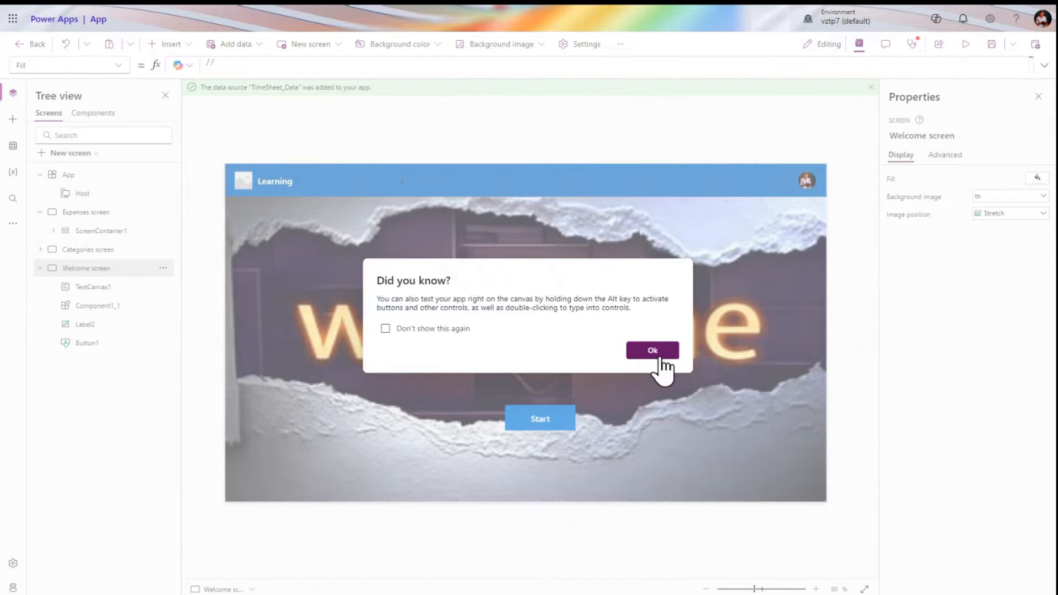
click(653, 351)
click(410, 179)
drag(413, 176, 307, 182)
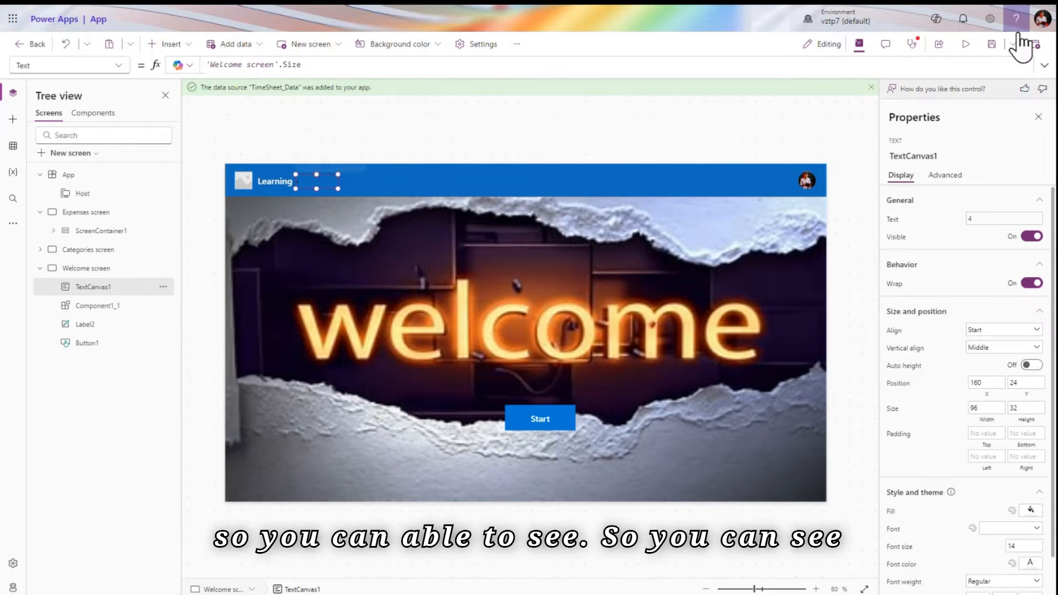
Preview the app at iPad Air 2020 tablet size, then make the preview fill the window
click(964, 49)
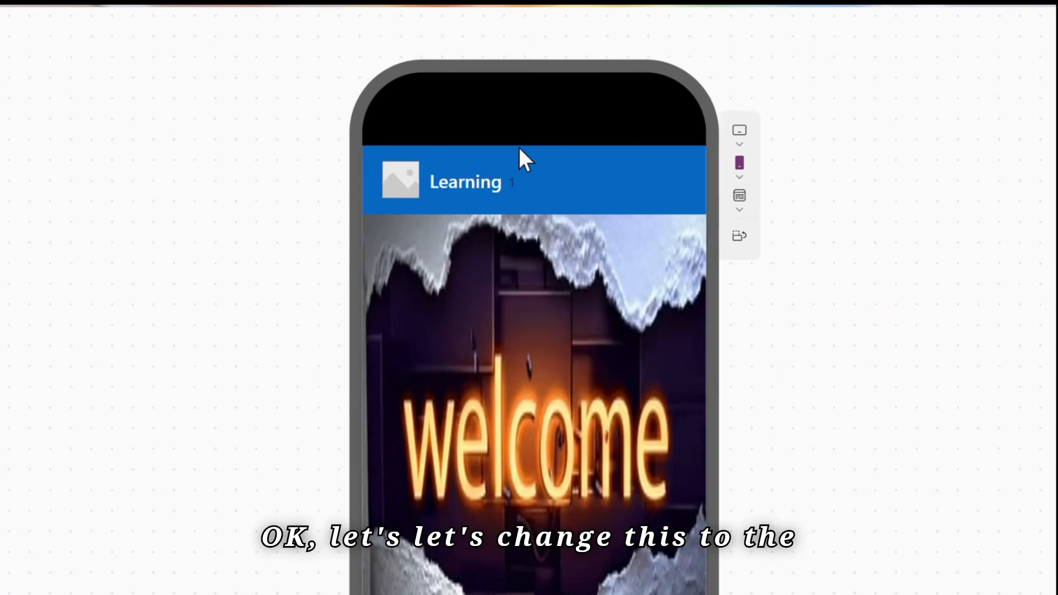
click(739, 210)
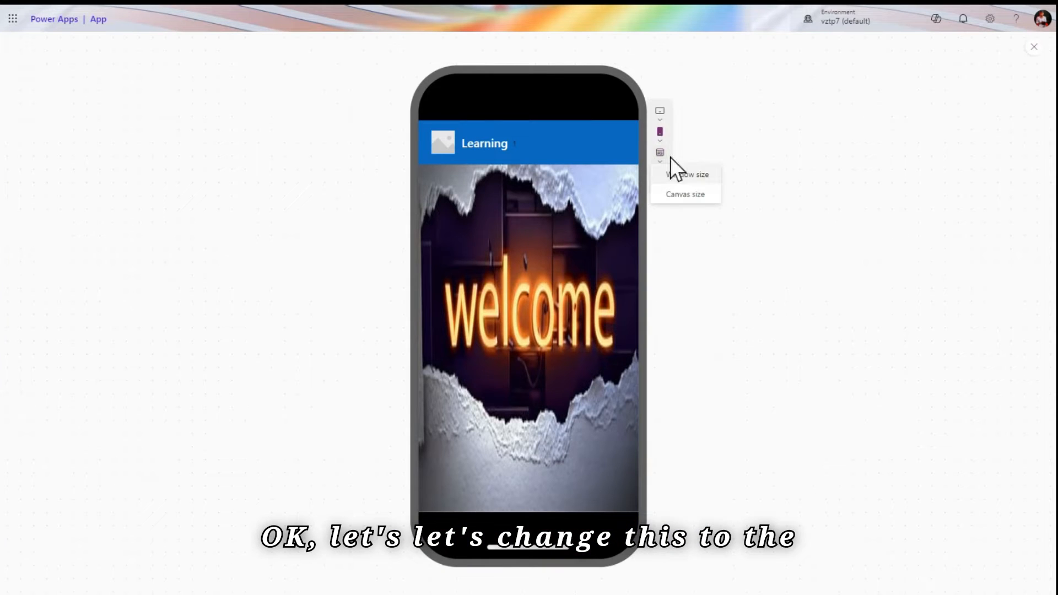
click(663, 117)
click(693, 176)
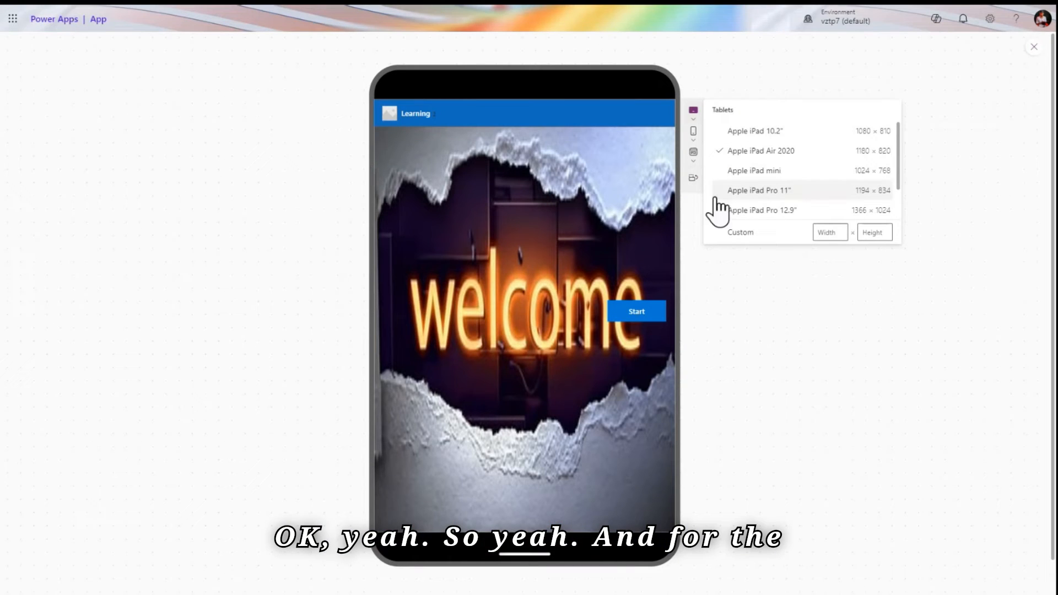
click(693, 161)
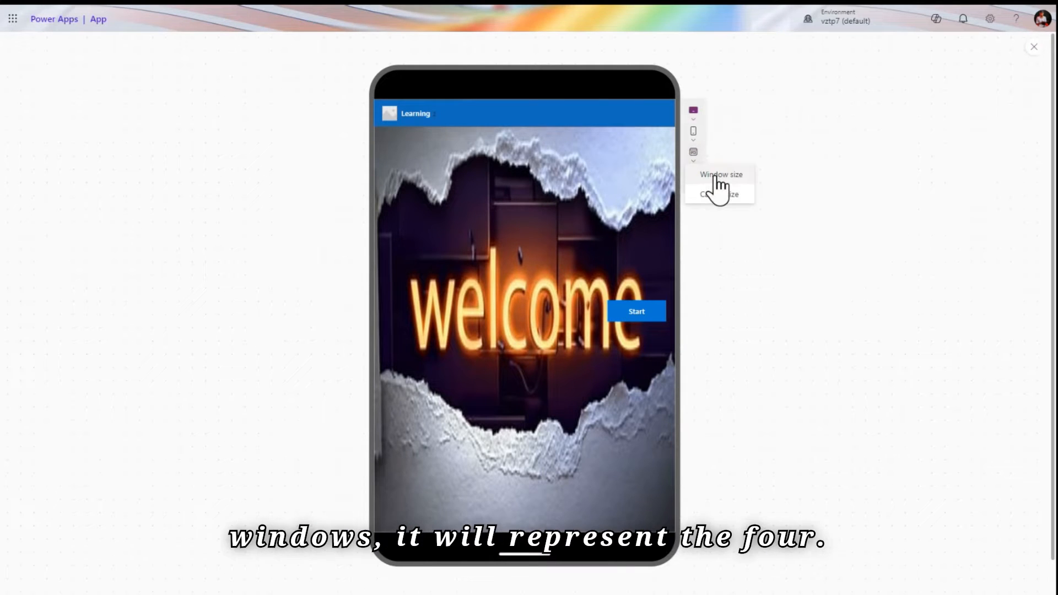
click(715, 175)
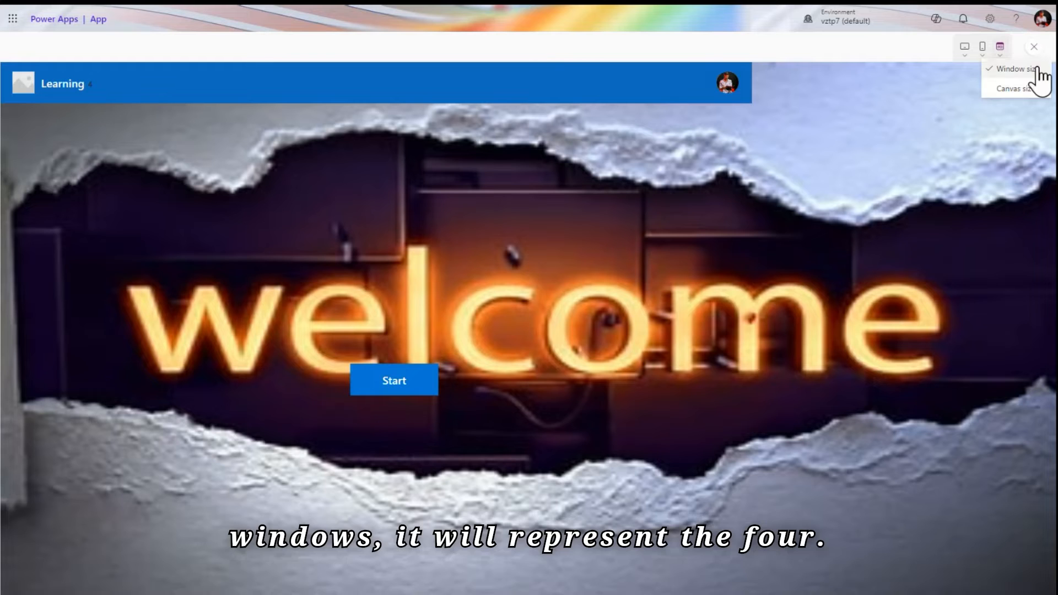
Close the preview and select the App object to show SizeBreakpoints [600, 900, 1200]
click(1033, 47)
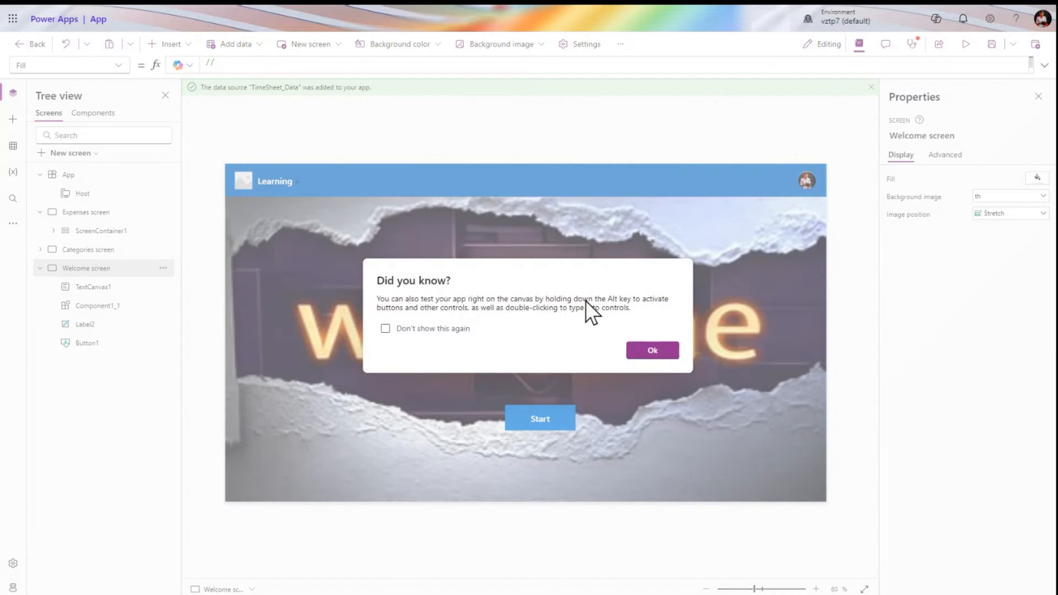
click(655, 352)
click(102, 176)
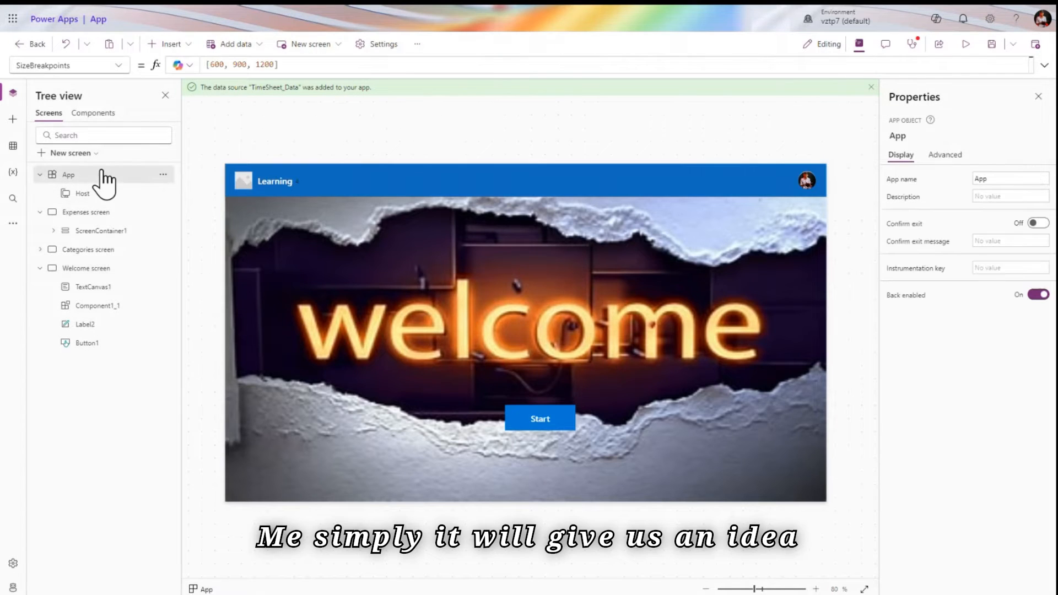
Display the App's StartScreen formula, which is set to 'Welcome screen'
click(118, 66)
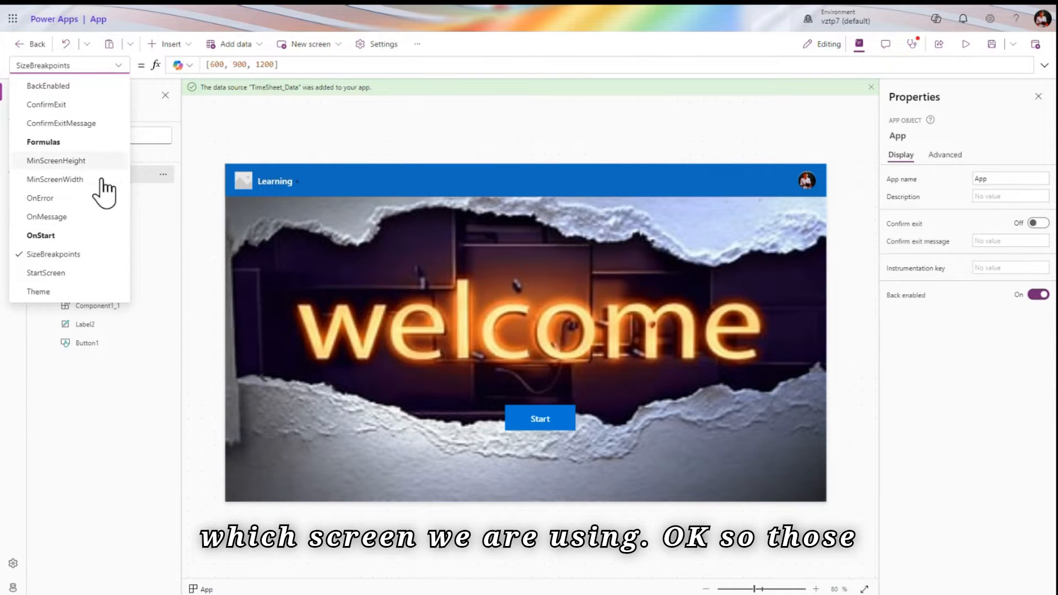
click(83, 273)
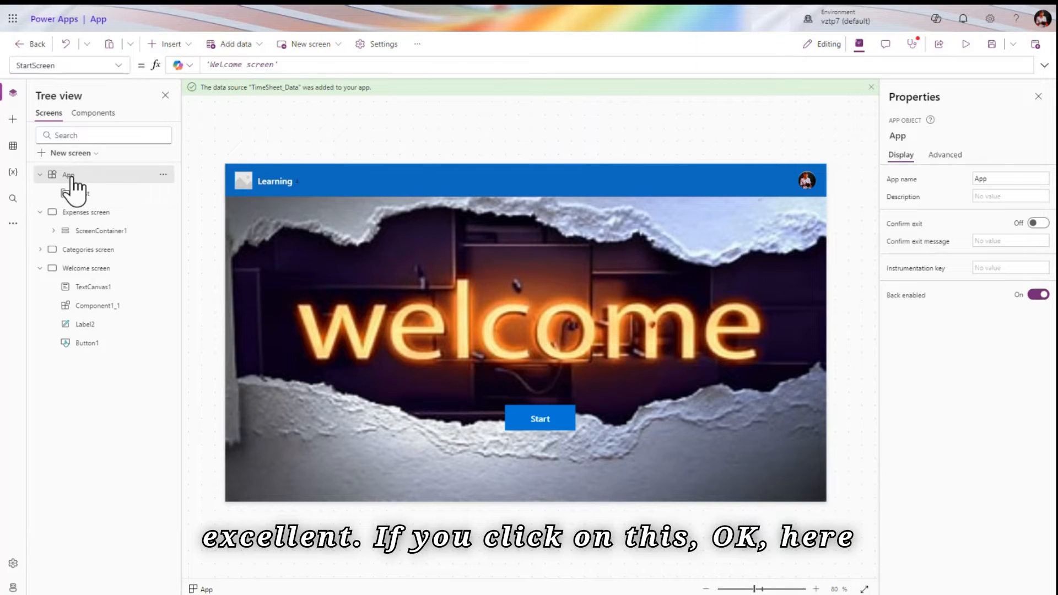
click(163, 176)
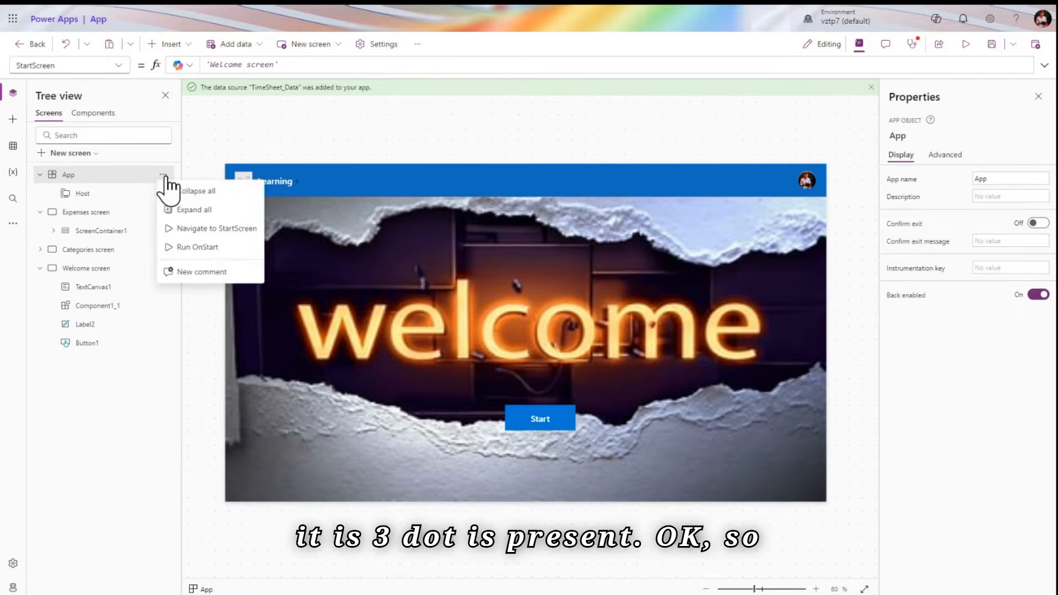
click(222, 230)
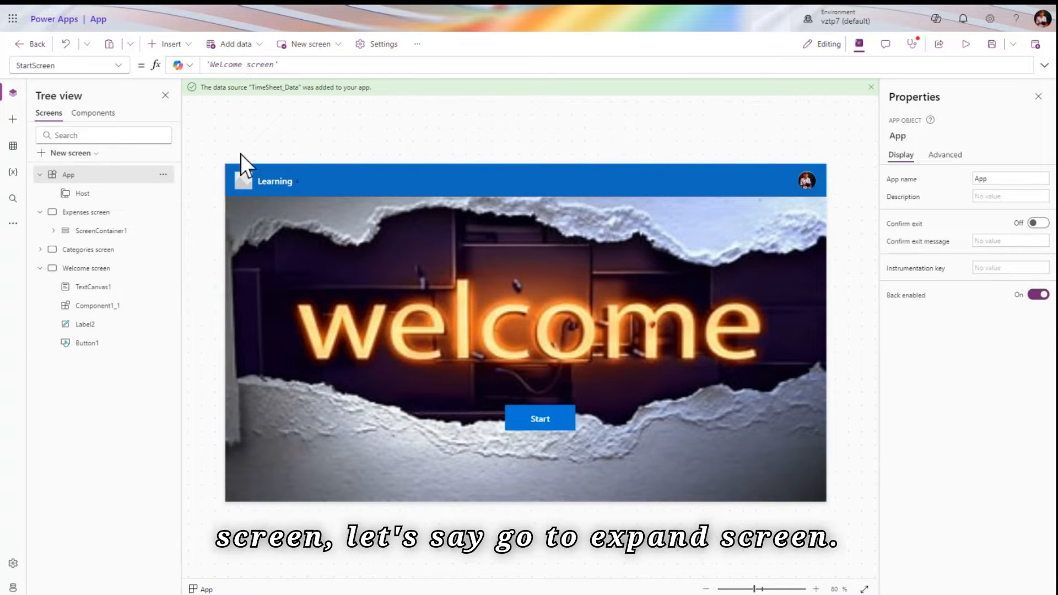
click(99, 214)
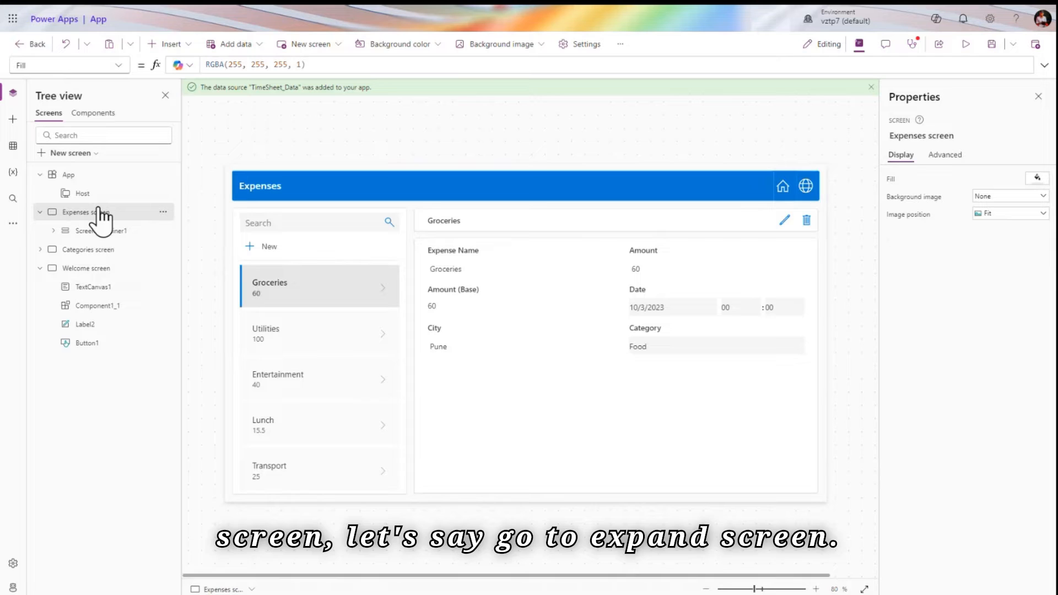
click(128, 179)
click(165, 174)
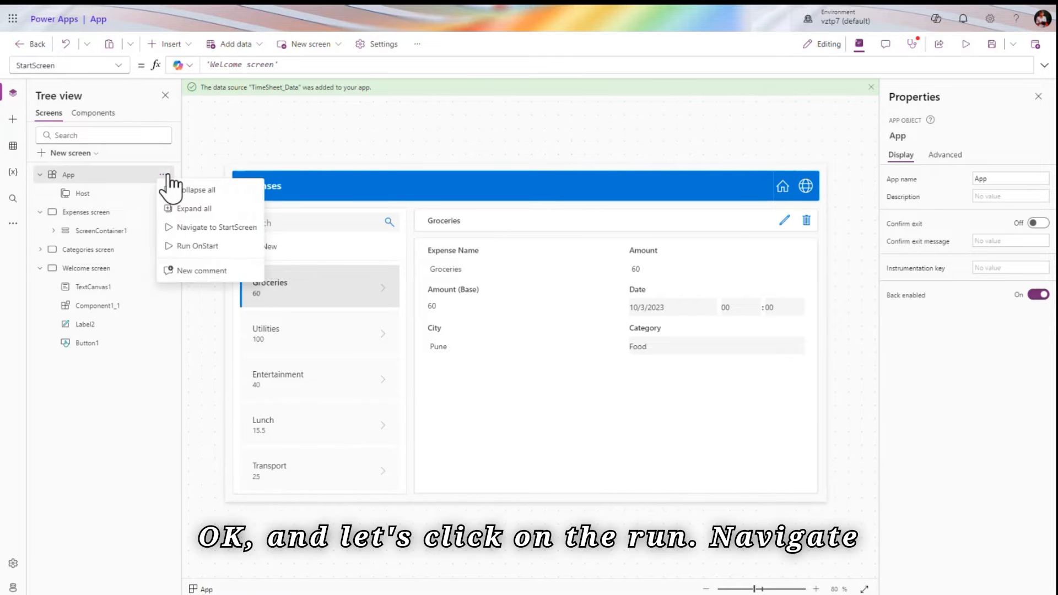
click(231, 237)
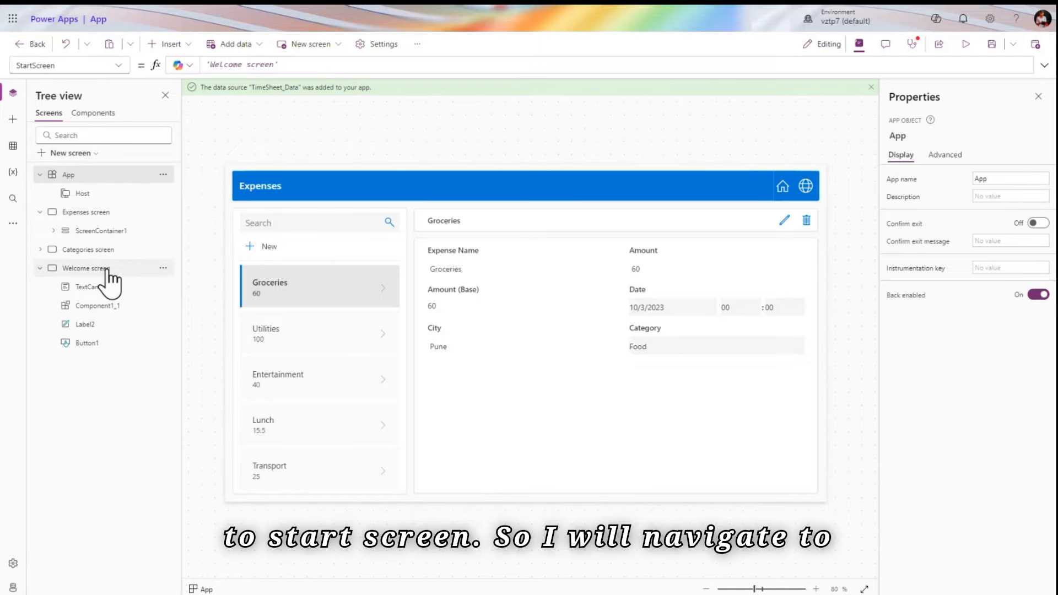
click(85, 268)
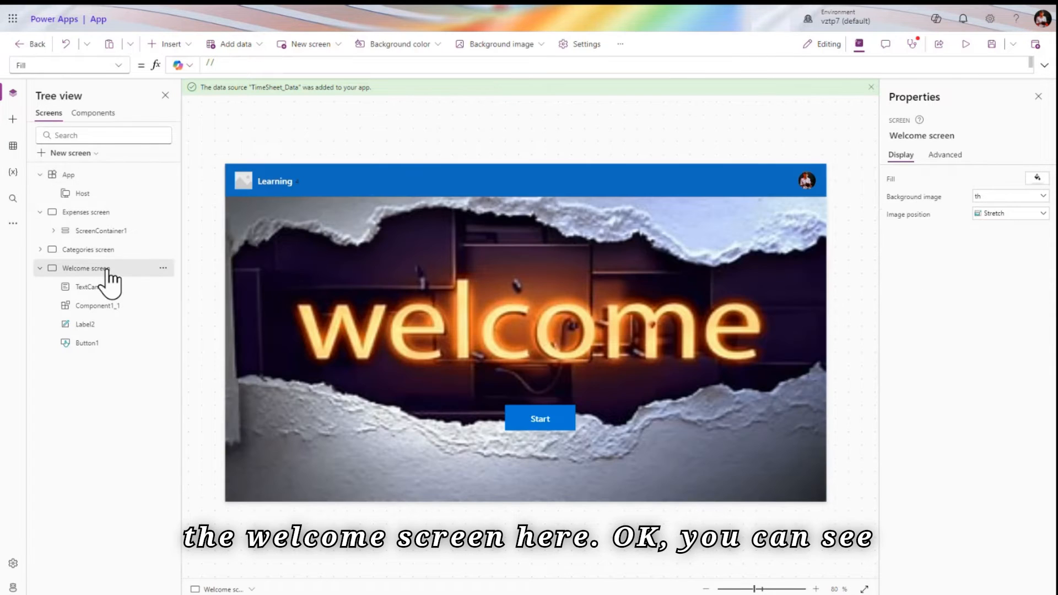
click(110, 175)
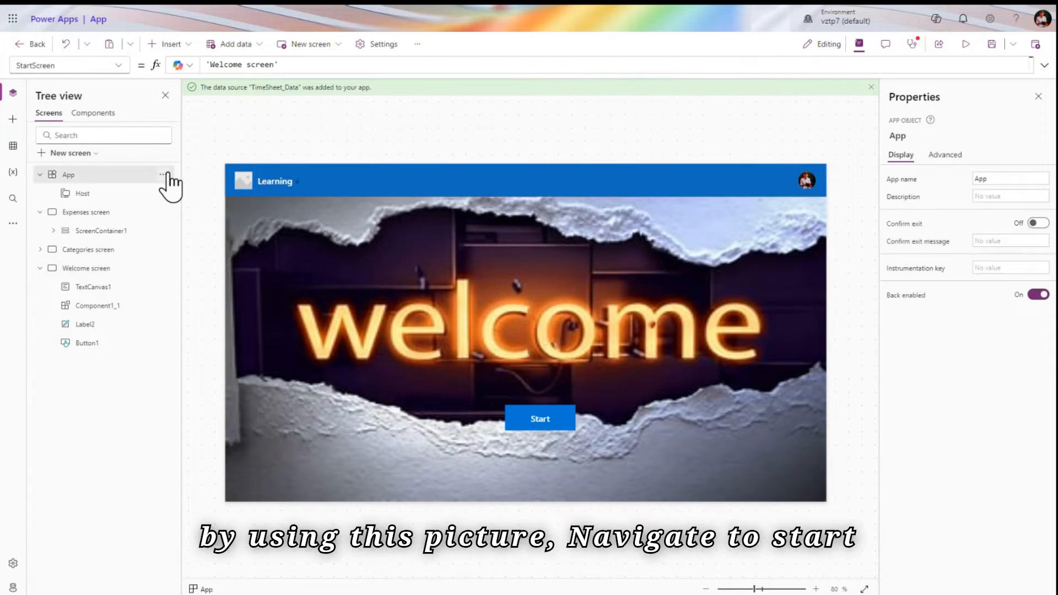
click(163, 174)
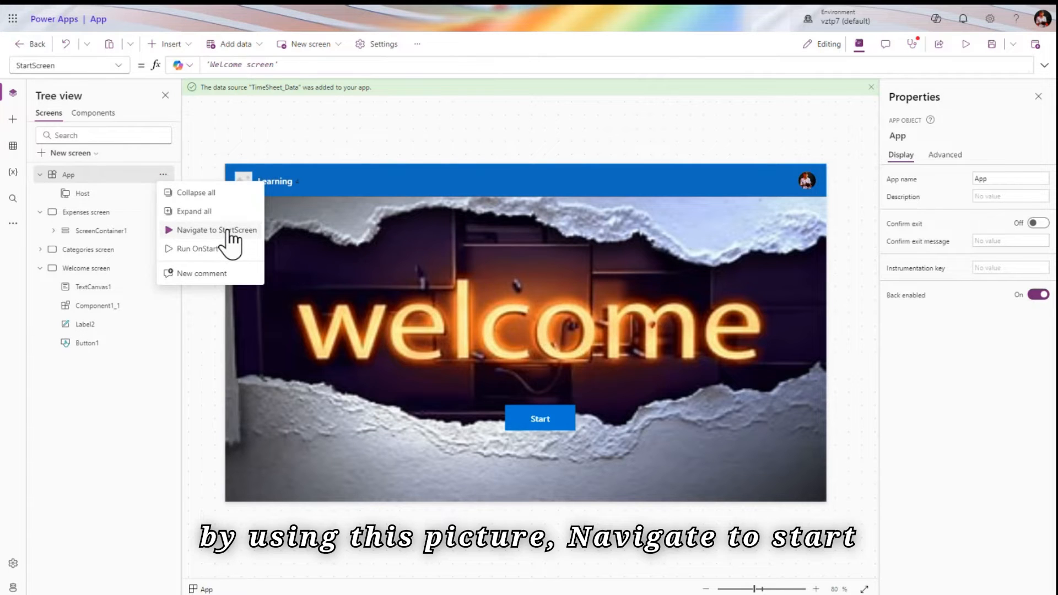
click(229, 230)
click(163, 175)
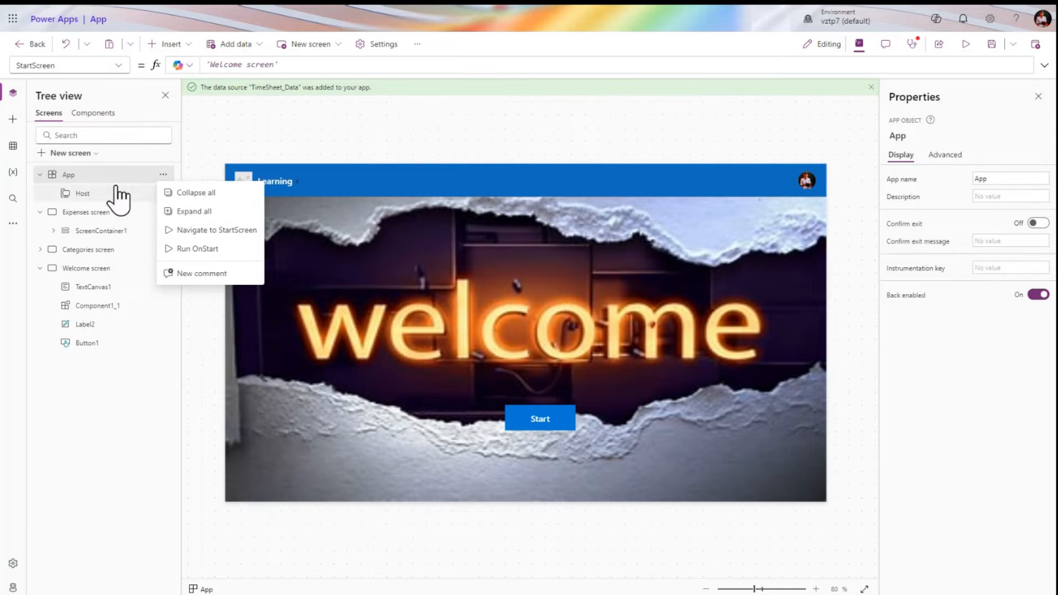
Show the App's OnStart formula and run OnStart
click(118, 67)
click(86, 236)
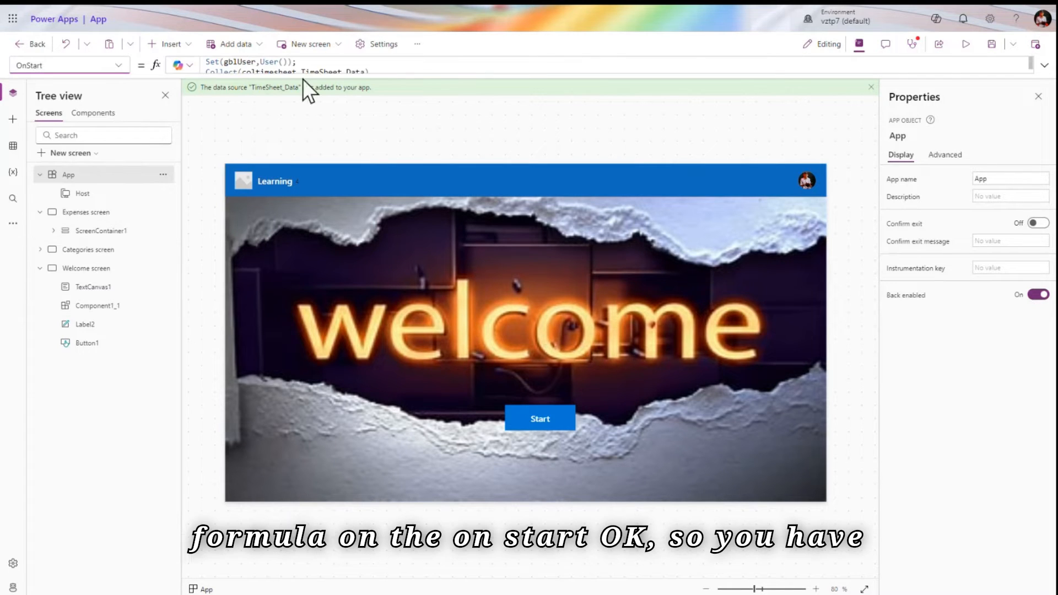
click(163, 176)
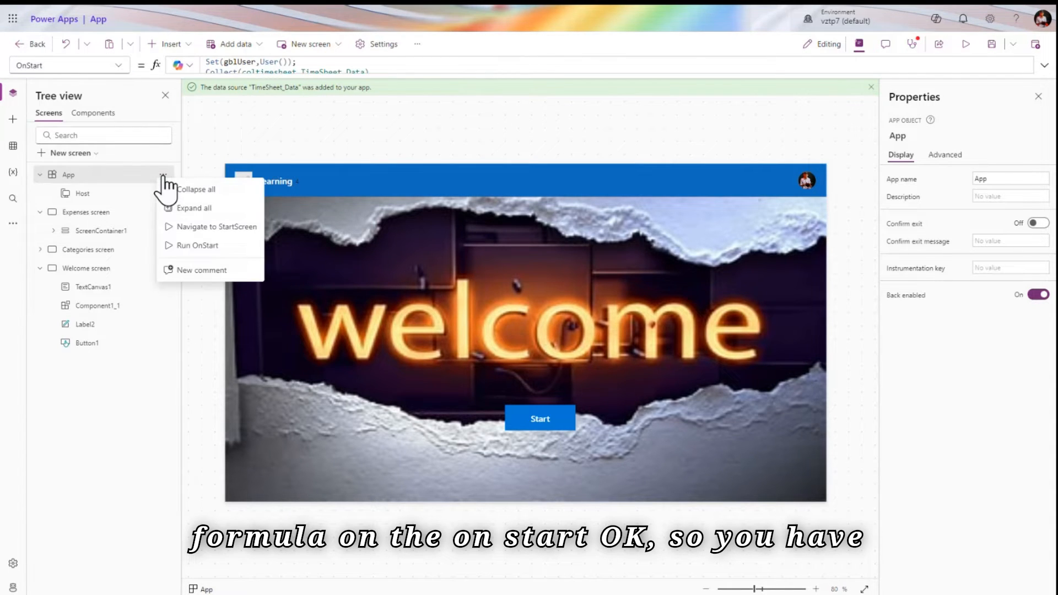
click(202, 253)
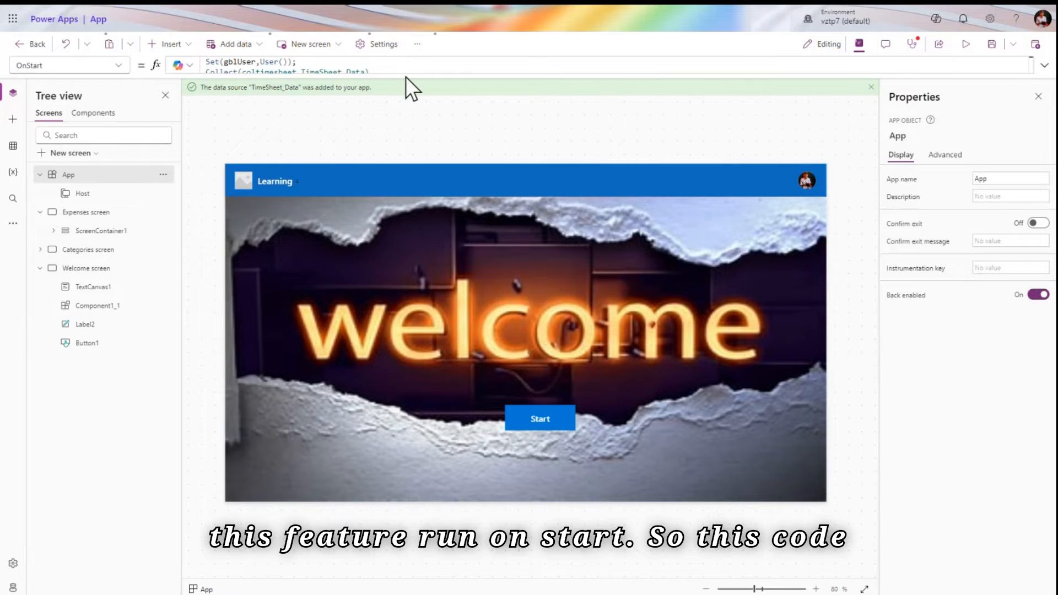
Enlarge the formula area and preview the timesheet records in the coltimesheet collection
drag(403, 73, 401, 130)
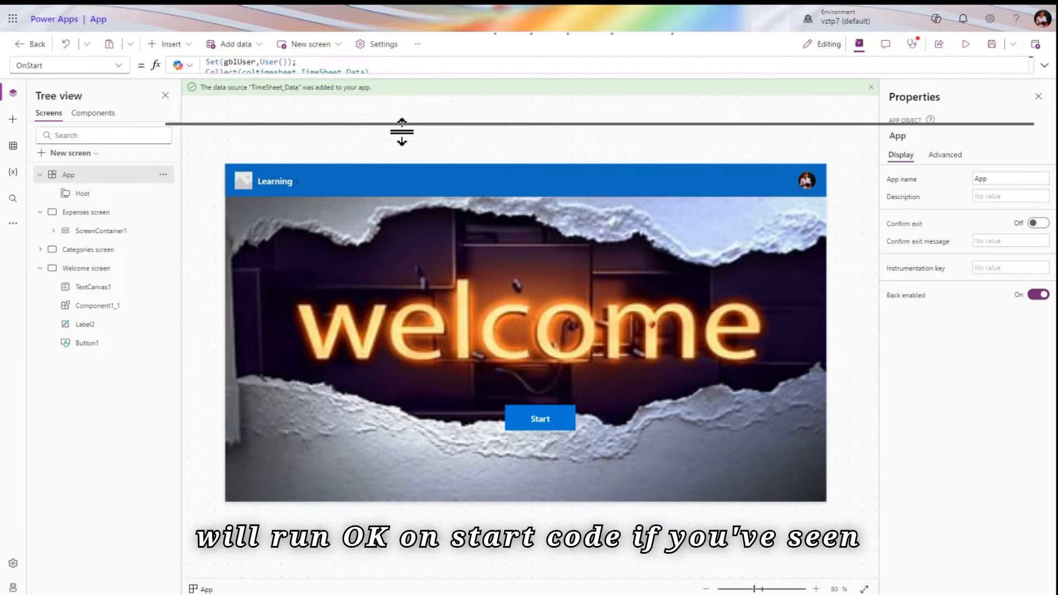
double_click(268, 73)
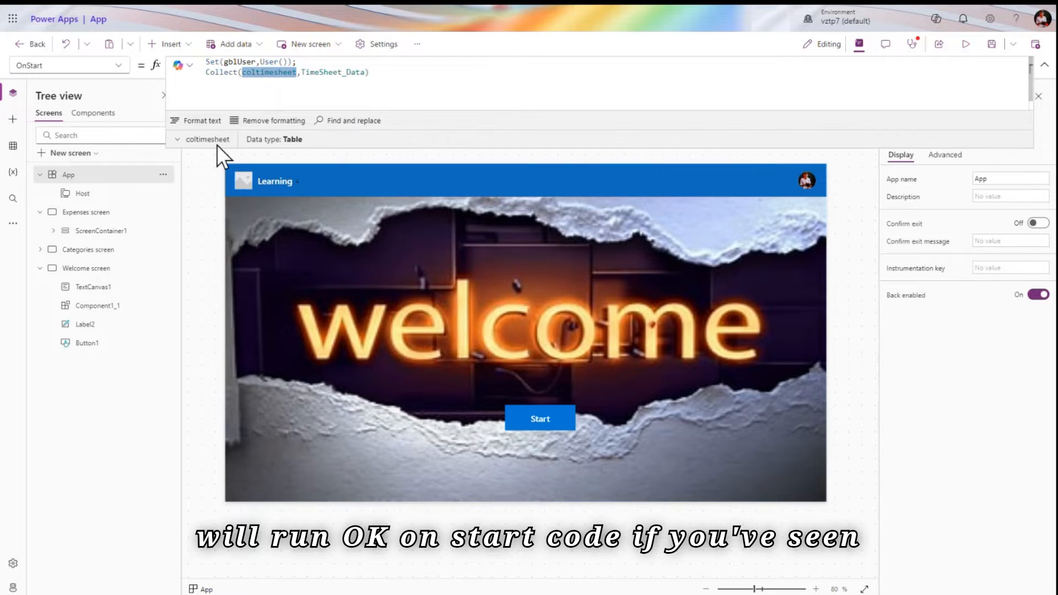
click(204, 141)
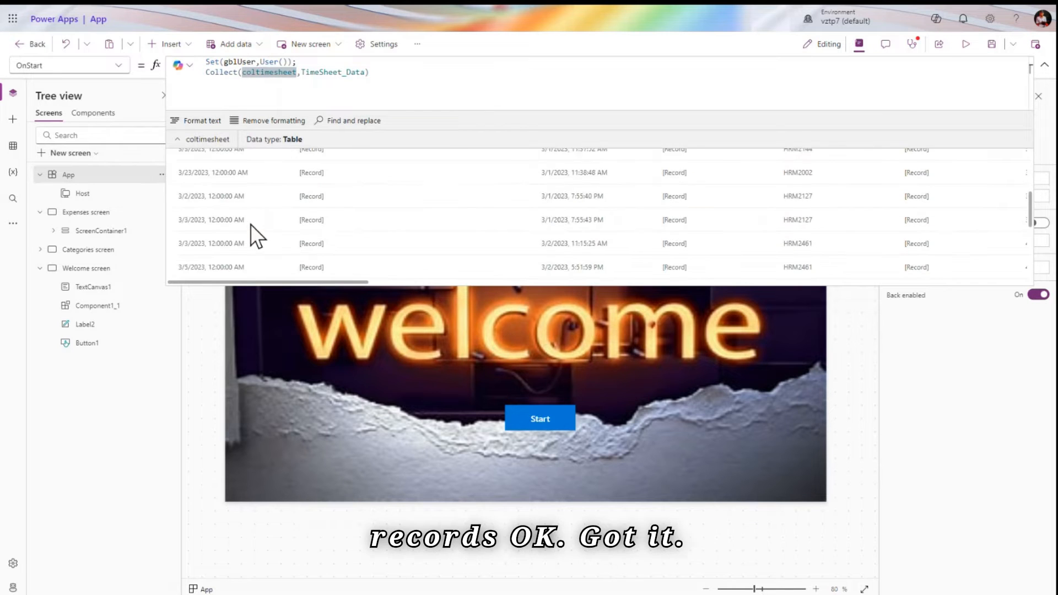
click(415, 81)
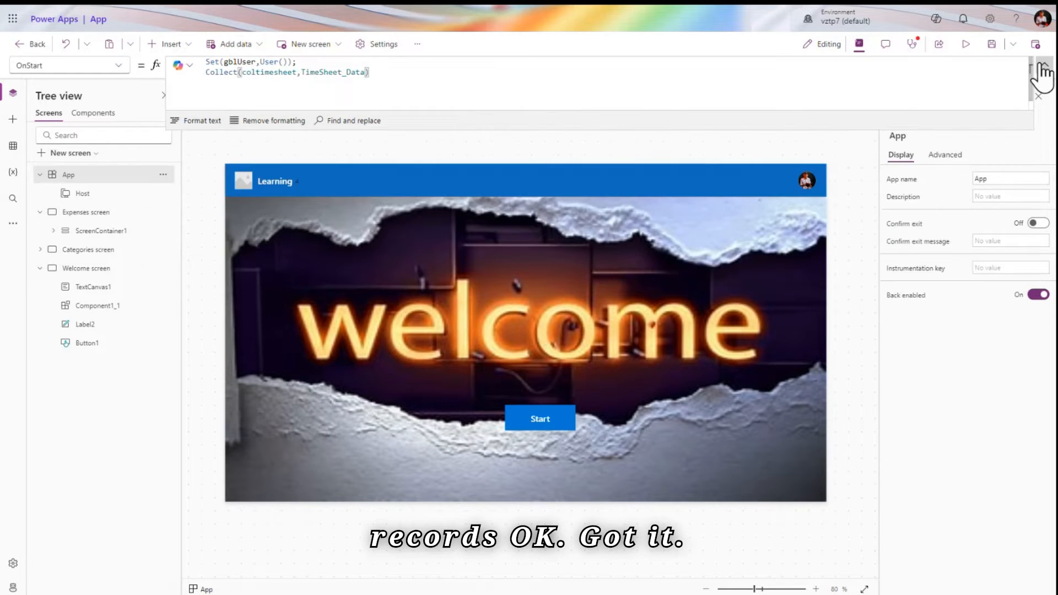
click(1044, 65)
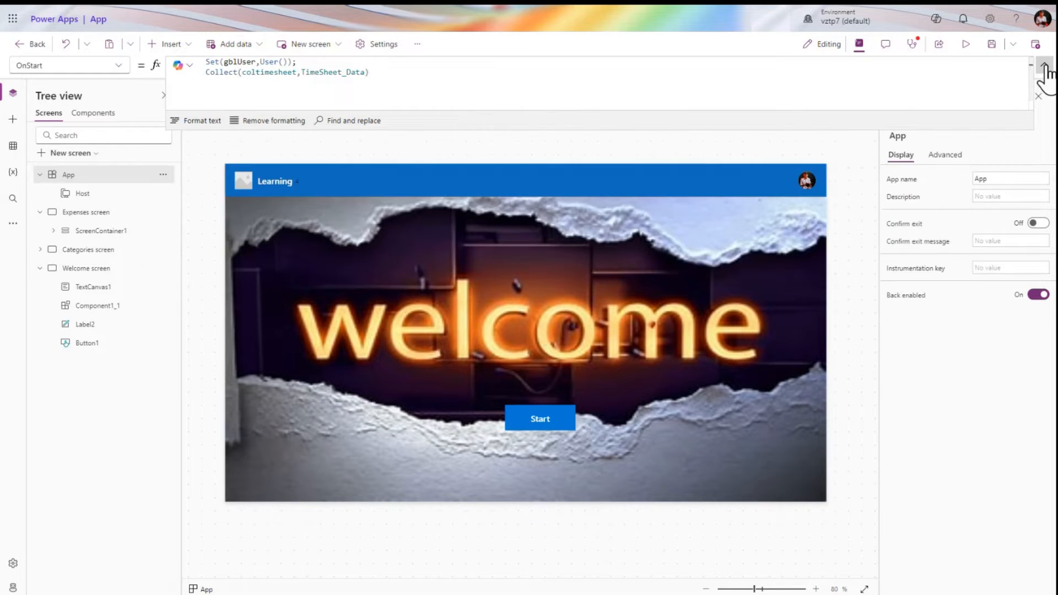
Select the Host object, then the text label next to Learning
click(118, 190)
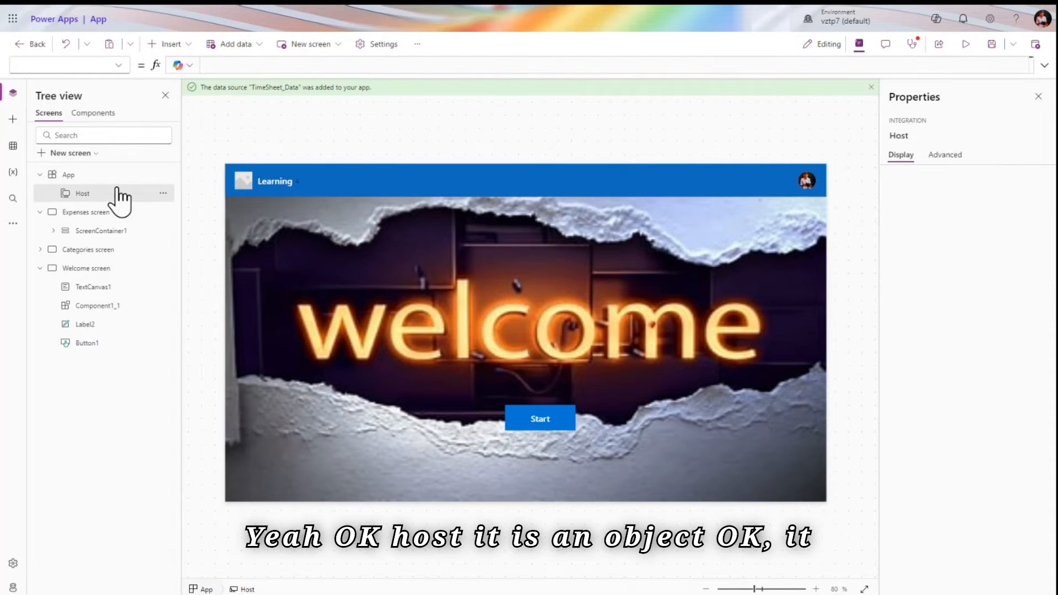
click(113, 64)
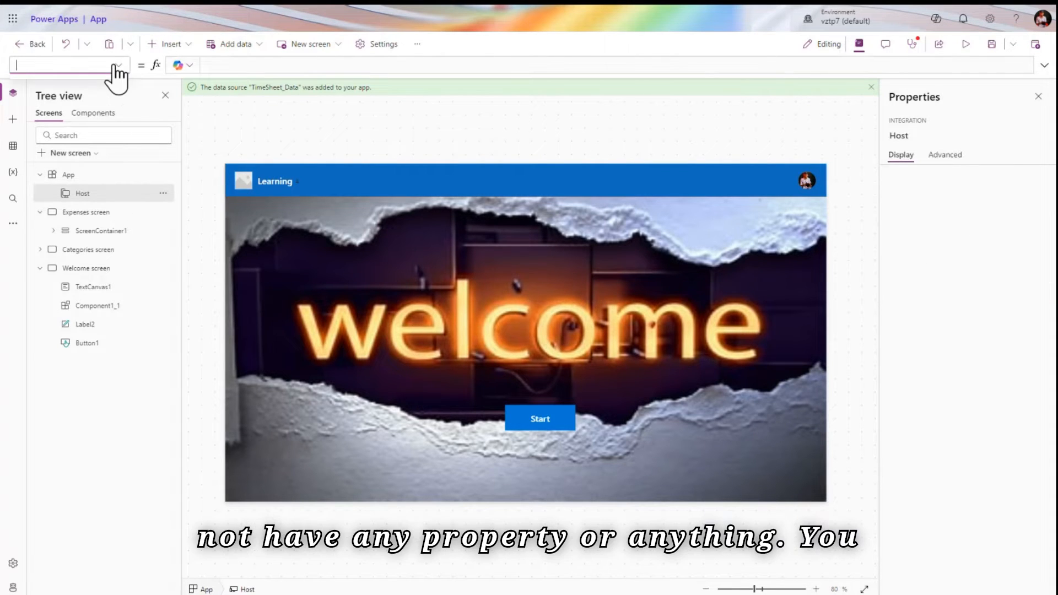
click(303, 181)
Set TextCanvas1's Text to Host.Version and widen it to fit the version text
triple_click(325, 65)
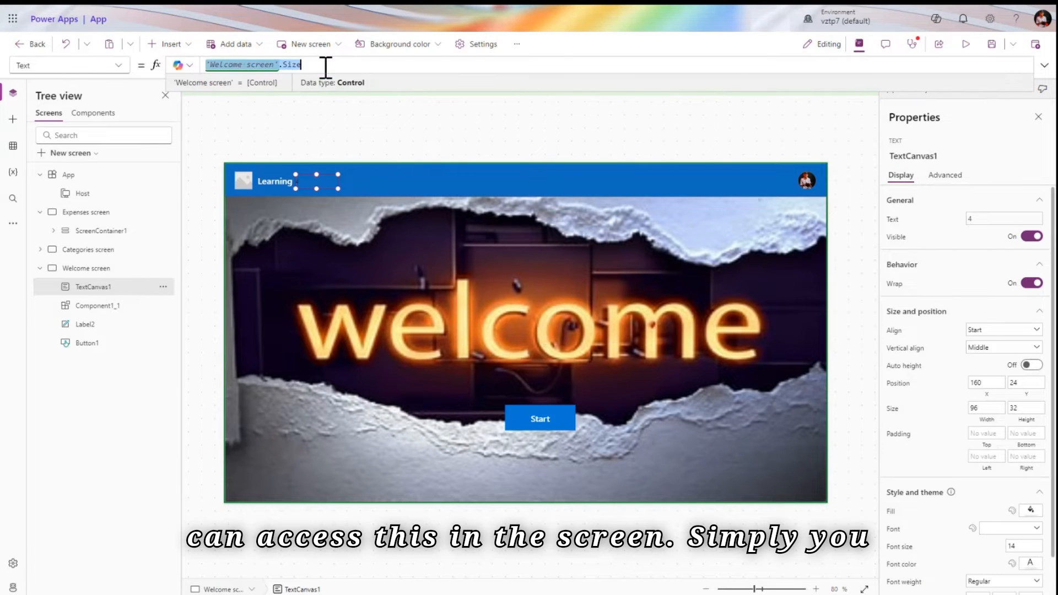
text(host)
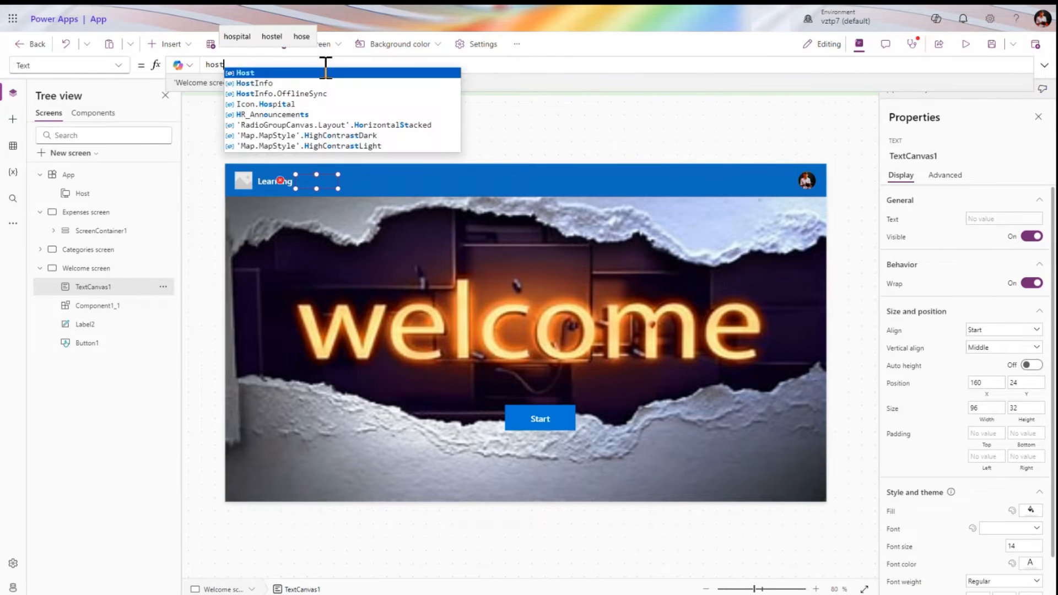
click(317, 74)
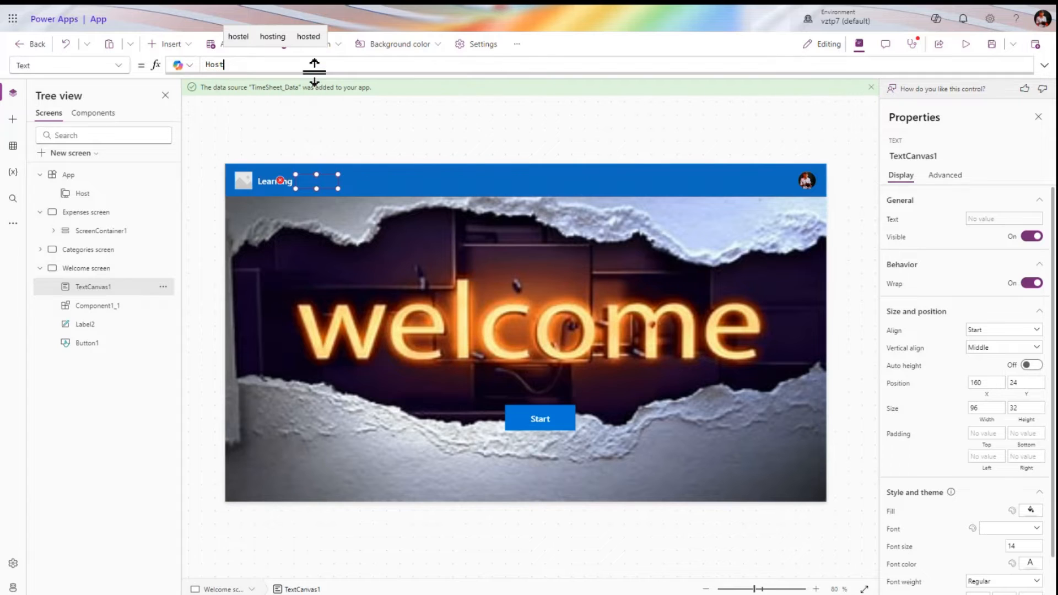
text(.)
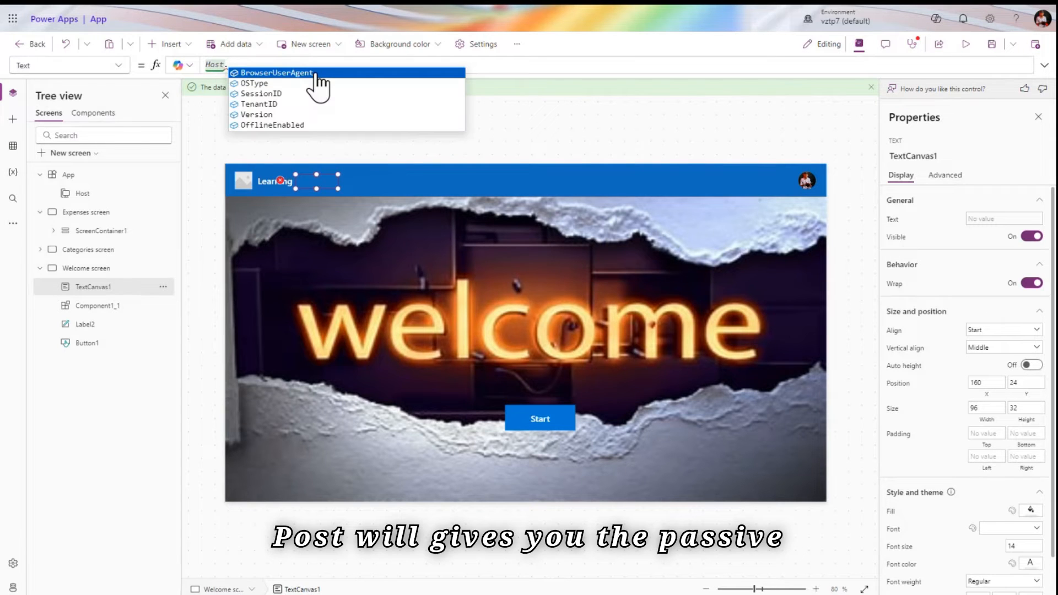
click(297, 114)
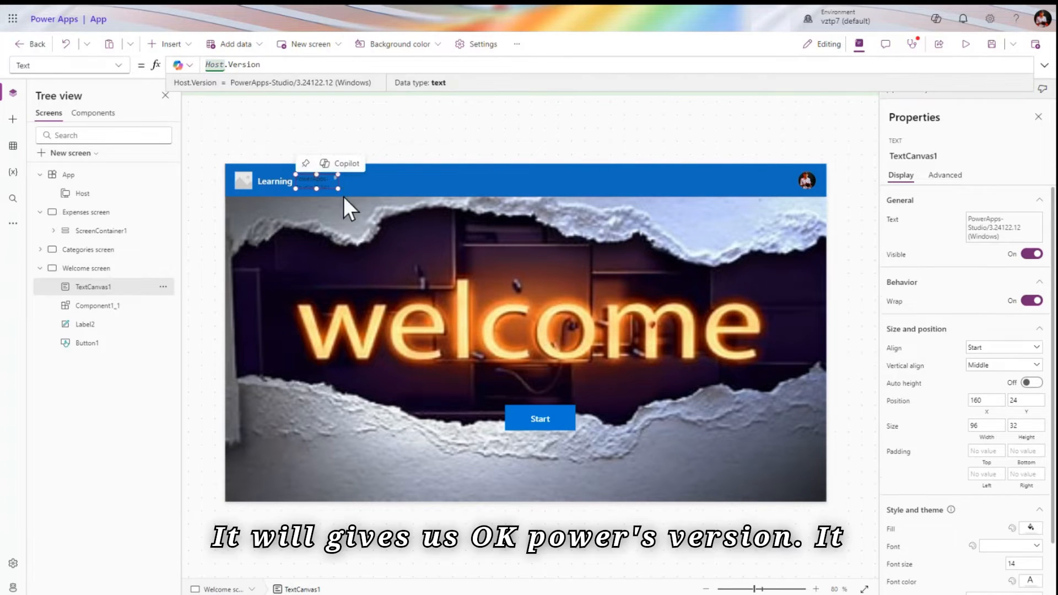
drag(338, 188, 460, 189)
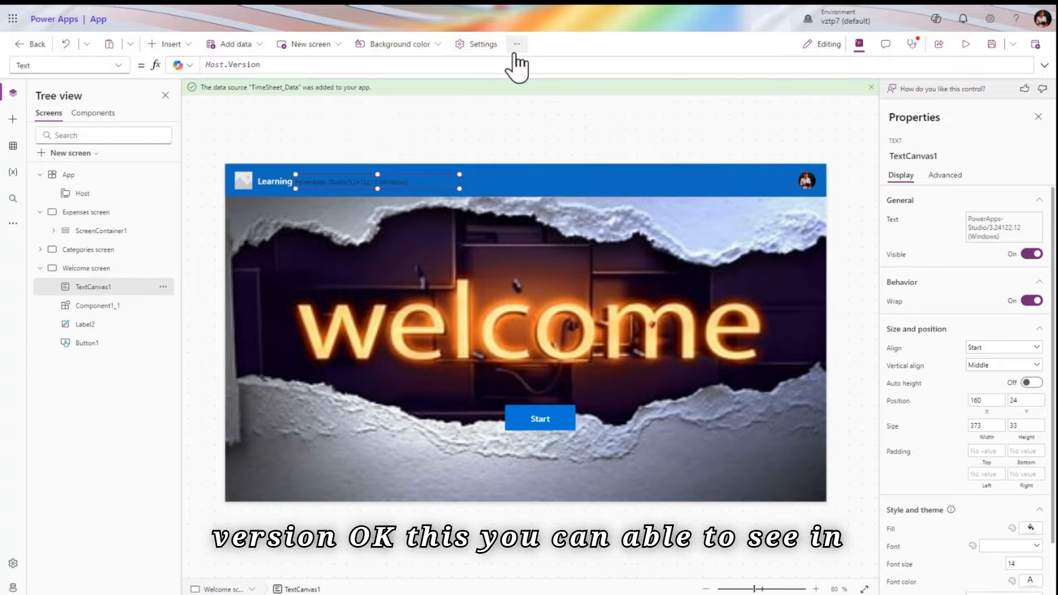
click(483, 46)
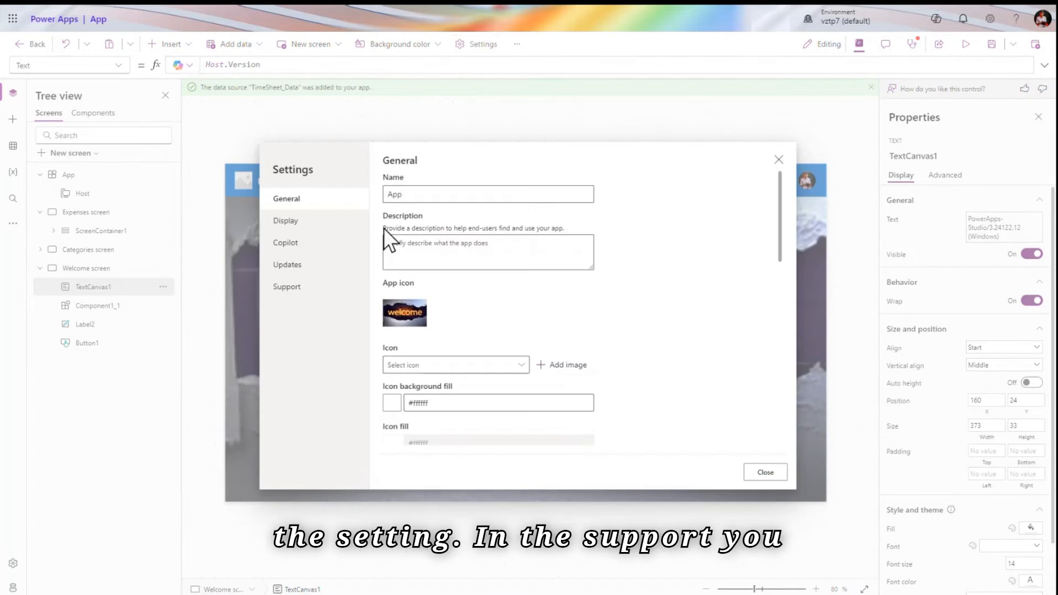
click(320, 287)
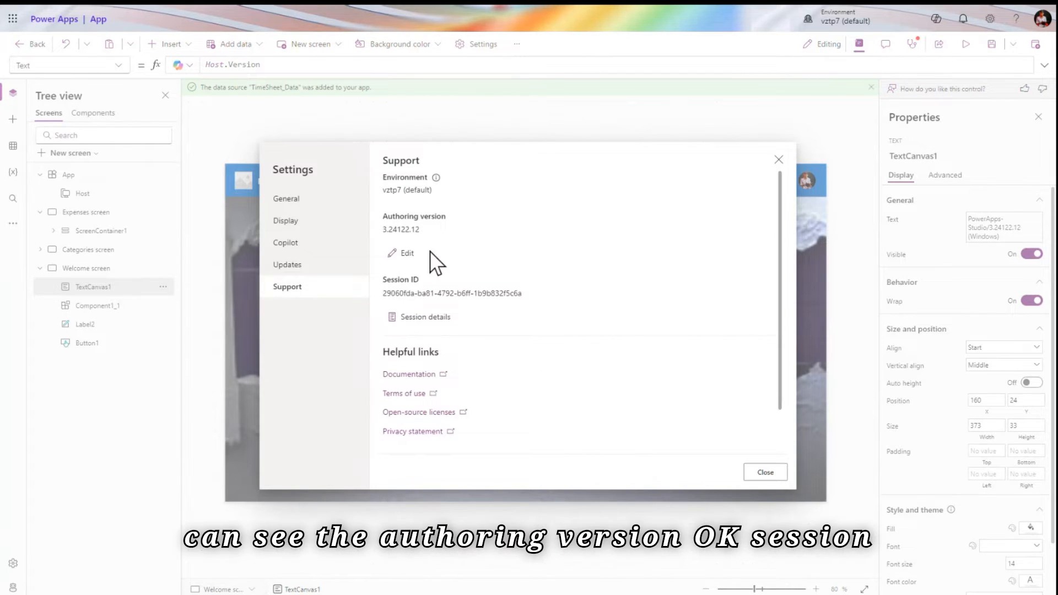
double_click(406, 228)
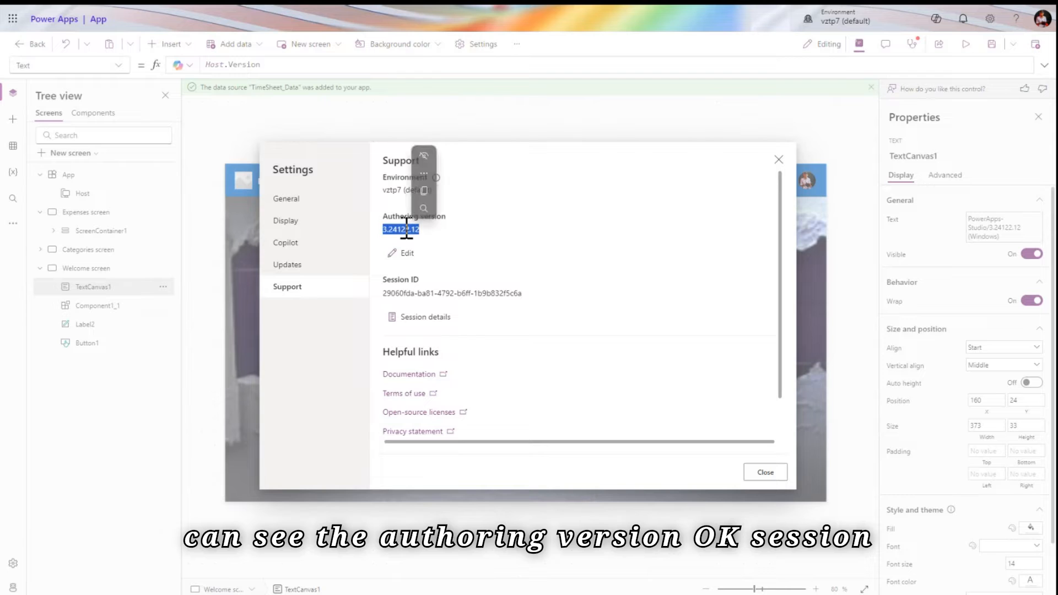
double_click(431, 292)
click(777, 160)
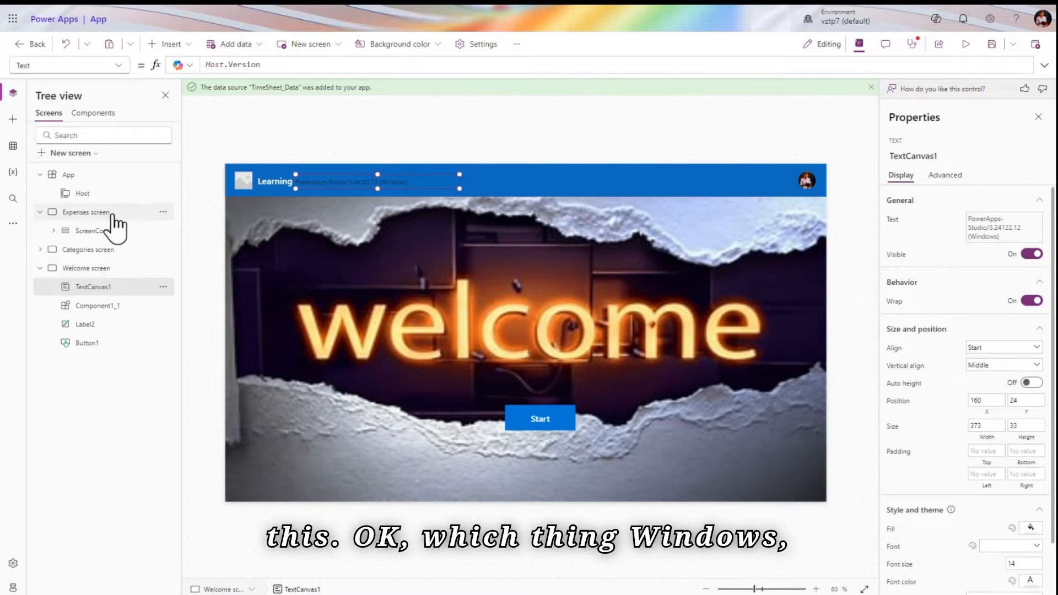
click(307, 62)
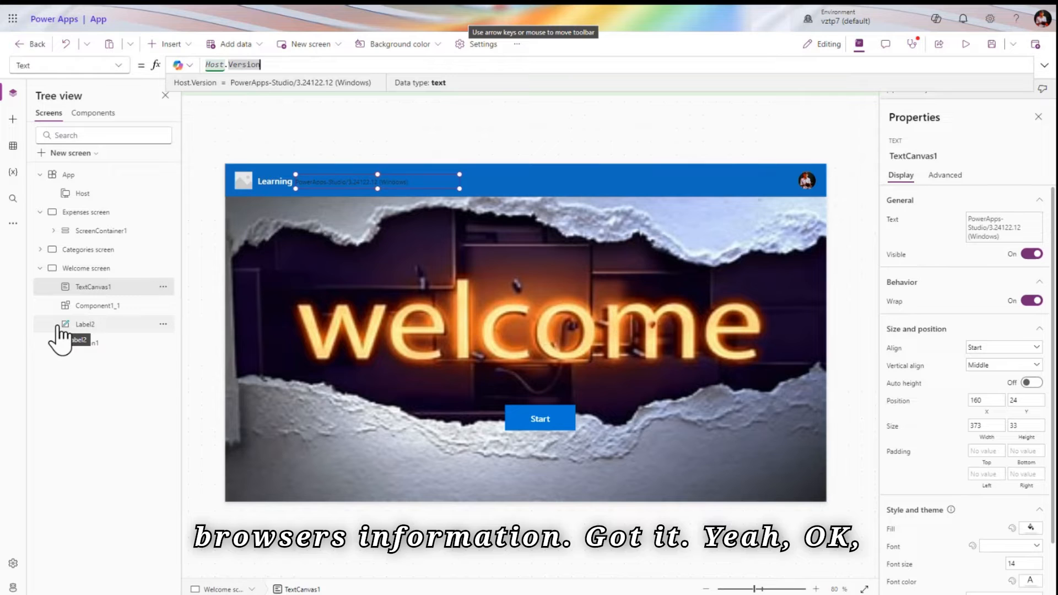
From the Expenses screen, add a blank Screen2 and open its BackgroundImage property
click(86, 214)
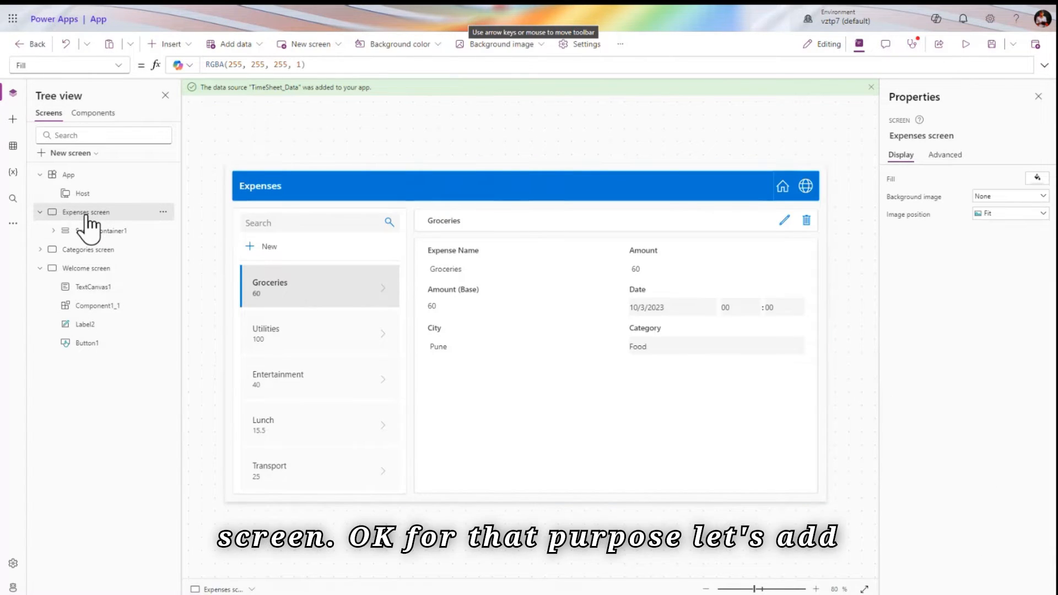
click(84, 156)
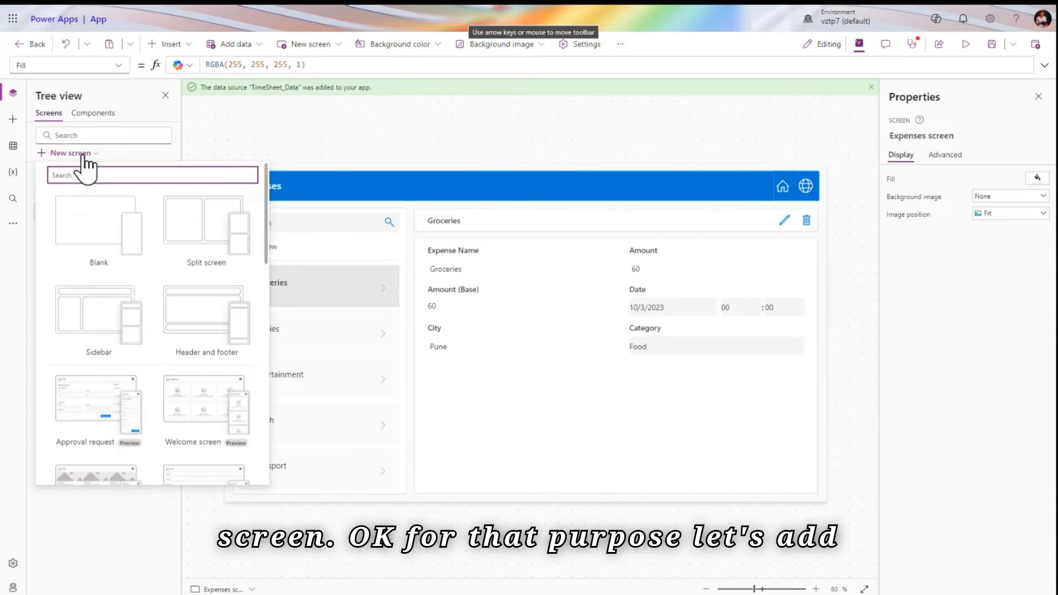
click(85, 230)
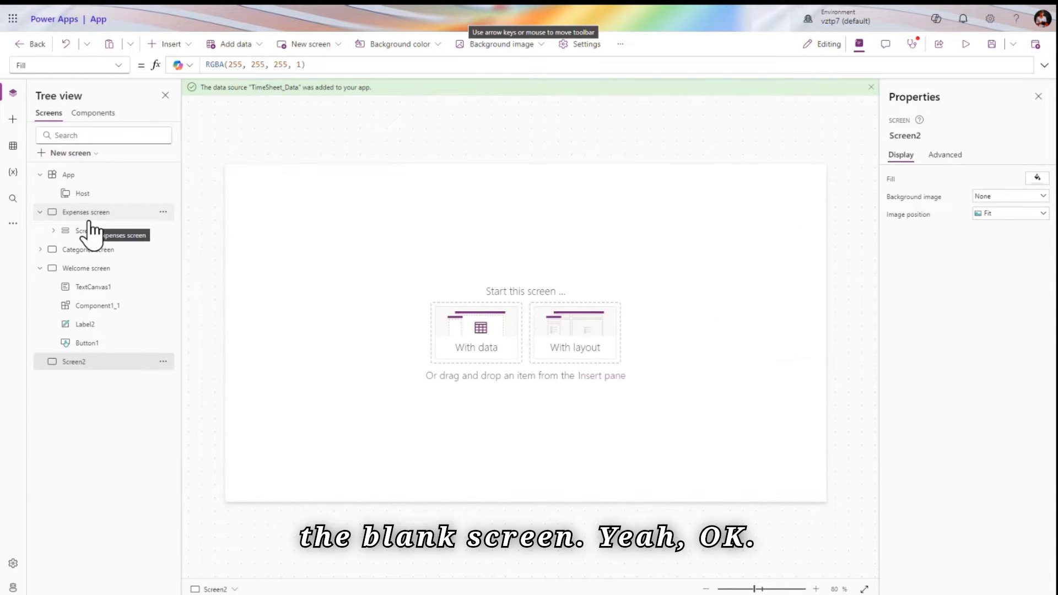
click(117, 66)
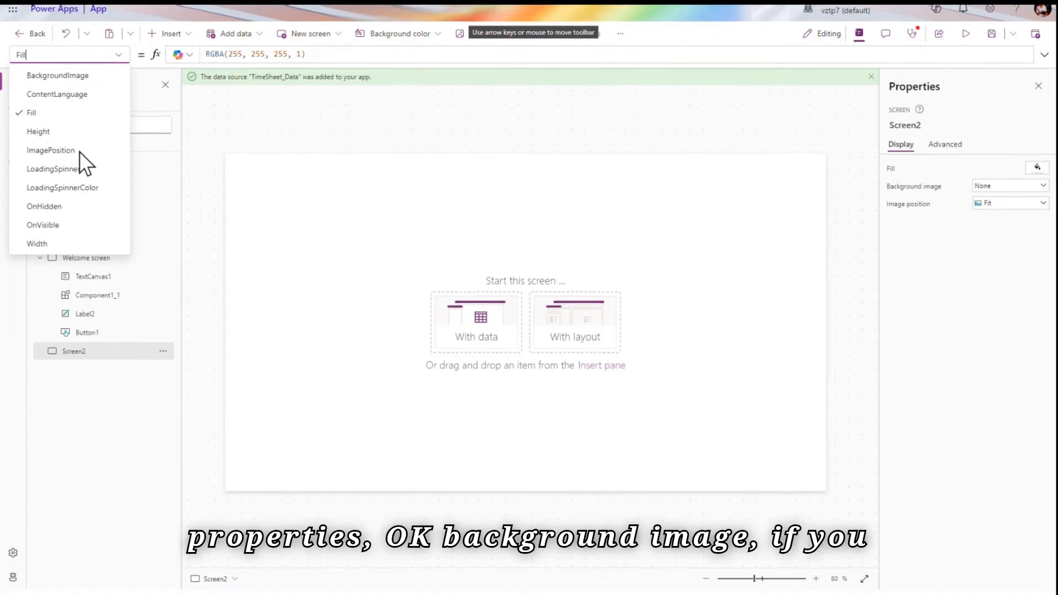
click(59, 87)
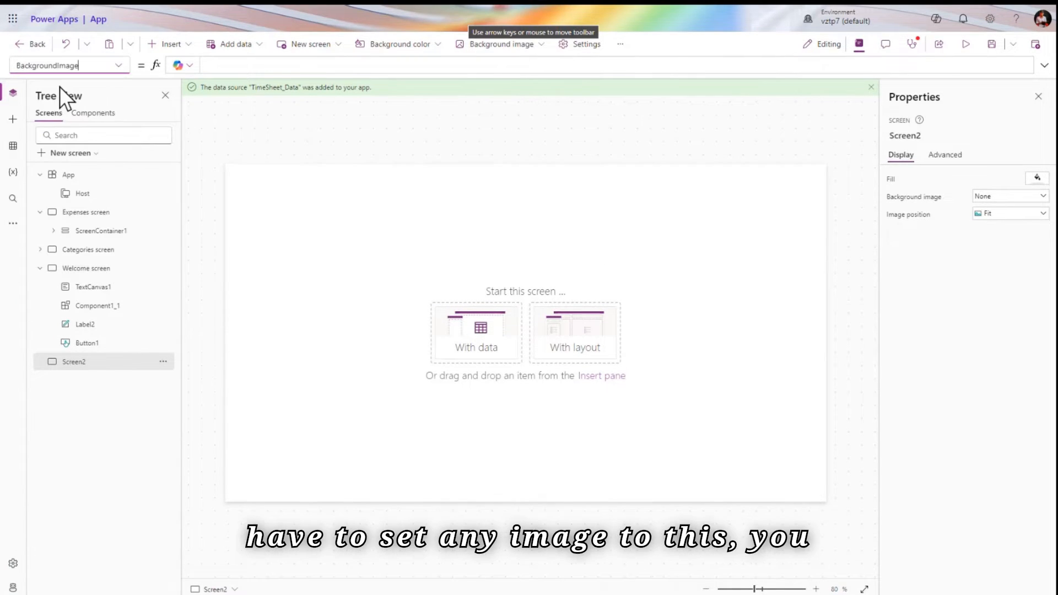
Use the stock building-facade photo as Screen2's background with image position Stretch
click(986, 197)
click(994, 214)
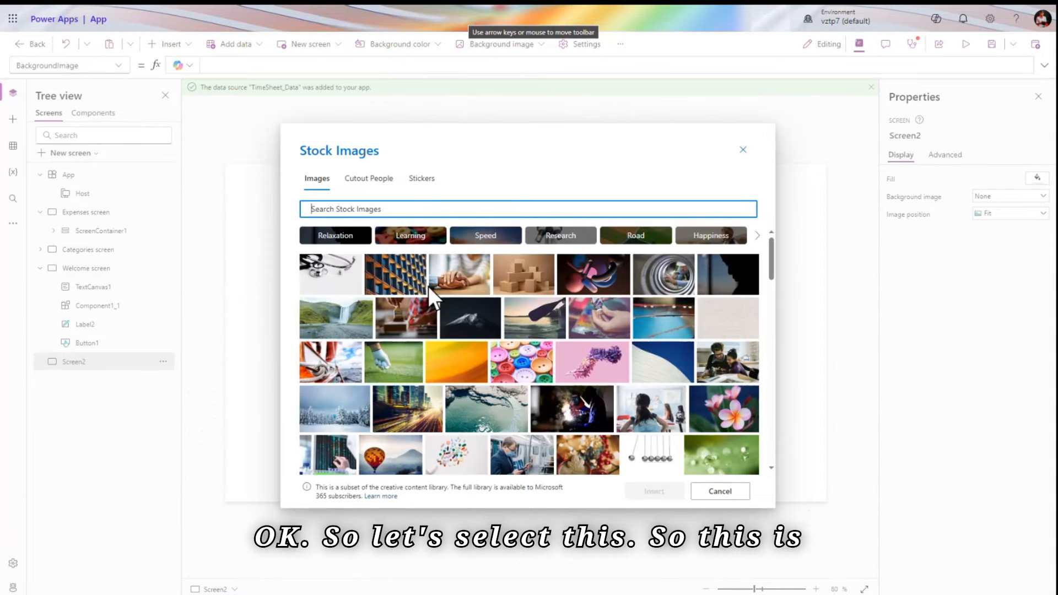
click(406, 290)
click(655, 485)
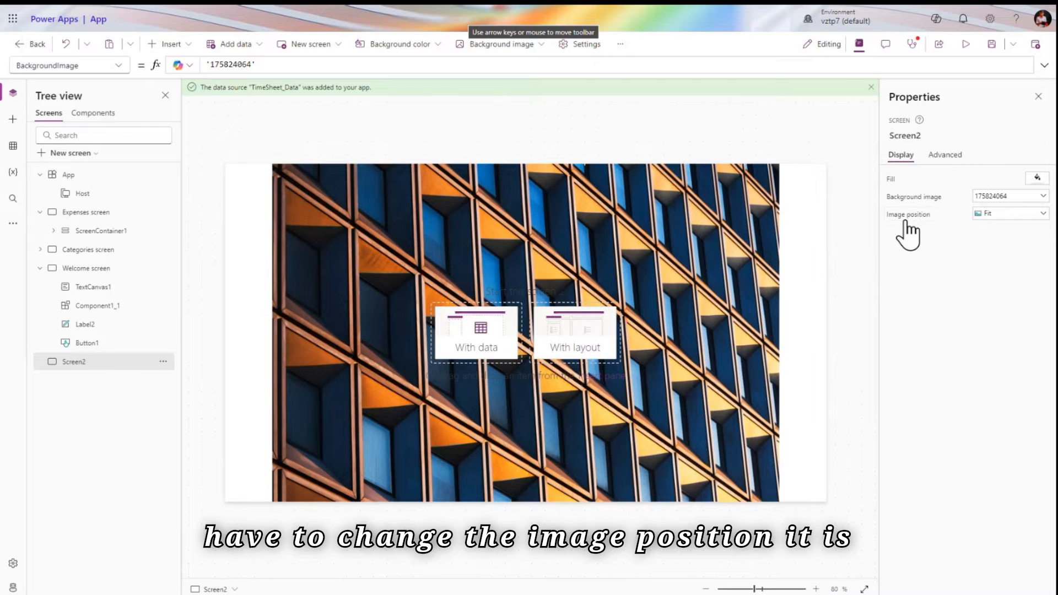
click(991, 214)
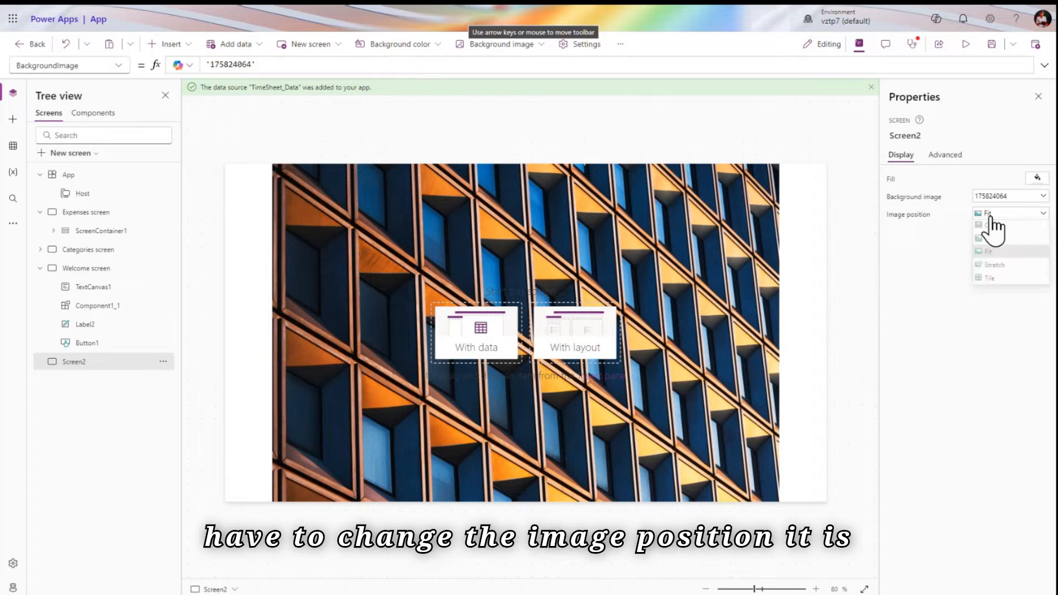
click(1012, 269)
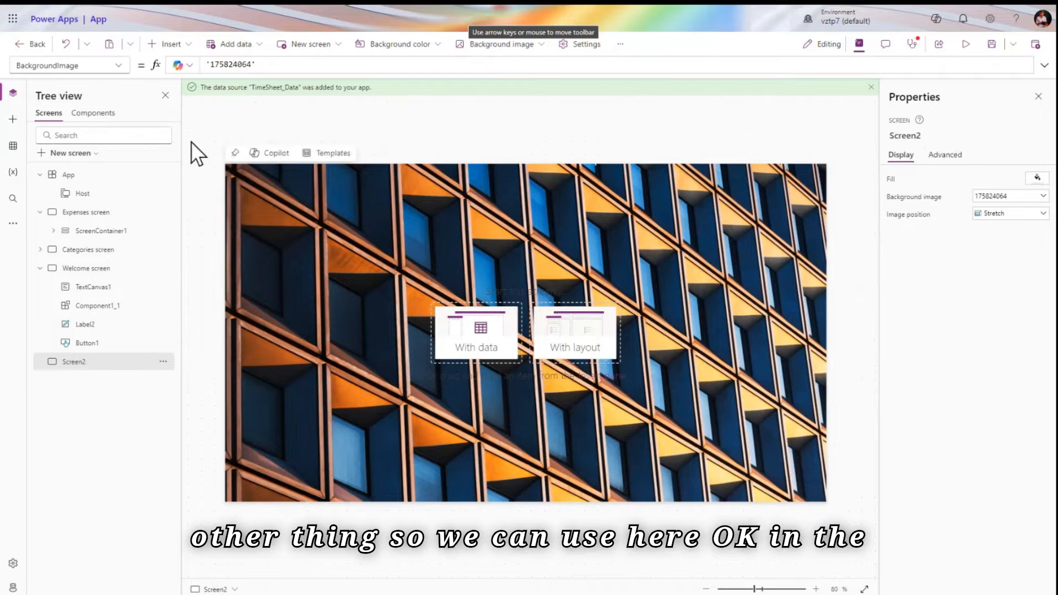
click(117, 67)
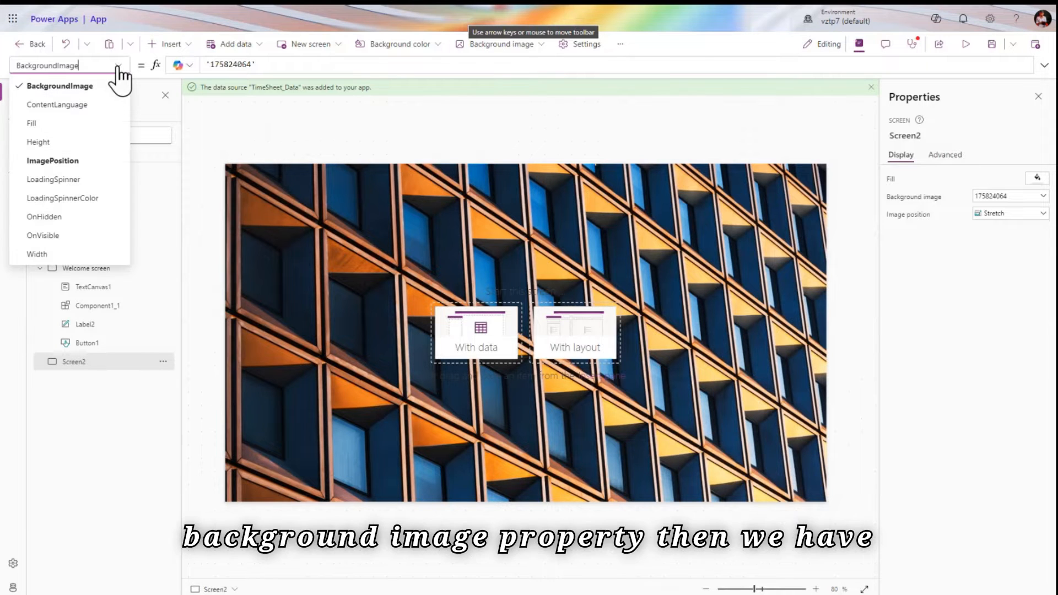
Inspect Screen2's ContentLanguage and Fill formulas
click(99, 106)
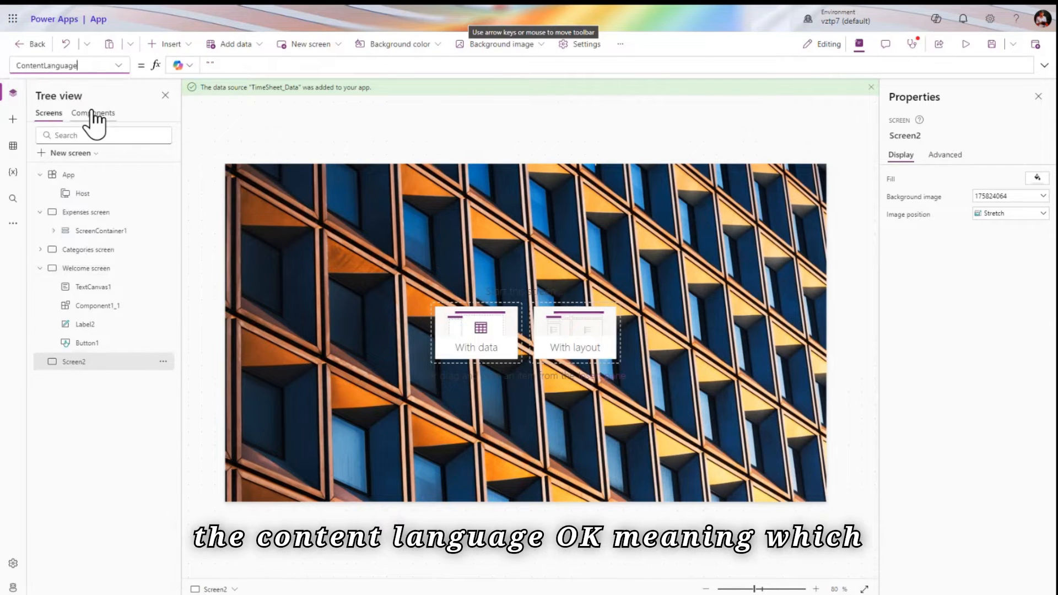
click(215, 64)
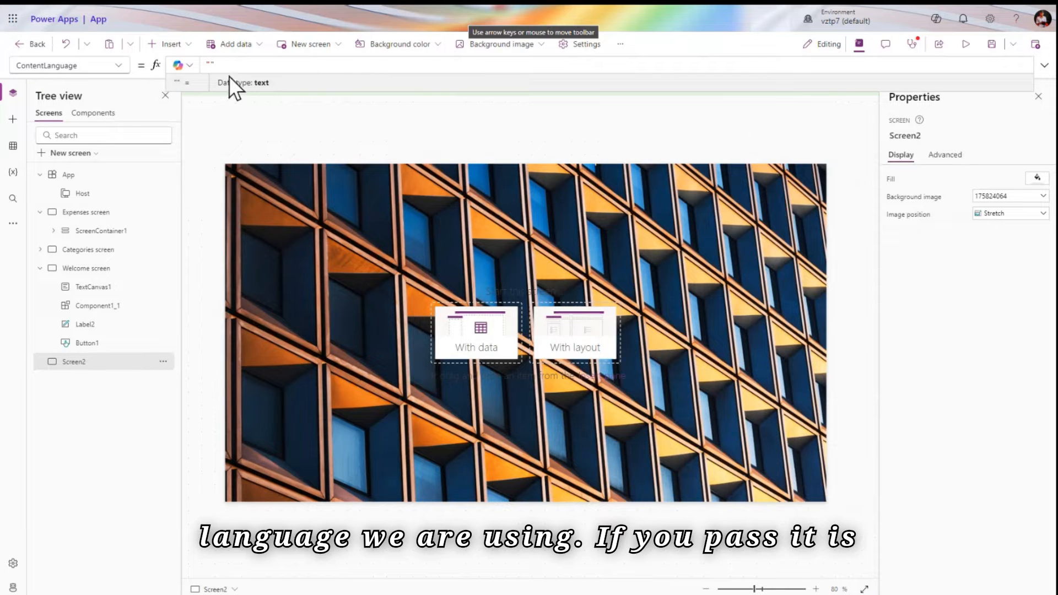
click(121, 68)
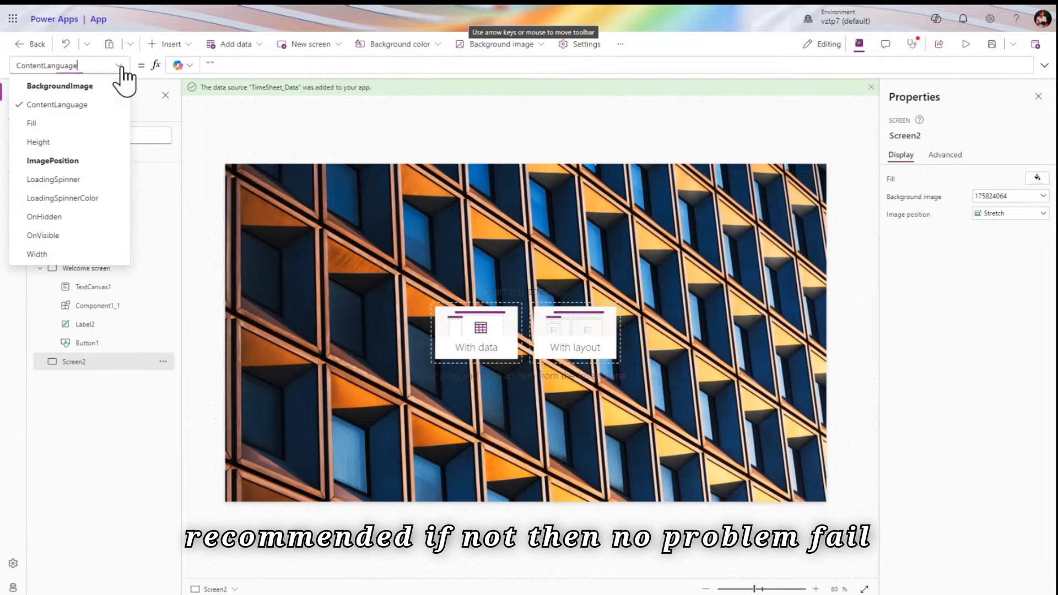
click(94, 124)
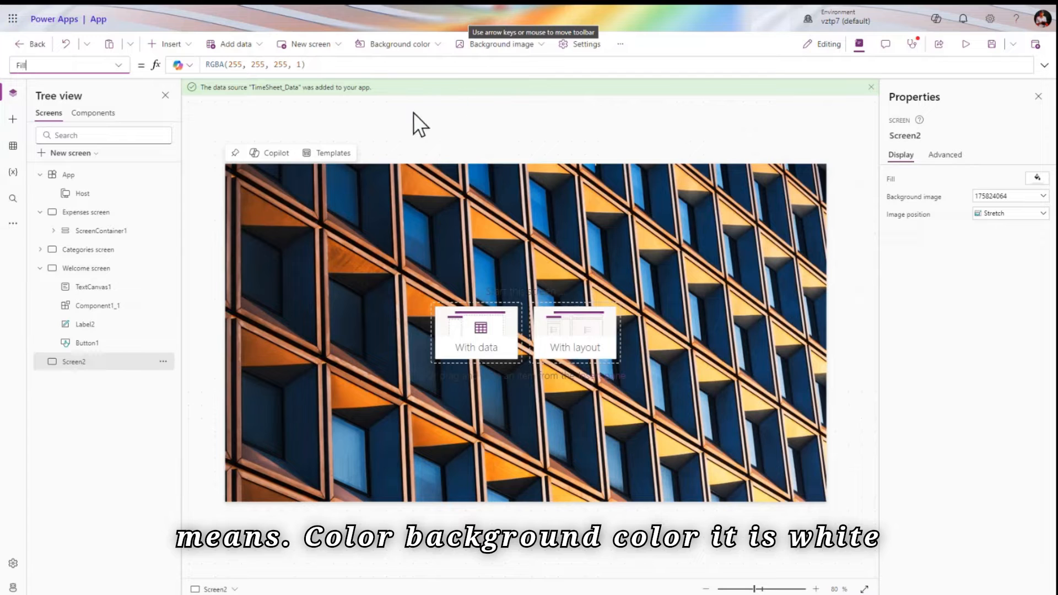
click(308, 65)
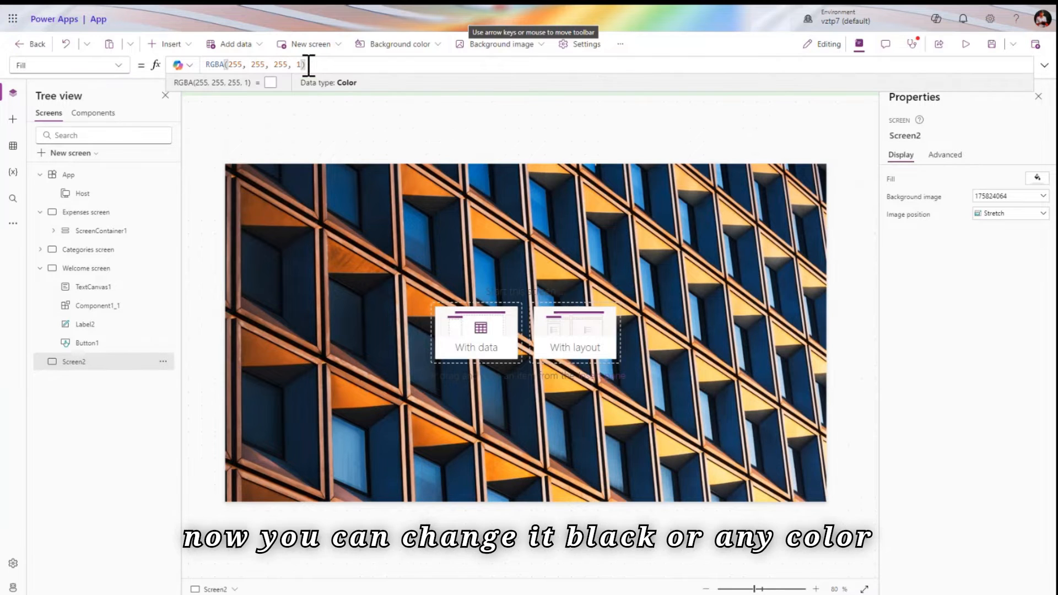
Change Screen2's LoadingSpinner from None to Data
click(120, 66)
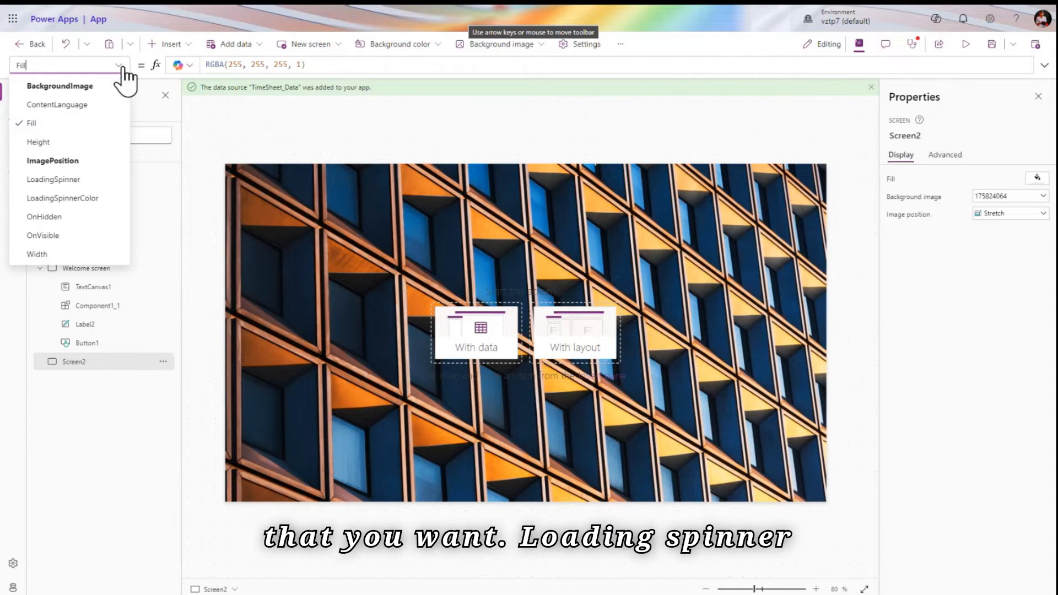
click(85, 184)
double_click(279, 64)
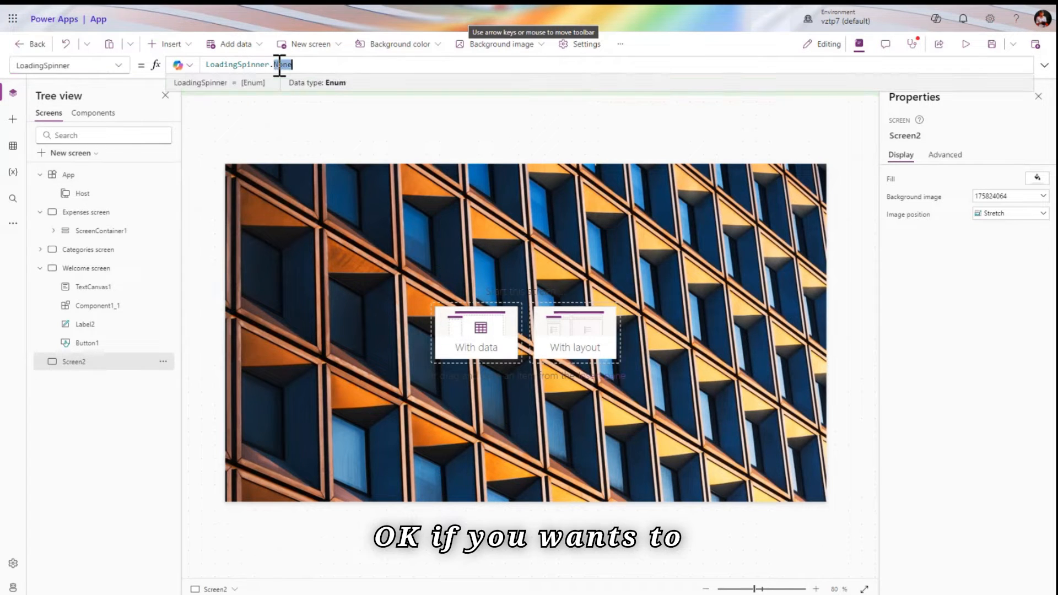
key(BackSpace)
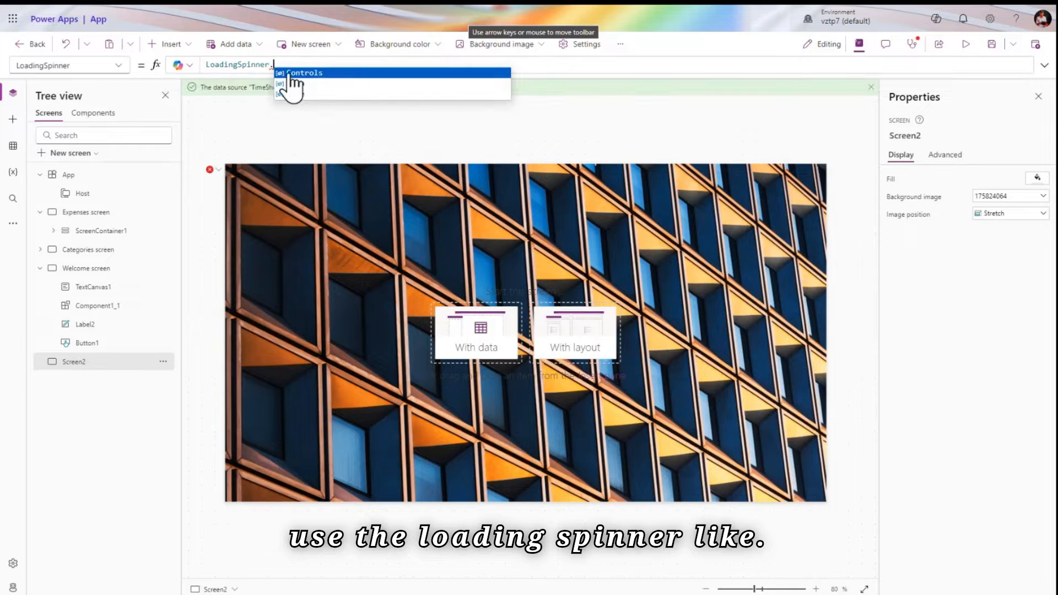
click(319, 85)
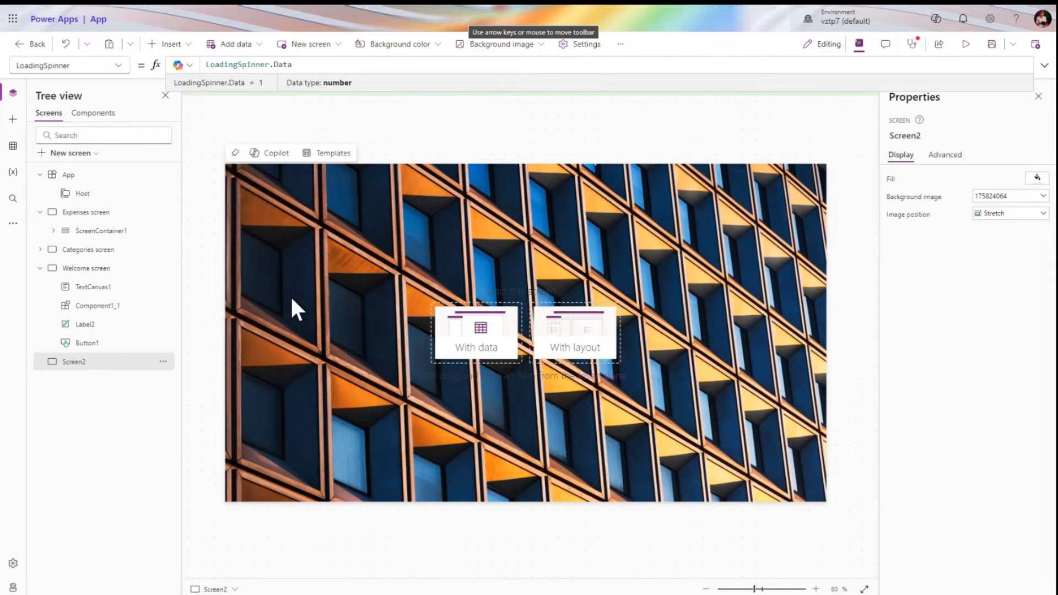
Look over the Width, OnHidden and OnVisible properties, then return to the Welcome screen
click(102, 66)
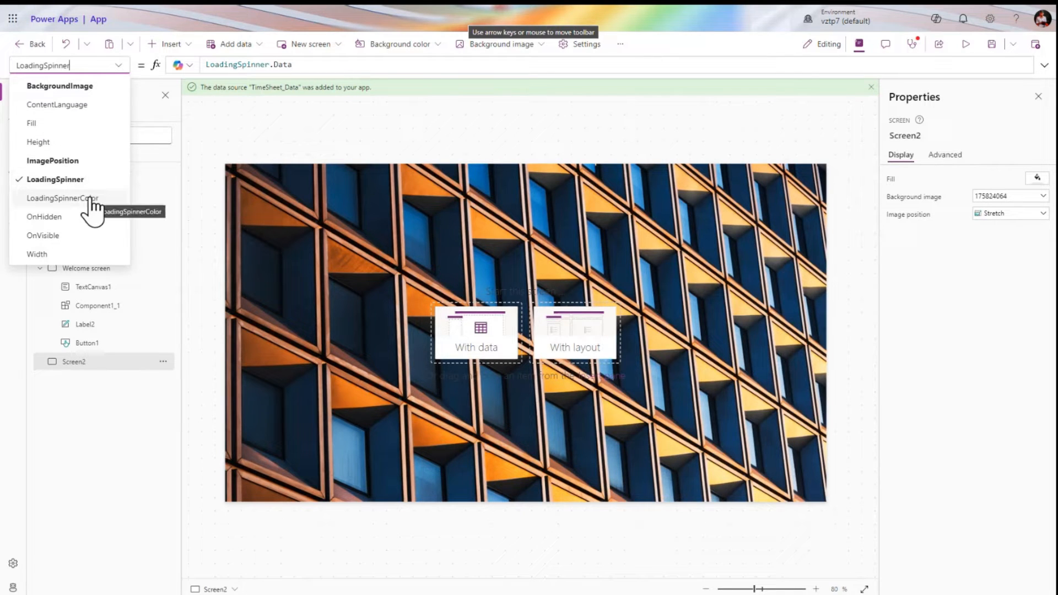
click(70, 254)
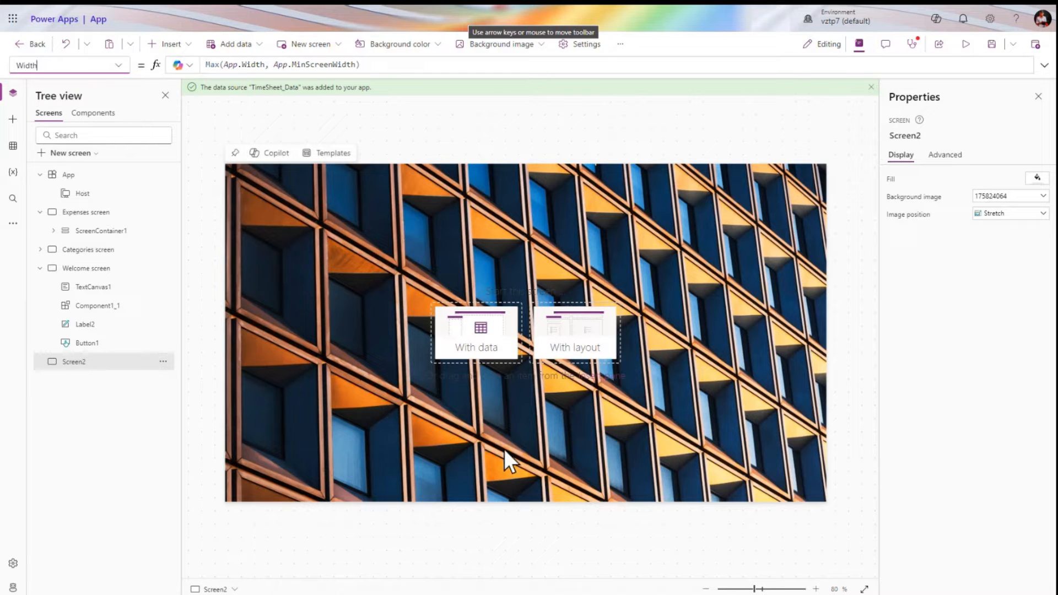
click(117, 66)
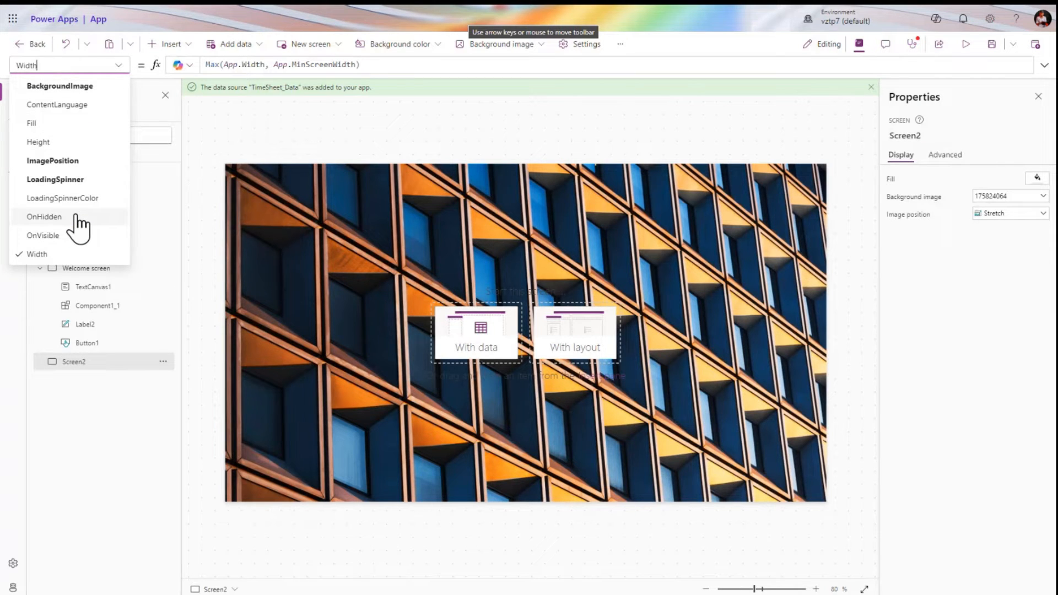
click(76, 217)
click(118, 68)
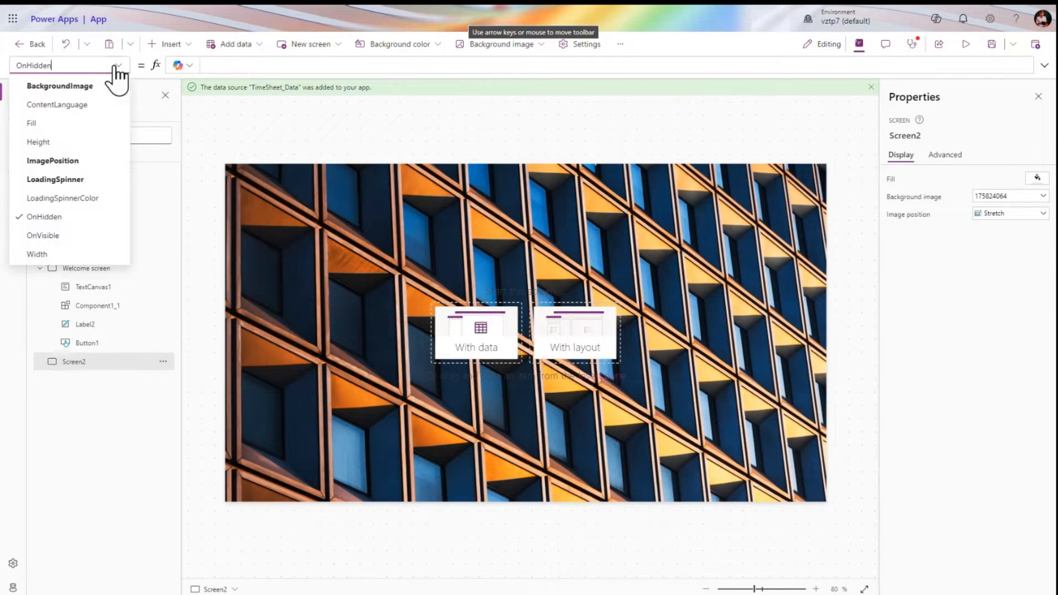
click(80, 235)
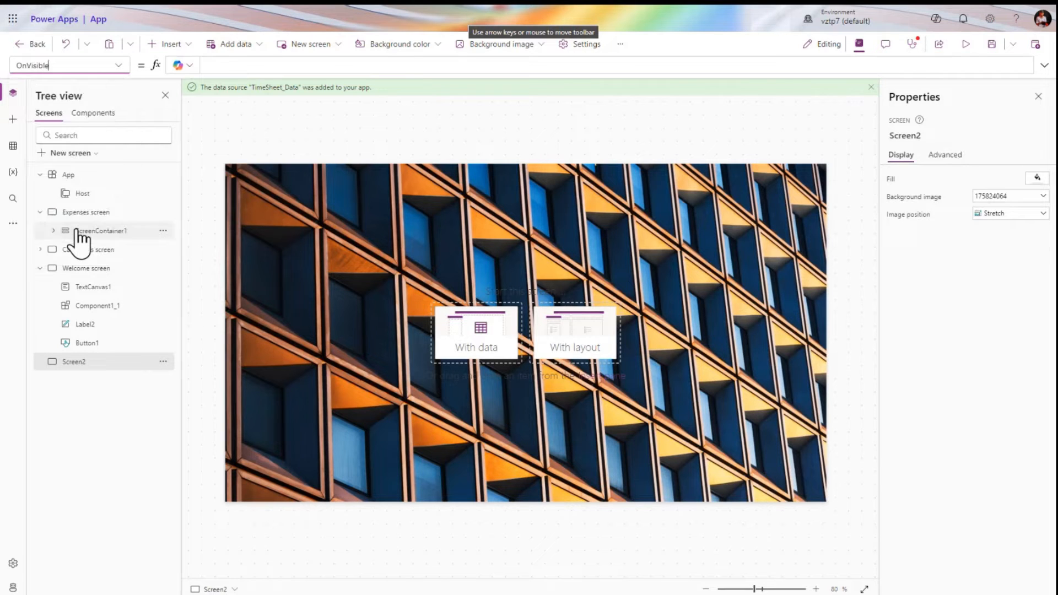
click(118, 66)
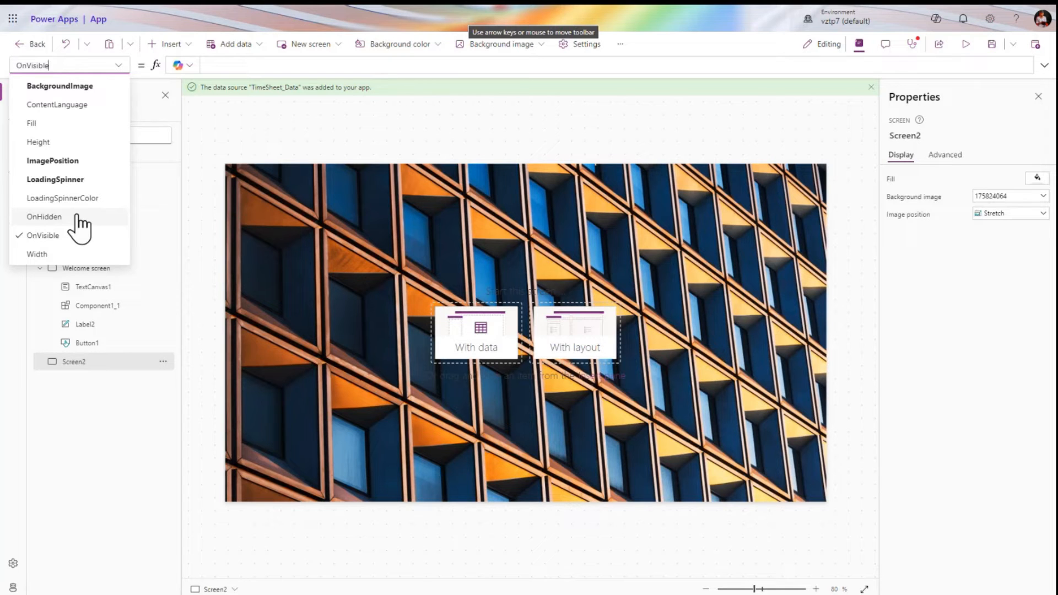
click(69, 237)
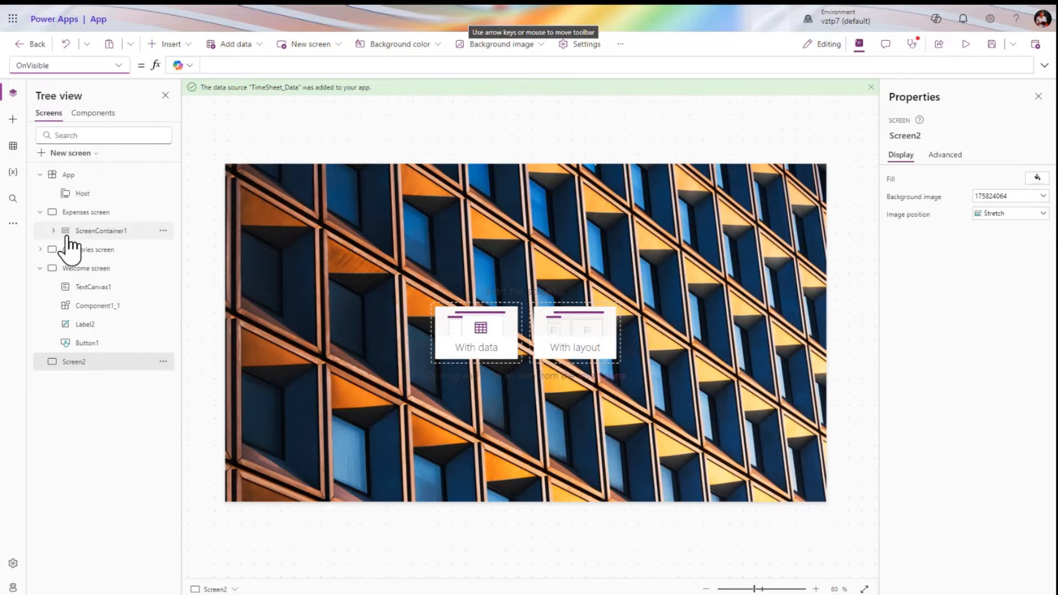
click(99, 269)
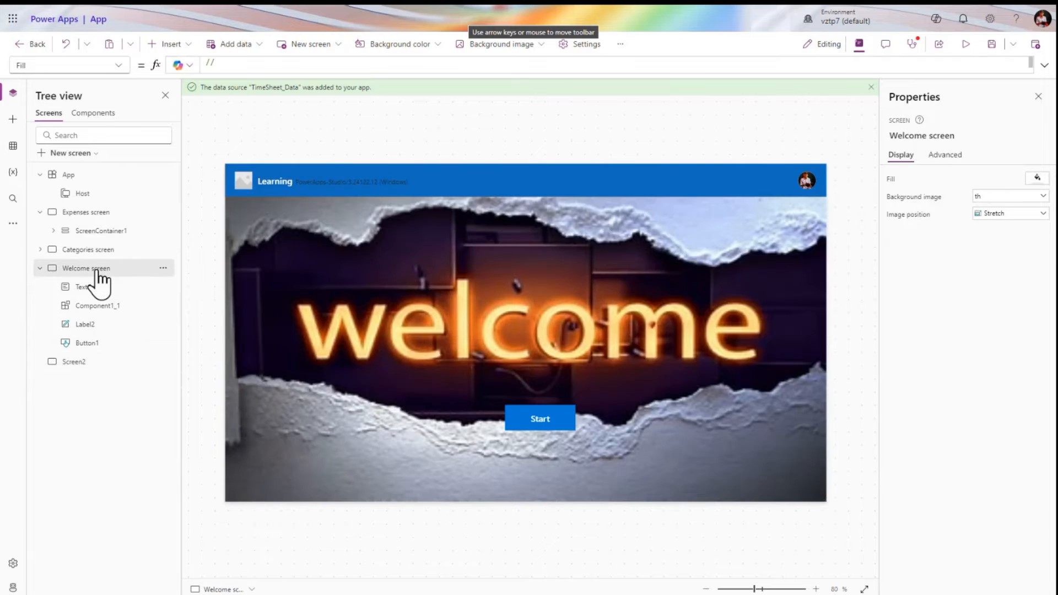
Inspect the Start button's Navigate formula and its property list
click(538, 419)
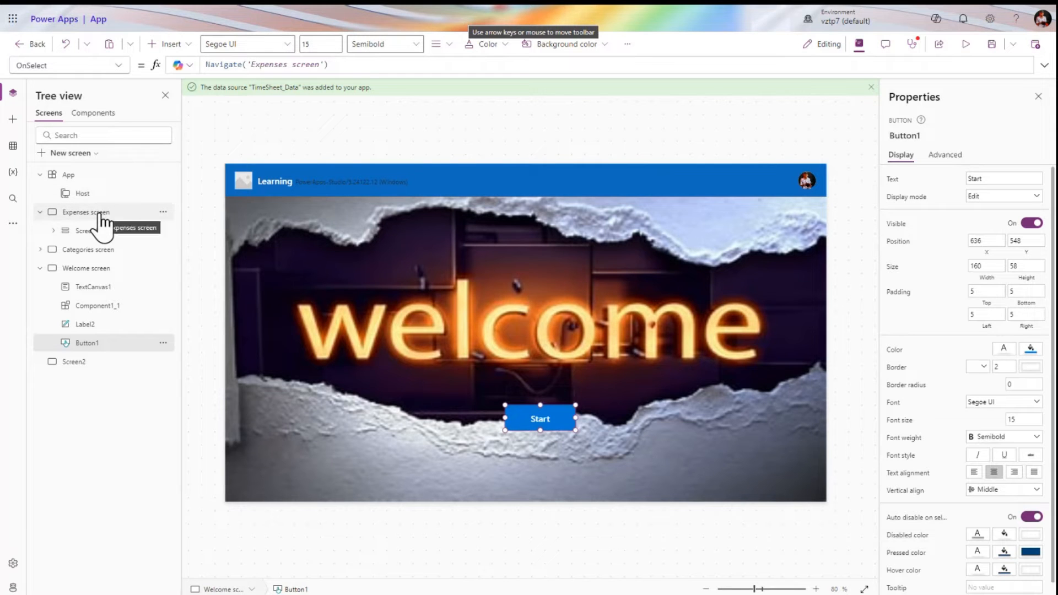
click(125, 68)
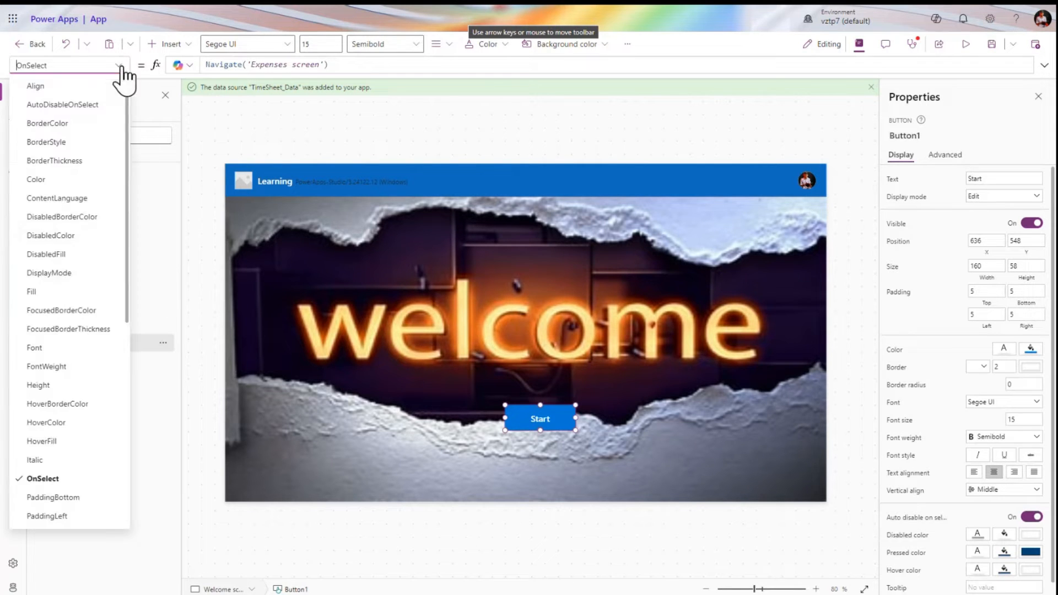
scroll(52, 302, down, 5)
click(93, 305)
Select the Welcome screen and start editing its empty OnHidden formula
click(88, 268)
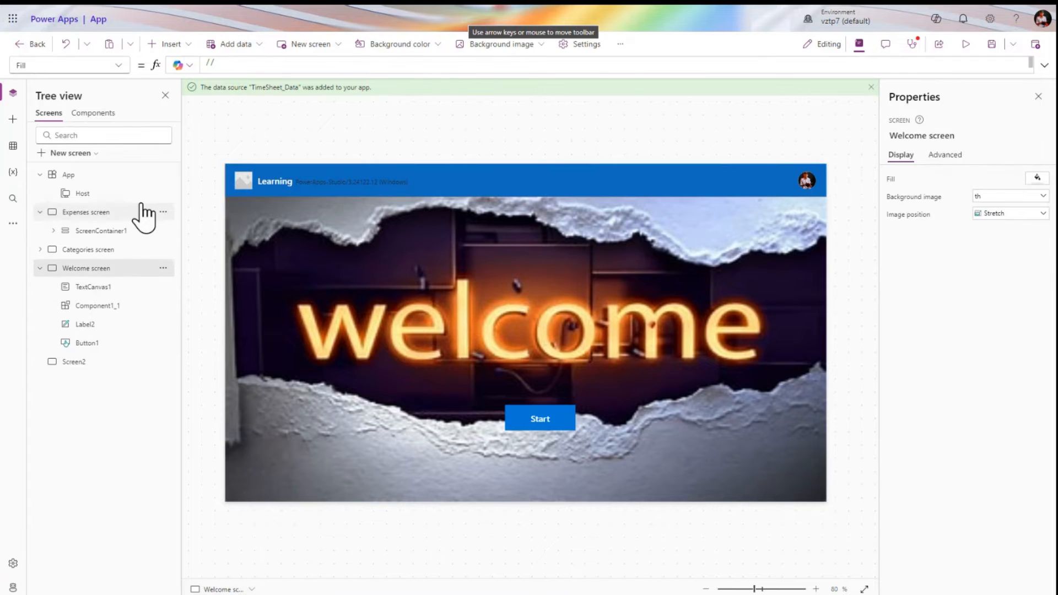
click(125, 66)
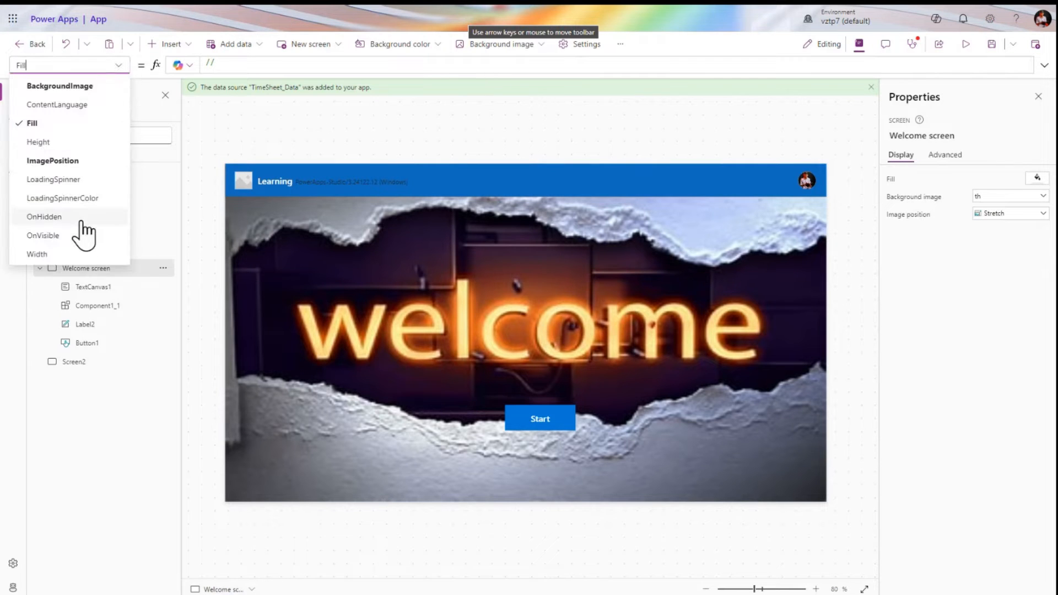
click(82, 218)
click(267, 64)
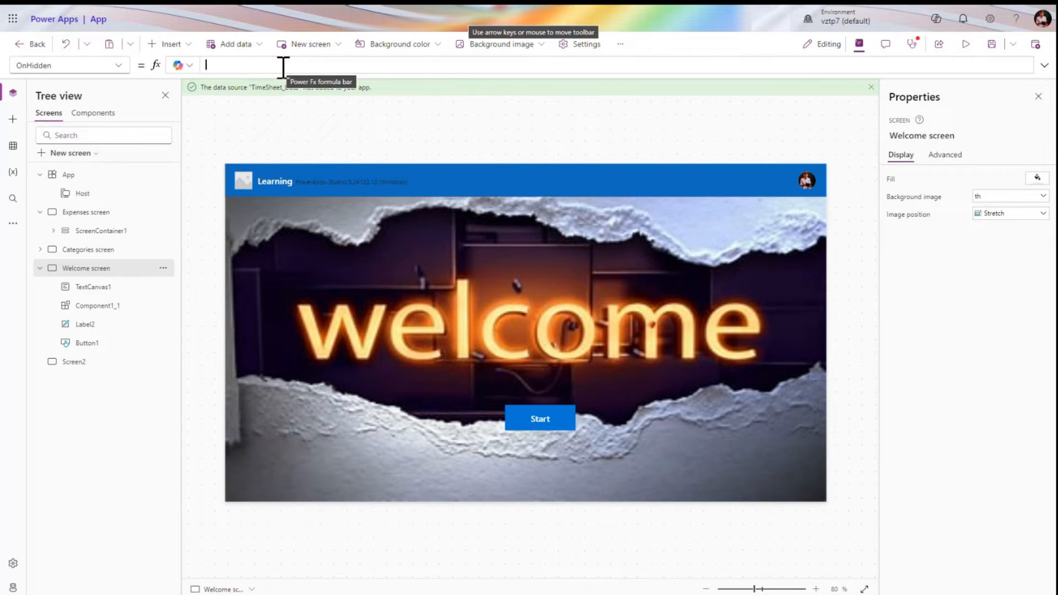
Enter Set(gbl,true); as the Welcome screen's OnHidden formula and expand the formula bar
text(Set()
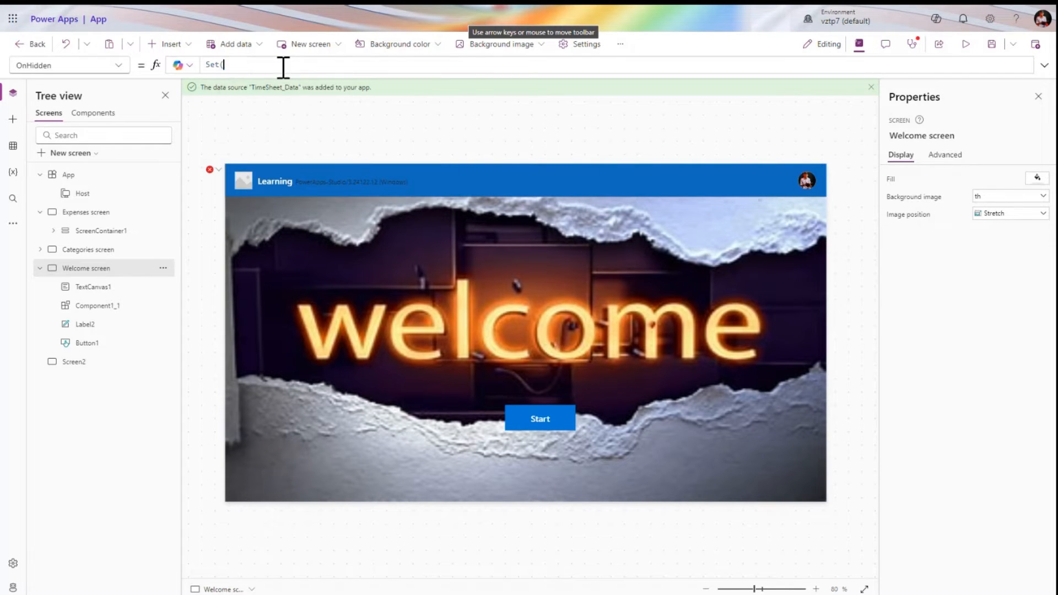
text(gbl)
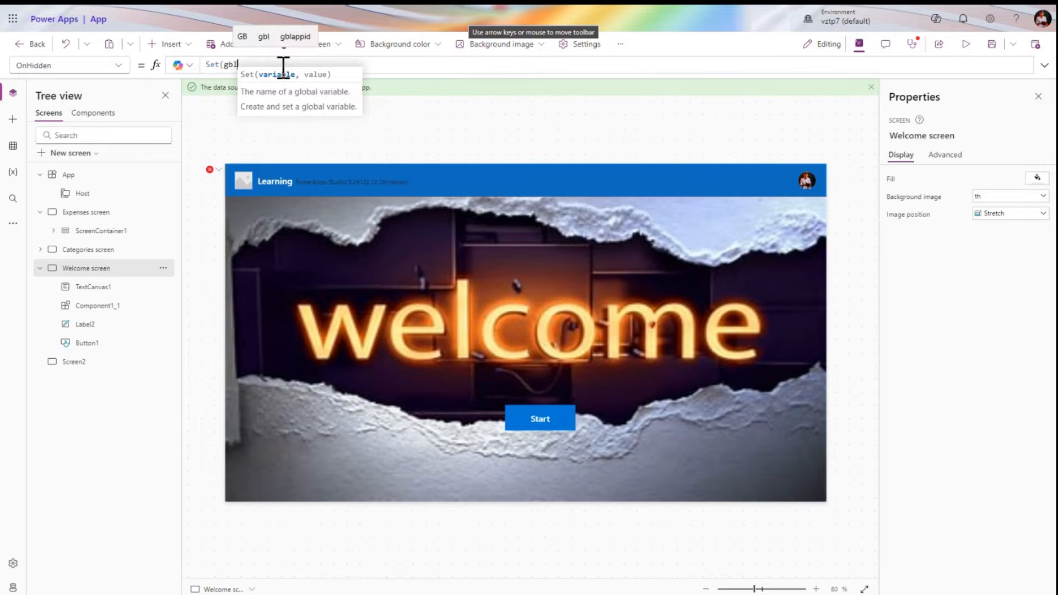
text(,tr)
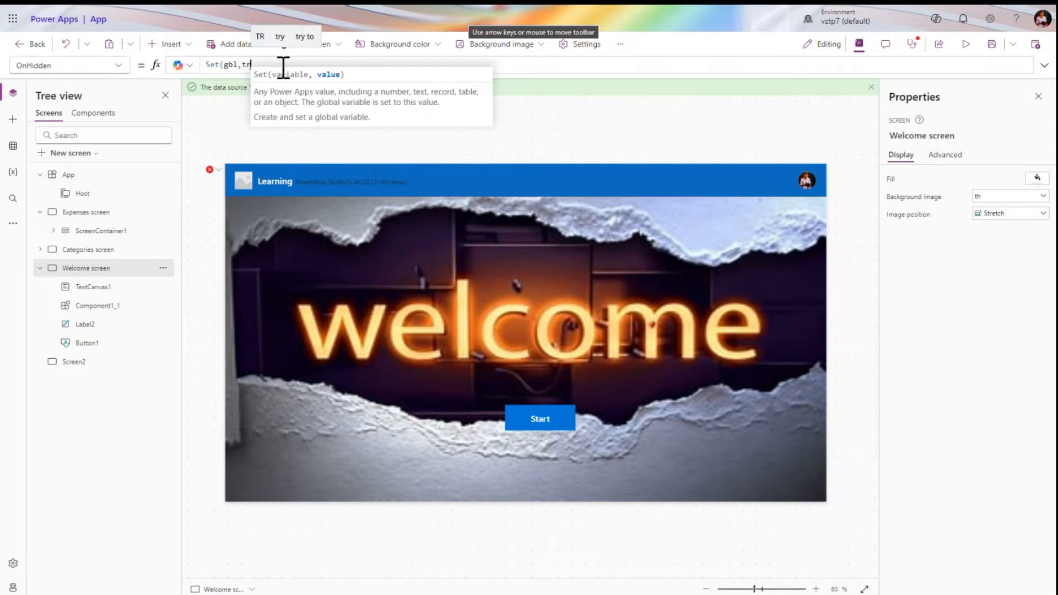
text(ue);)
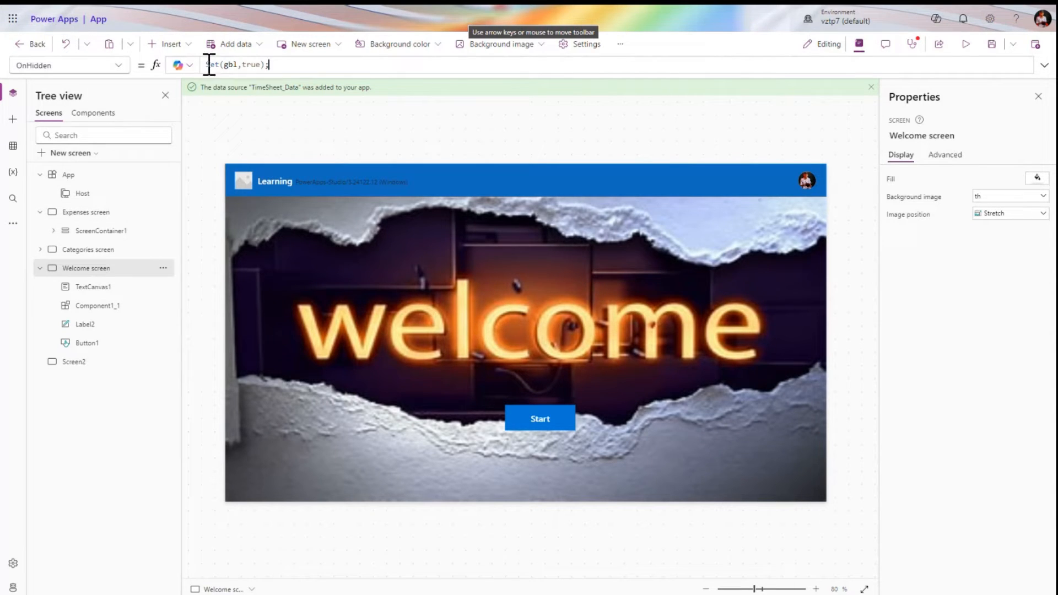
drag(206, 64, 314, 66)
click(315, 67)
click(448, 66)
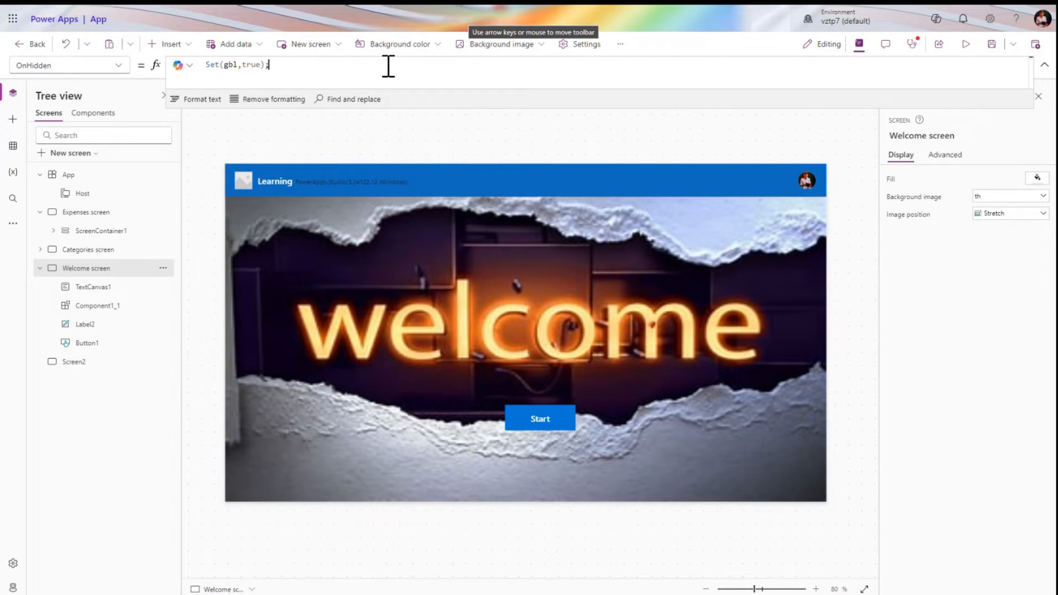
click(133, 274)
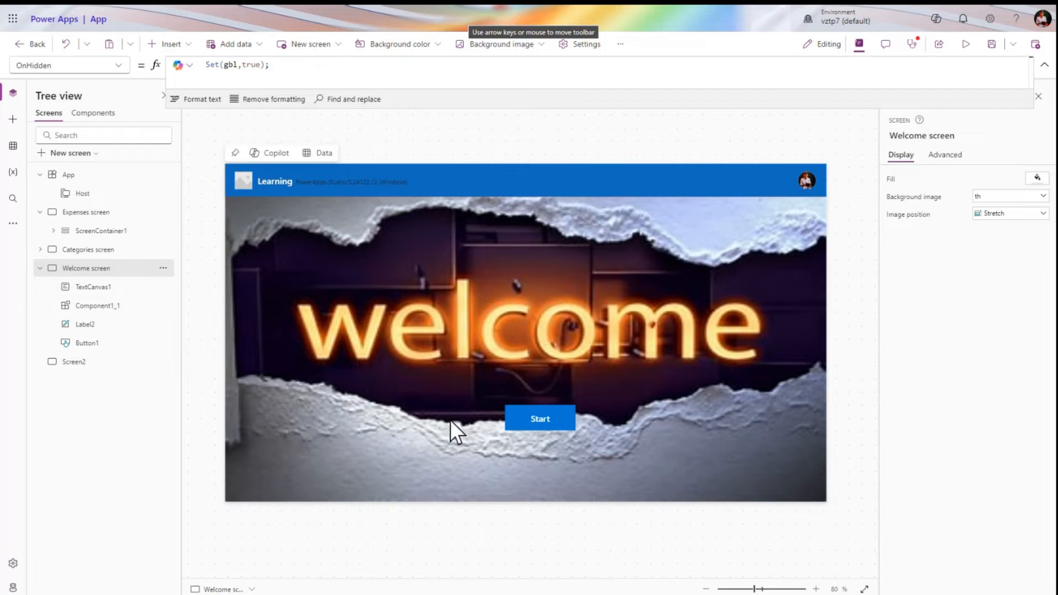
key(alt)
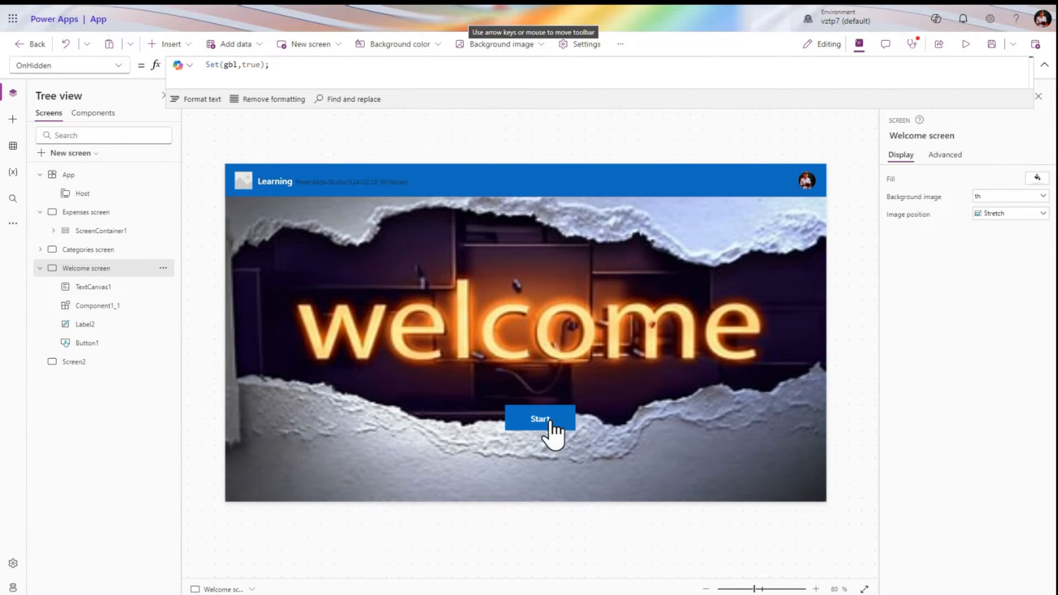
alt+click(550, 422)
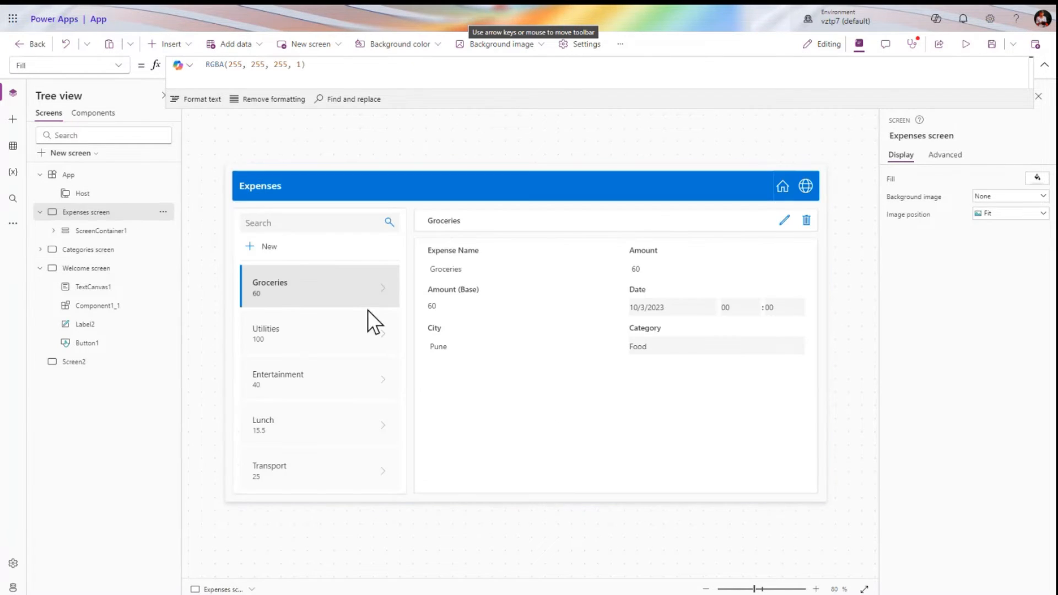
click(117, 66)
click(68, 237)
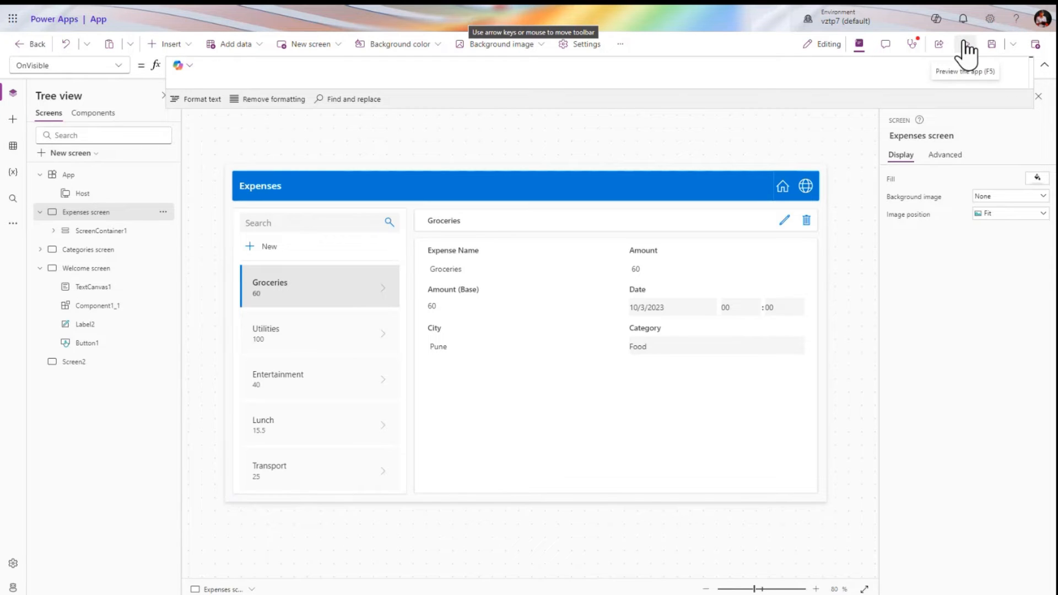
click(117, 268)
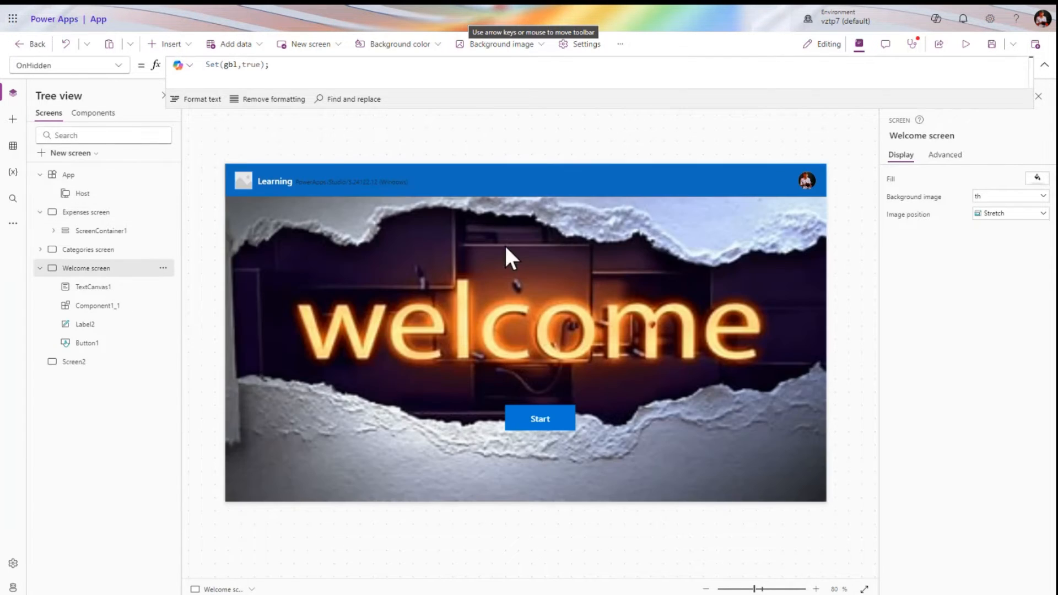
Preview the app from Start to a blank new expense form, then return to the editor
click(966, 47)
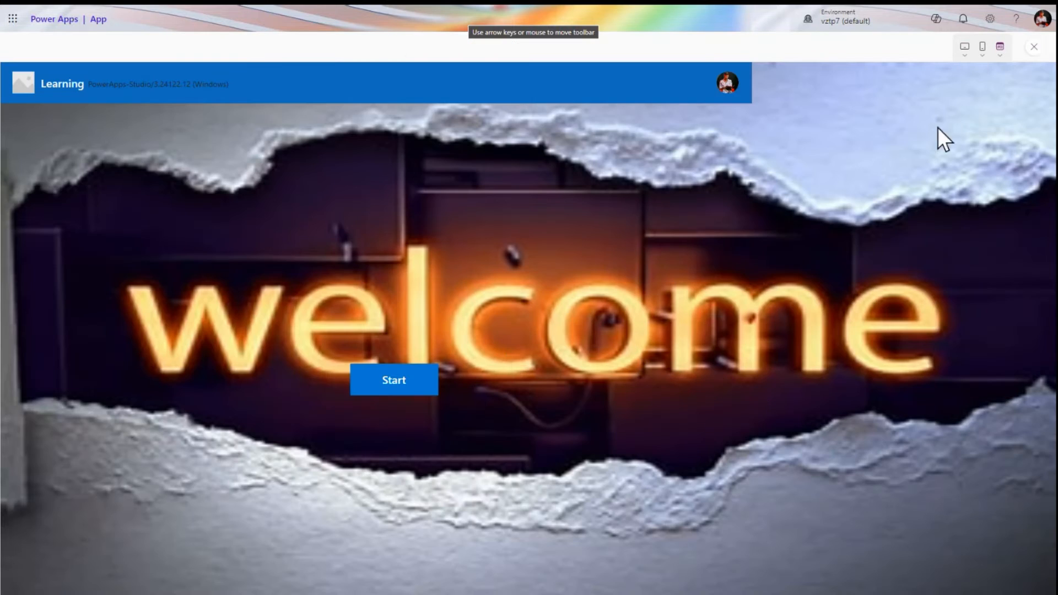
click(413, 386)
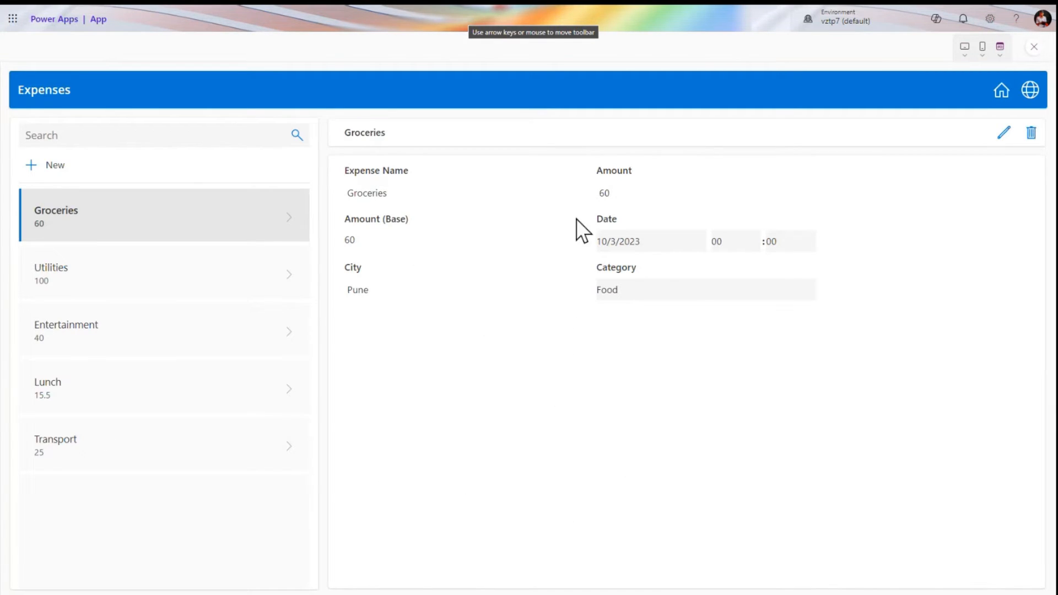
click(31, 165)
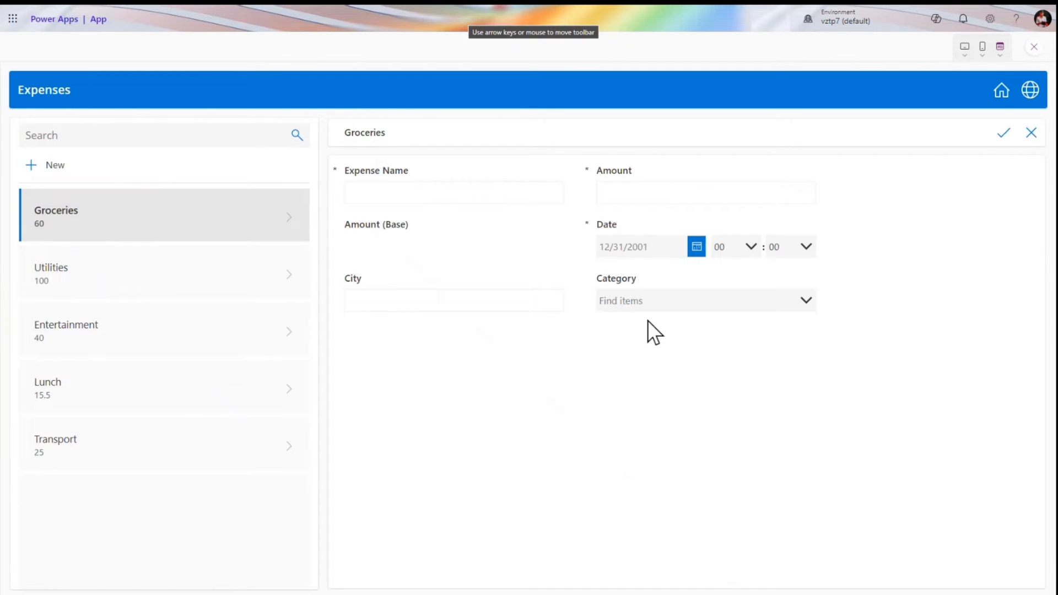
click(1033, 47)
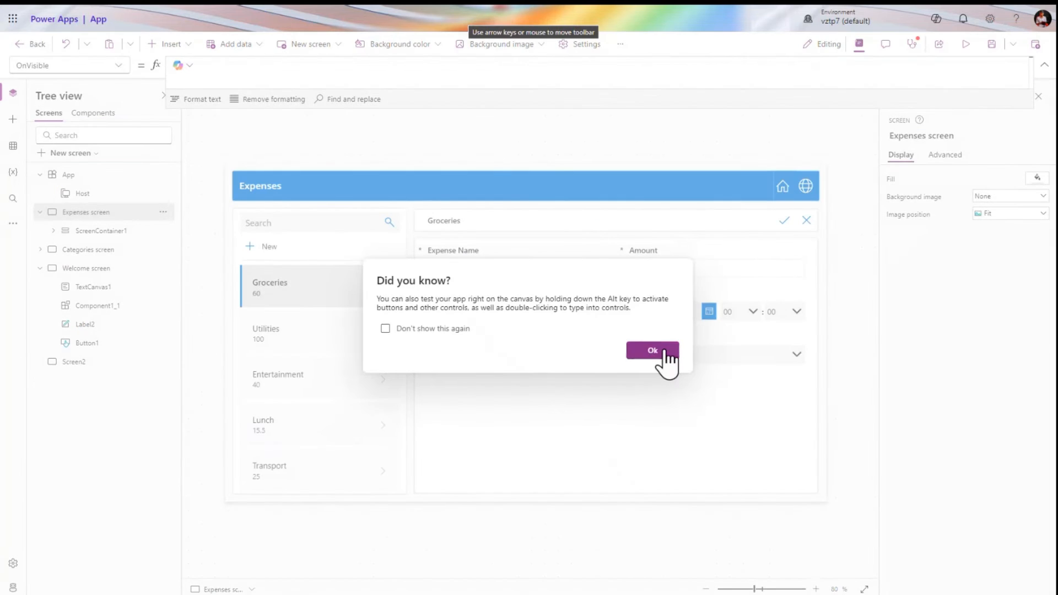
click(652, 351)
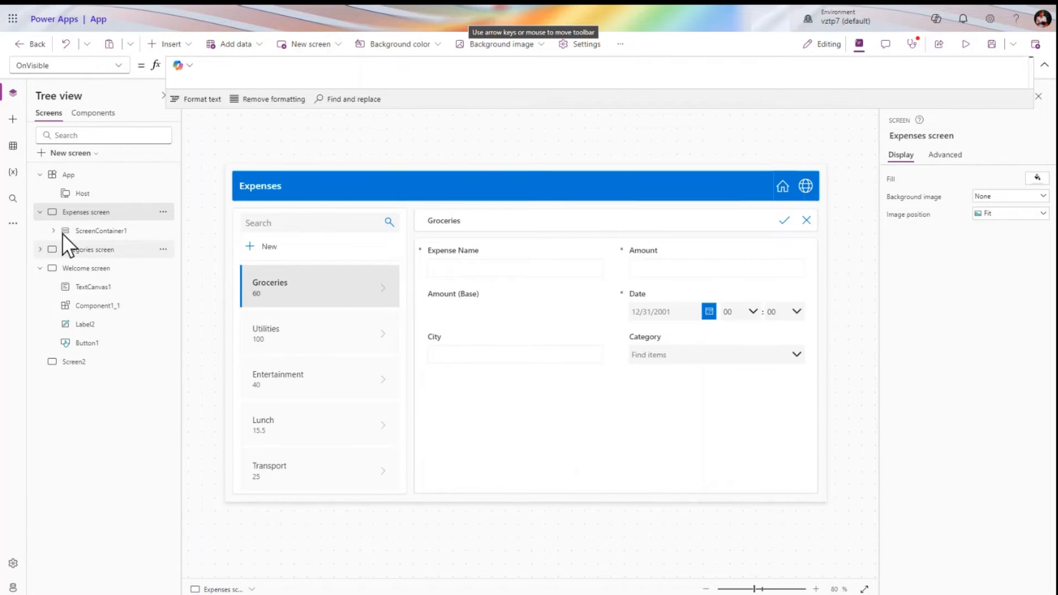
Insert a new text label onto Screen2
click(40, 211)
click(82, 343)
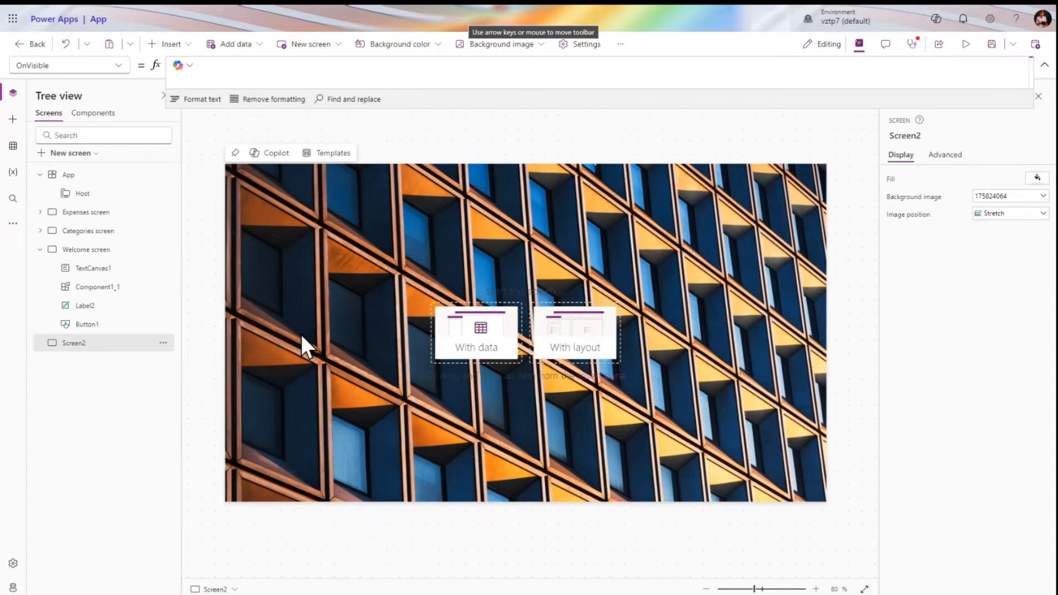
click(183, 44)
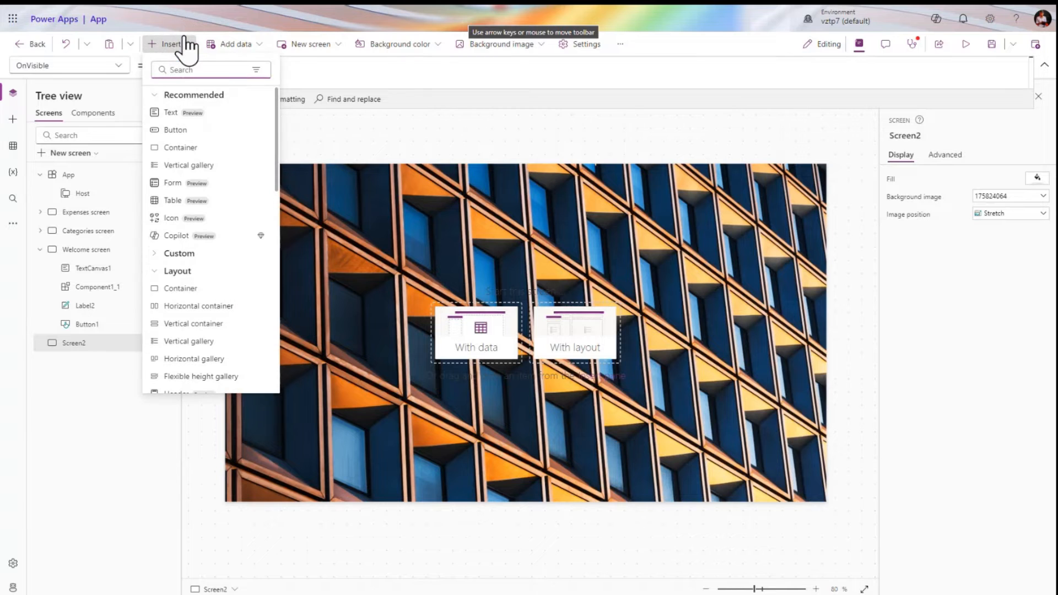
scroll(229, 237, down, 10)
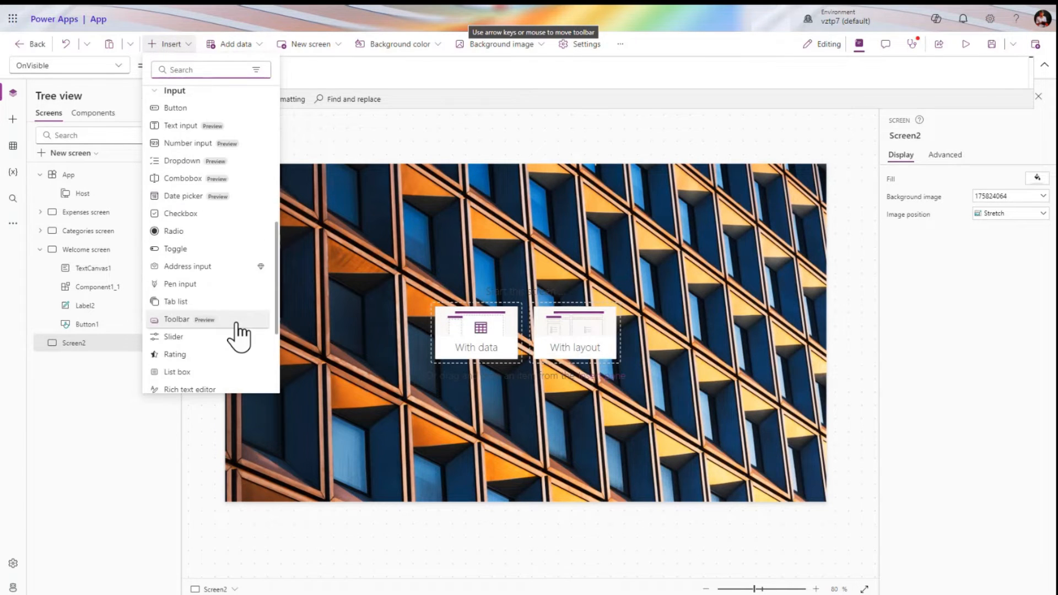
scroll(237, 335, up, 10)
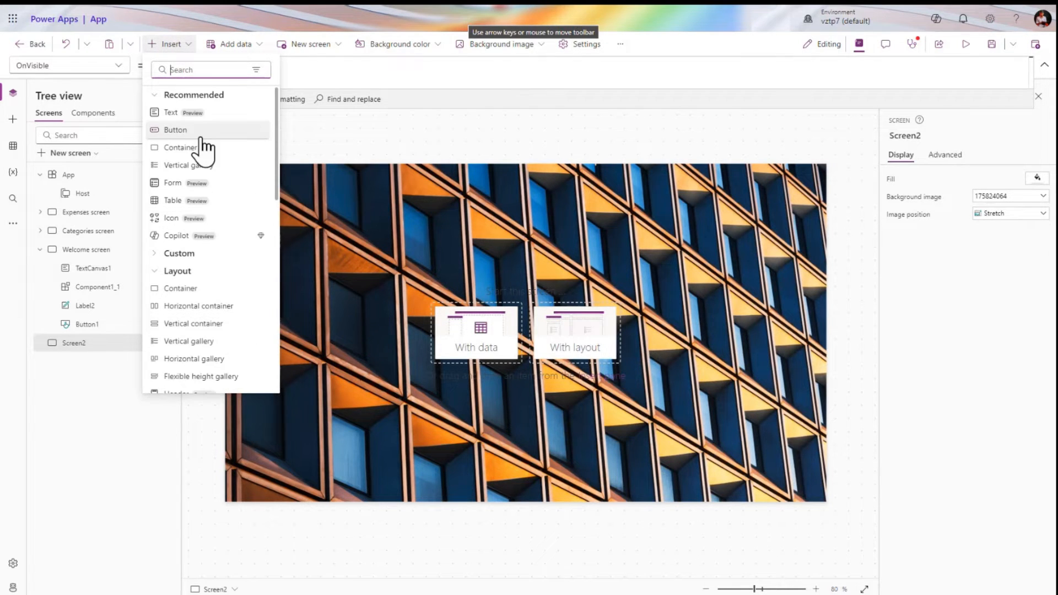
click(205, 115)
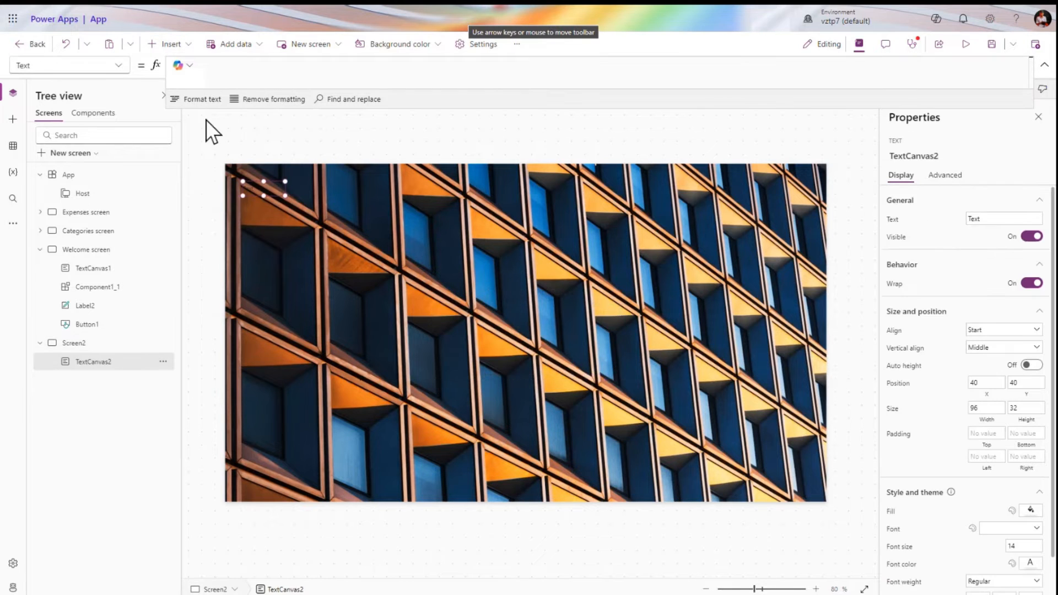
Set Screen2's background image to None
click(356, 326)
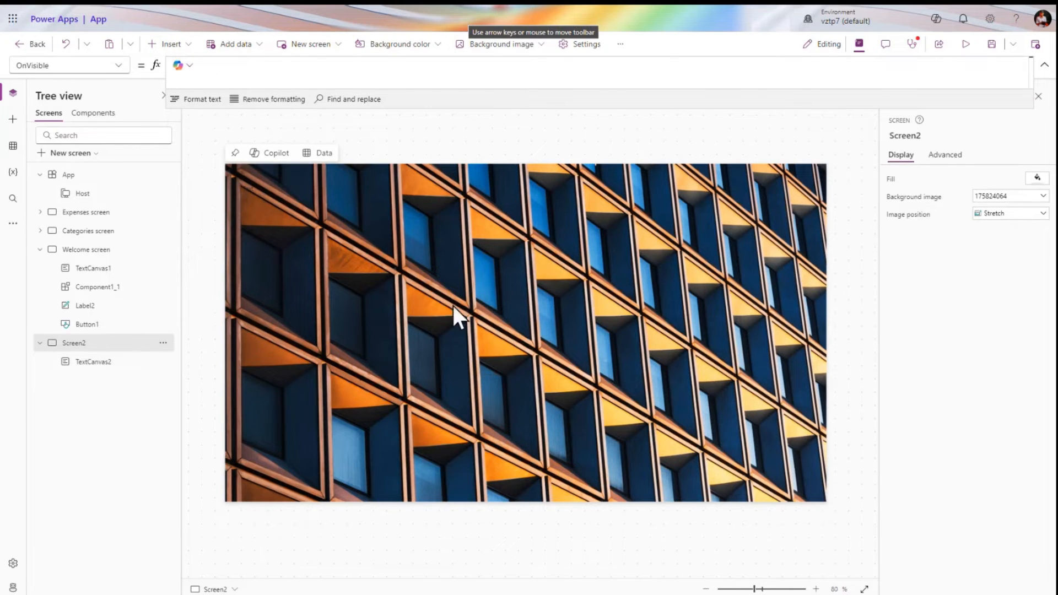
click(1033, 213)
click(1024, 197)
click(1000, 237)
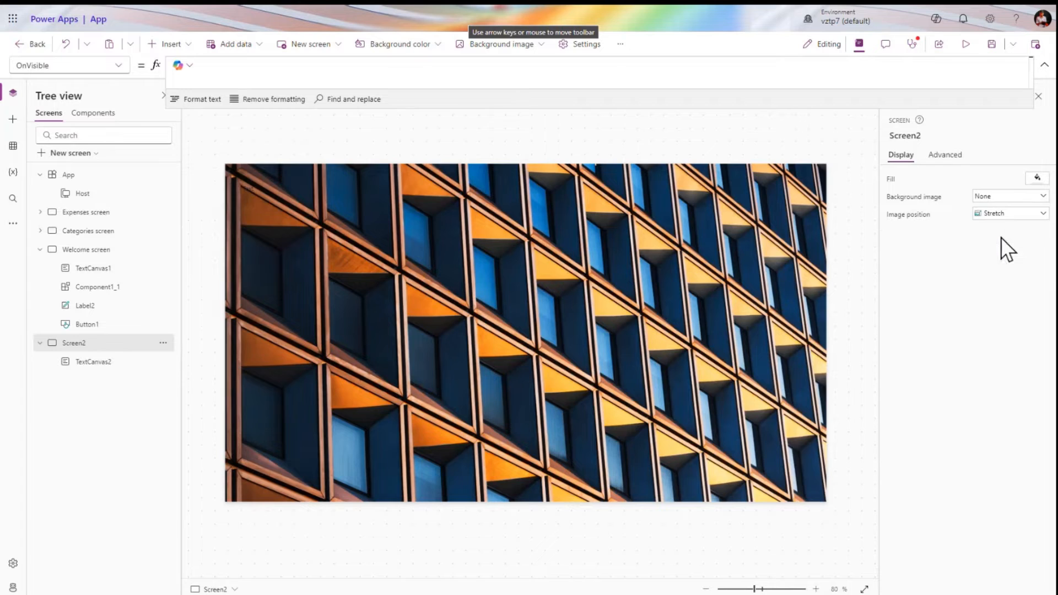
Enlarge the label to 418 by 160 and replace its Text with the person's full name
click(264, 192)
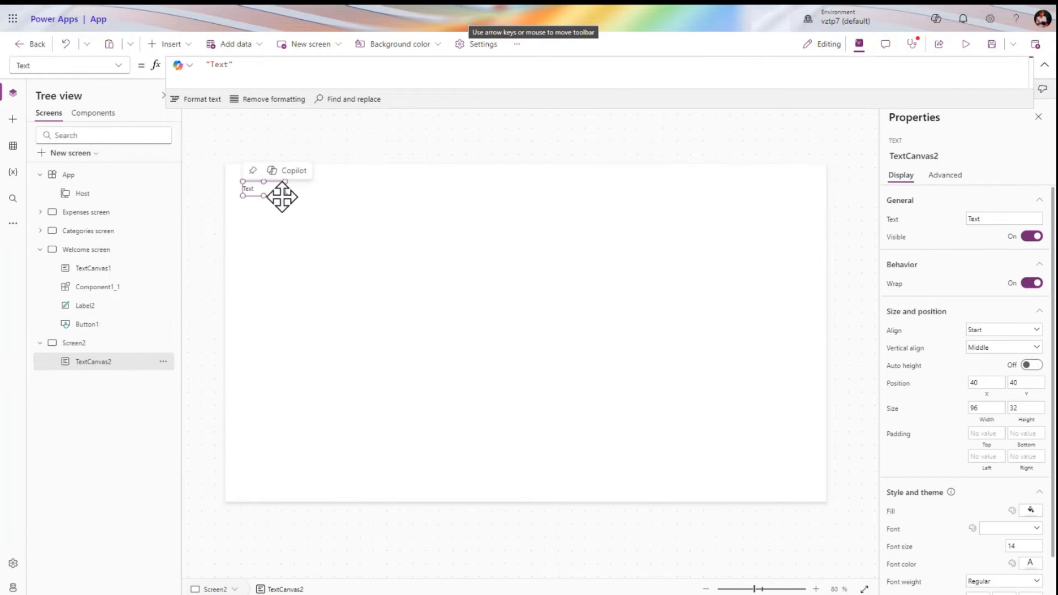
drag(285, 197, 426, 252)
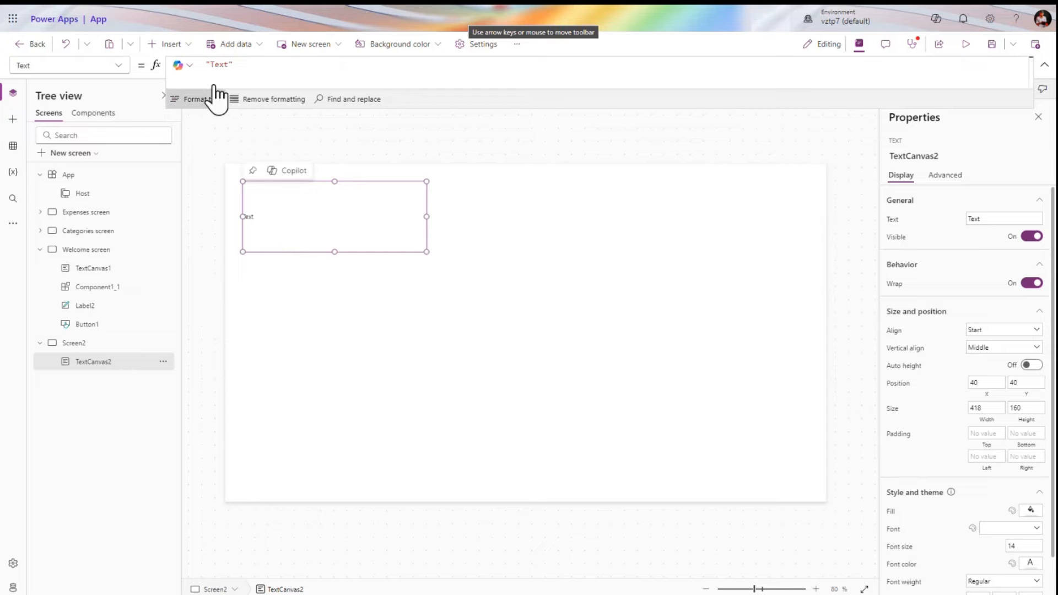
double_click(220, 65)
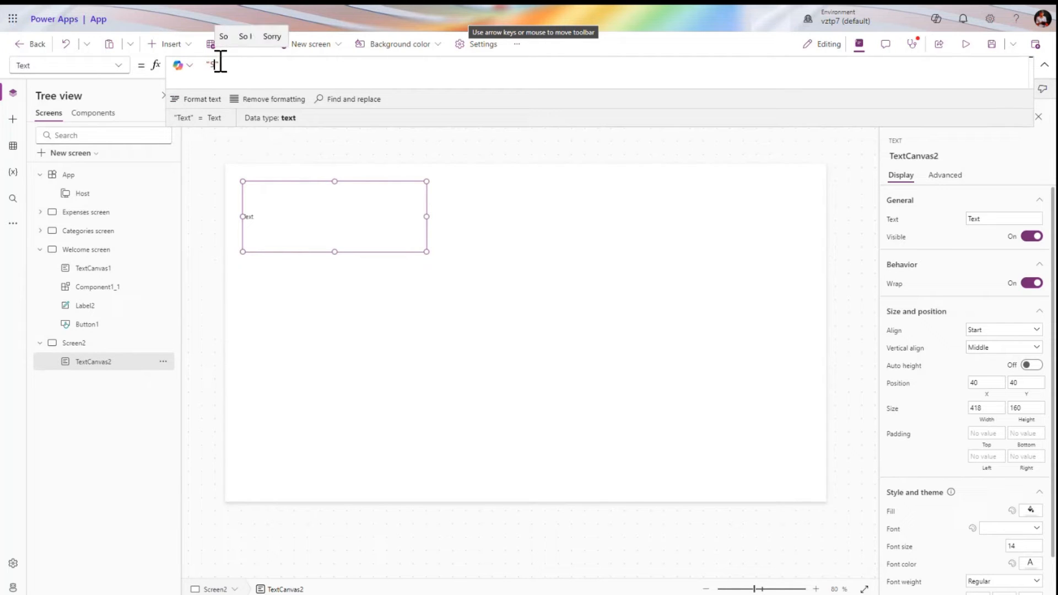
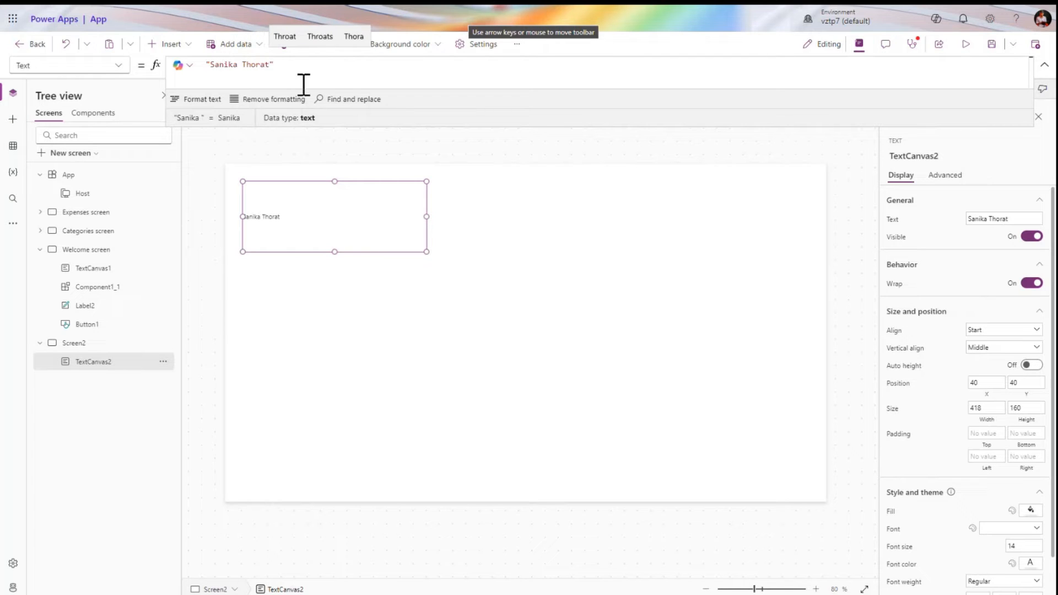
Preview the app to check the name label, then return and reselect TextCanvas2
click(965, 44)
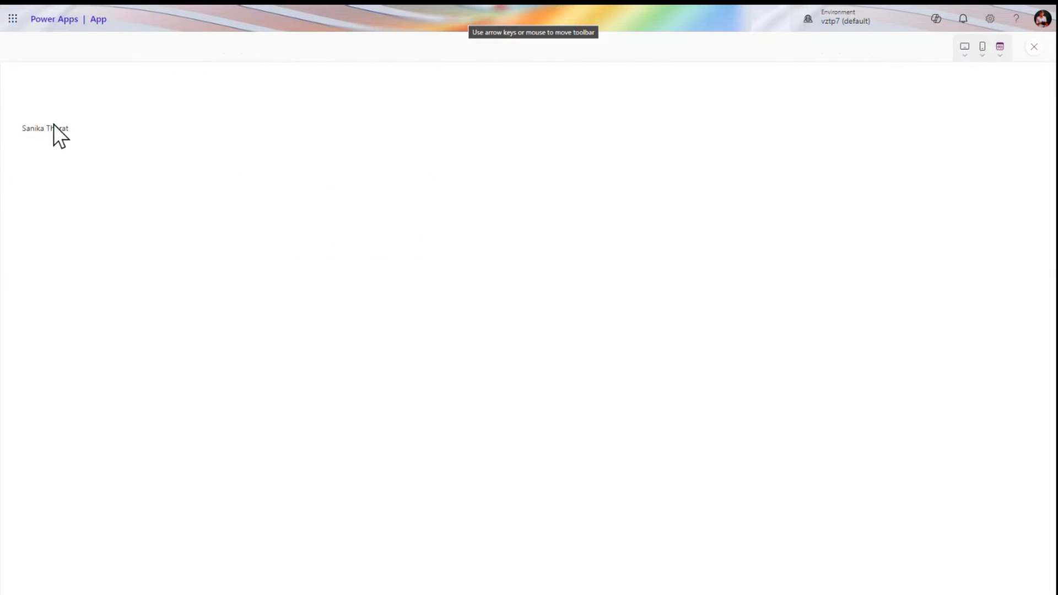
triple_click(54, 125)
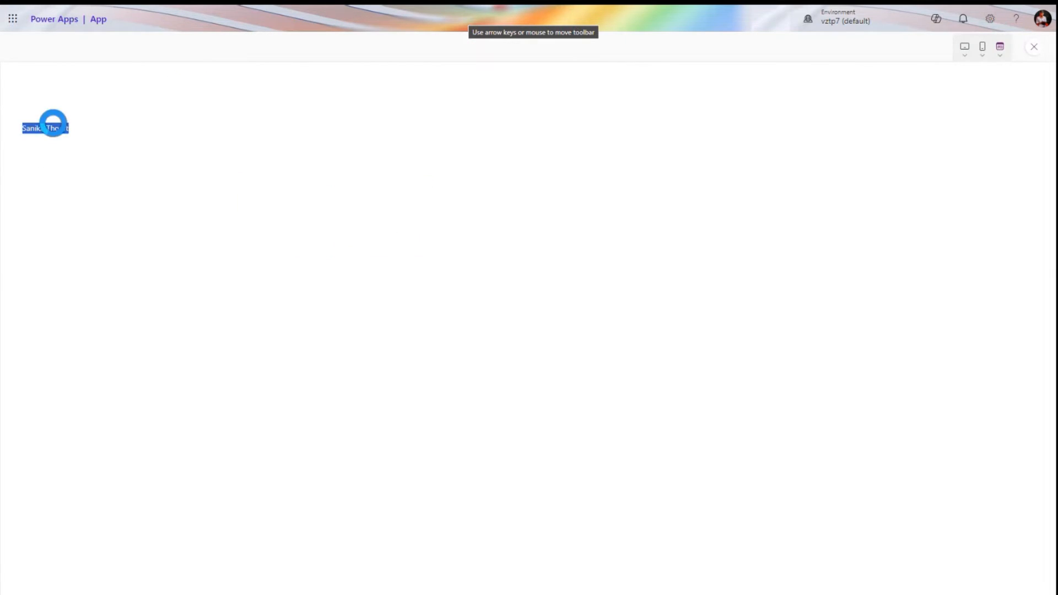
click(1034, 47)
click(653, 350)
click(300, 216)
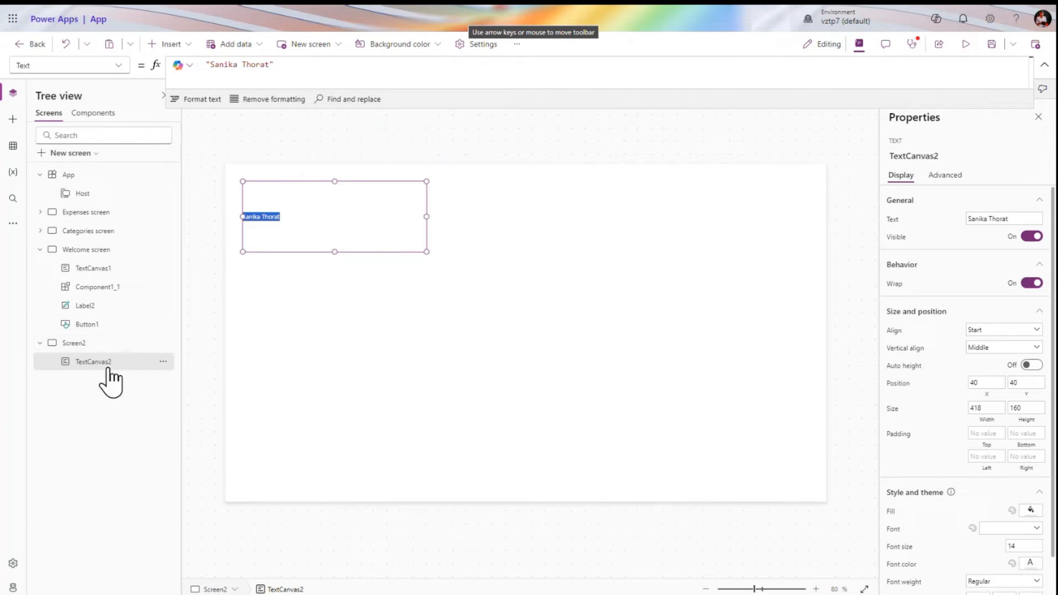
Add the person's middle name to the label's Text
click(112, 67)
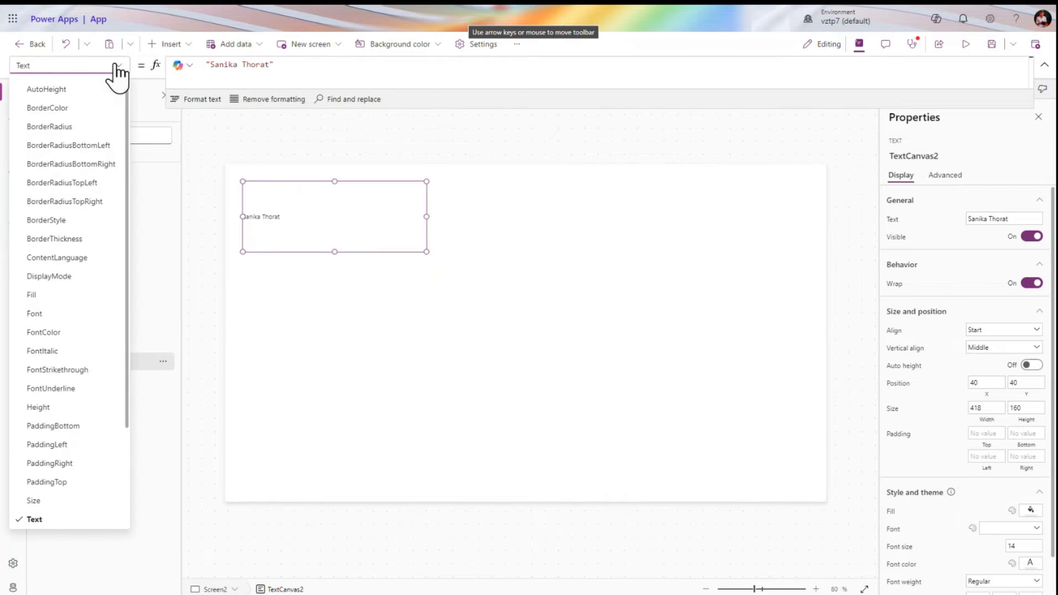
scroll(71, 248, up, 1)
scroll(72, 249, down, 3)
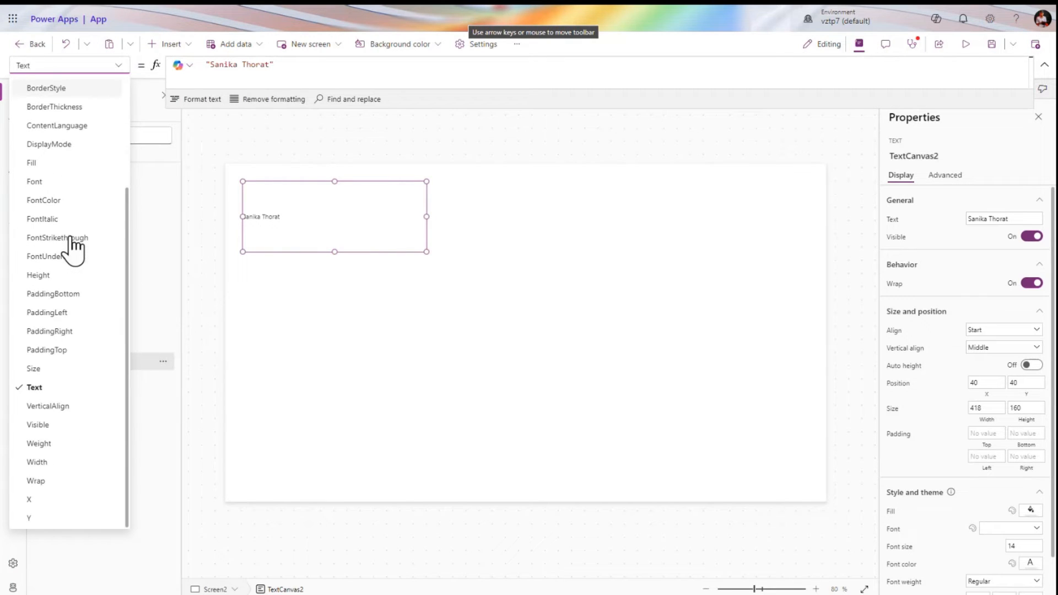
scroll(71, 247, up, 3)
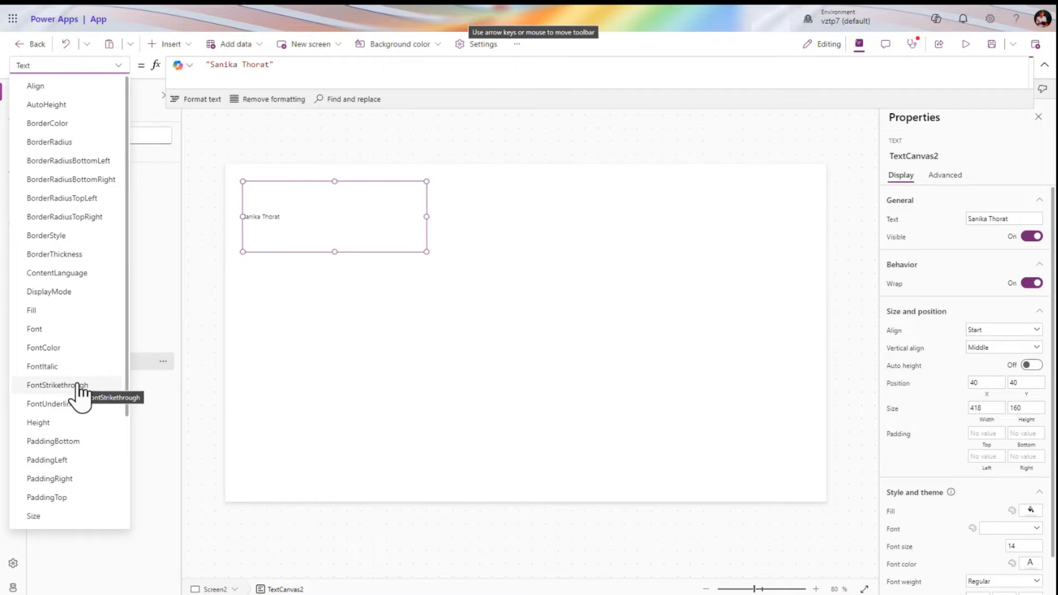
click(76, 85)
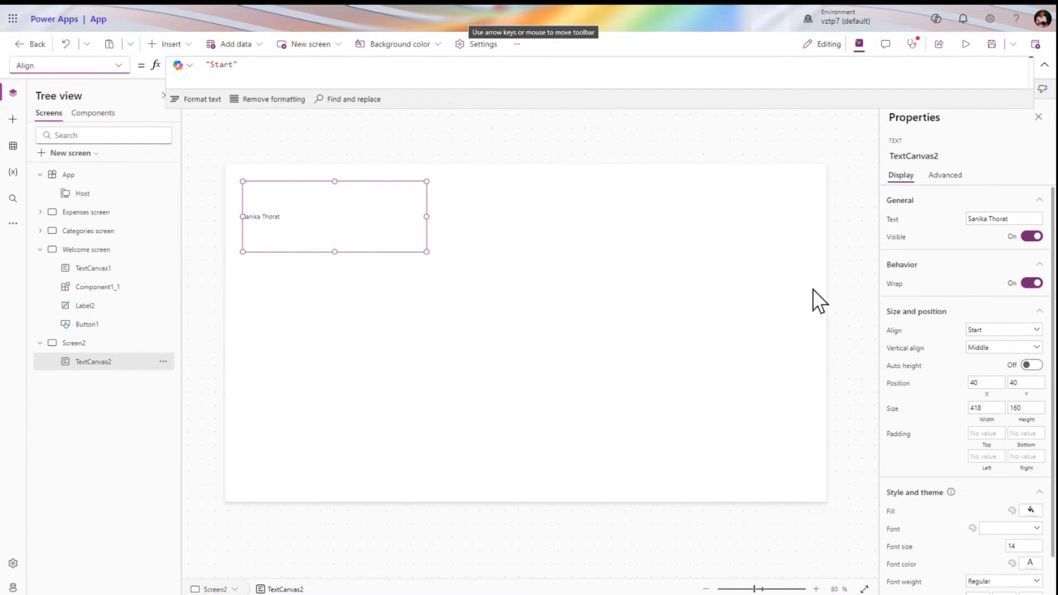
scroll(733, 216, down, 2)
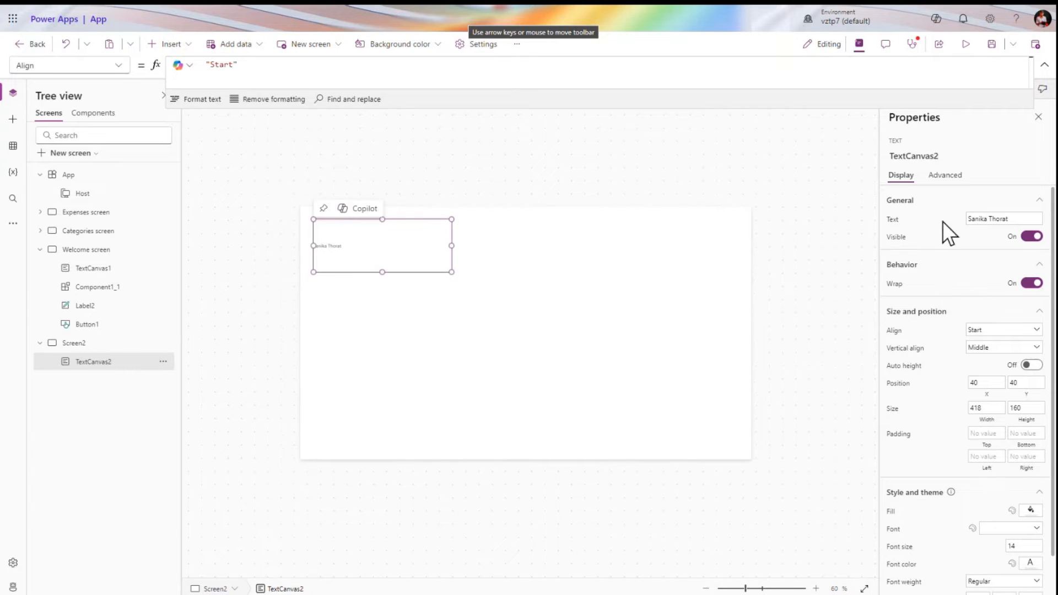
click(1014, 218)
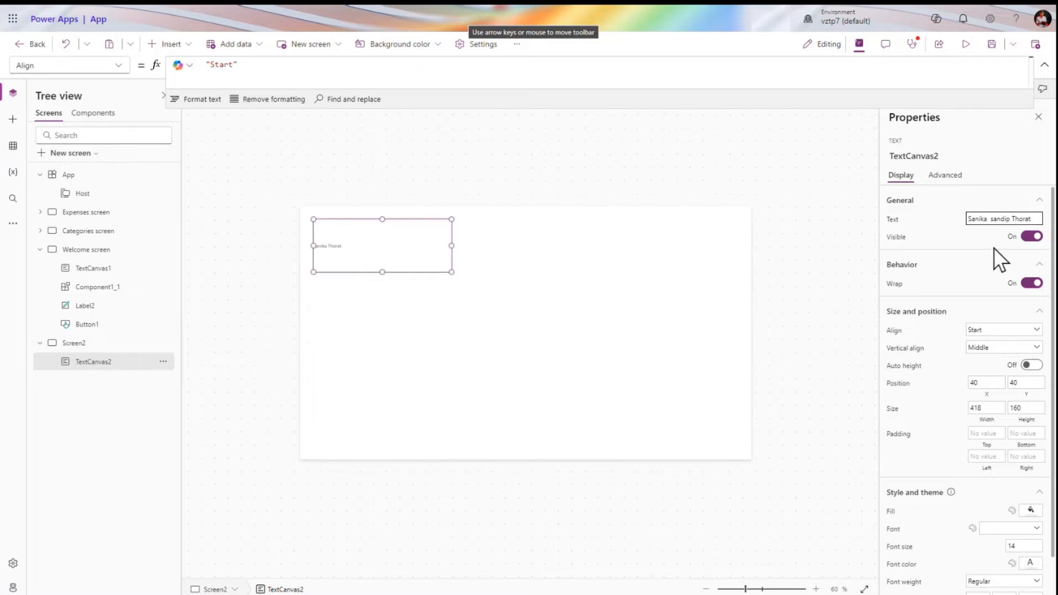
click(893, 241)
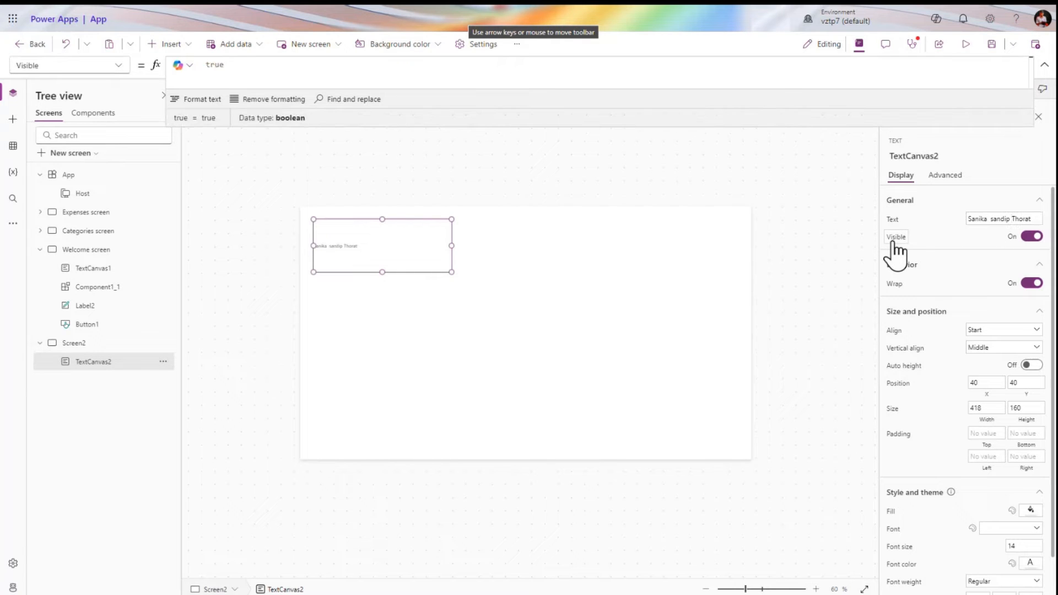
Set the label's Visible to false, confirm it disappears in preview, then switch Visible back on
click(892, 219)
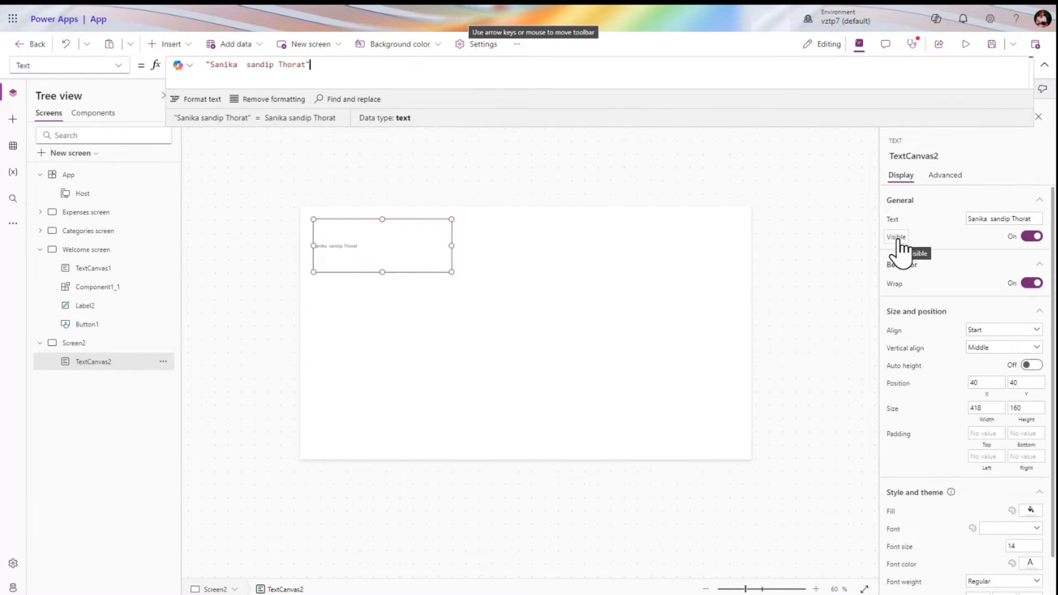
click(897, 240)
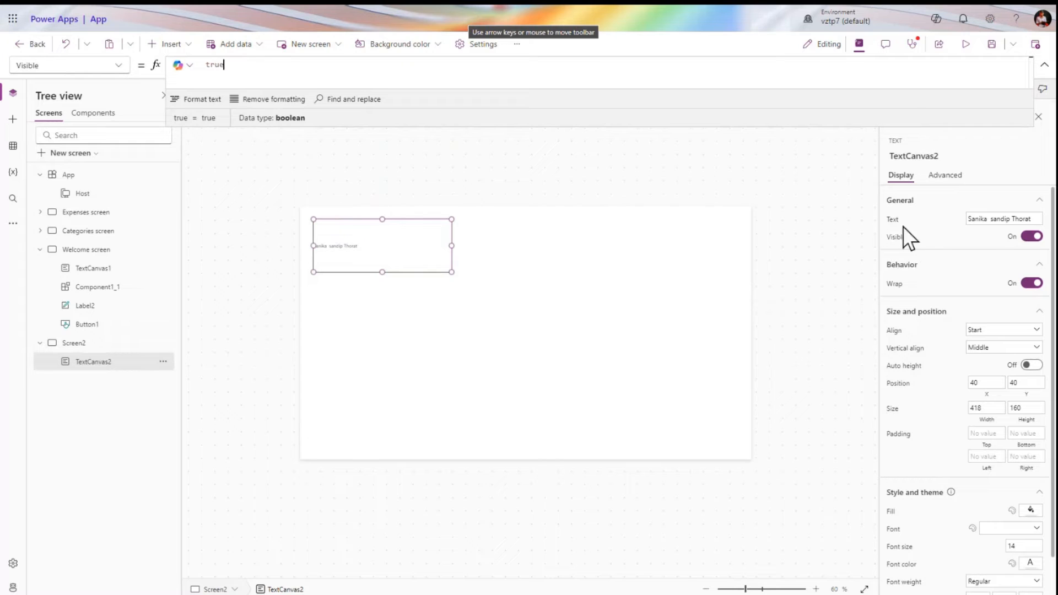
double_click(427, 72)
text(false)
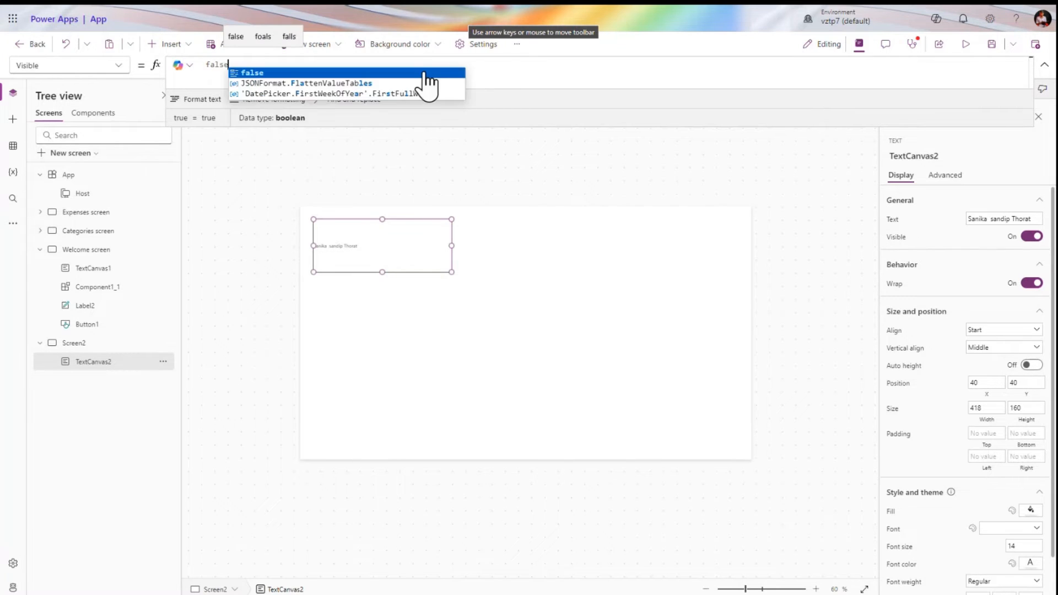
click(965, 45)
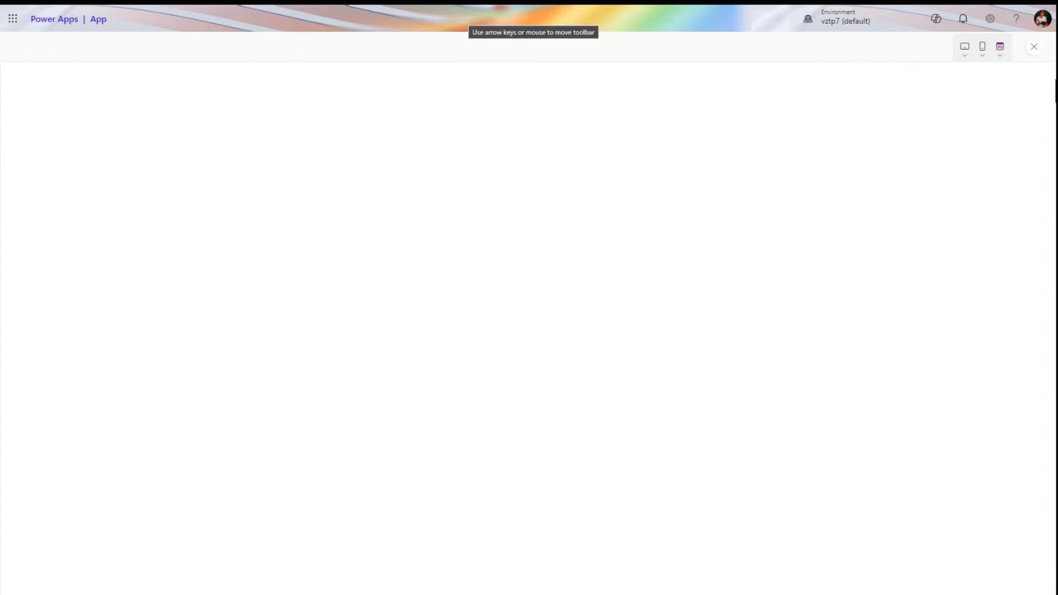
click(1033, 47)
click(652, 352)
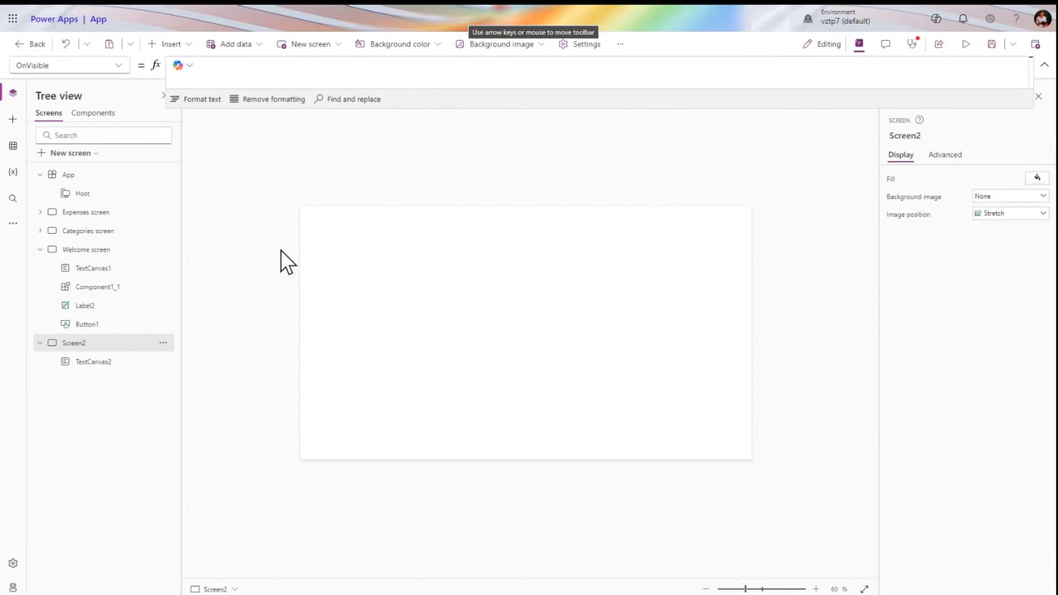
click(96, 365)
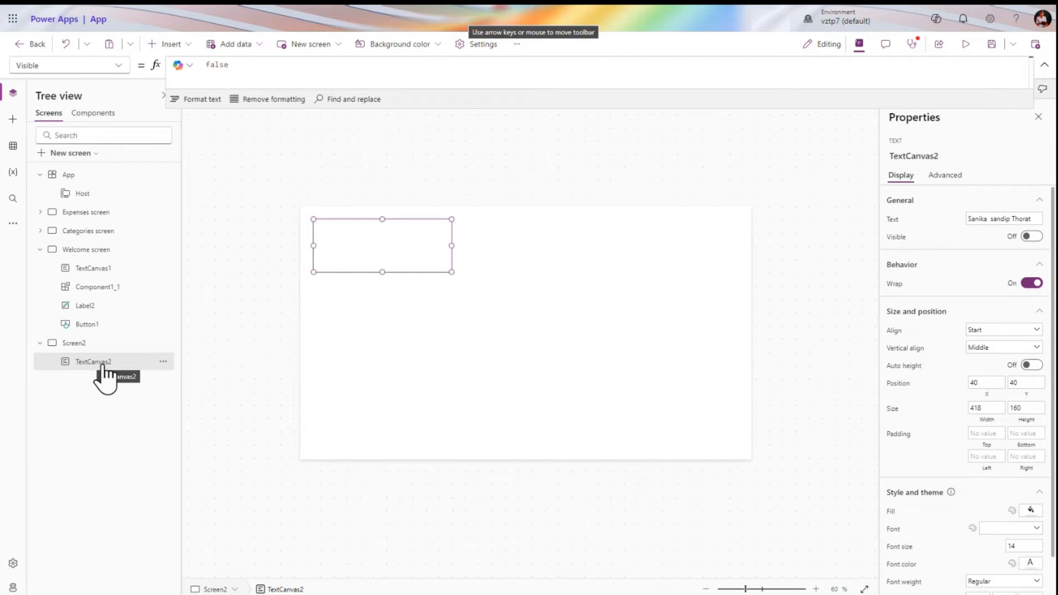
click(1028, 236)
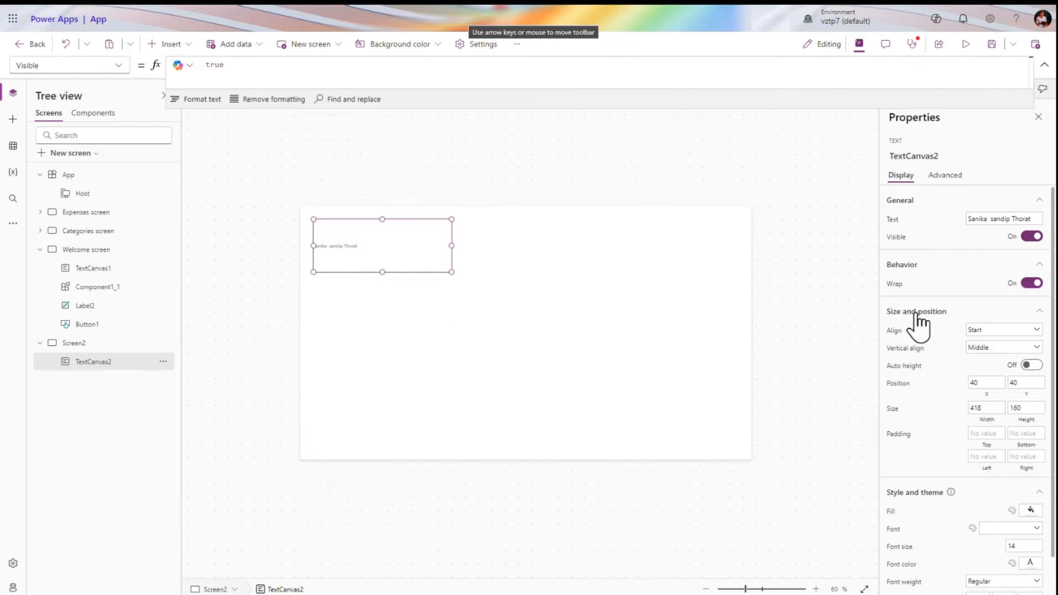
Try Center, Justify, Right and Start horizontal alignment, settling on Center
click(985, 331)
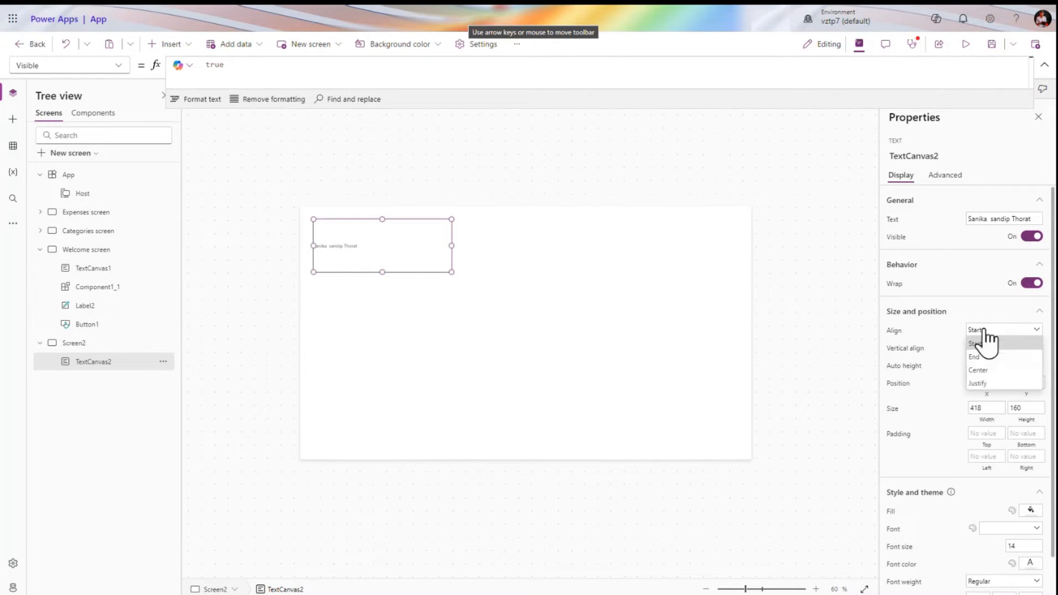
click(990, 369)
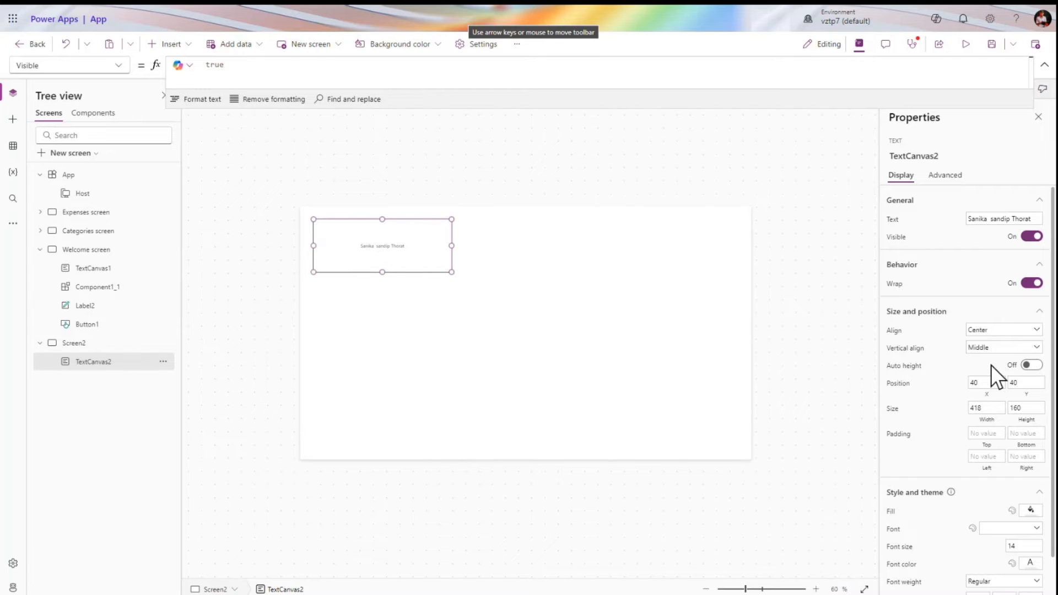
click(1008, 334)
click(1001, 378)
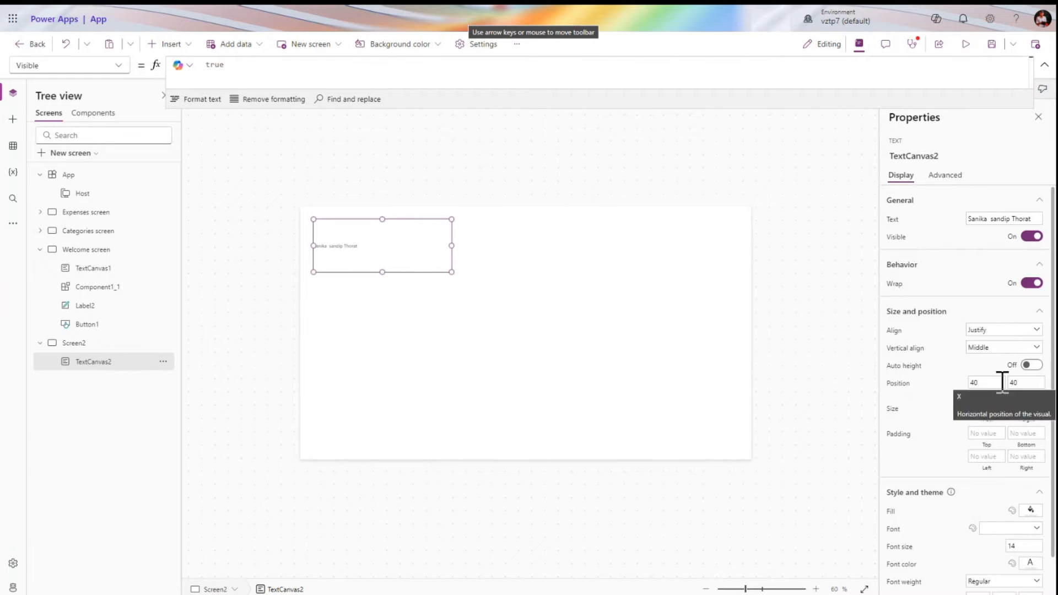
click(1008, 333)
click(993, 356)
click(999, 332)
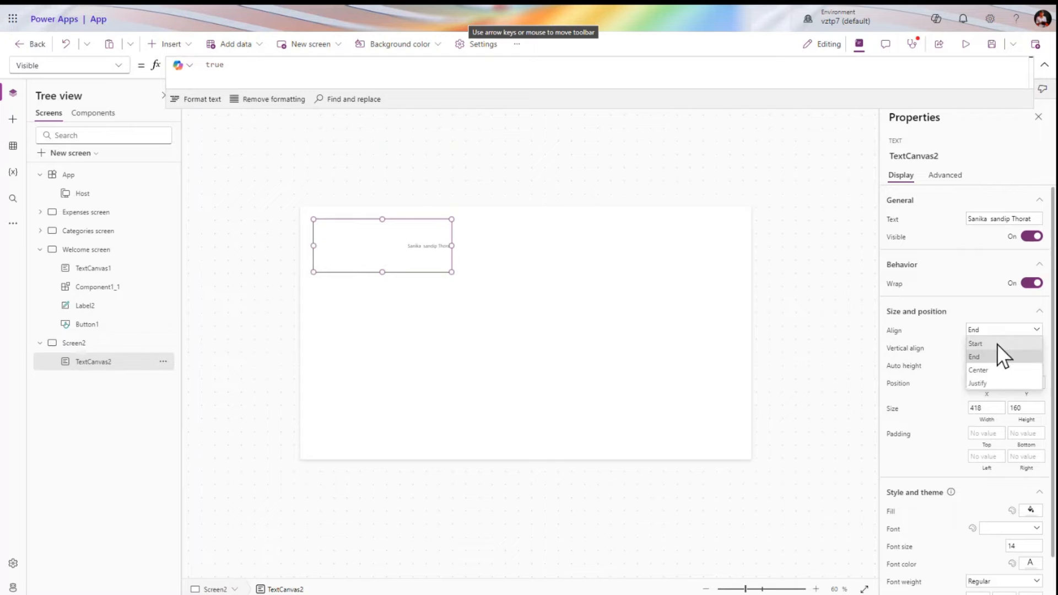
click(995, 348)
click(1000, 331)
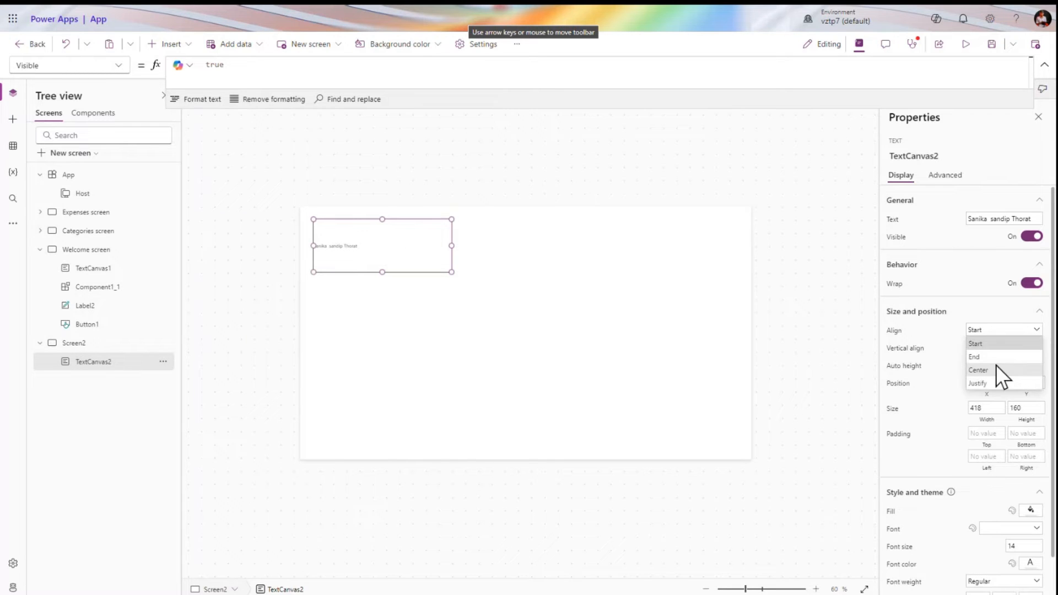
click(997, 370)
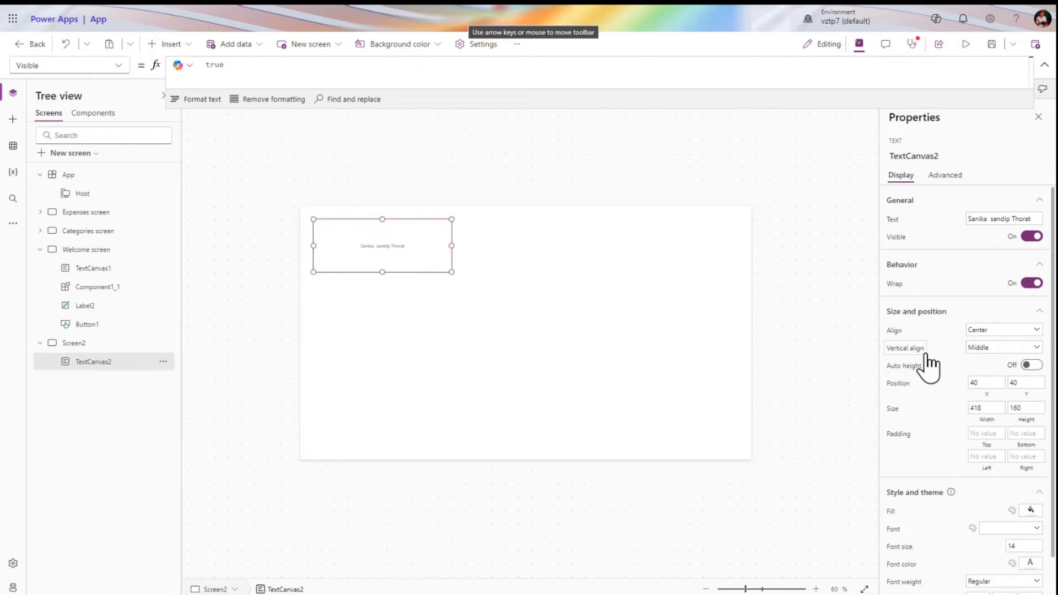
Try Top, Middle and Bottom vertical alignment, leaving the name at Middle
click(922, 353)
click(988, 348)
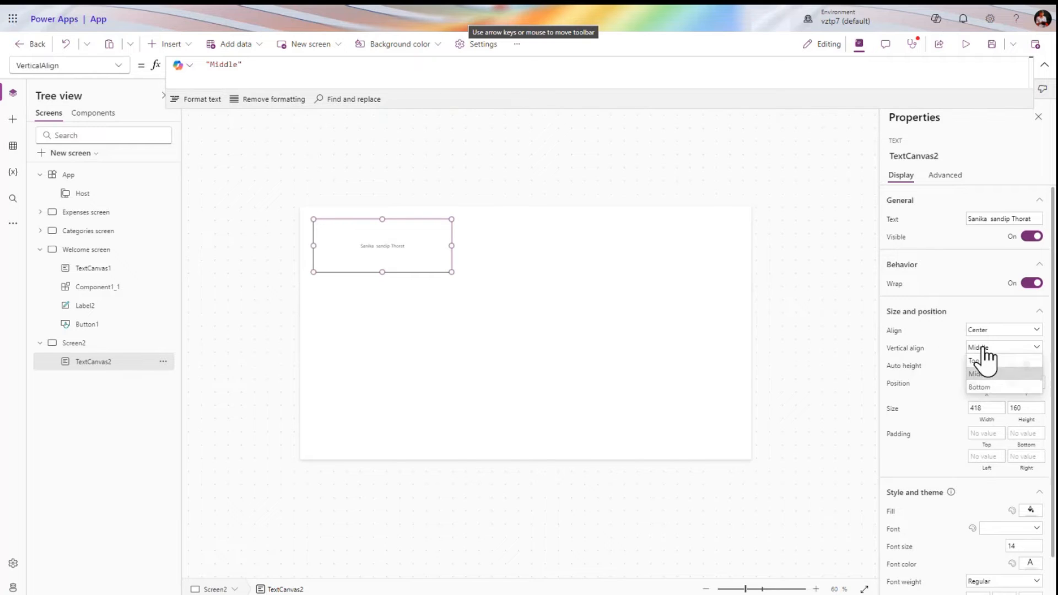
click(986, 361)
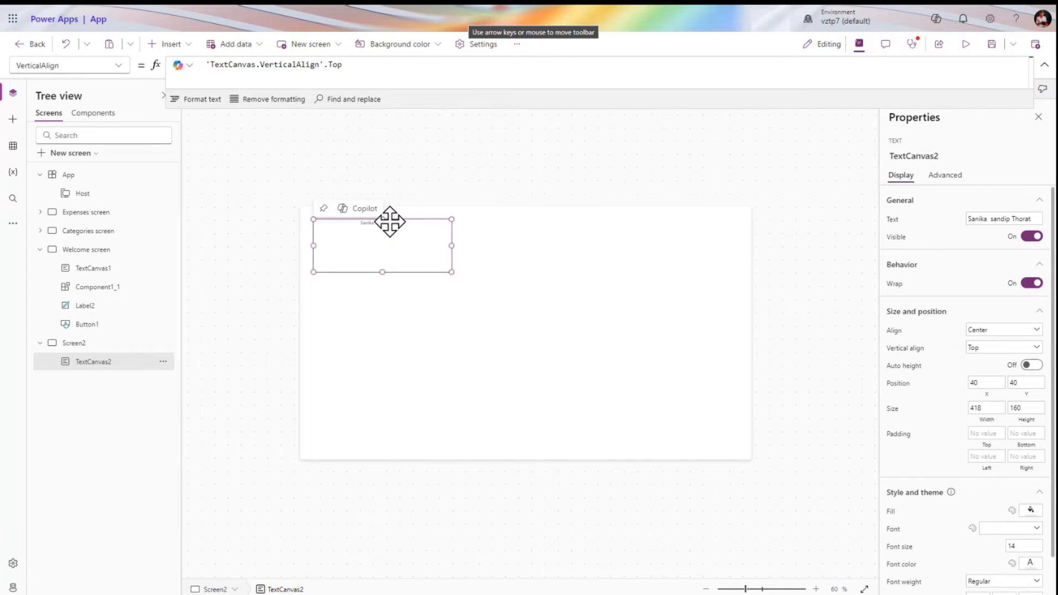
click(998, 344)
click(984, 374)
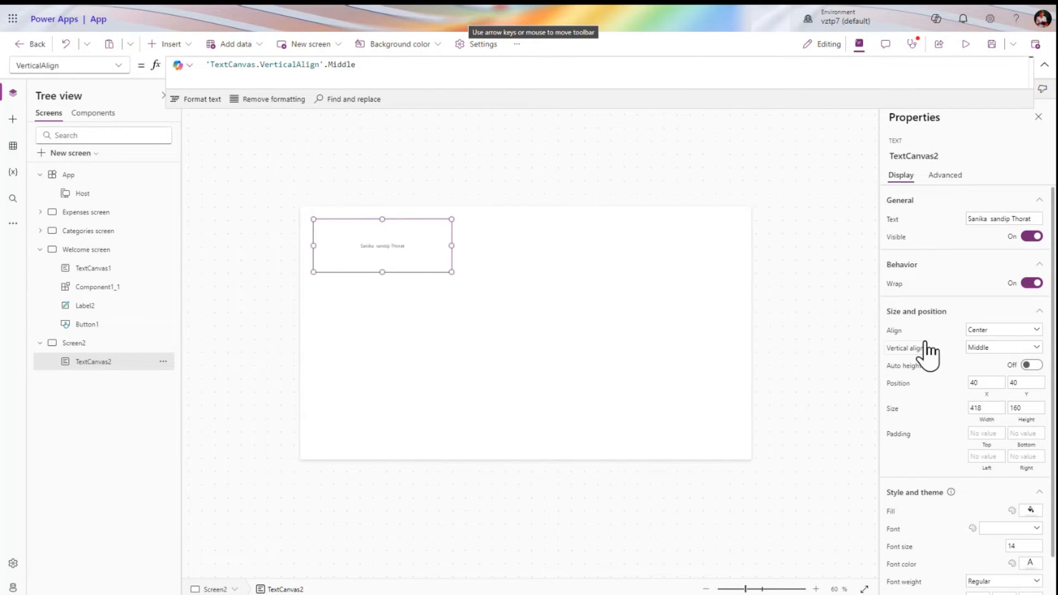
click(986, 349)
click(985, 387)
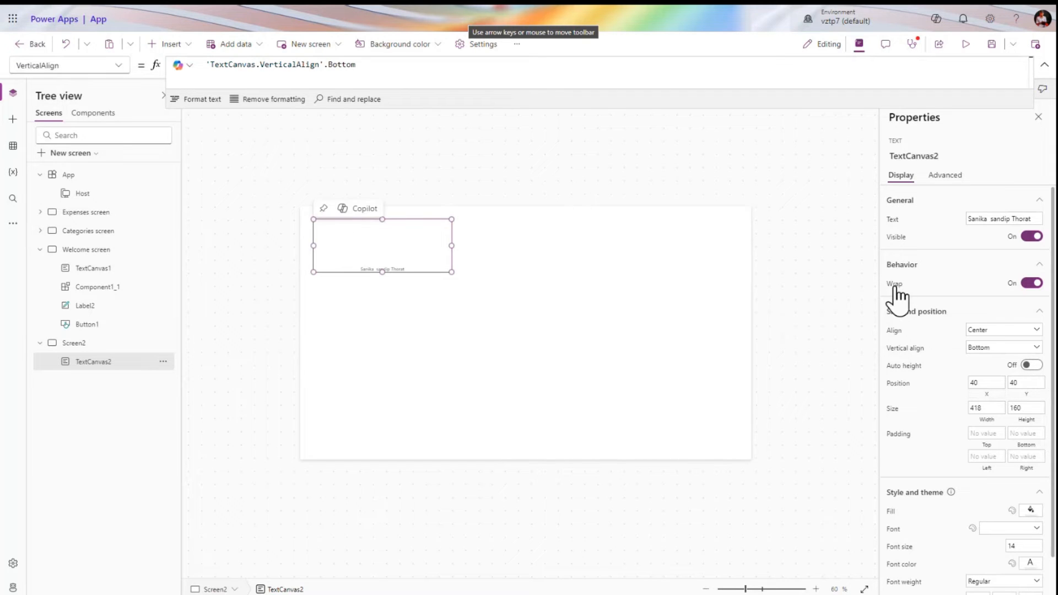
click(997, 349)
click(987, 373)
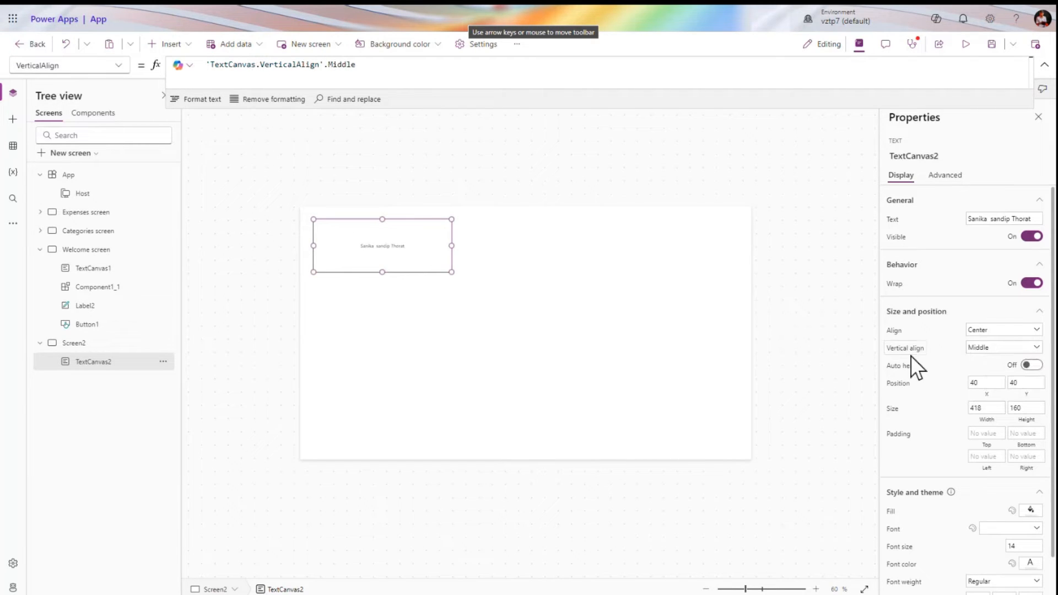
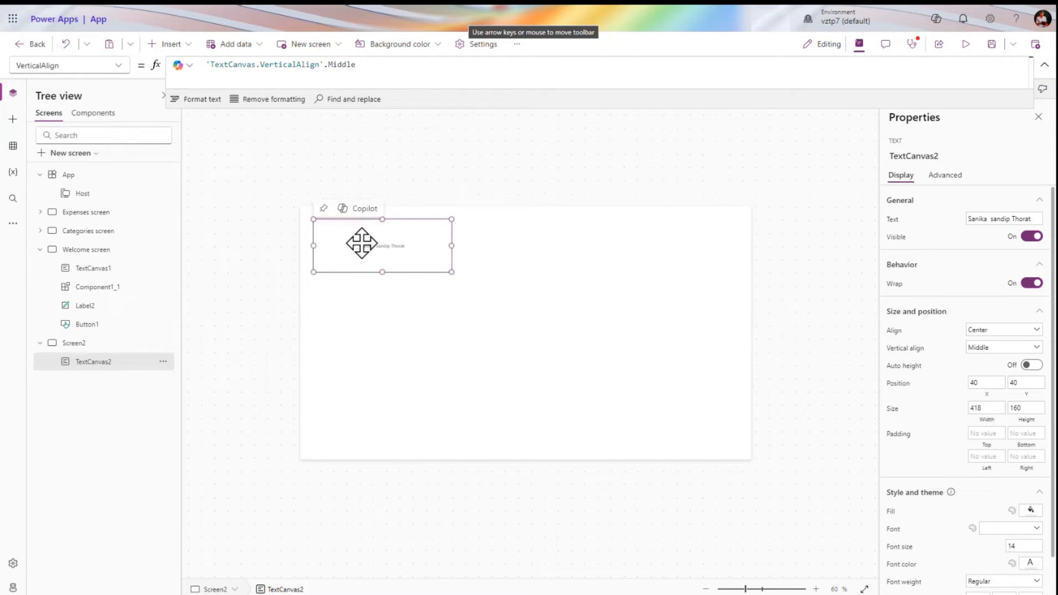
Turn on Auto height for TextCanvas2 and set its text Align to Start
click(1021, 421)
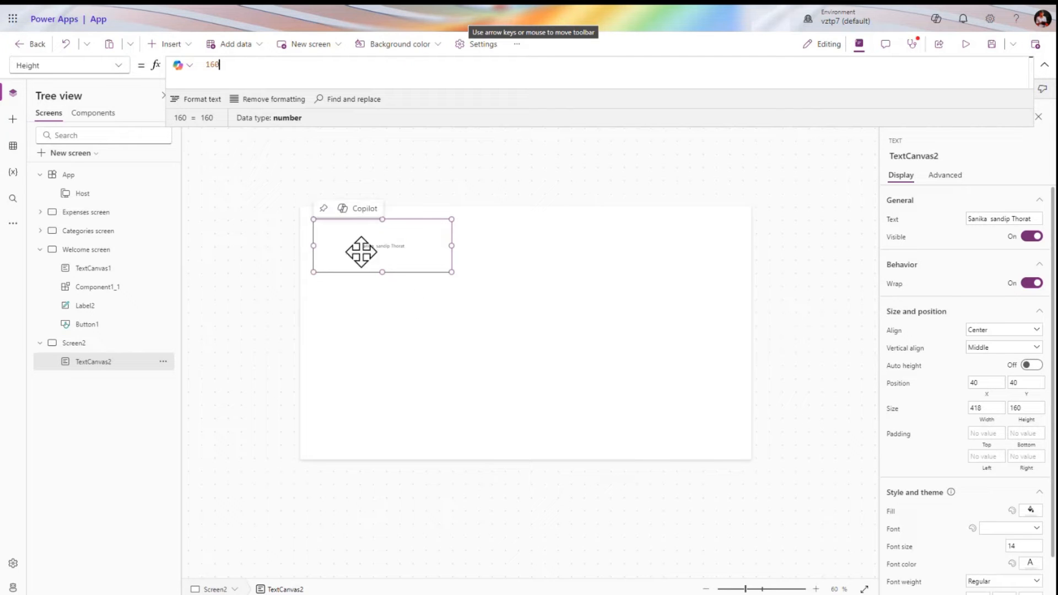
click(1031, 364)
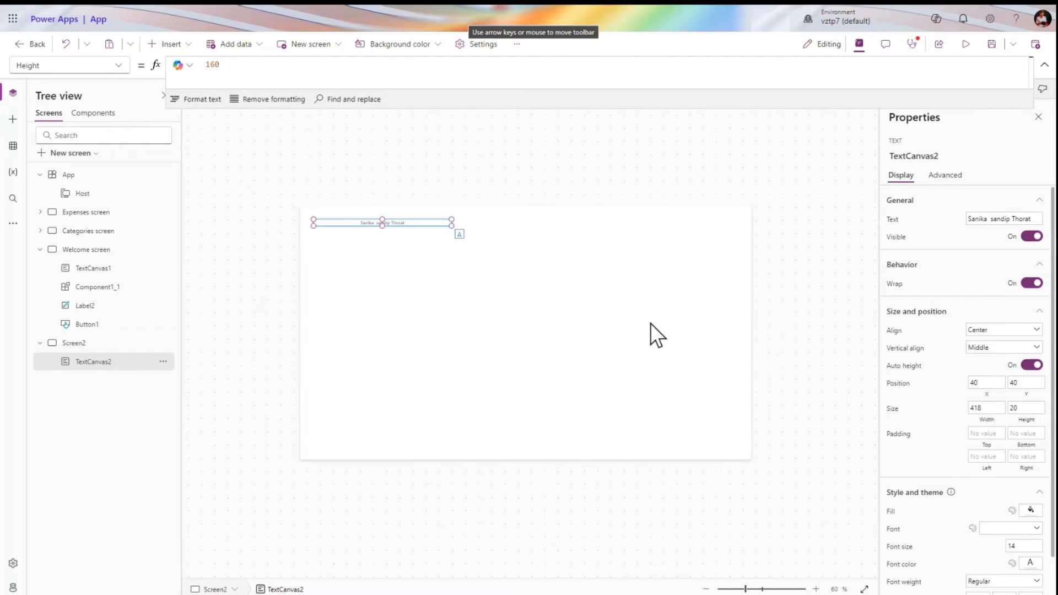
scroll(930, 364, down, 1)
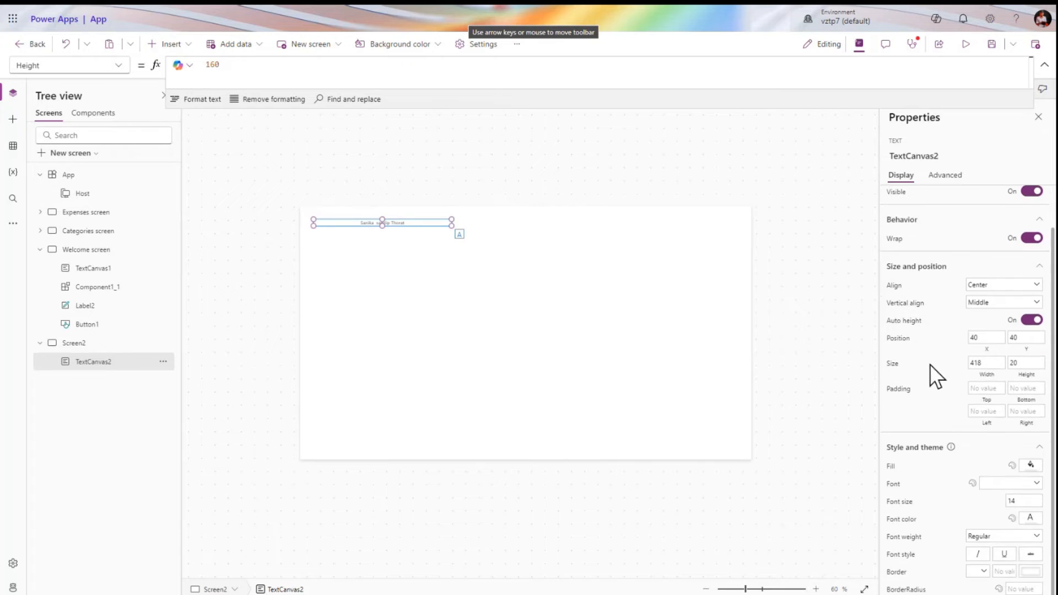
click(902, 392)
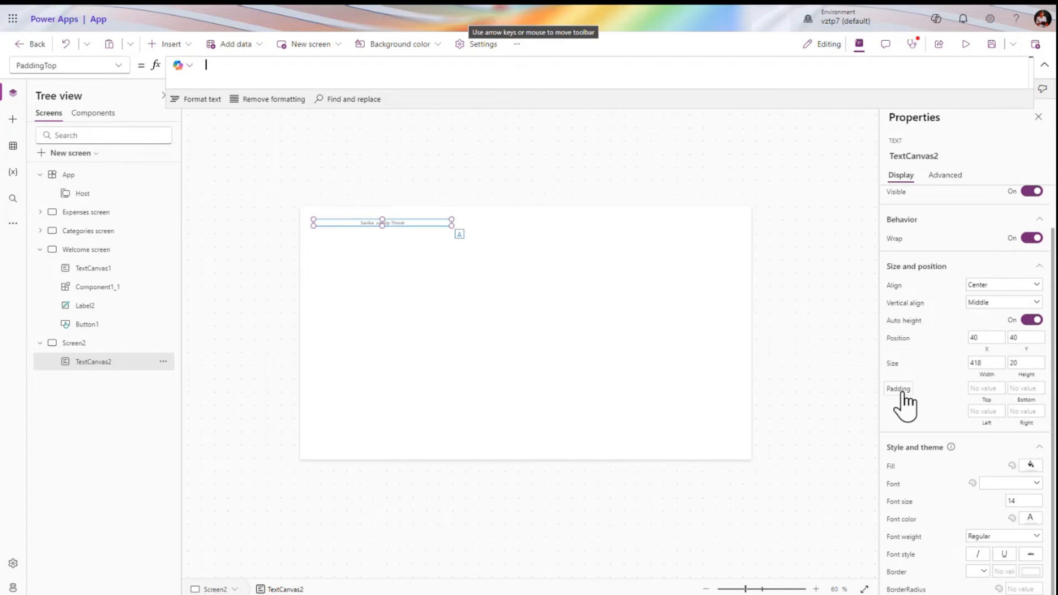
click(991, 289)
click(979, 303)
click(988, 411)
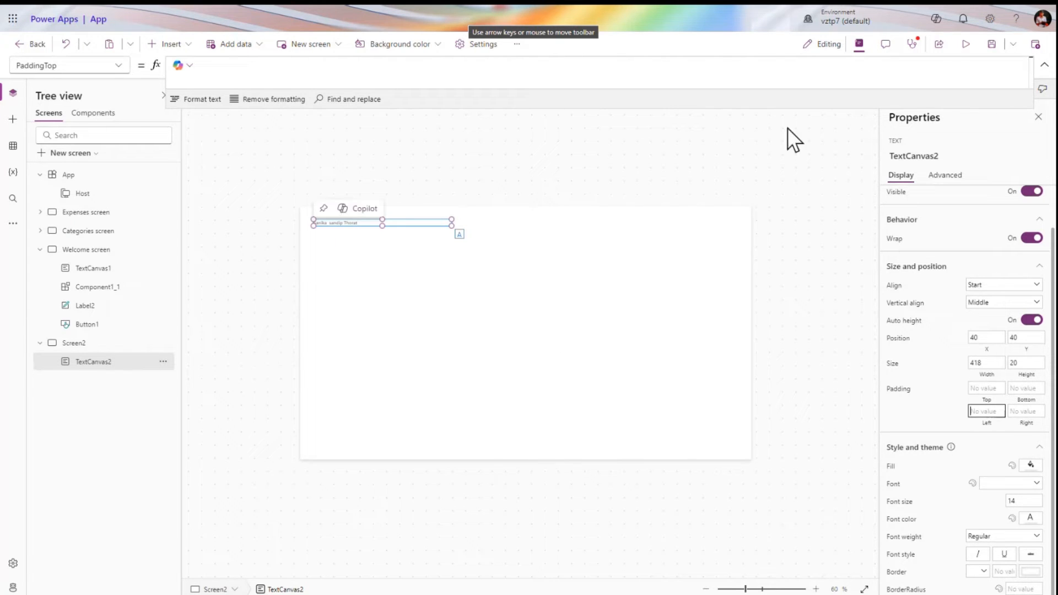
Preview the app to check the text, then return and reselect the text box
click(966, 44)
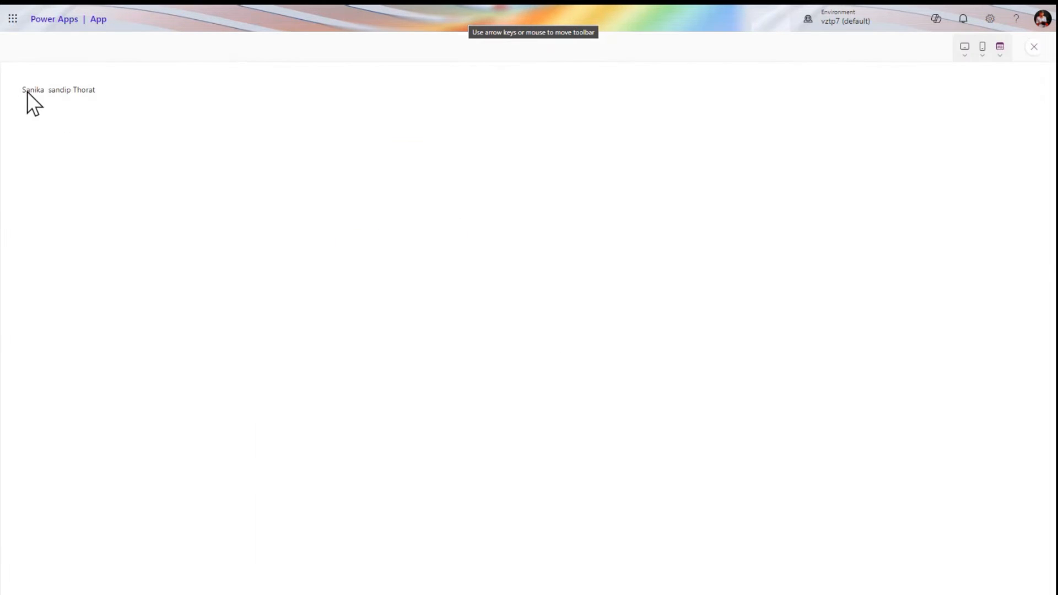
click(1034, 47)
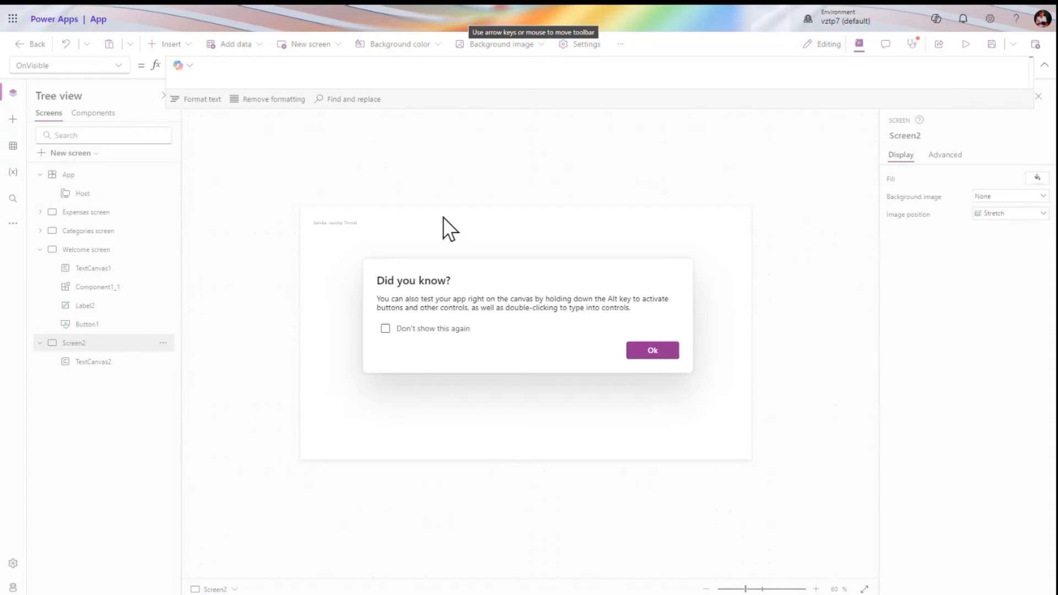
click(638, 352)
click(371, 225)
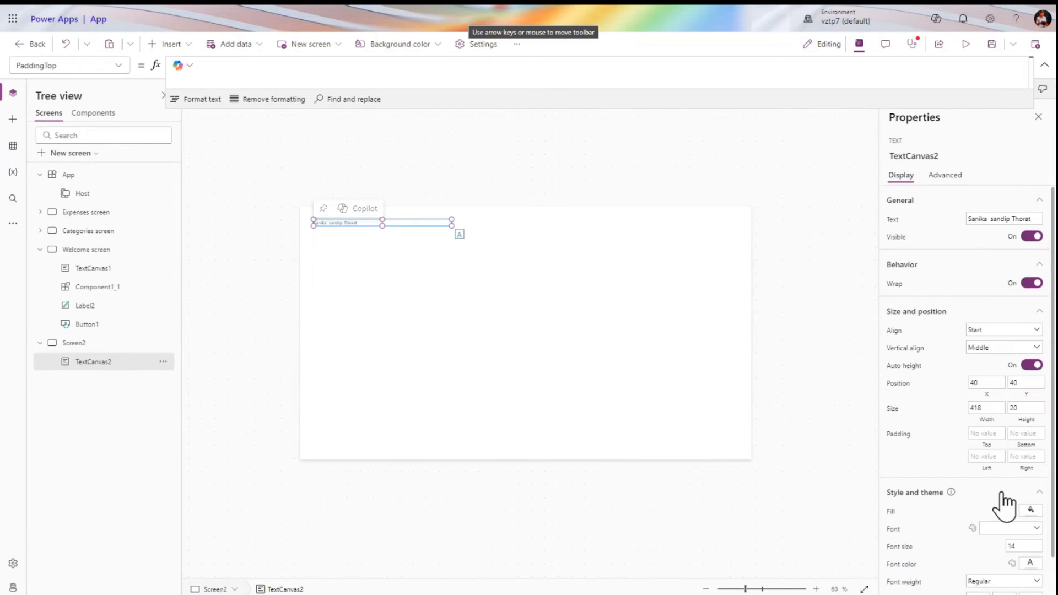
scroll(926, 523, down, 2)
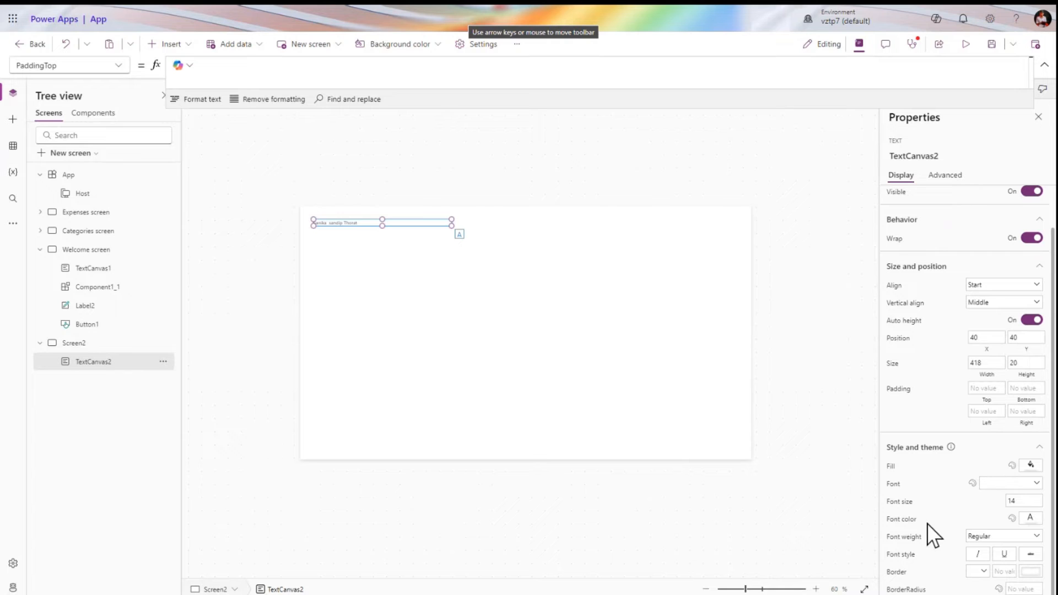
Give the text box a black border of width 3 and check it in preview
click(1030, 579)
click(975, 567)
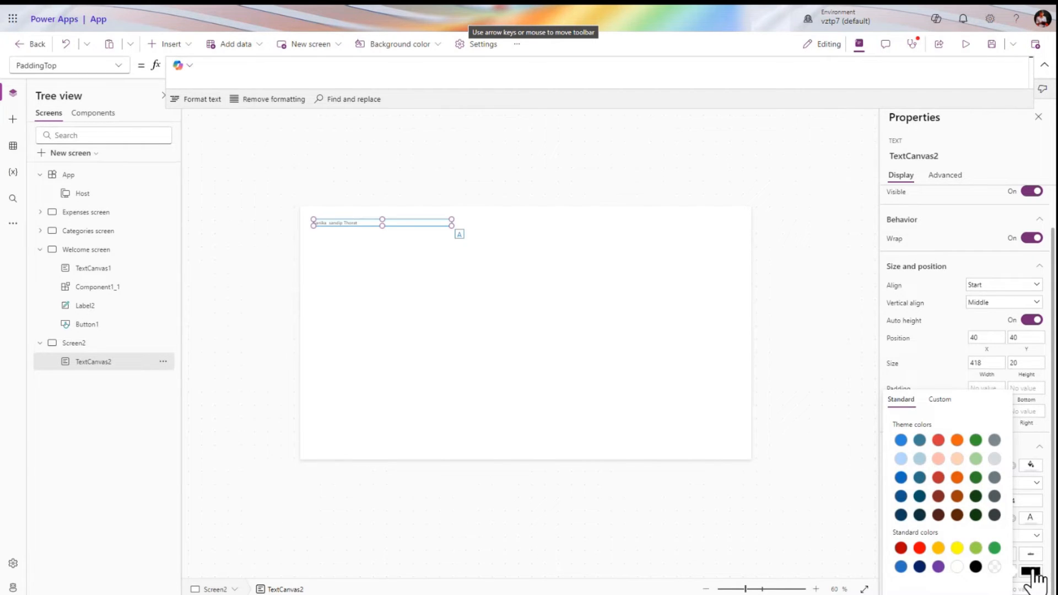
click(1011, 572)
key(Tab)
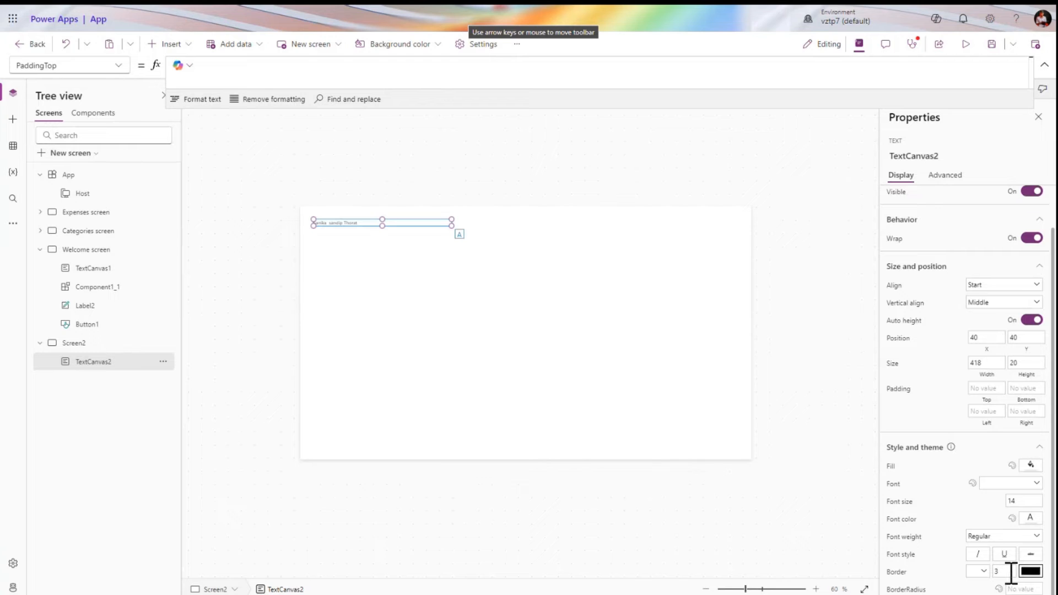
click(965, 44)
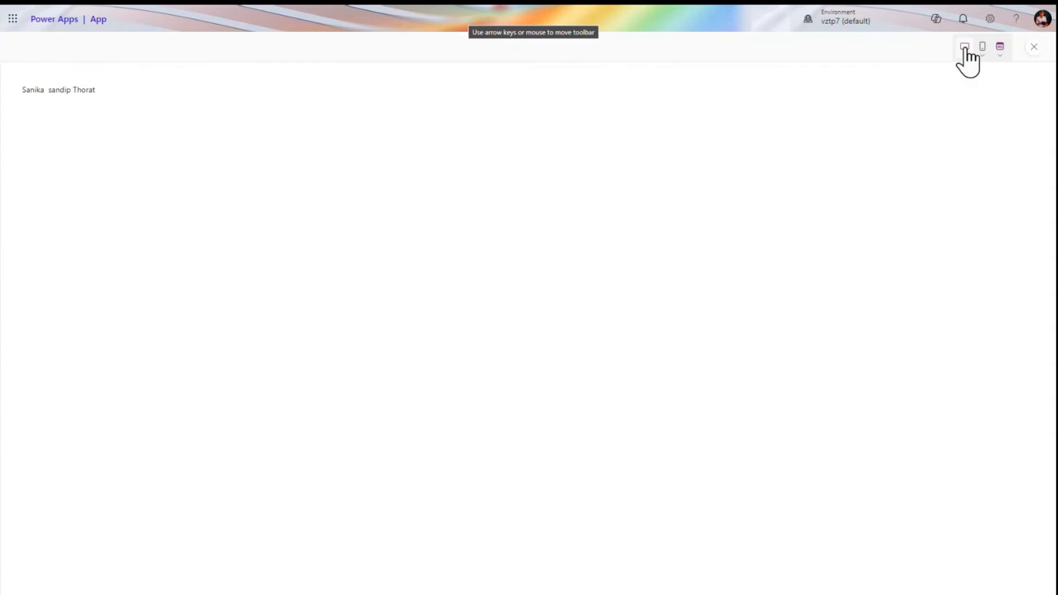
click(1030, 45)
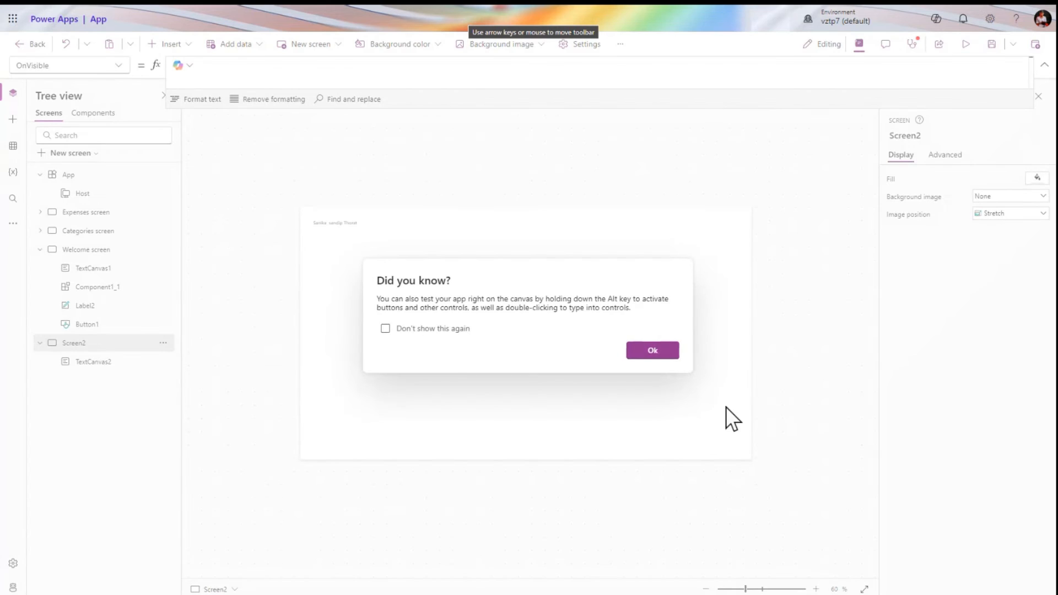
click(668, 351)
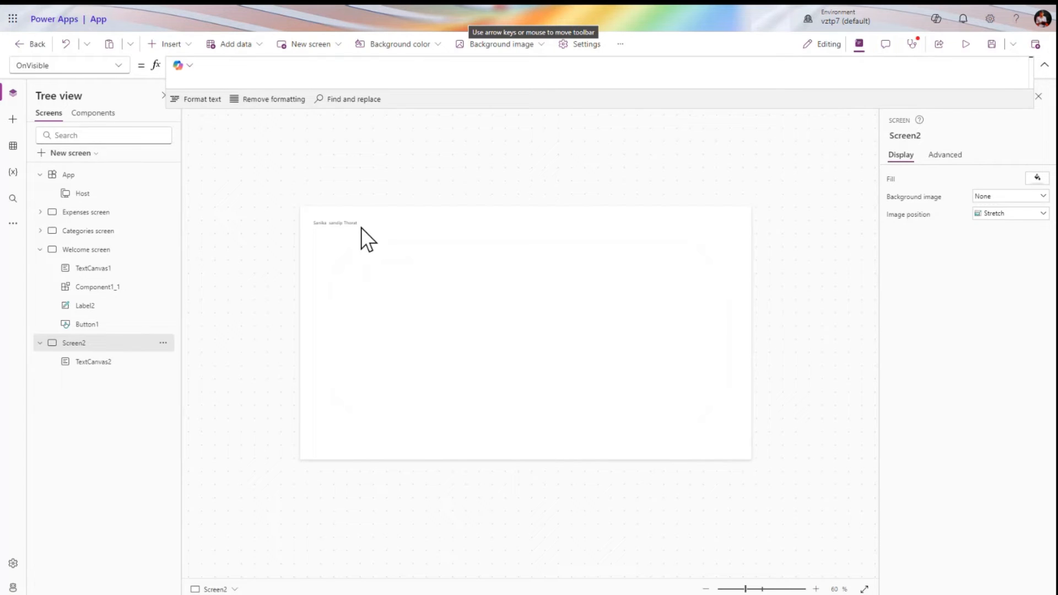
click(361, 226)
Set the border style to Solid and confirm the border in preview
click(987, 570)
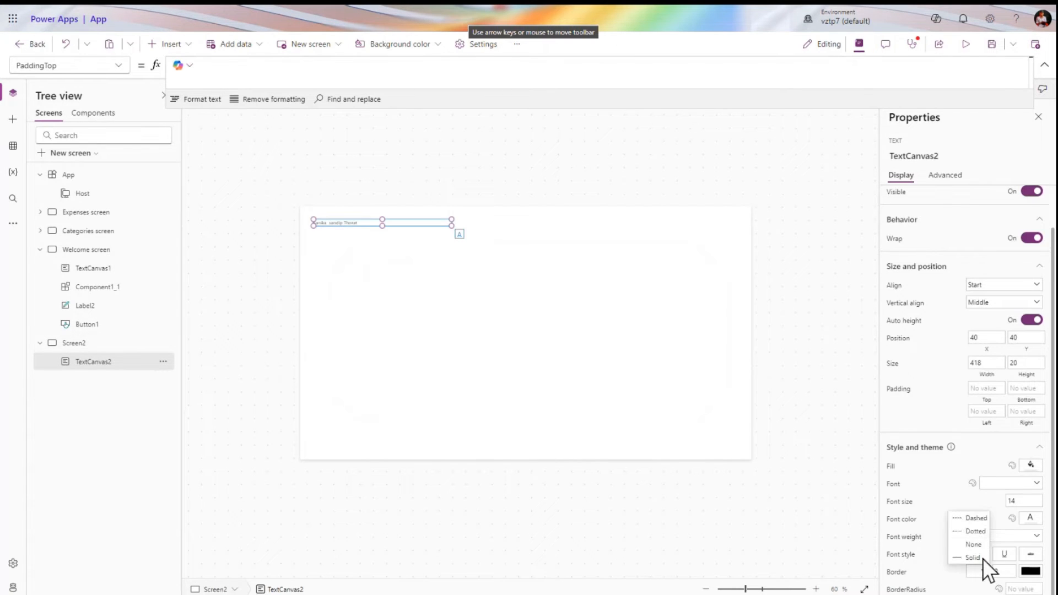
click(973, 557)
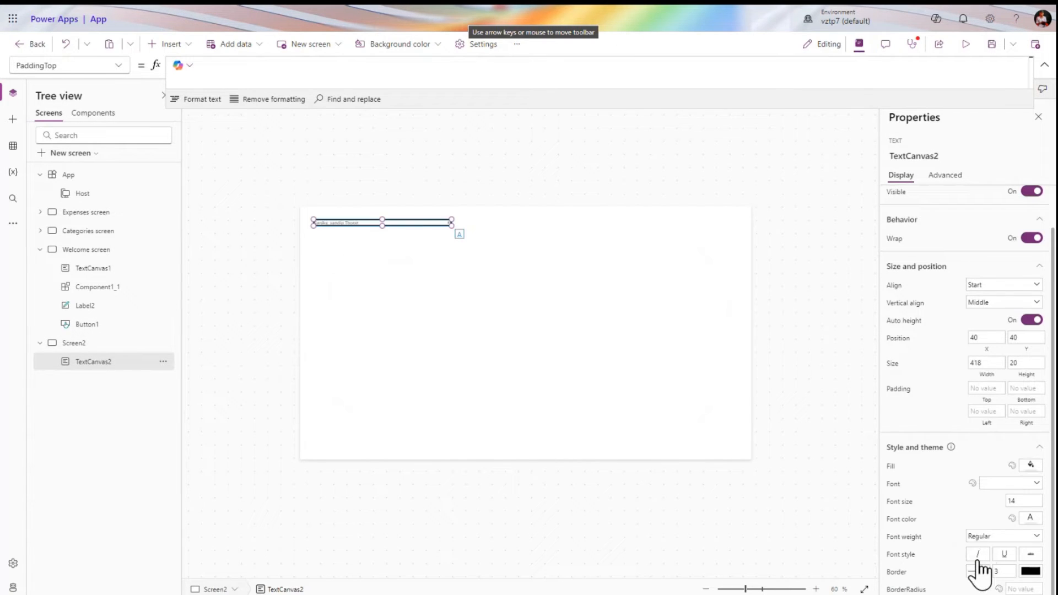
click(969, 49)
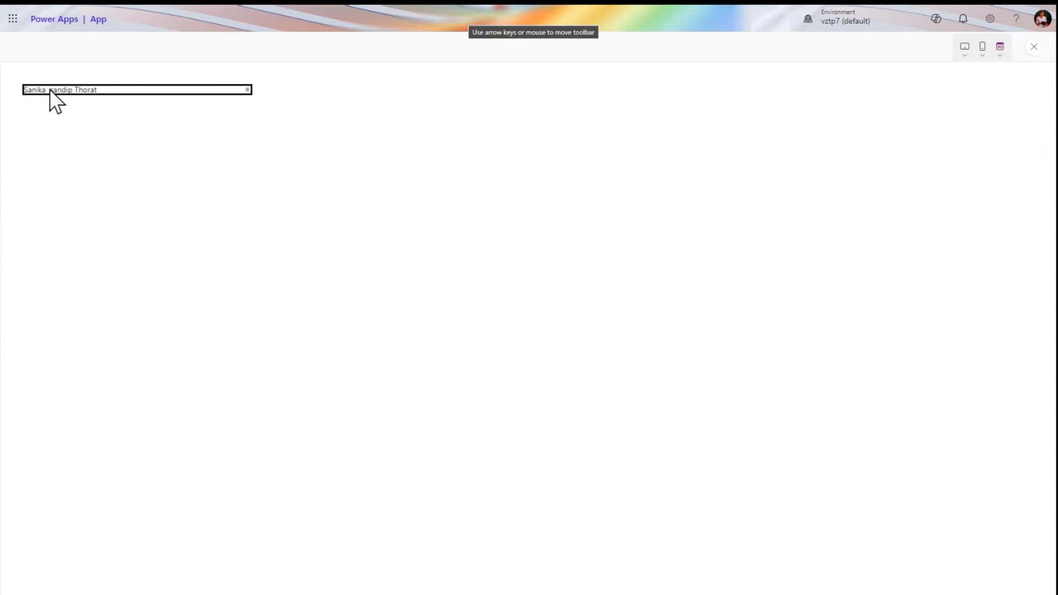
click(1031, 47)
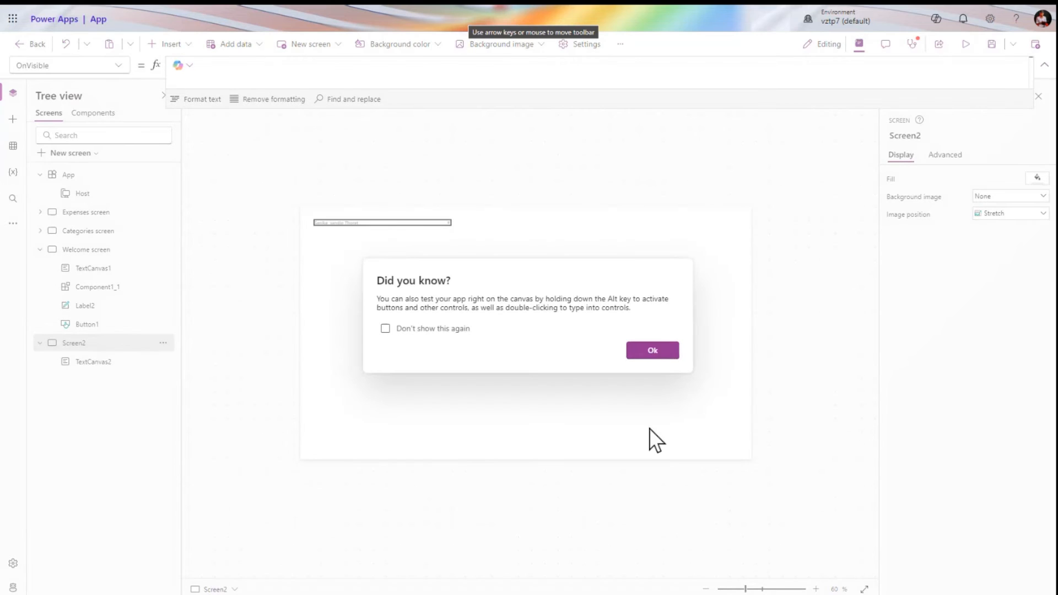
click(653, 355)
click(418, 223)
Set the text box's left padding to 40 and check the indent in preview
click(985, 434)
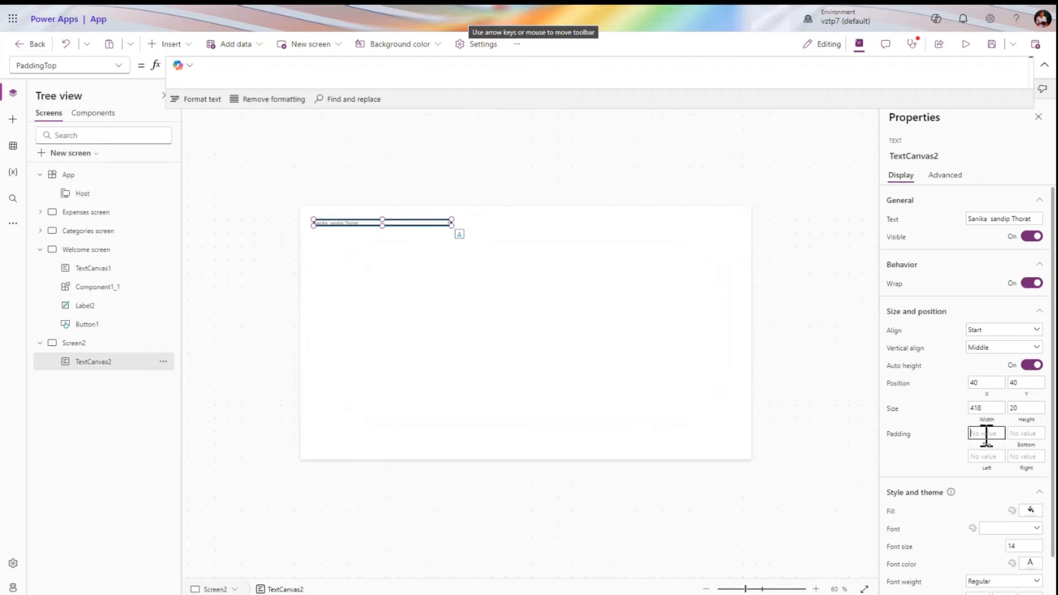
click(987, 456)
text(40)
key(Tab)
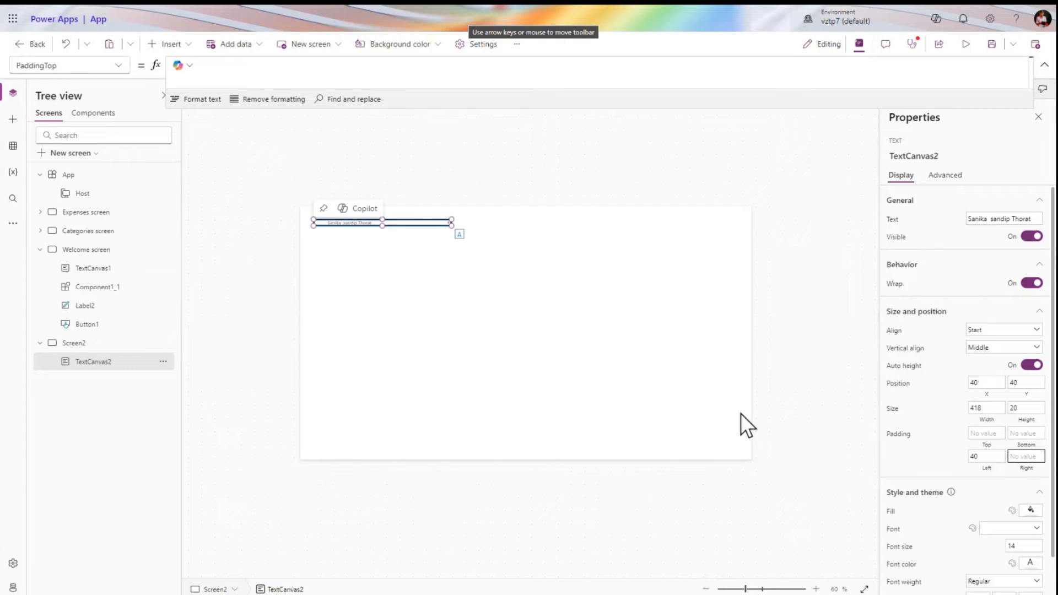
click(981, 460)
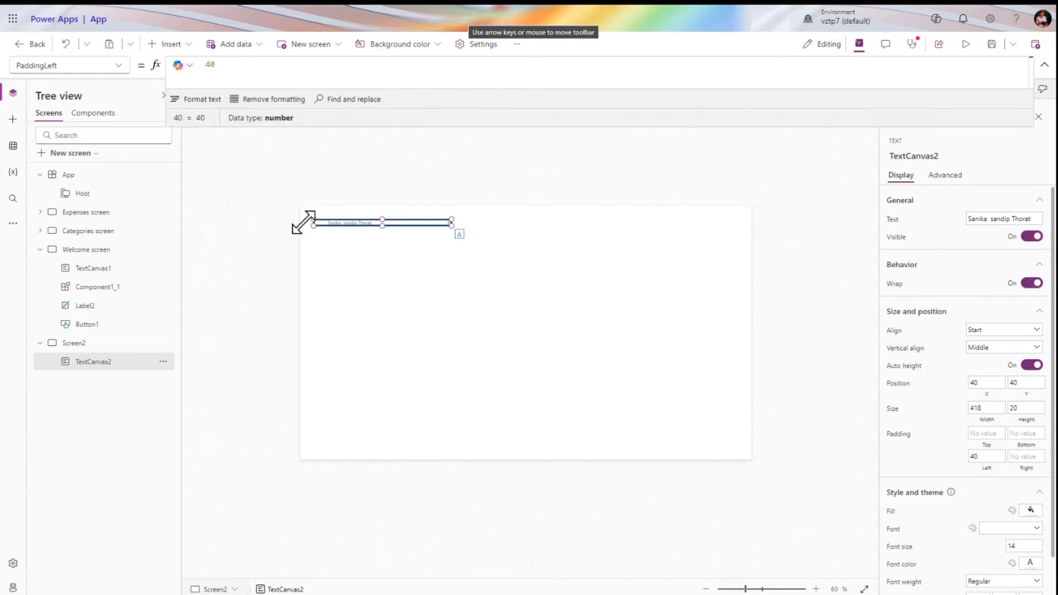
click(966, 45)
triple_click(45, 87)
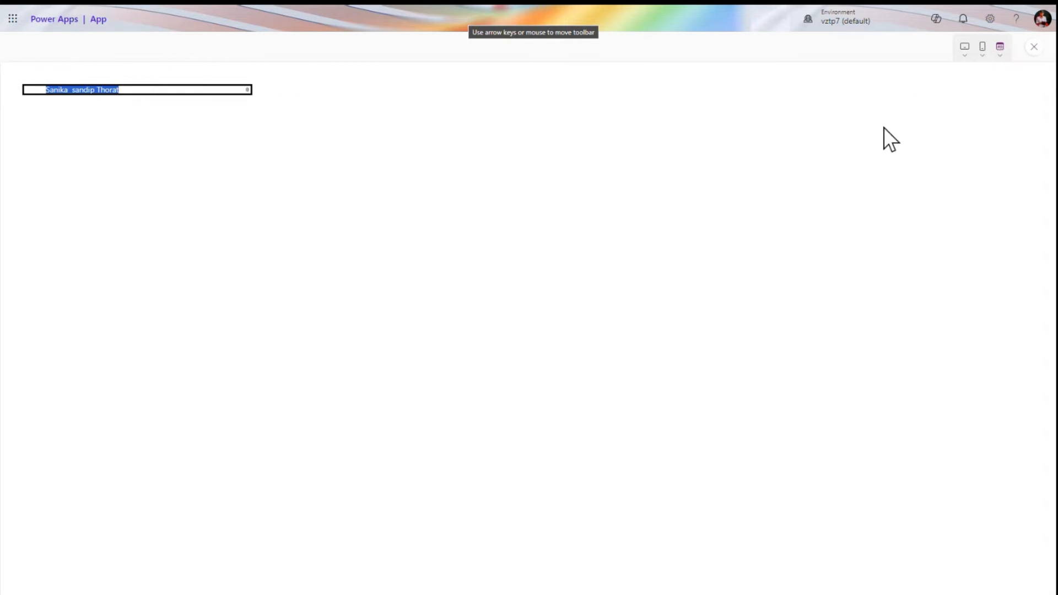
click(1034, 47)
click(649, 356)
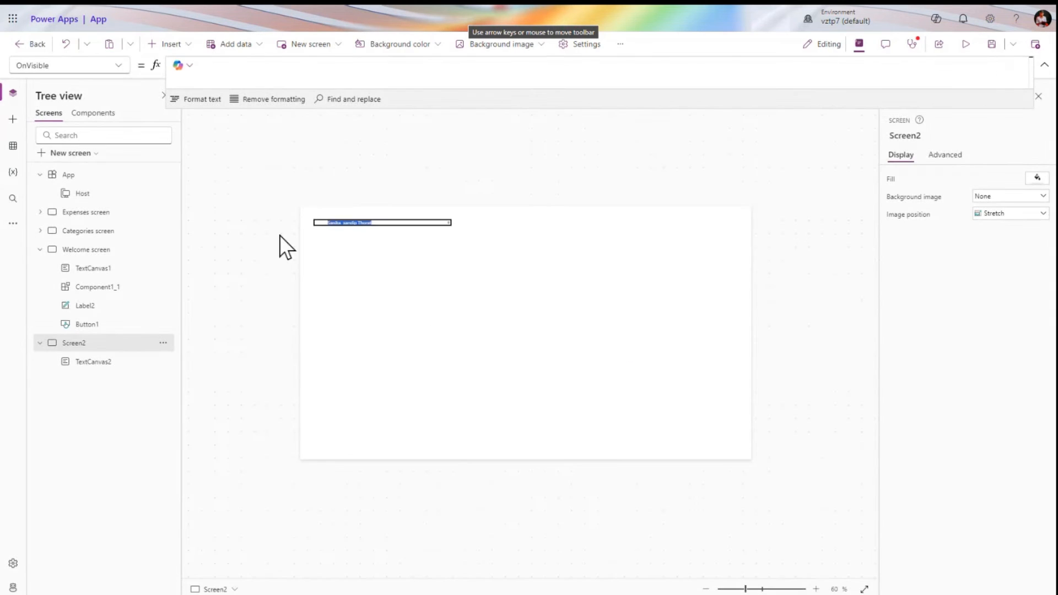
click(375, 222)
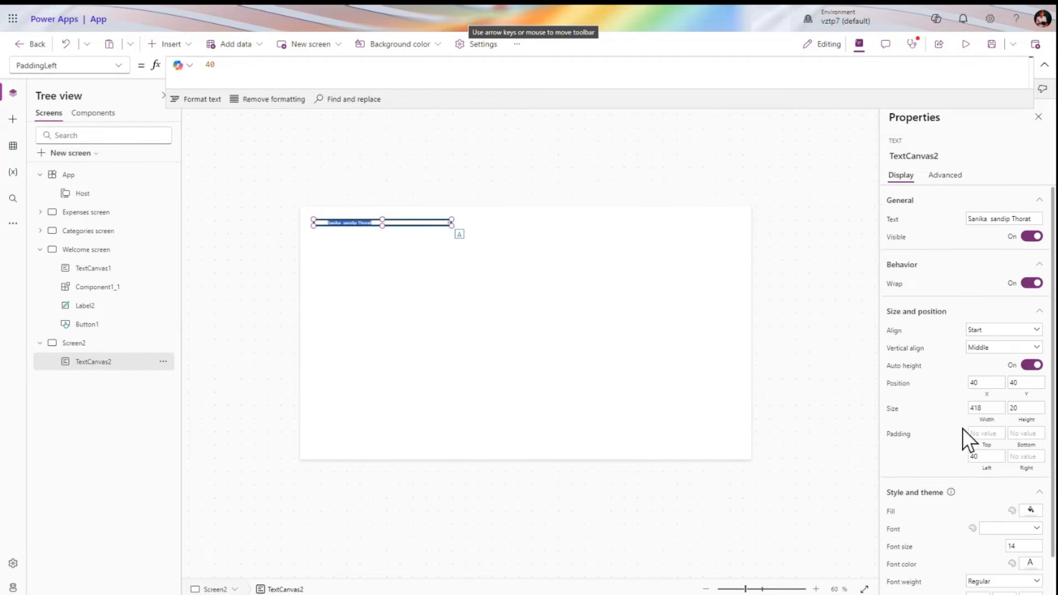
Fill the text box dark blue, RGBA(15, 84, 140, 1), and confirm it in preview
scroll(962, 428, down, 1)
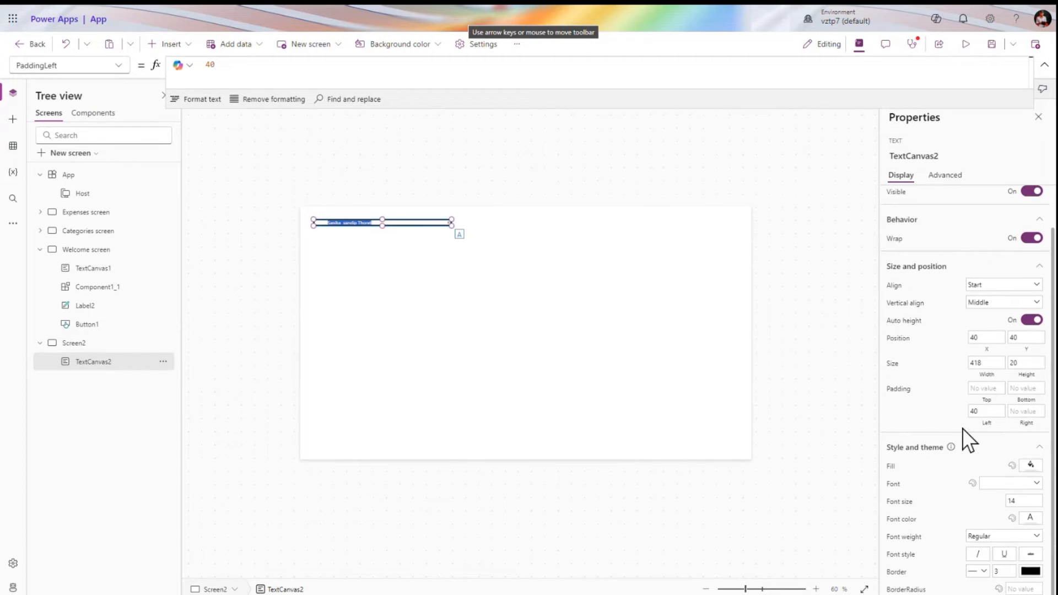
click(1031, 473)
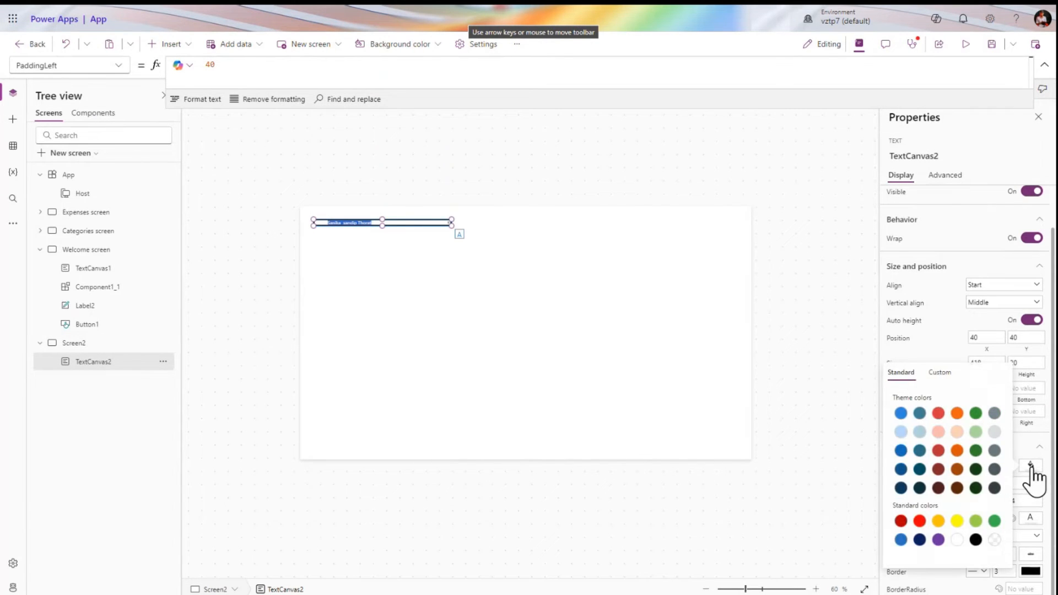
click(901, 469)
click(943, 347)
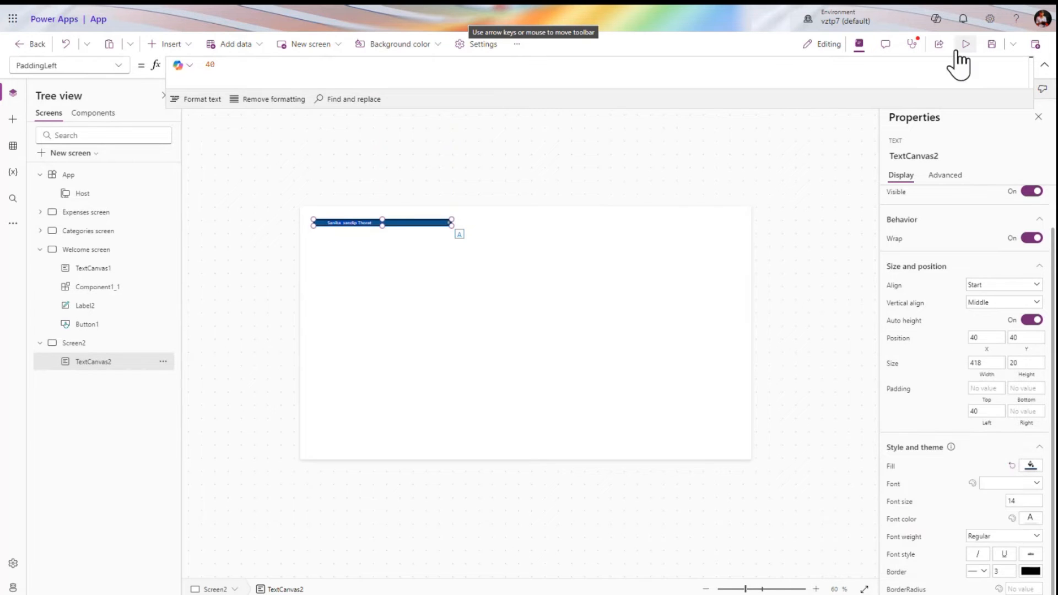
click(964, 44)
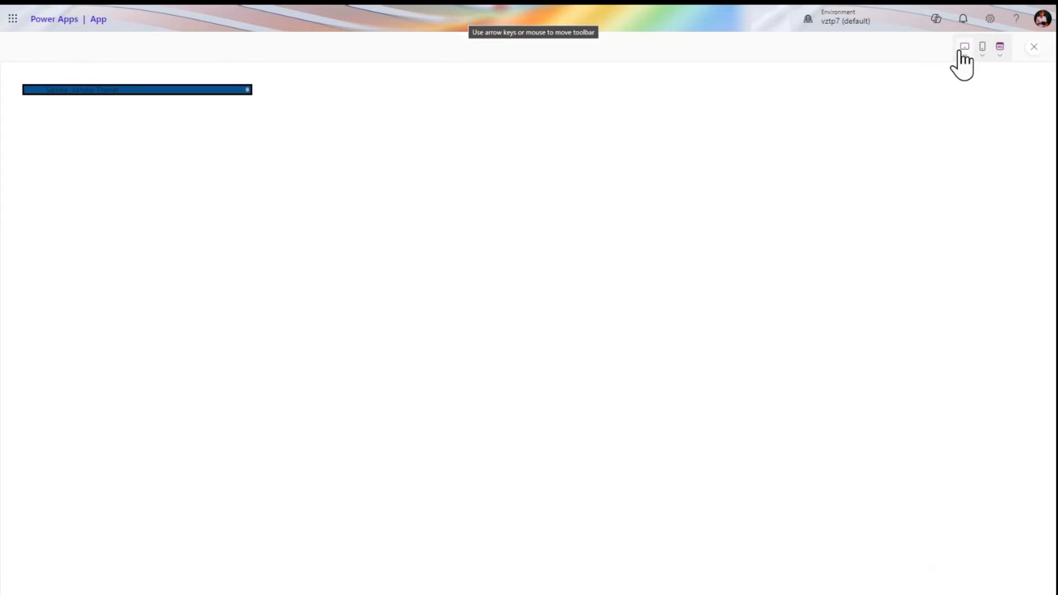
click(1034, 47)
click(650, 349)
click(392, 222)
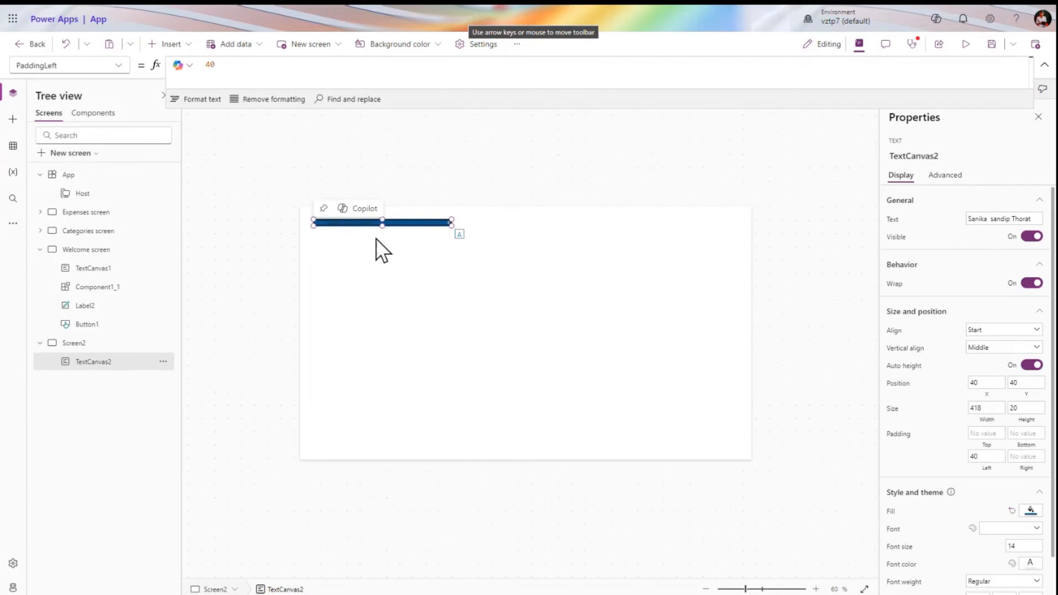
Set the blue box's font to Arial at size 50
click(540, 315)
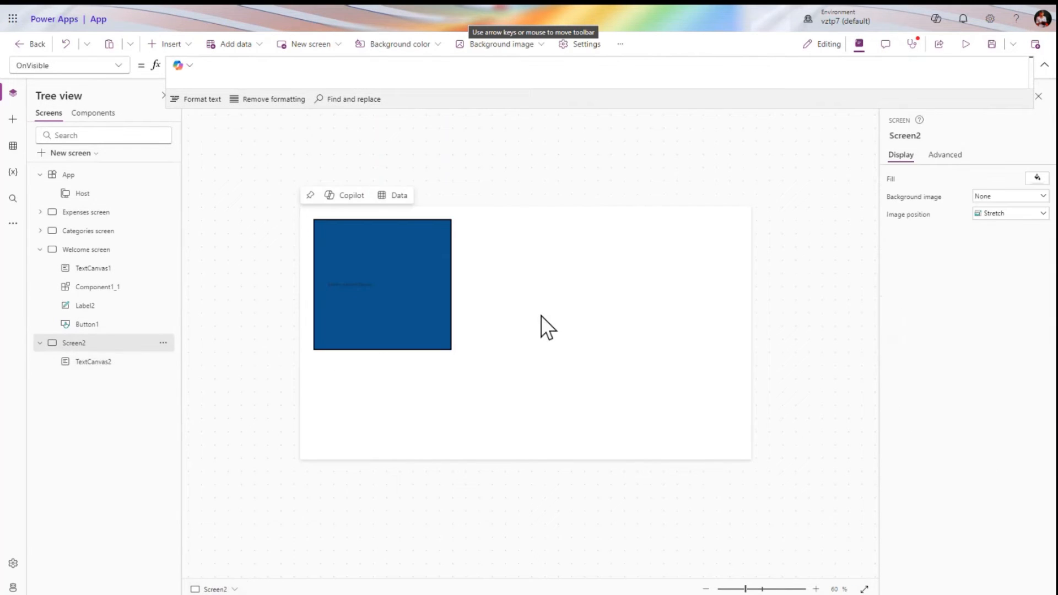
click(390, 264)
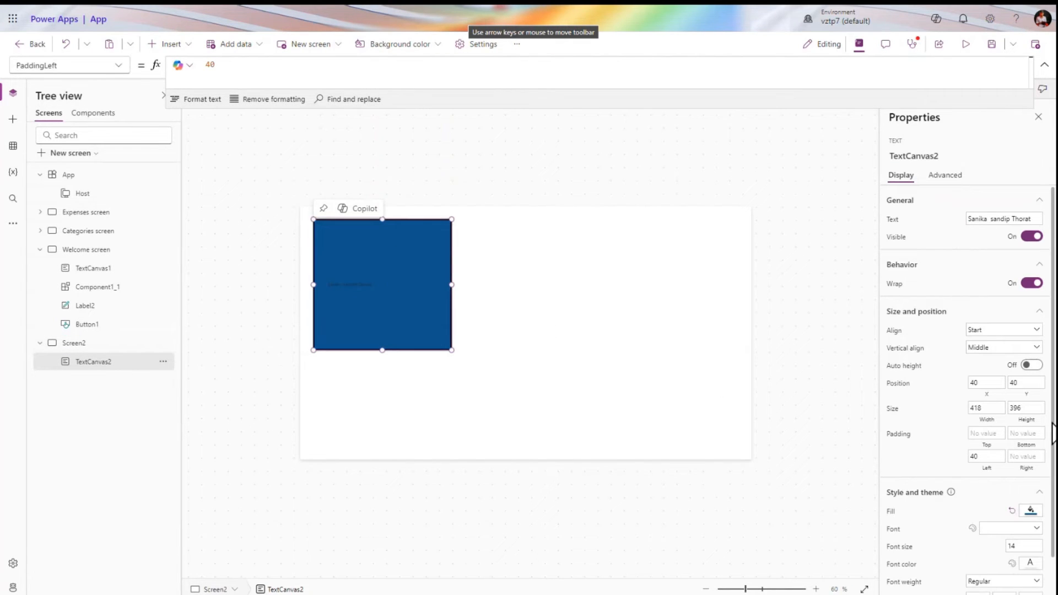
click(1019, 527)
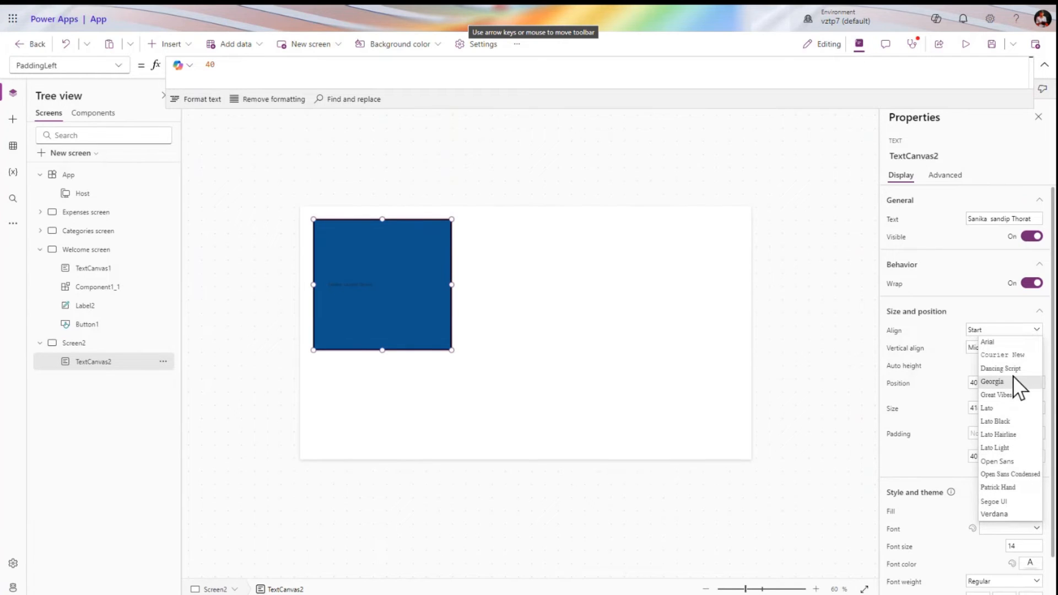
click(999, 342)
click(1031, 546)
text(5)
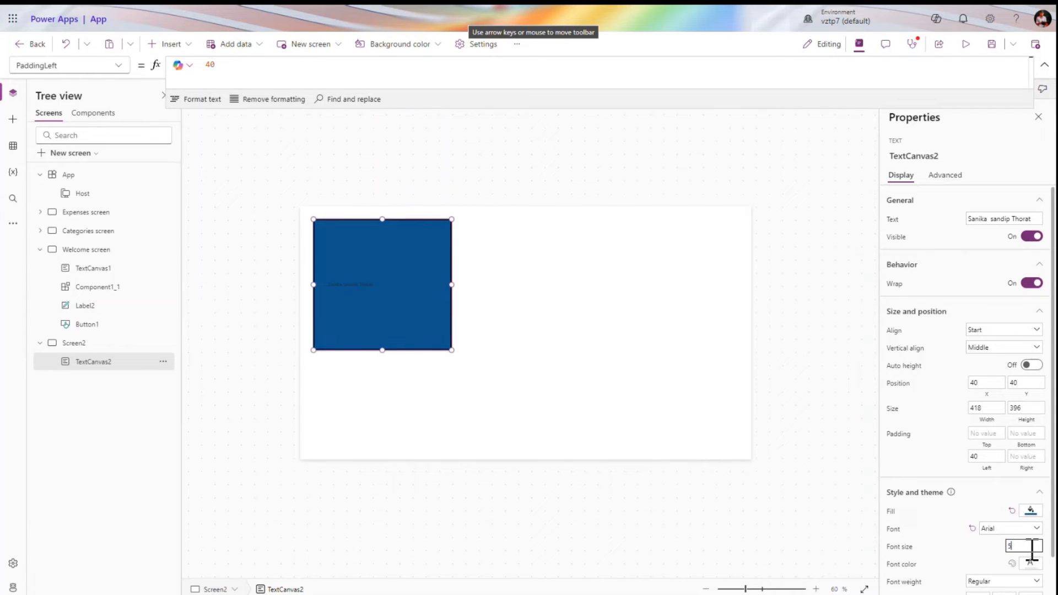
text(0)
key(Tab)
Make the name text light grey and change its font weight from Semibold to Bold
scroll(1031, 550, down, 1)
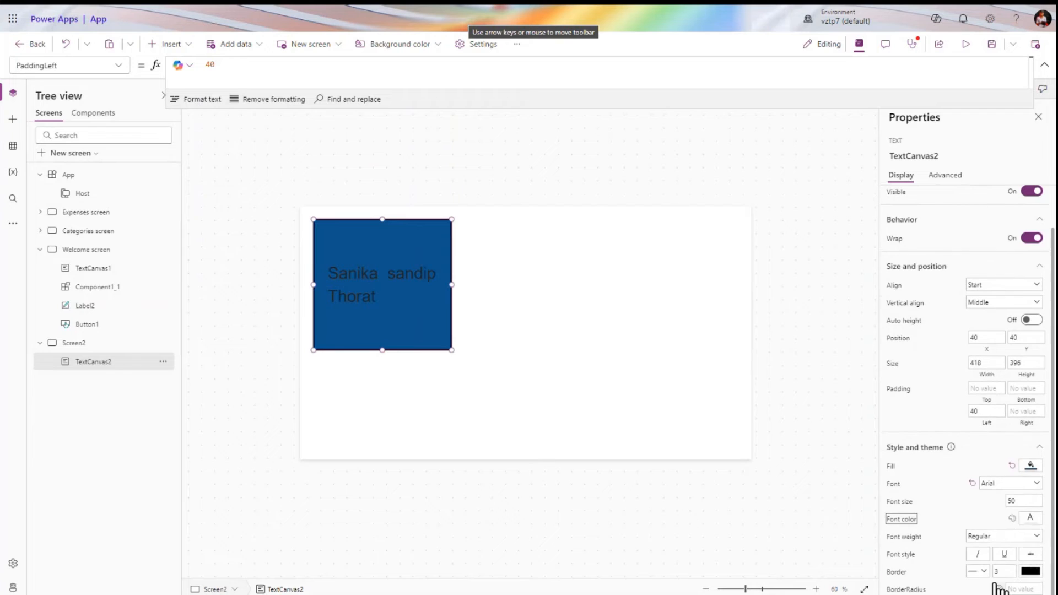
click(1029, 518)
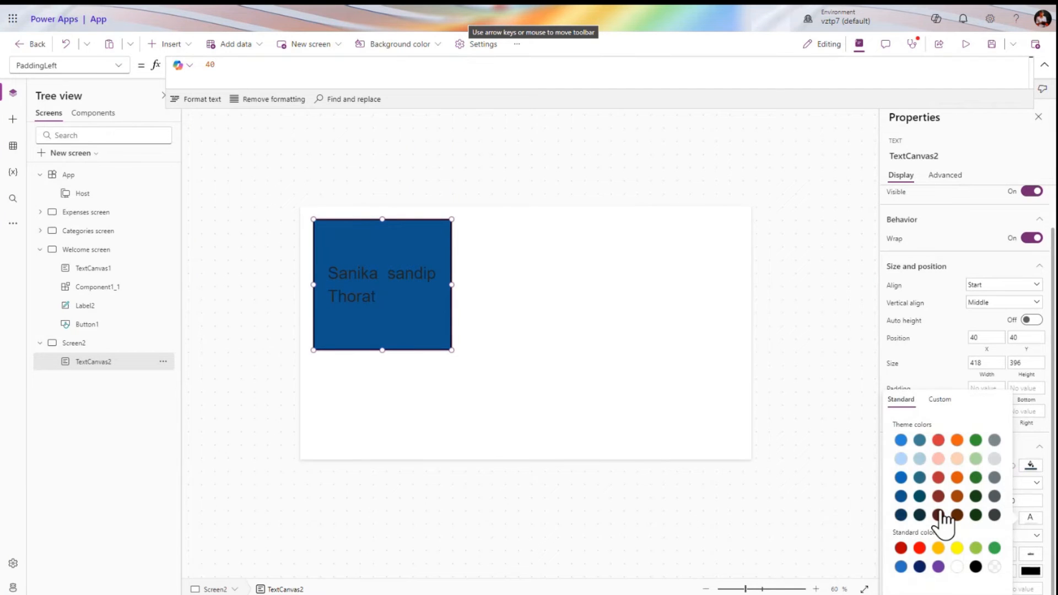
click(995, 460)
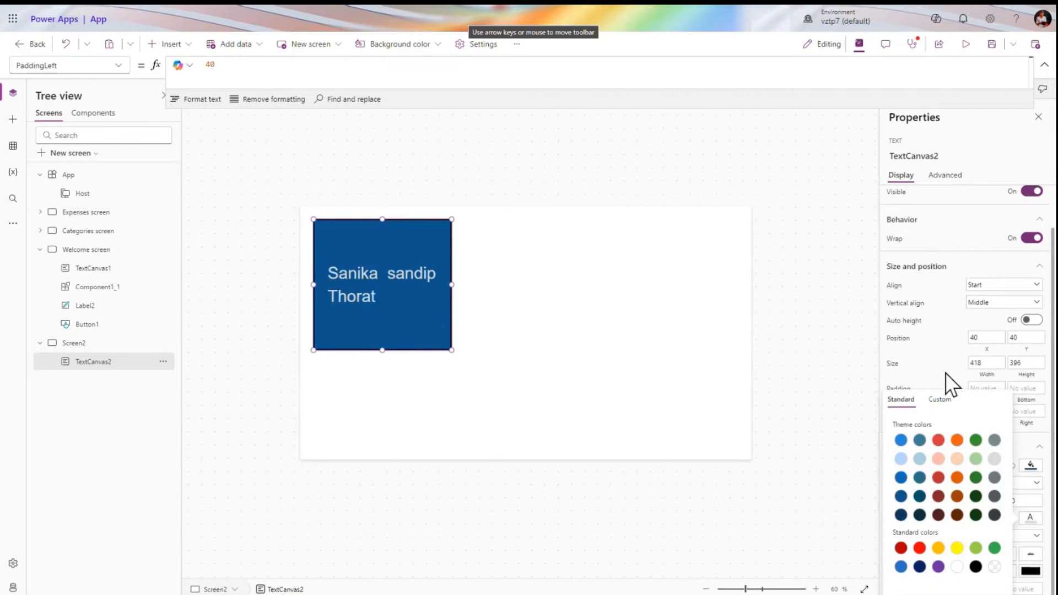
click(944, 373)
click(1018, 539)
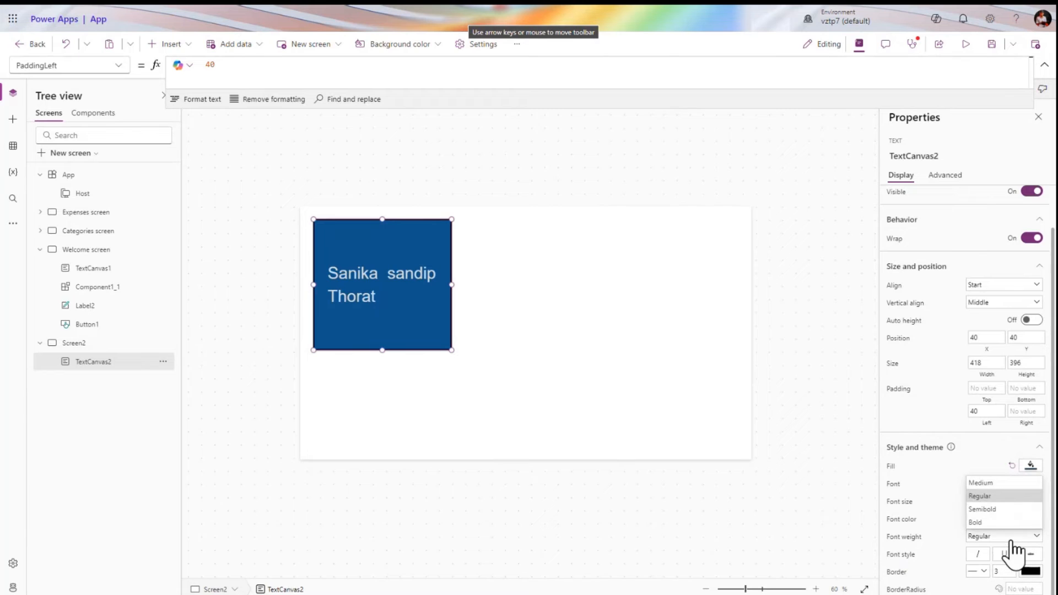
click(996, 508)
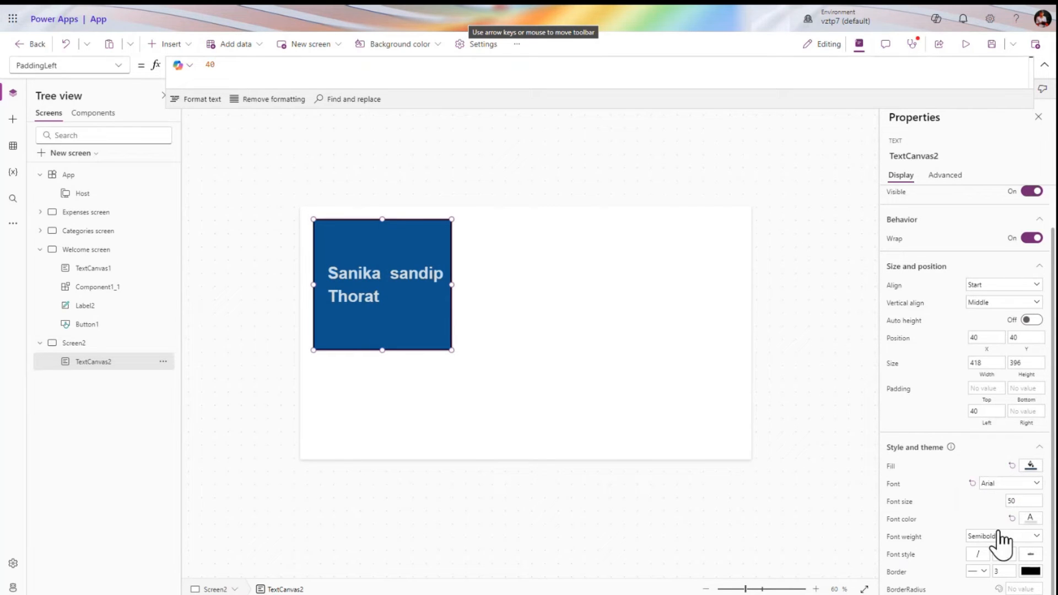
click(1000, 533)
click(995, 520)
scroll(931, 477, up, 1)
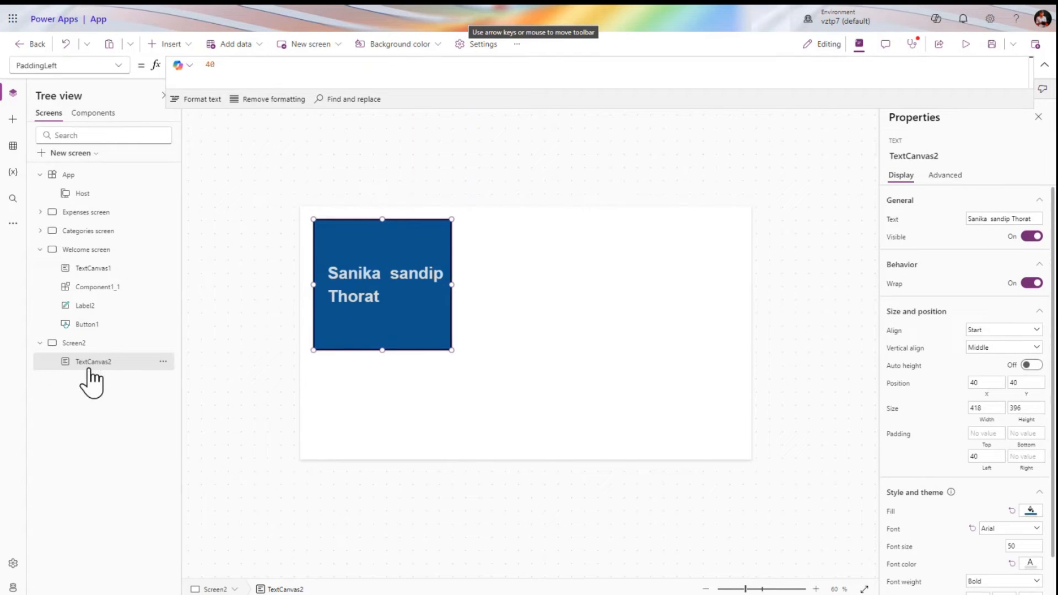
Show the blue text box's Advanced properties and browse its full property list in the formula-bar dropdown
click(946, 178)
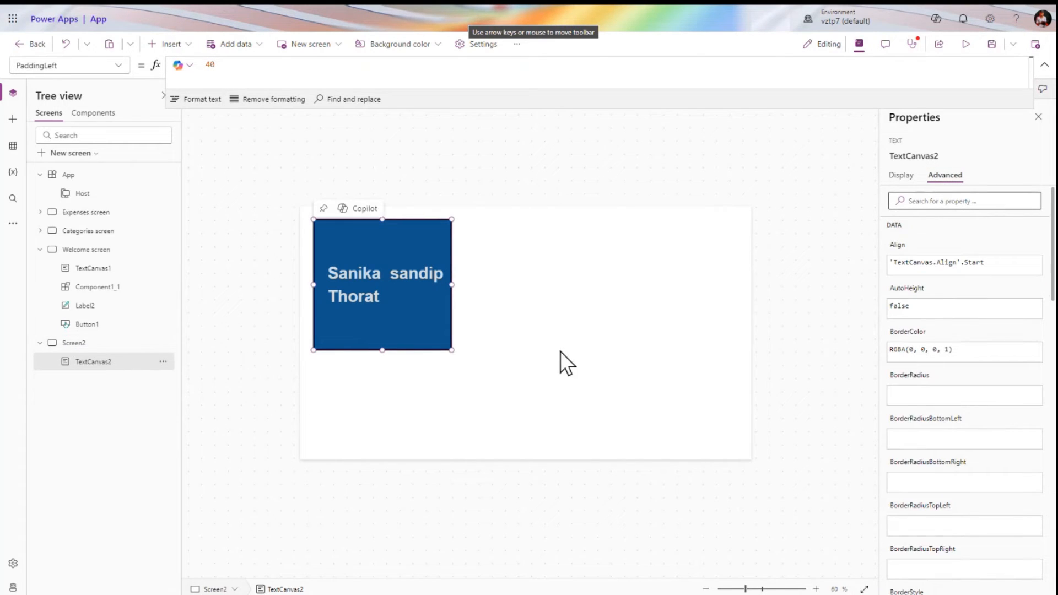
click(560, 352)
click(430, 298)
click(122, 66)
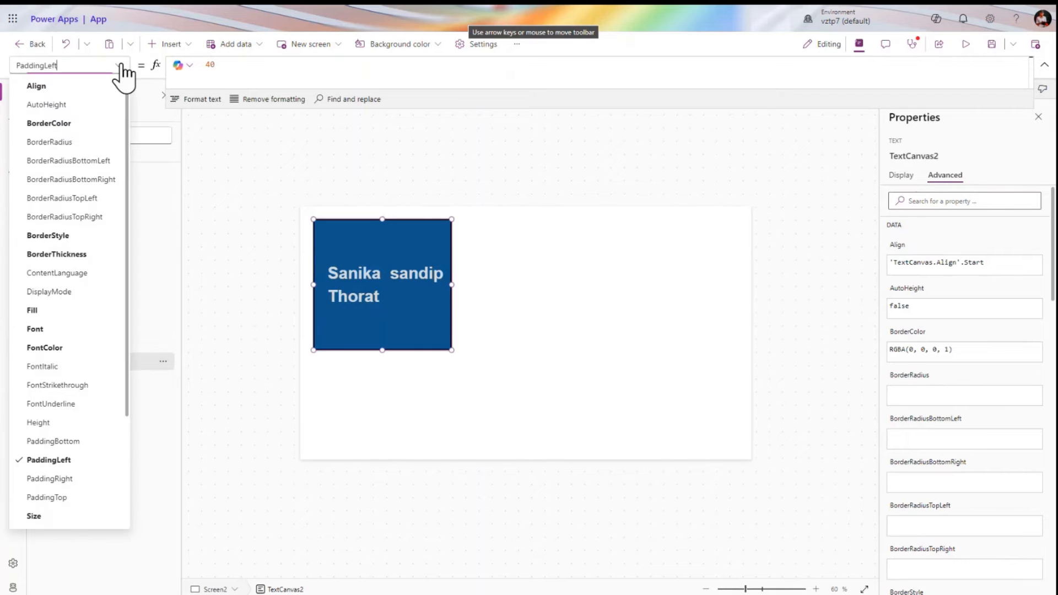
scroll(83, 205, down, 3)
scroll(83, 205, up, 4)
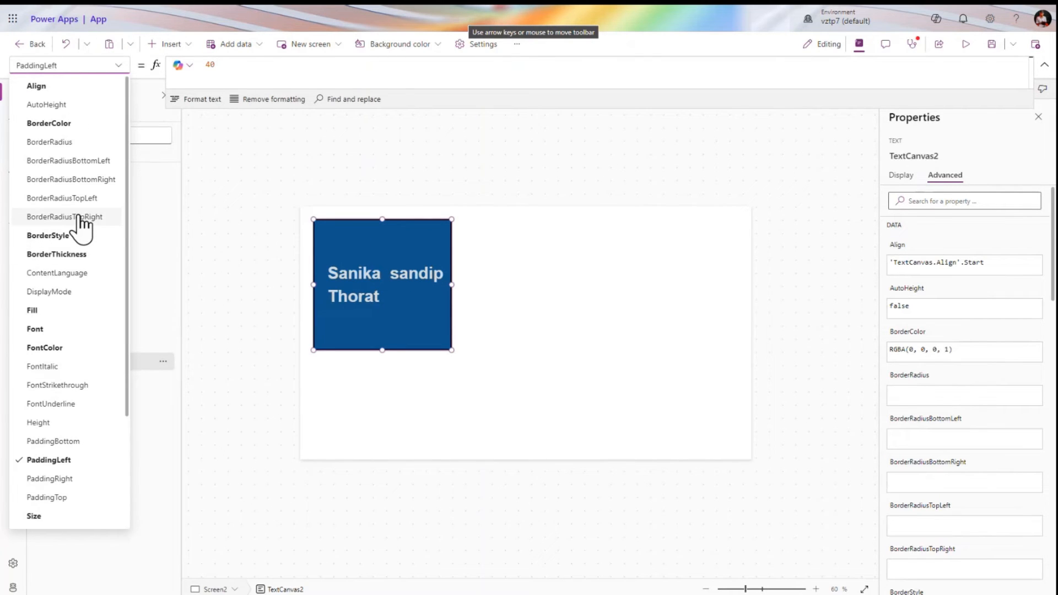
click(302, 196)
Insert a classic Text label onto Screen2 by searching 'lab'
click(171, 45)
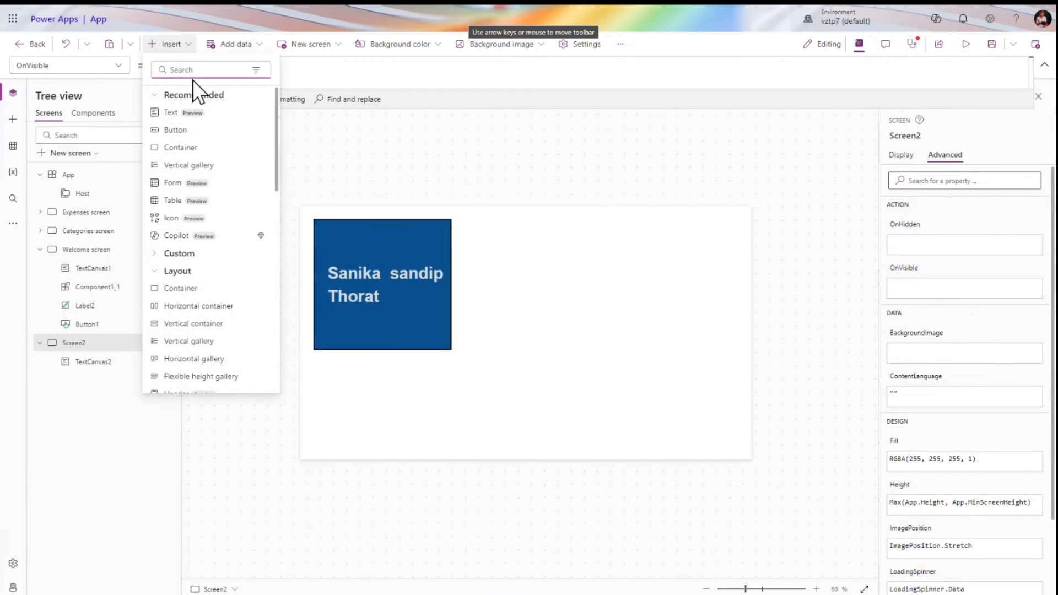
text(labe)
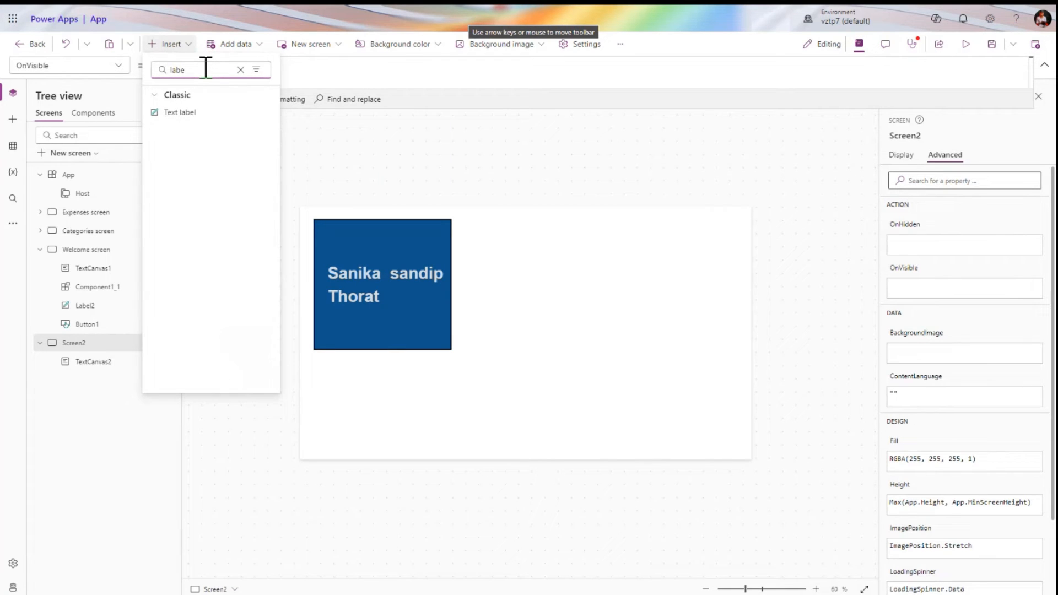
click(187, 113)
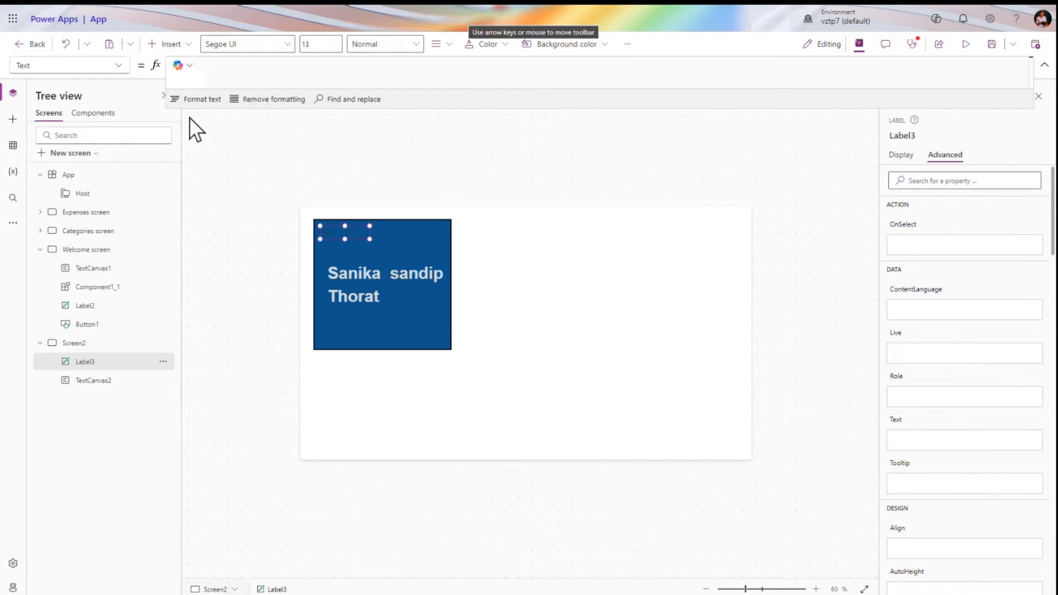
Move Label3 to the right of the blue box and enlarge it into a big box
drag(355, 236, 539, 243)
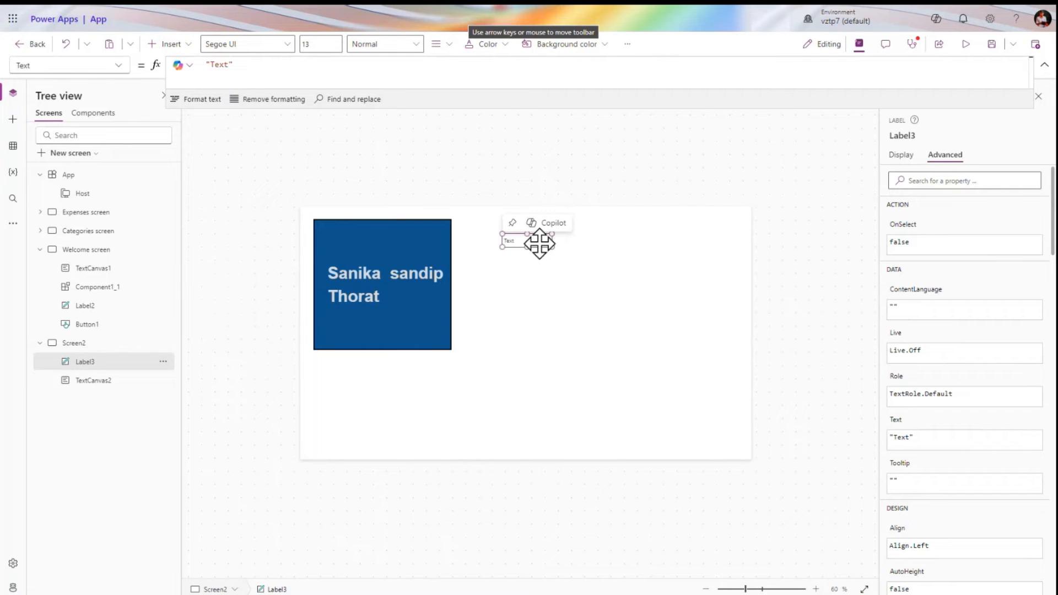
drag(551, 247, 672, 354)
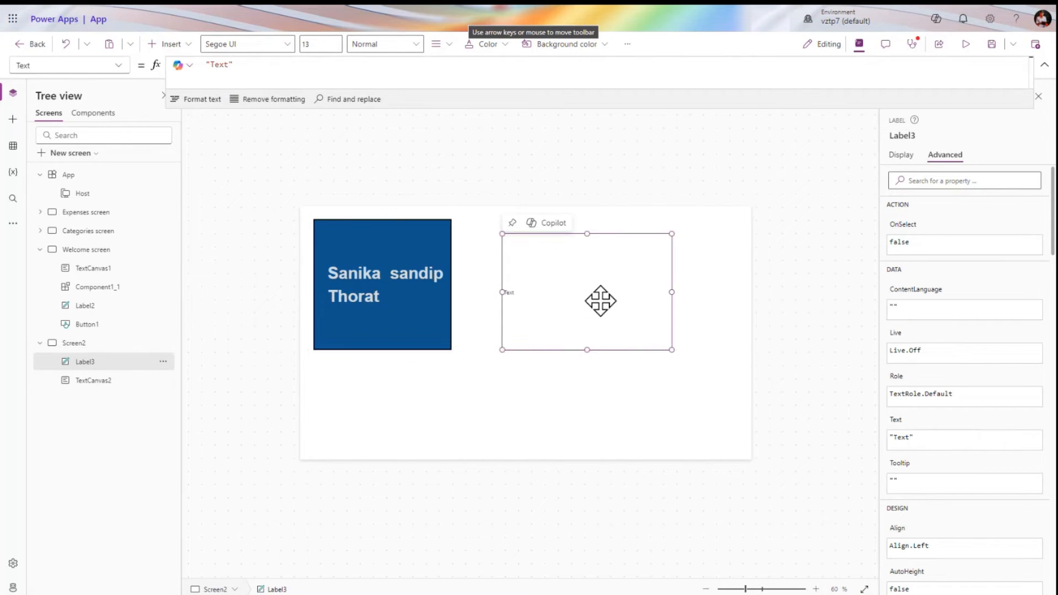
mouse_move(600, 299)
mouse_down()
mouse_move(583, 288)
mouse_move(585, 298)
mouse_up()
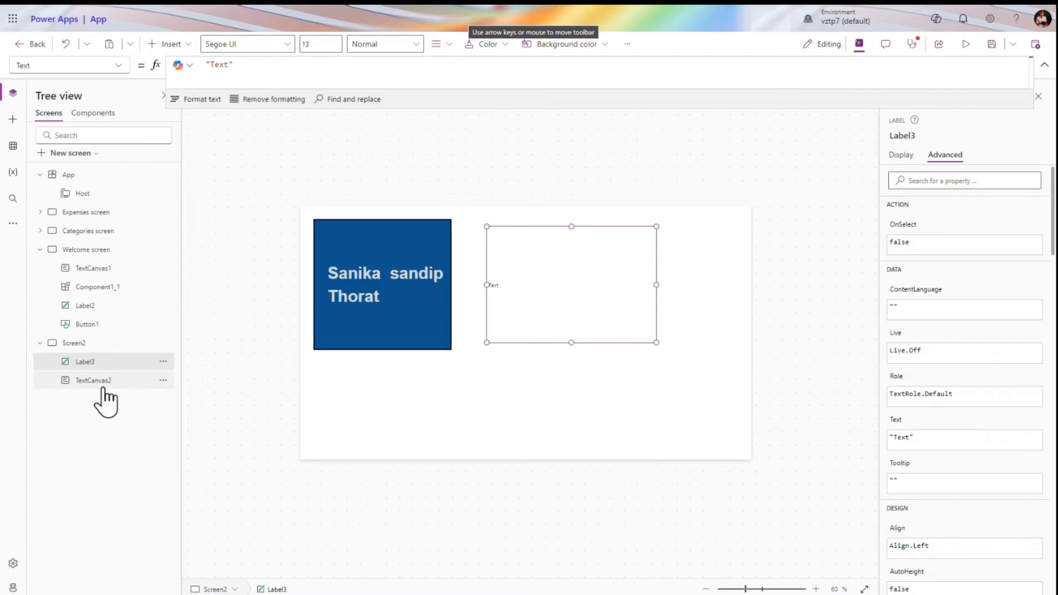
click(102, 380)
click(102, 368)
click(101, 381)
click(103, 363)
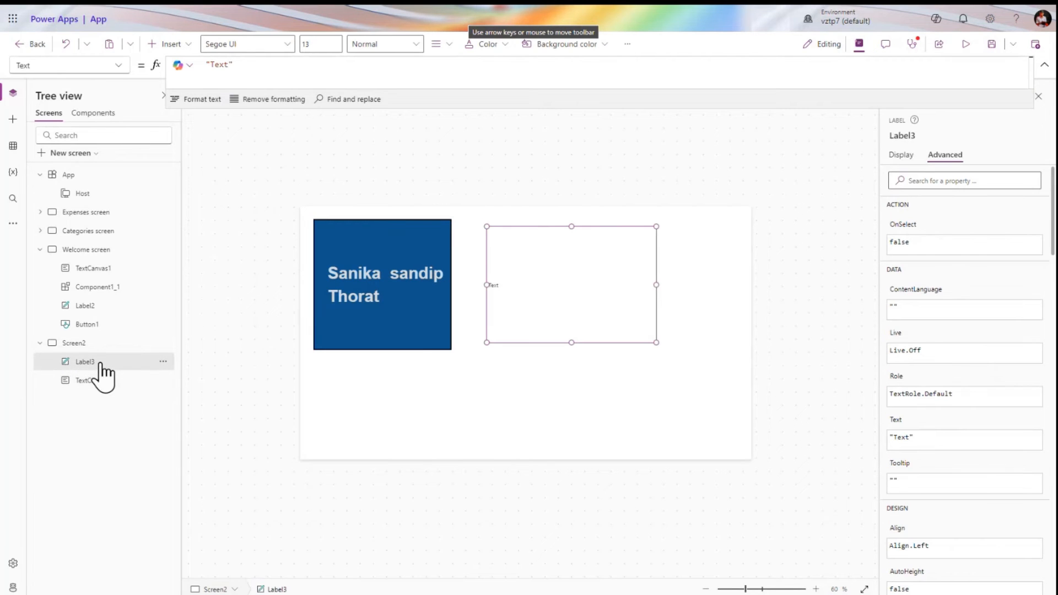
Replace Label3's OnSelect false with Navigate('Welcome screen') and run the app in preview
click(903, 233)
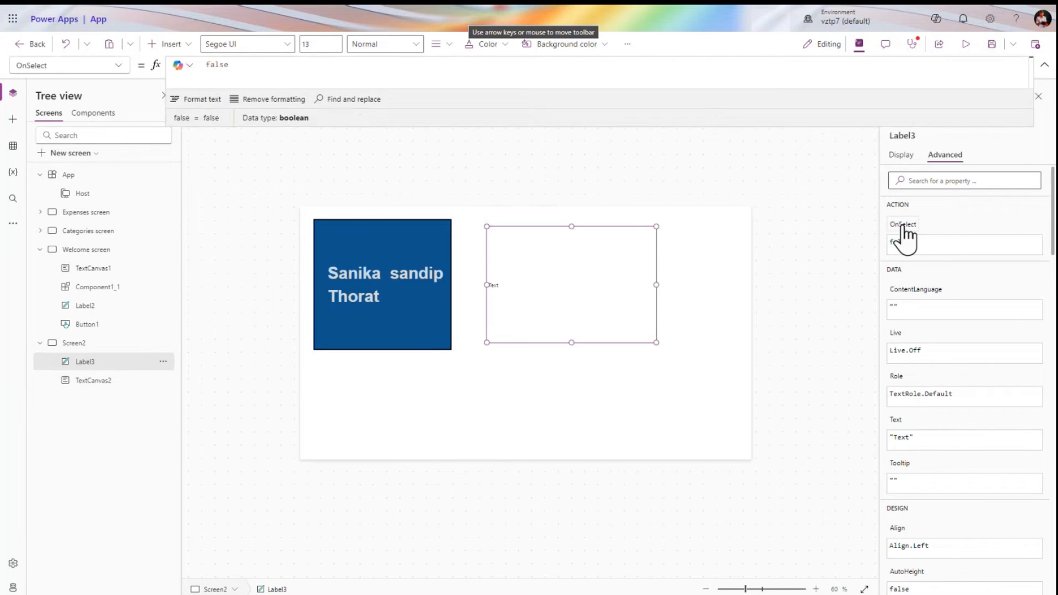
key(ctrl+a)
text(navi)
click(317, 72)
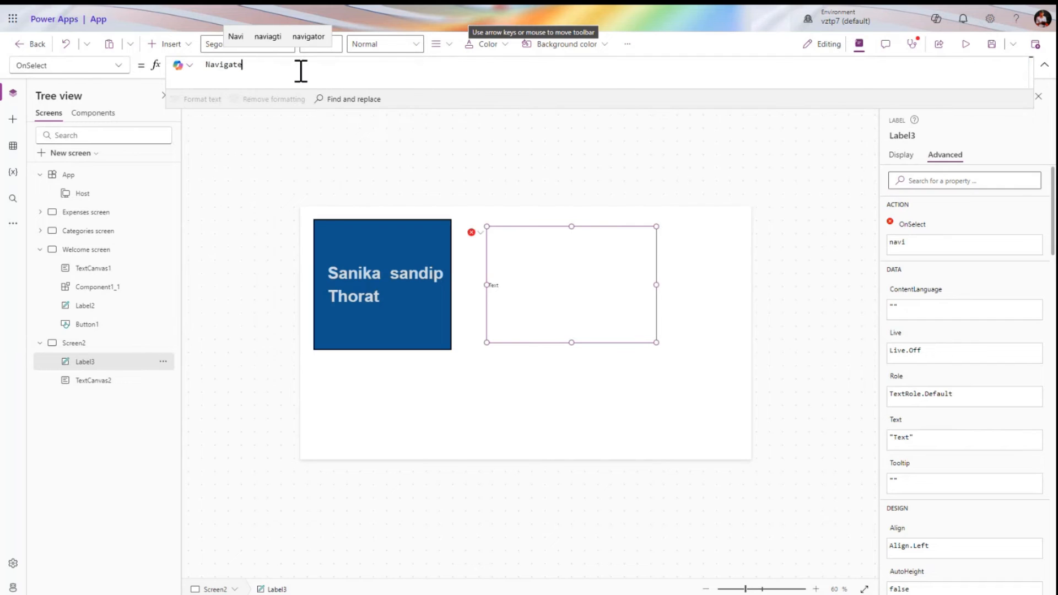
text(()
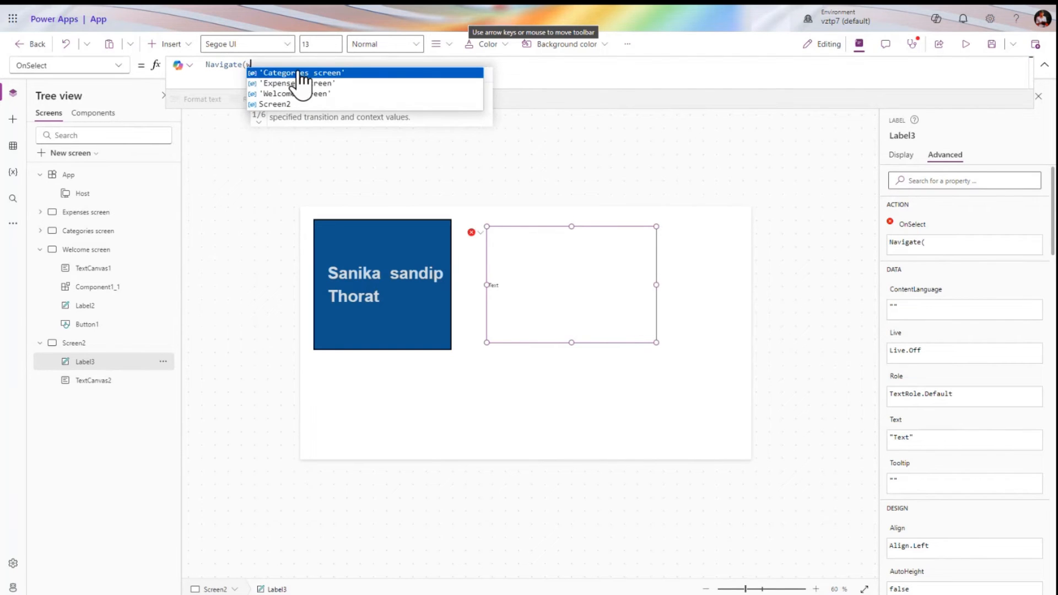
text(we)
click(342, 93)
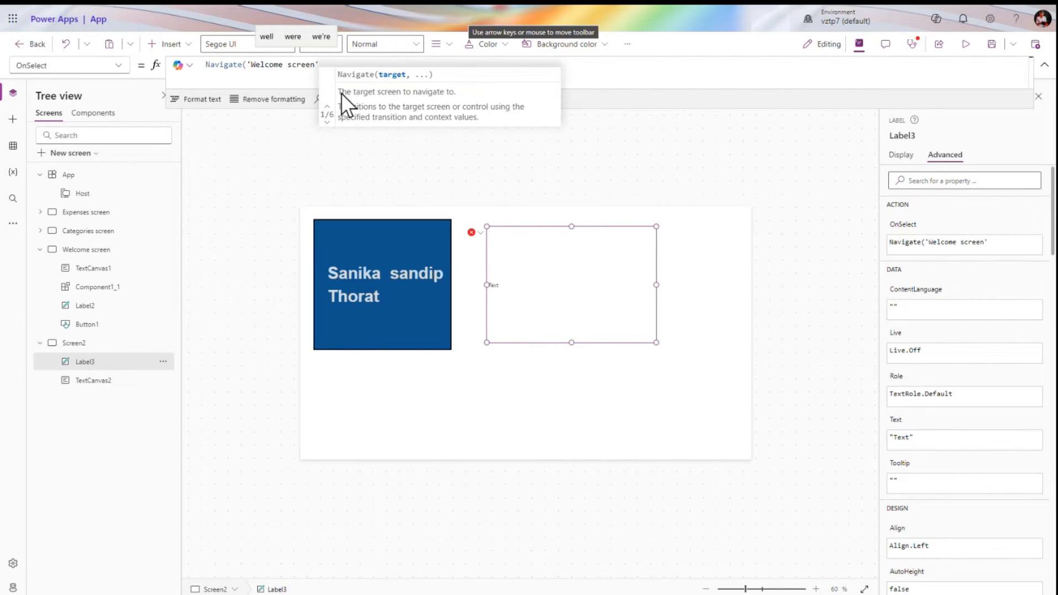
text())
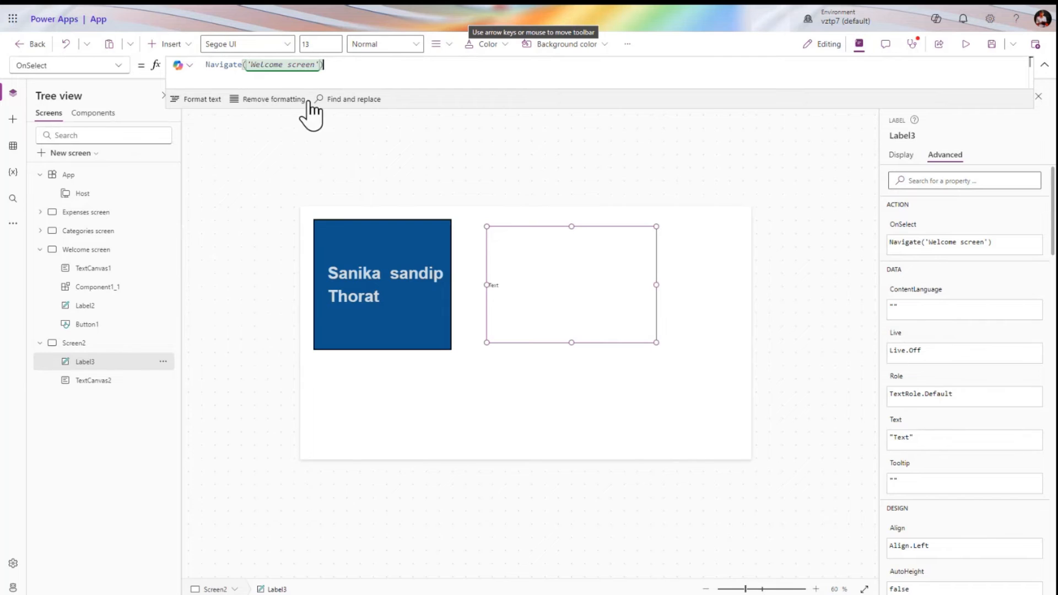
click(367, 296)
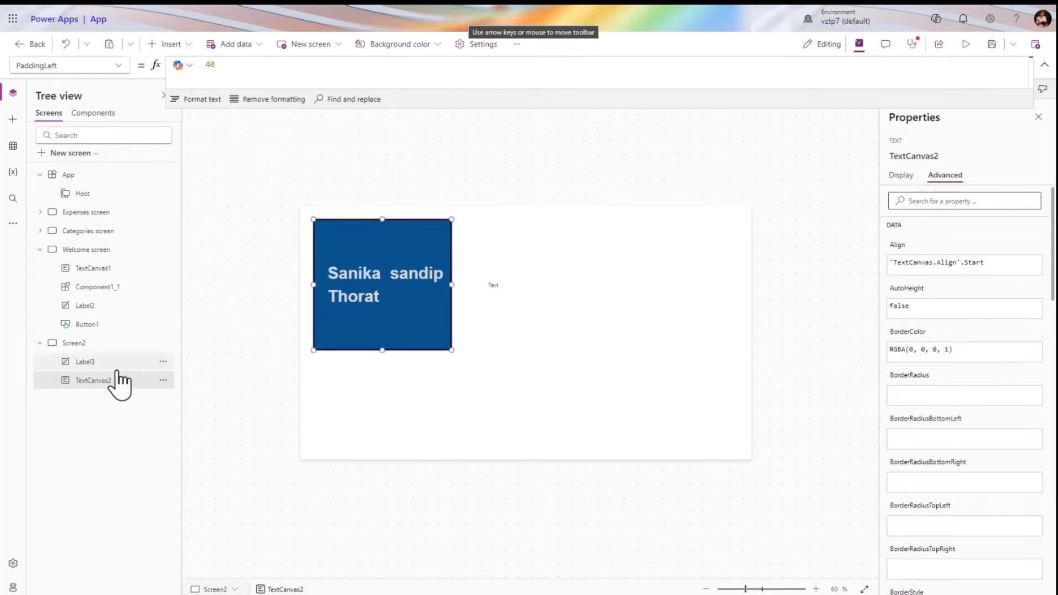
click(534, 282)
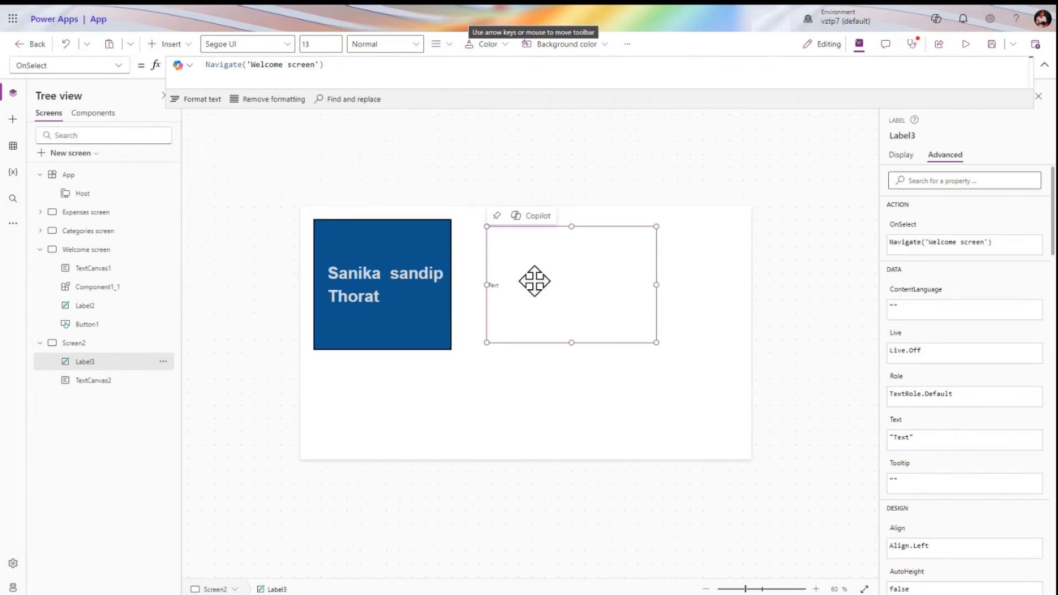
click(964, 45)
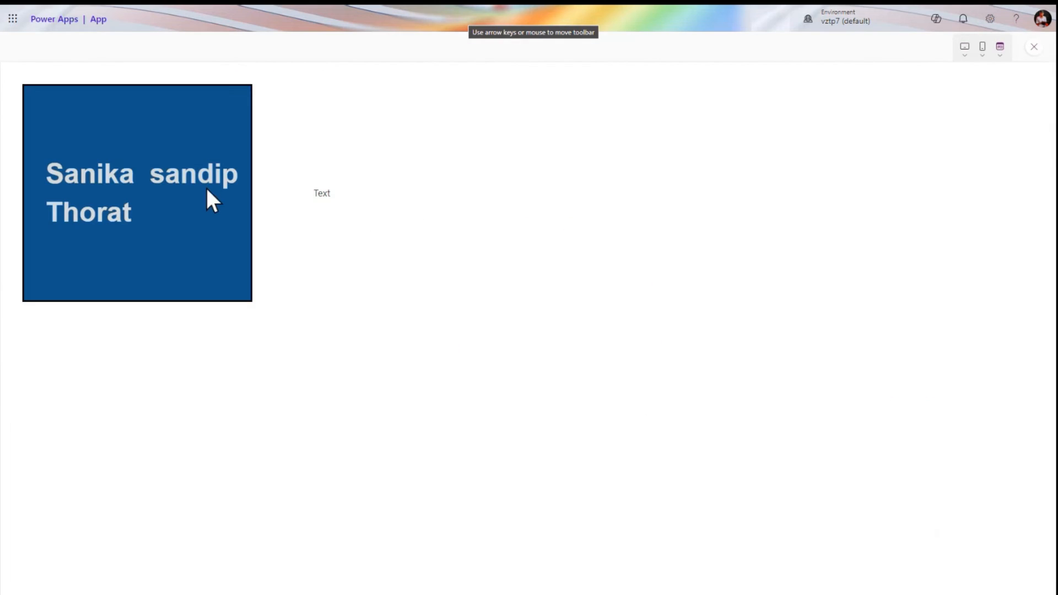
double_click(200, 173)
click(199, 173)
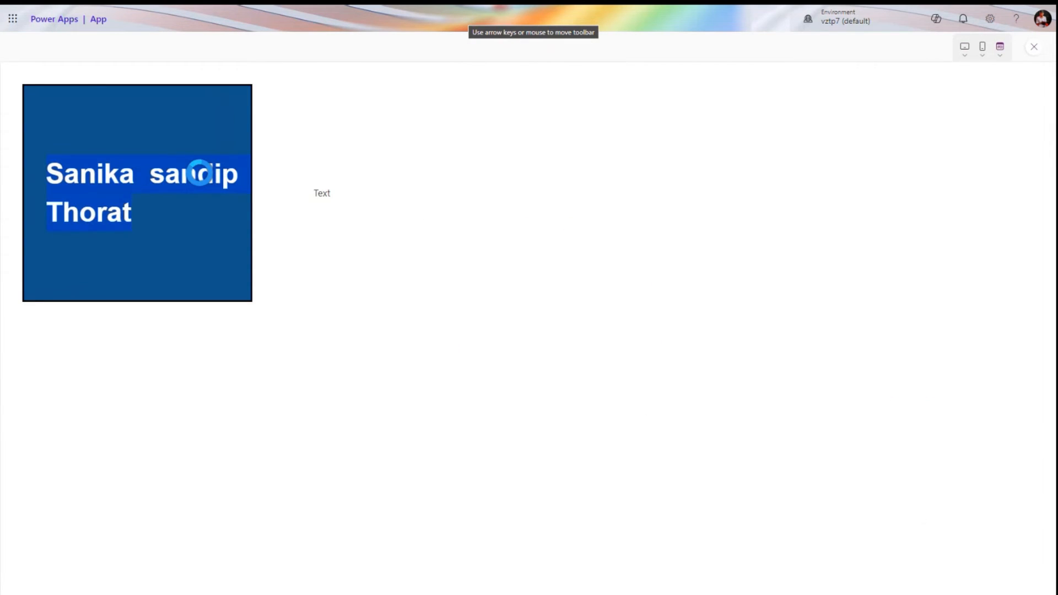
click(338, 198)
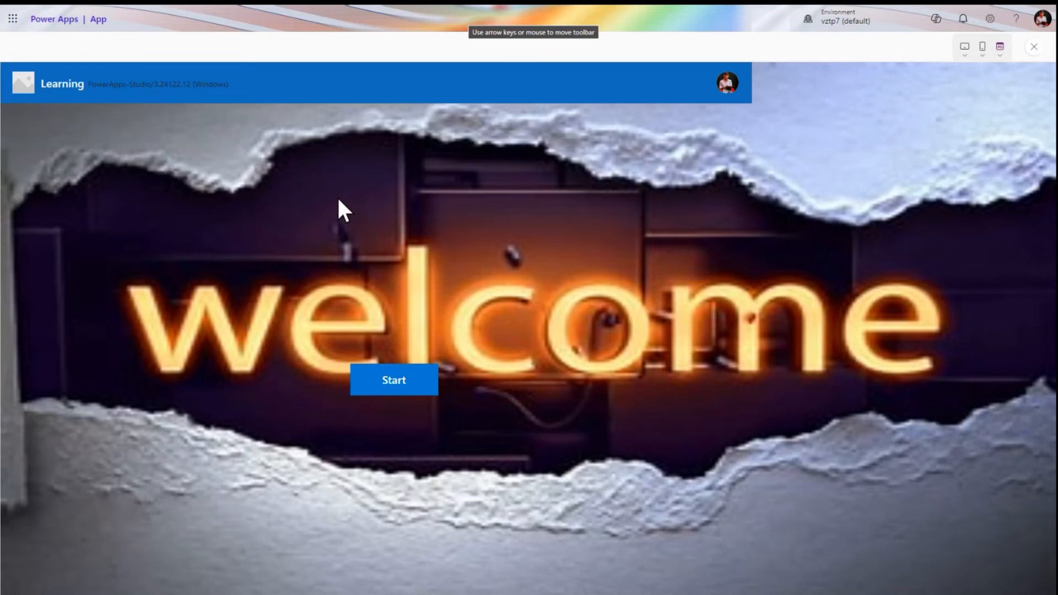
click(1034, 46)
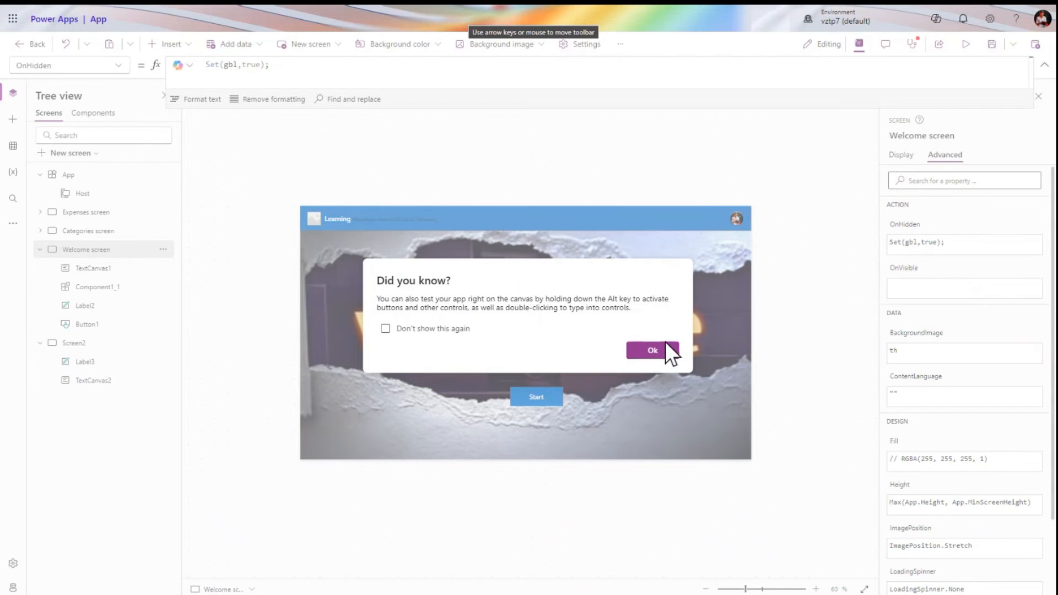
click(665, 357)
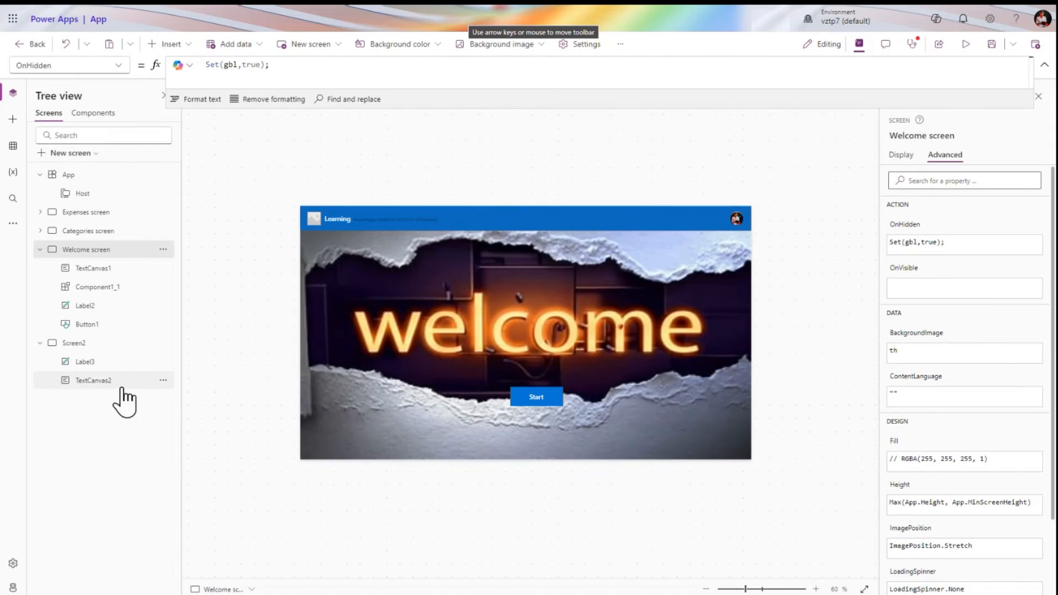
click(98, 366)
click(429, 433)
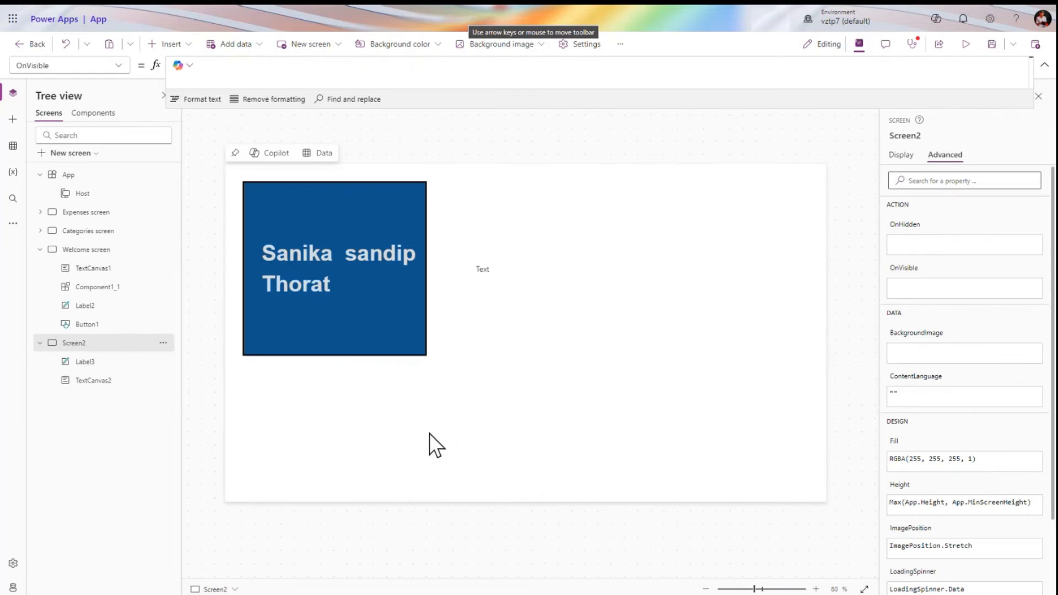
Insert a button and drag ButtonCanvas1 to the right of the blue name box
click(173, 44)
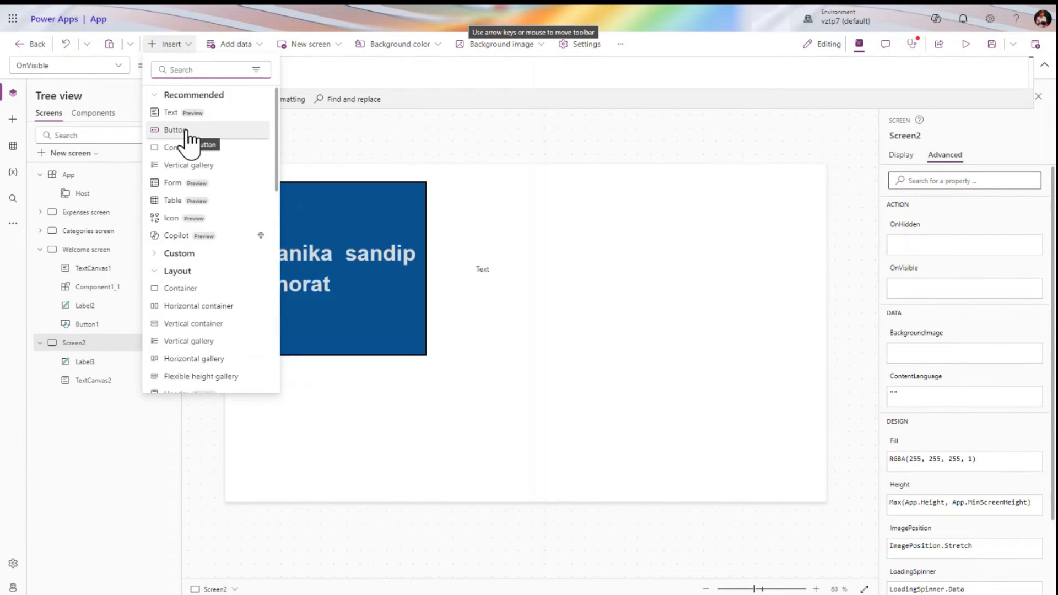
click(187, 135)
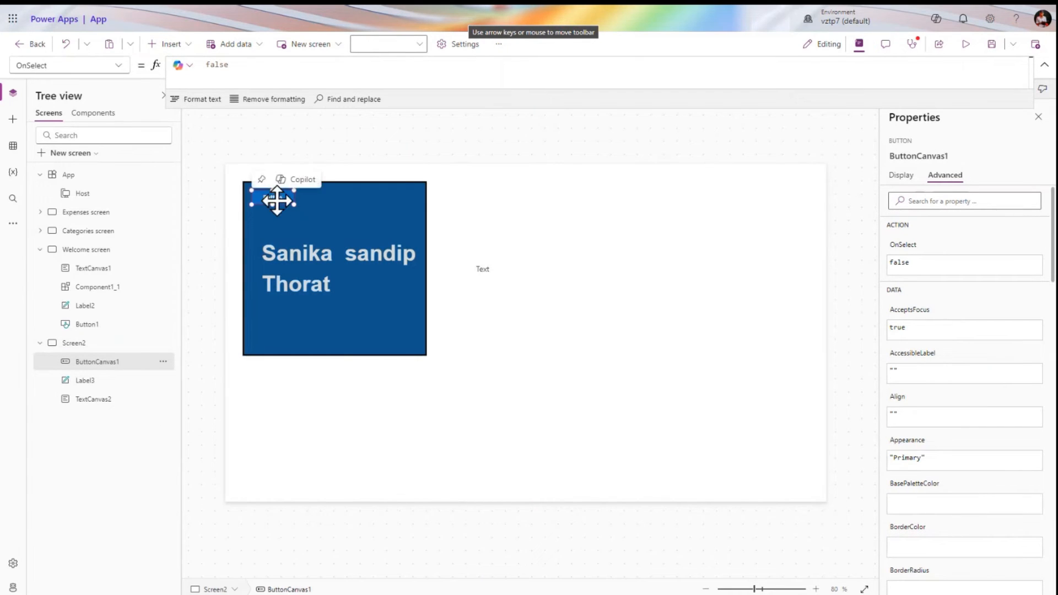
drag(279, 200, 517, 194)
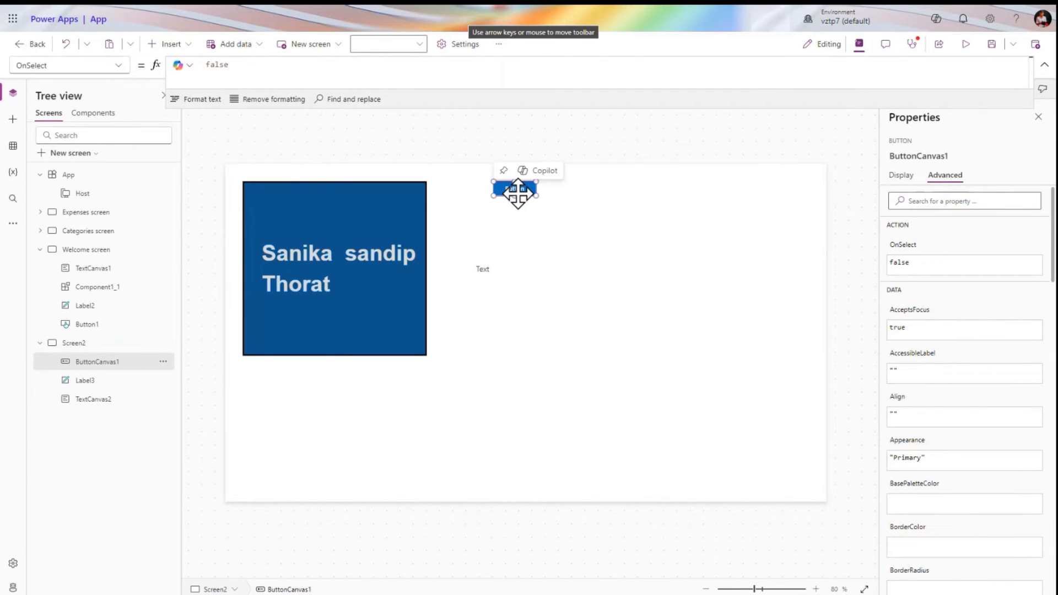
Look over TextCanvas2's Display properties, then reselect the new button
click(342, 231)
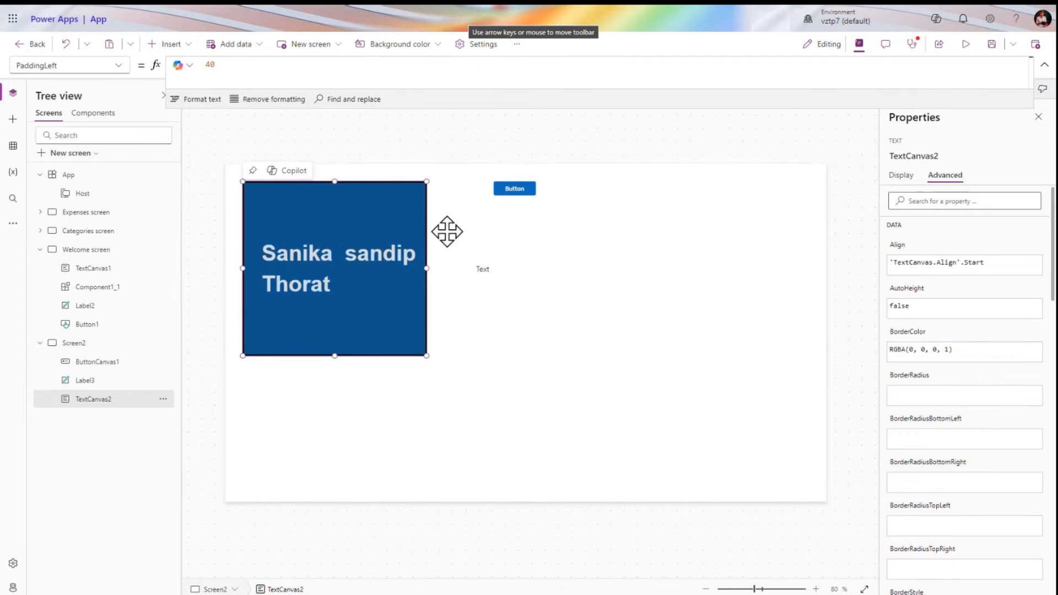
click(893, 179)
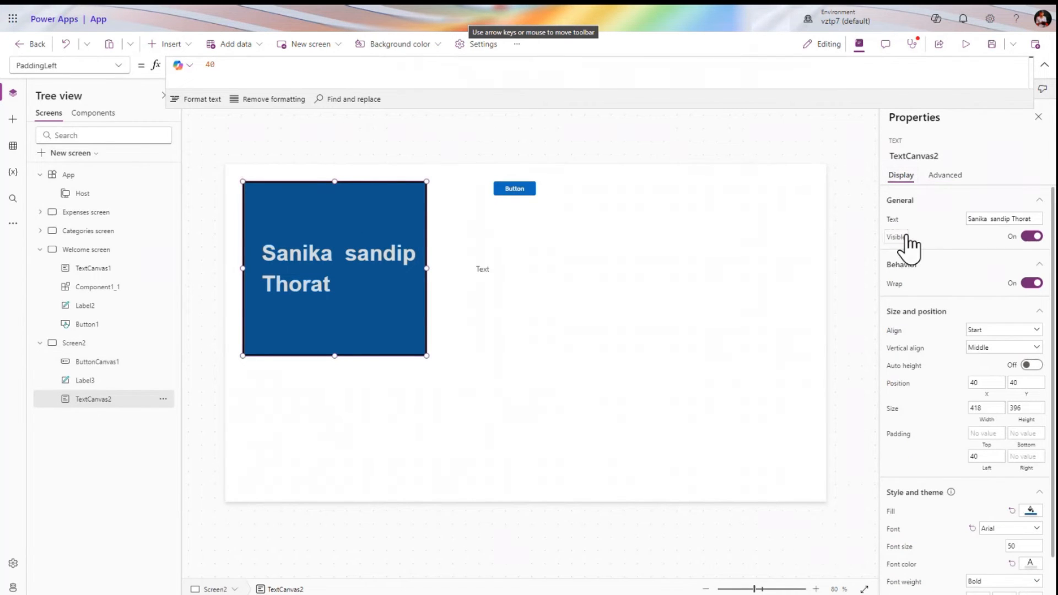
scroll(916, 371, down, 1)
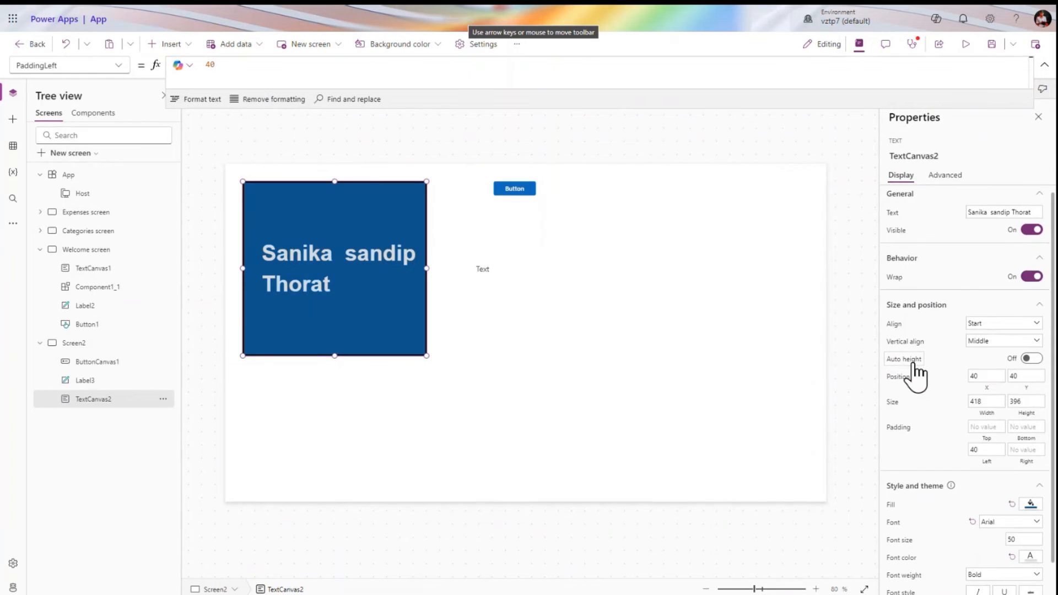
scroll(914, 364, up, 2)
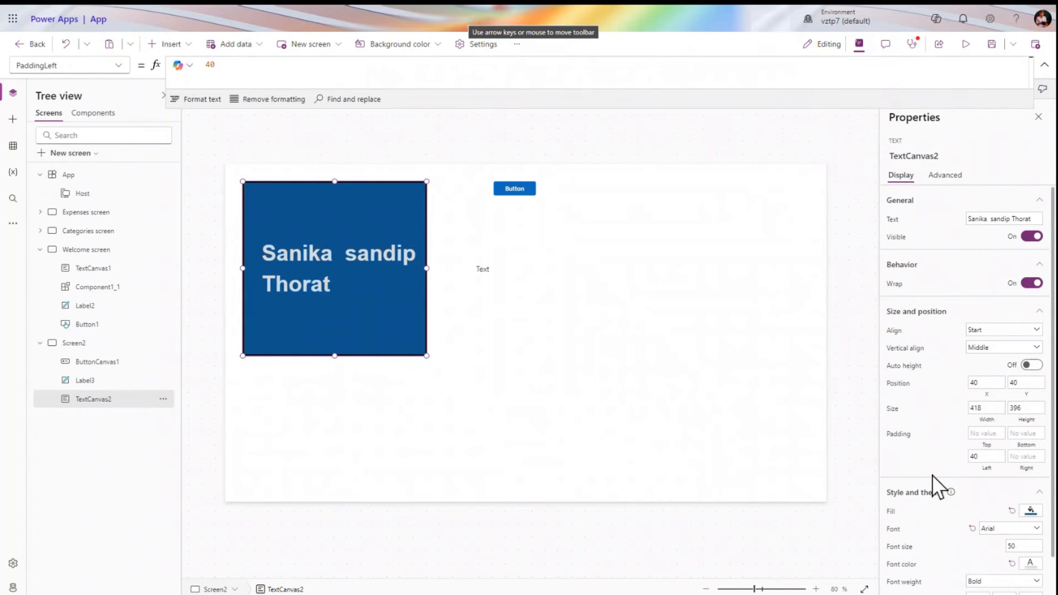
scroll(931, 475, down, 1)
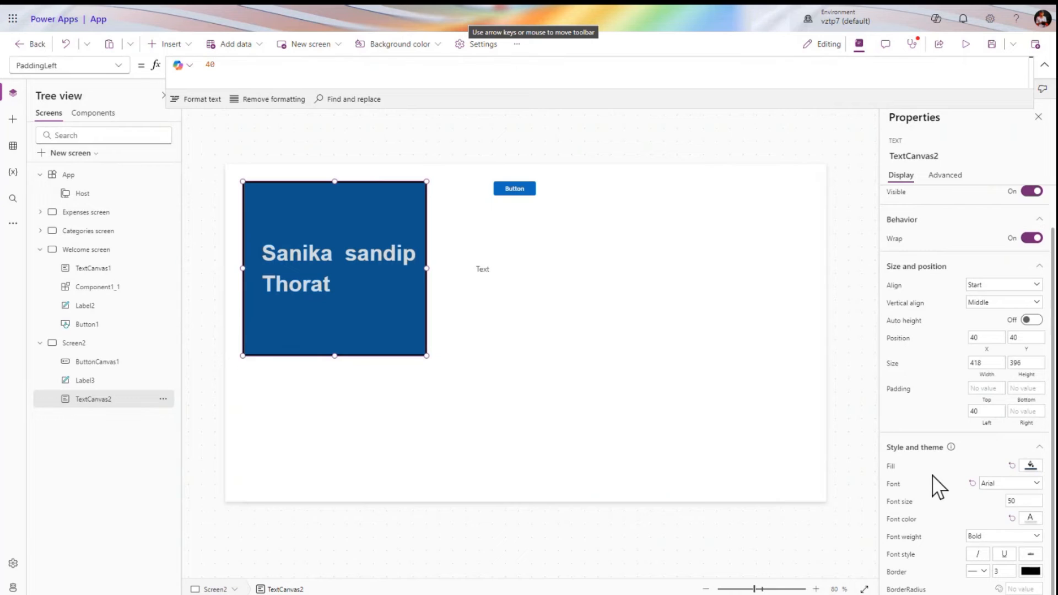
click(514, 189)
Drag the small Text label below the blue name box
click(331, 238)
click(512, 245)
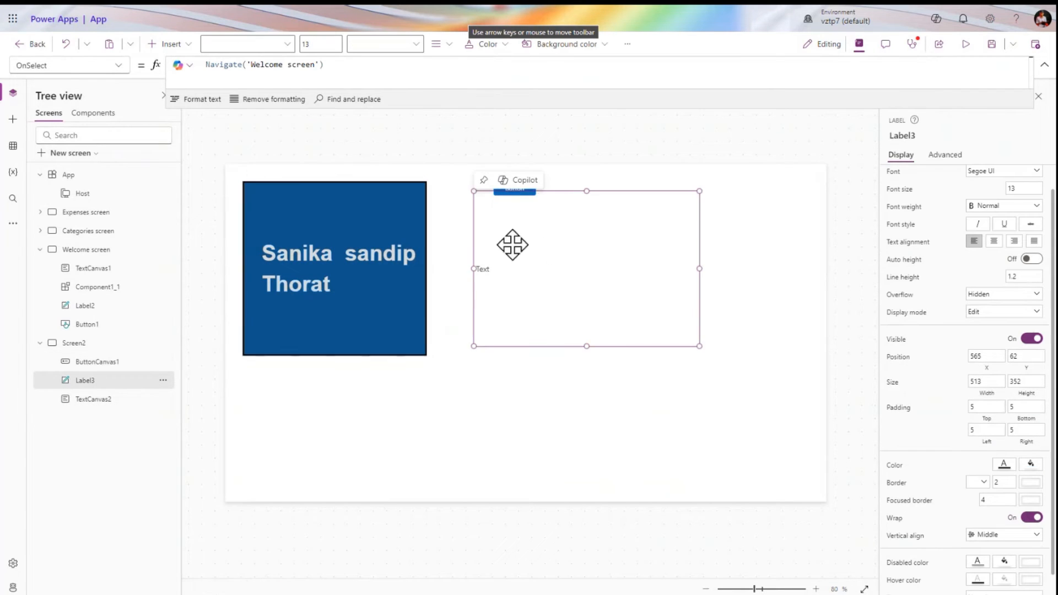
drag(531, 266, 490, 360)
Give ButtonCanvas1 the plus Add icon and change its caption to Add
click(512, 189)
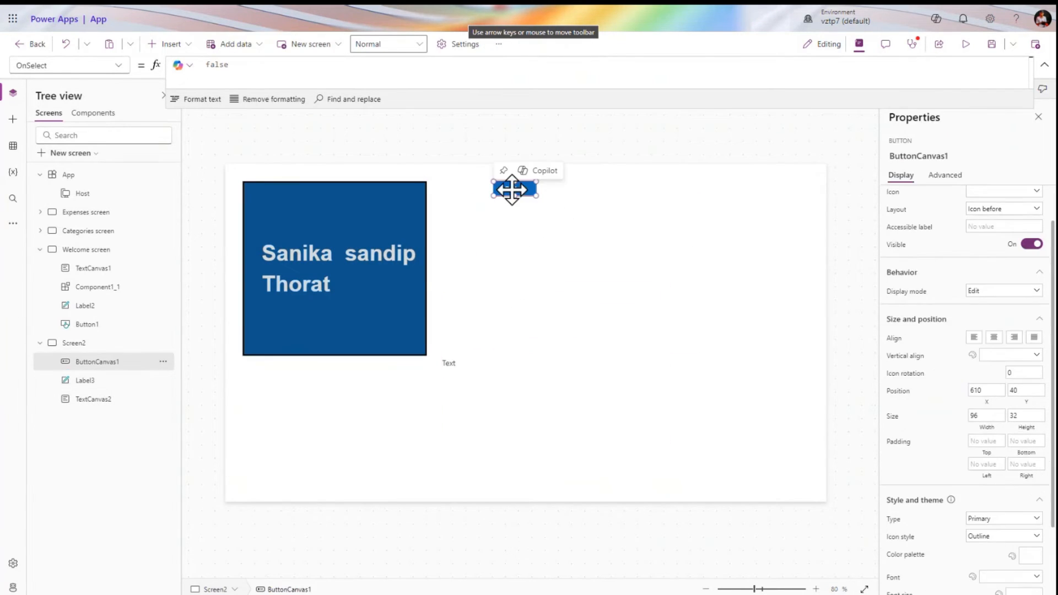
scroll(928, 236, up, 1)
click(1002, 219)
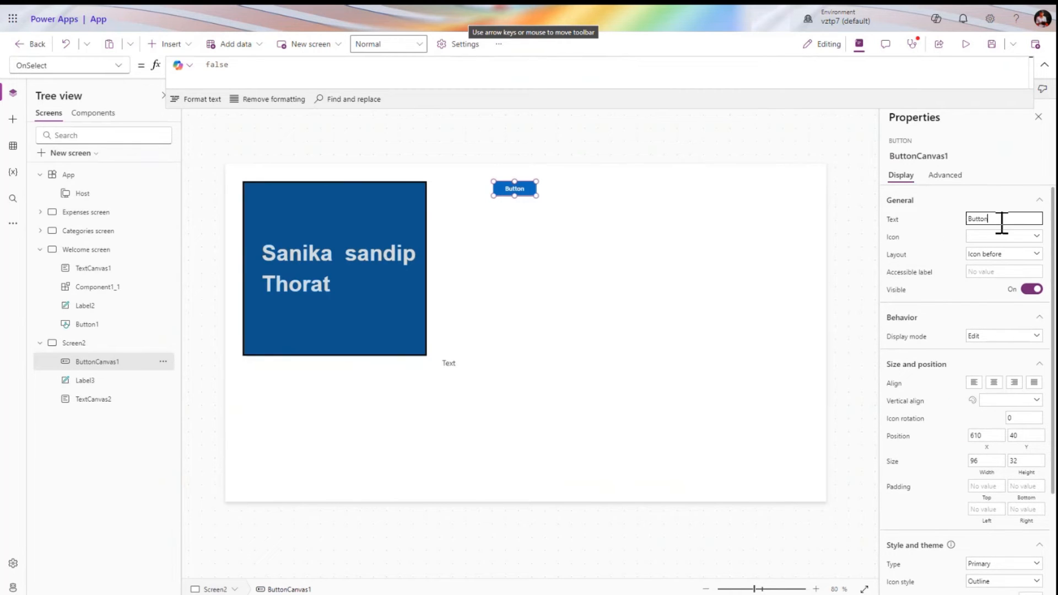
click(1000, 237)
click(906, 287)
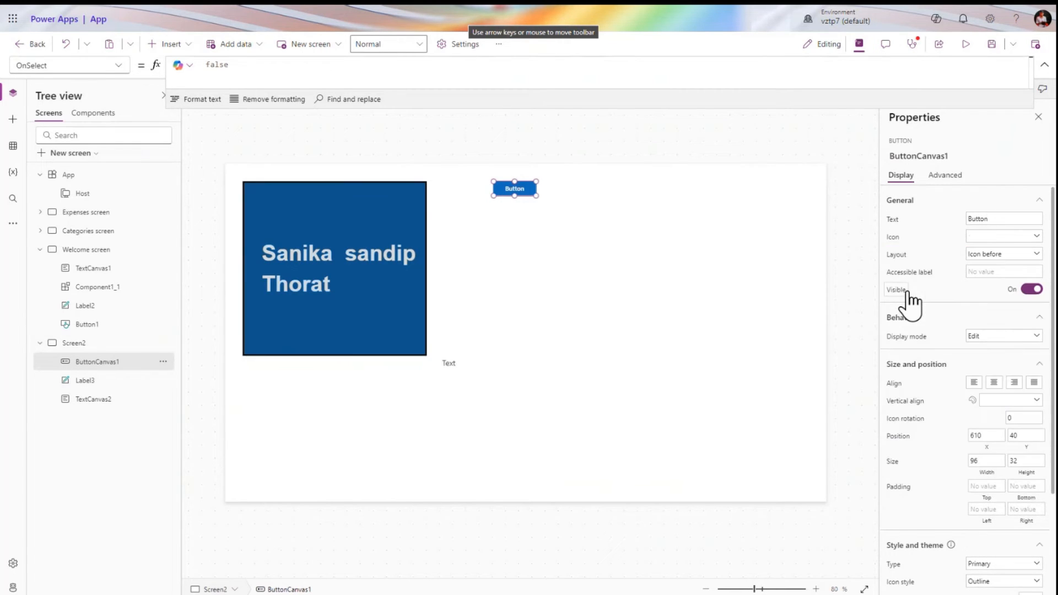
double_click(1001, 219)
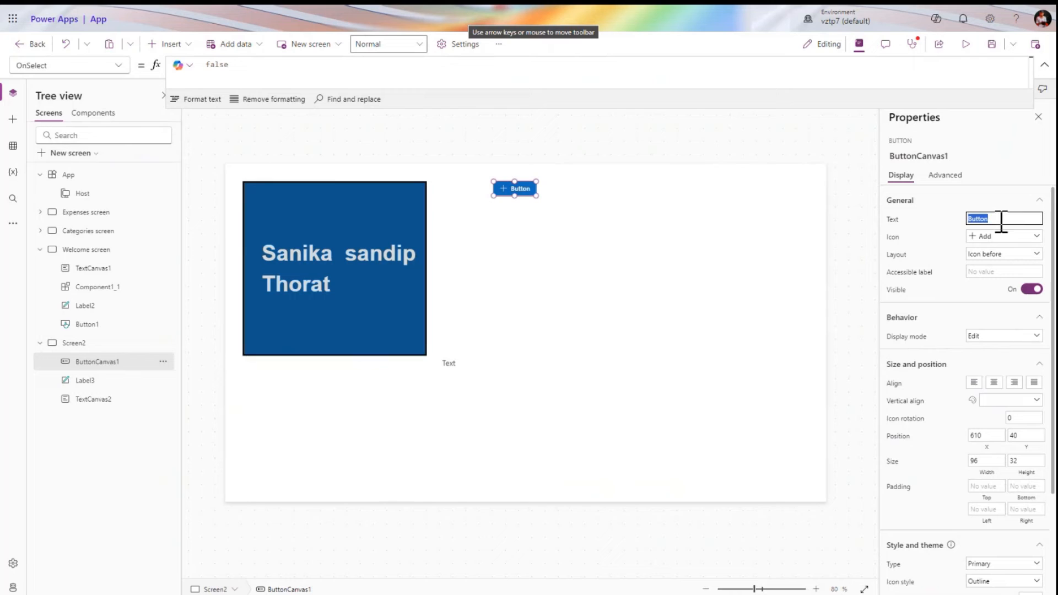
text(Add)
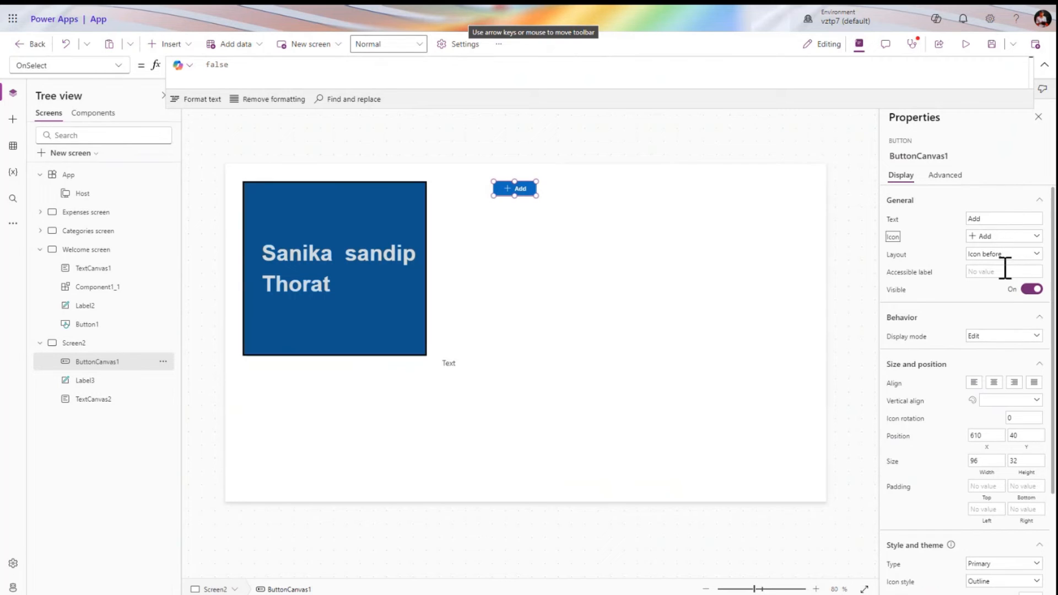
click(999, 271)
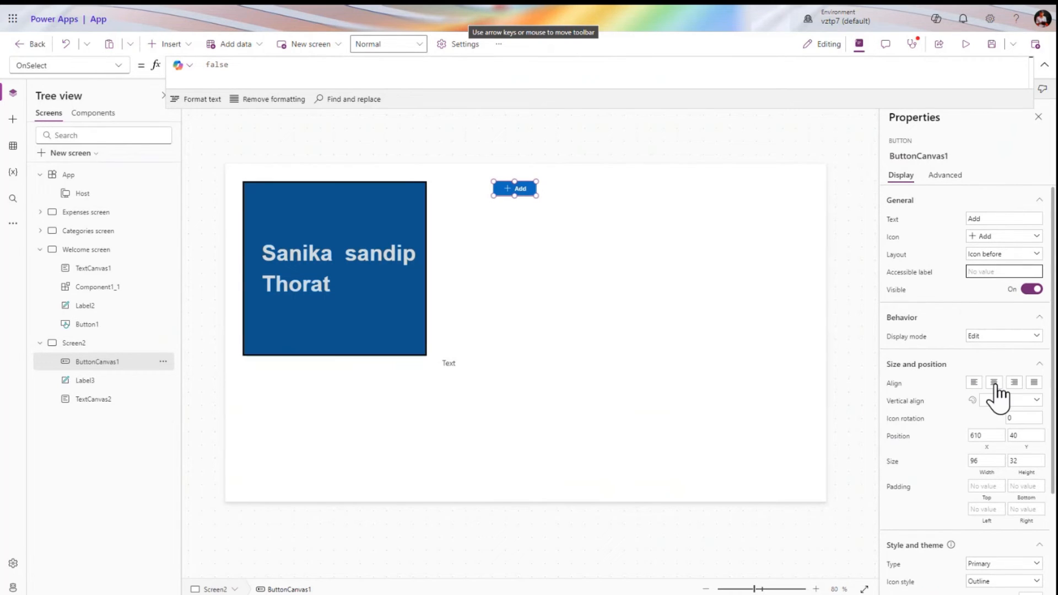
scroll(1000, 436, down, 3)
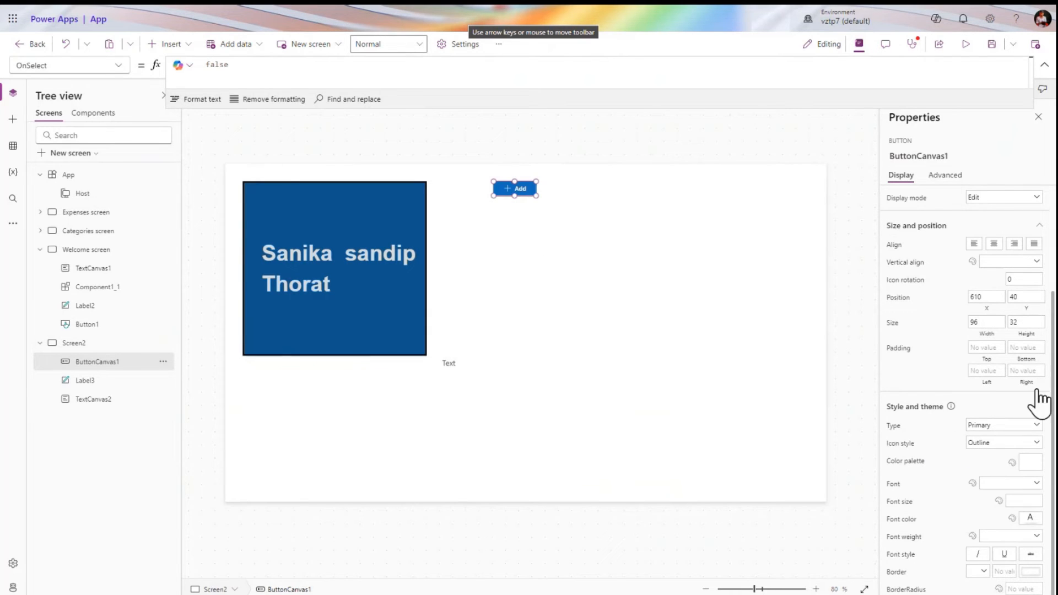
Resize the Add button to 309 by 250, keeping Primary type and Outline icon style
drag(536, 196, 630, 291)
click(1010, 427)
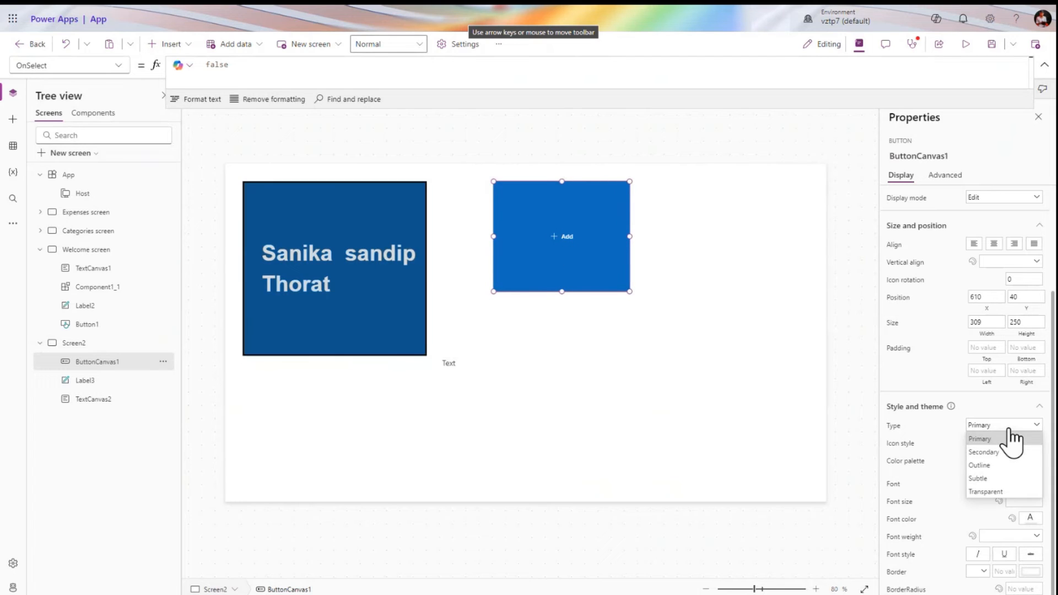
click(1009, 436)
click(1009, 441)
click(1010, 441)
Try dark brown custom colours and then grey for the button's colour palette
click(1028, 464)
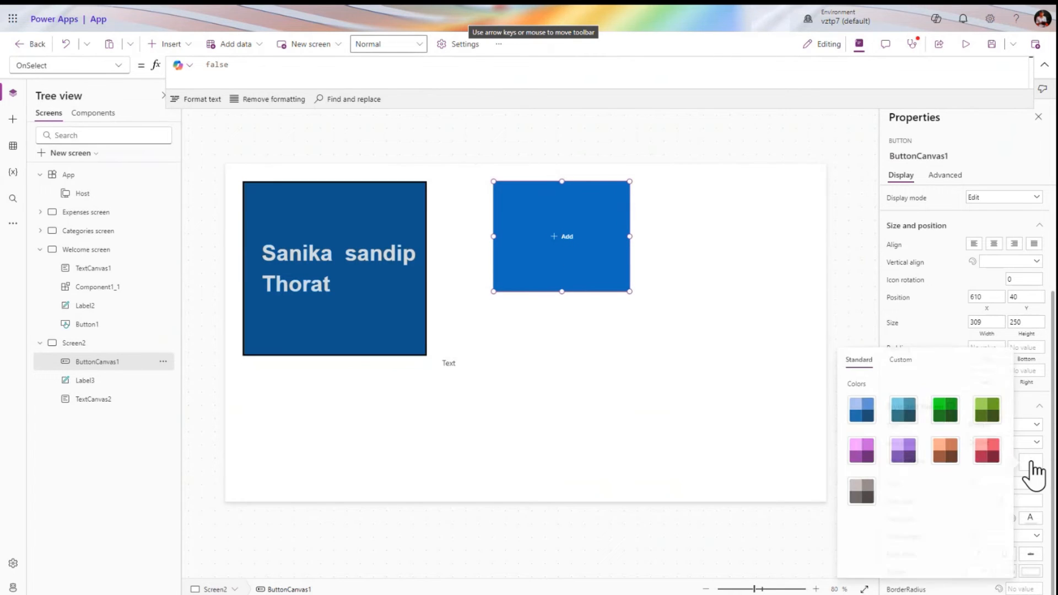
click(898, 359)
click(921, 458)
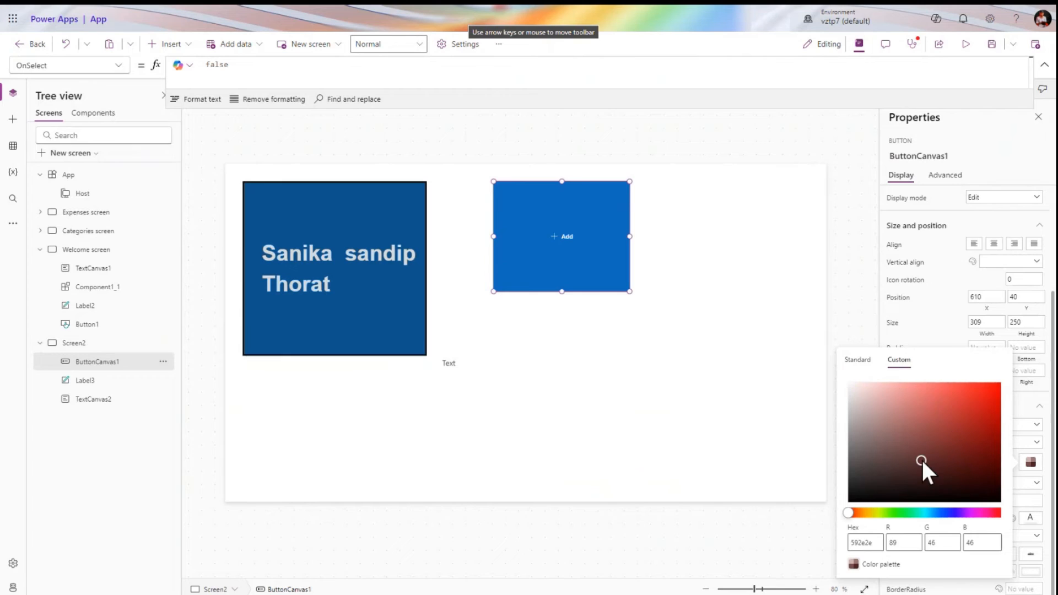
drag(921, 458, 804, 389)
click(848, 363)
click(933, 313)
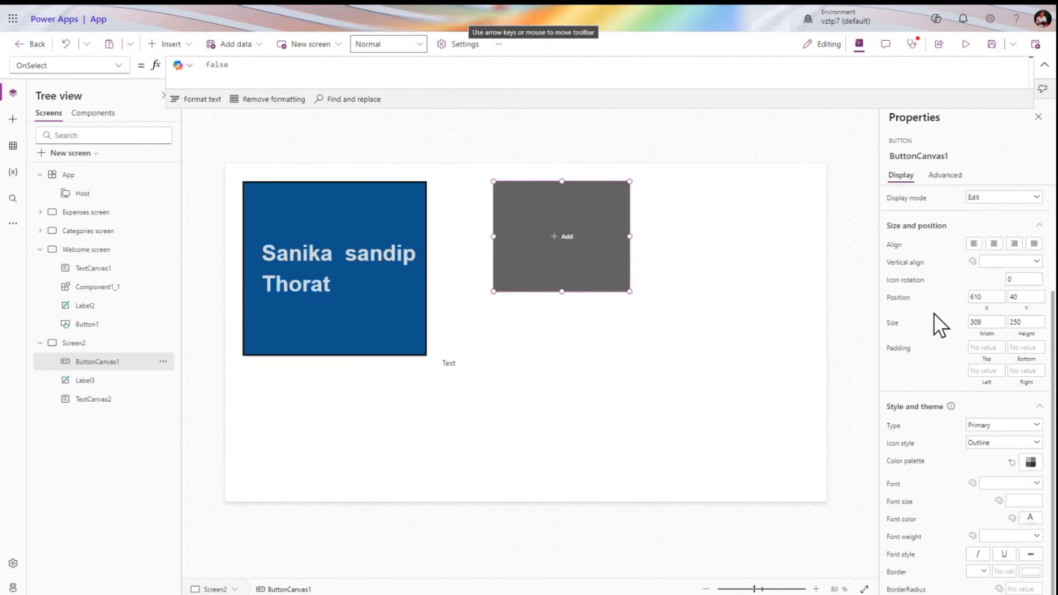
Set the button font to Lato Black and return its colour to blue, RGBA(5, 102, 178, 1)
click(998, 484)
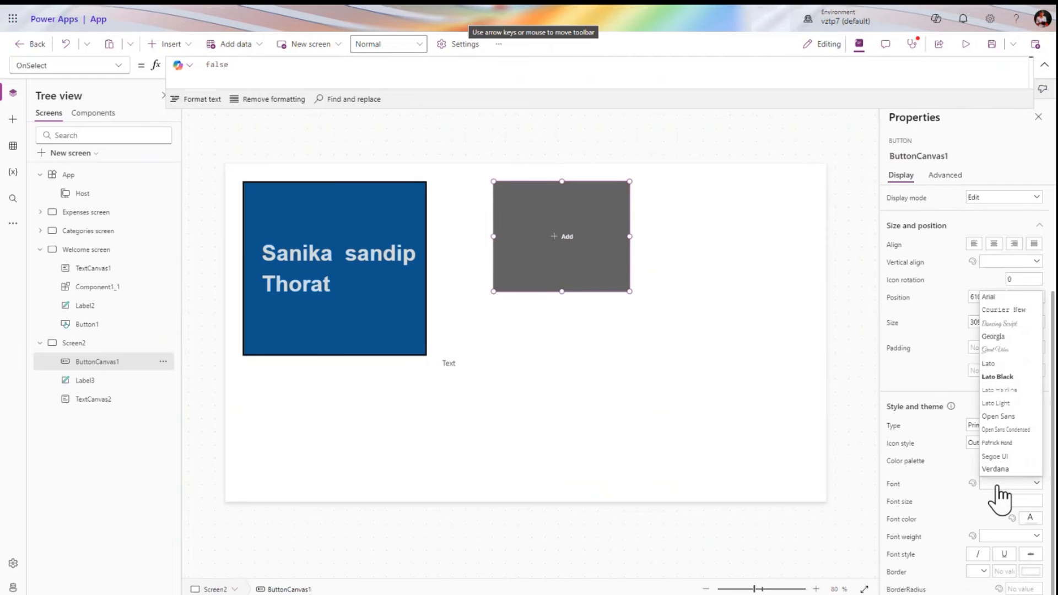
click(1011, 408)
click(1030, 462)
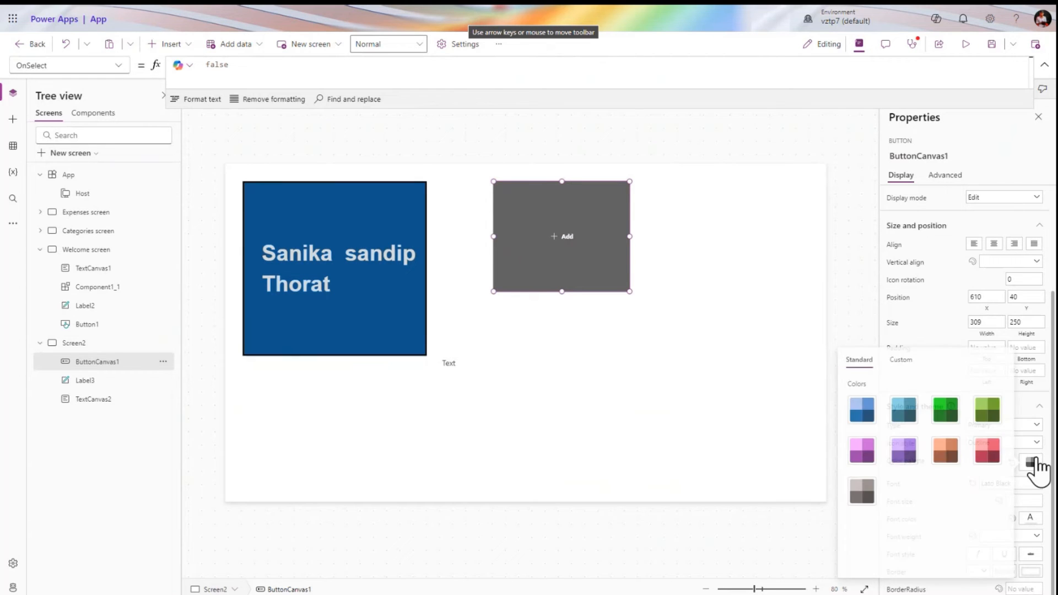
click(862, 410)
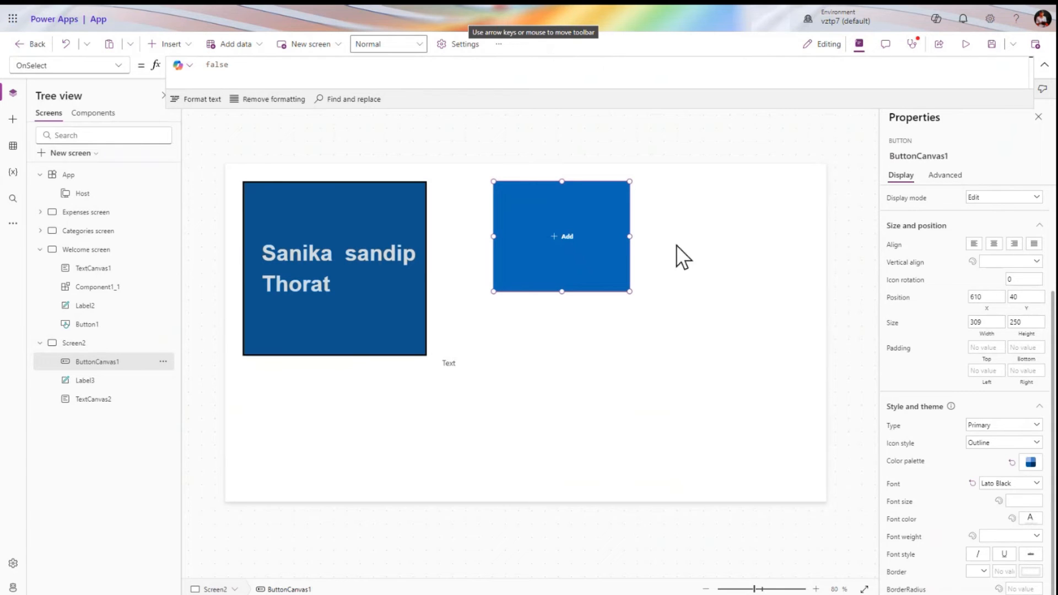
click(944, 176)
click(902, 175)
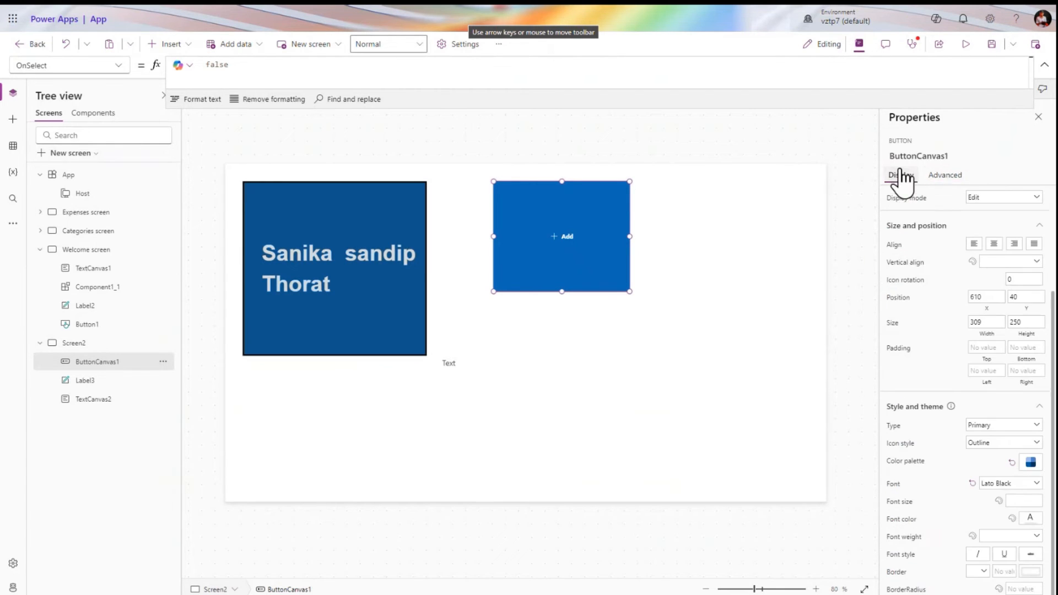
Find the Add button's DisplayMode property among its properties and test pressing the button
click(926, 202)
click(945, 177)
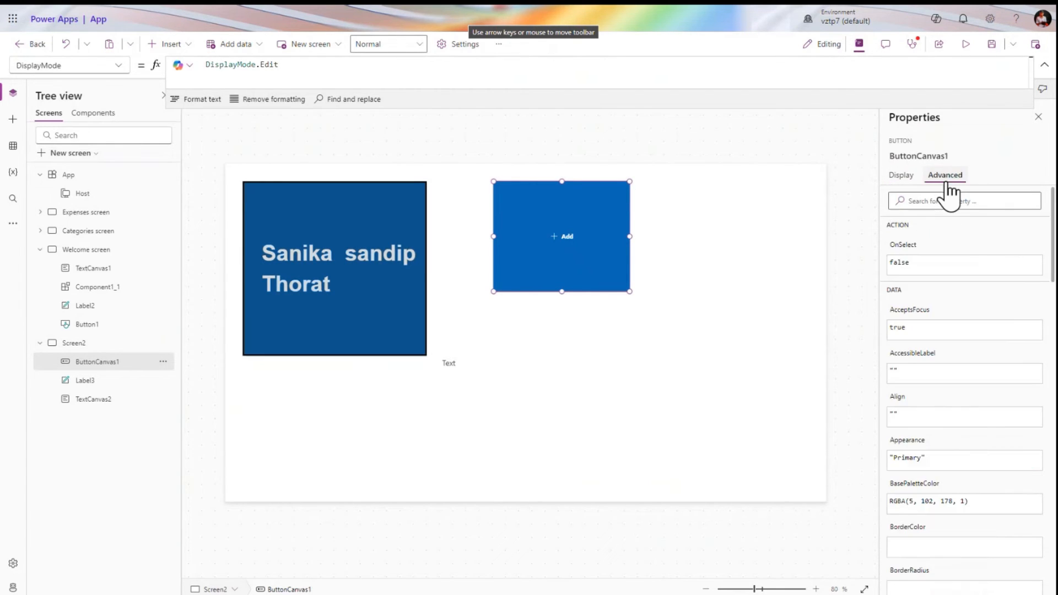
click(903, 175)
click(943, 175)
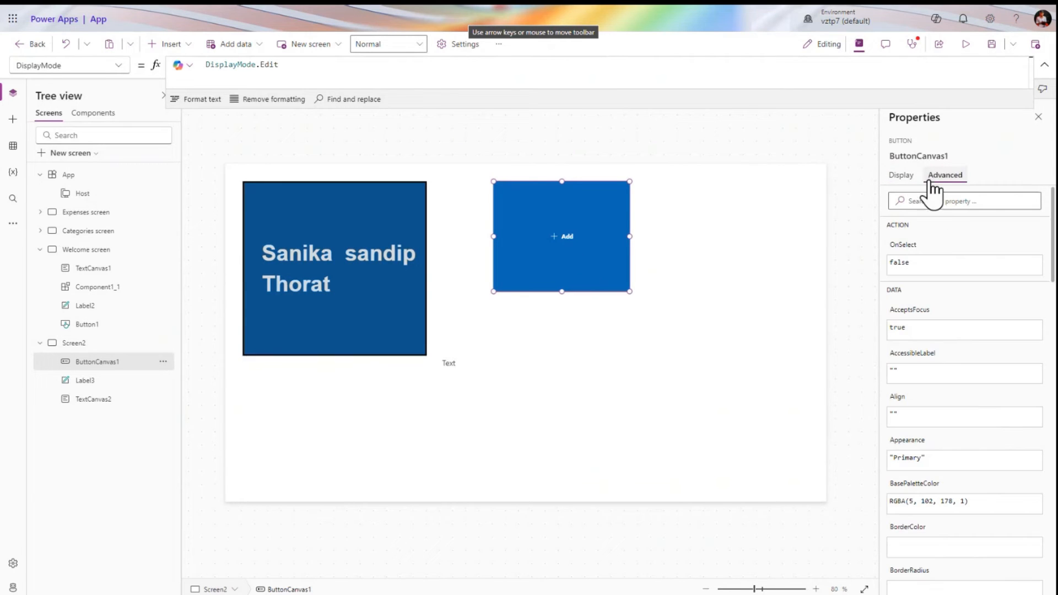
click(910, 326)
click(901, 175)
click(907, 200)
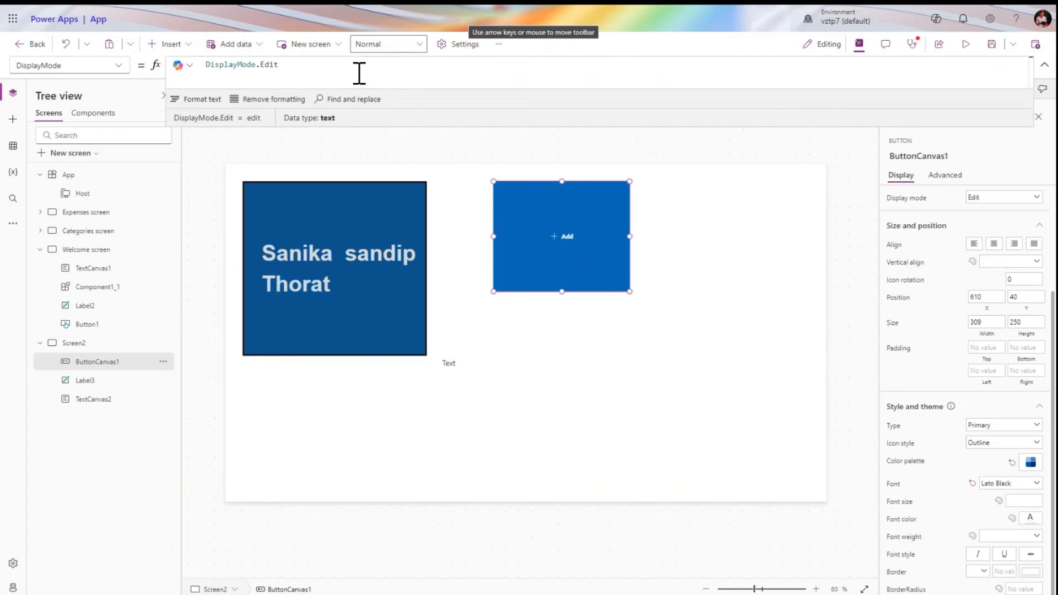
alt+click(553, 250)
alt+click(553, 250)
Change the DisplayMode formula from View to DisplayMode.Disabled
click(323, 75)
text(v)
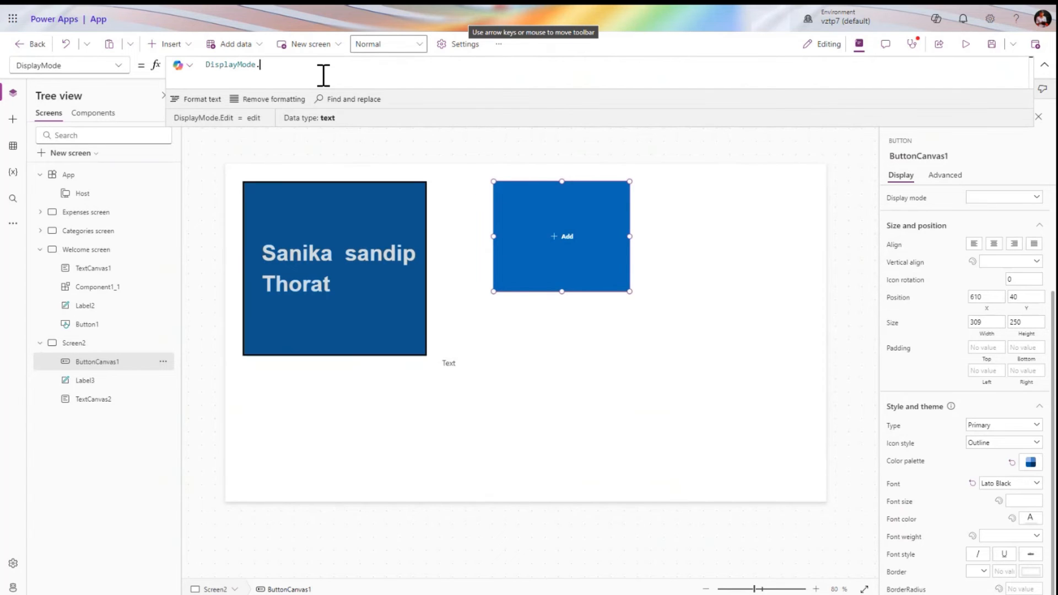
click(322, 73)
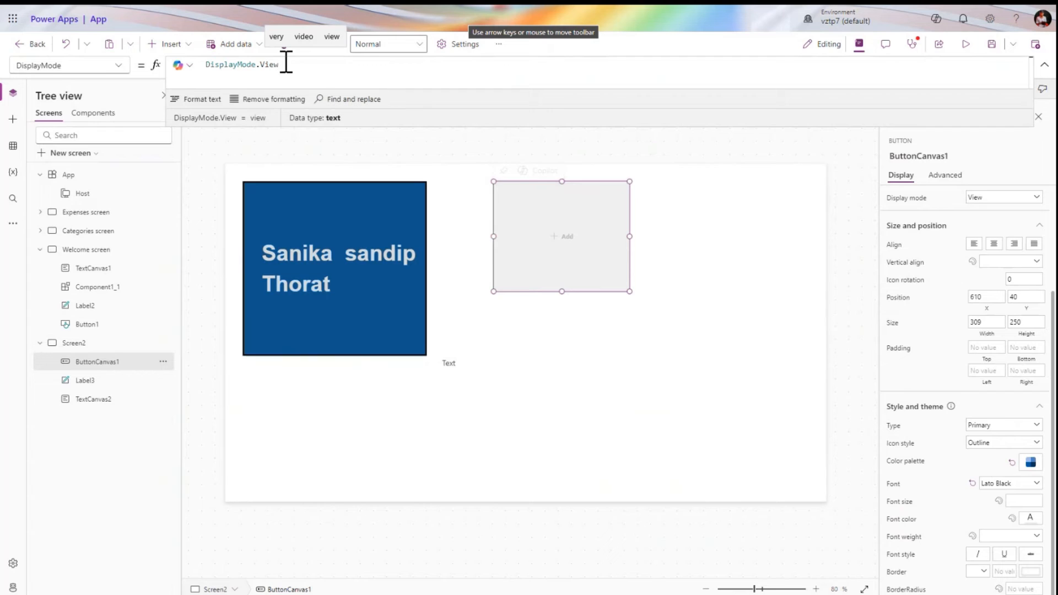
key(BackSpace)
key(BackSpace)
key(BackSpace)
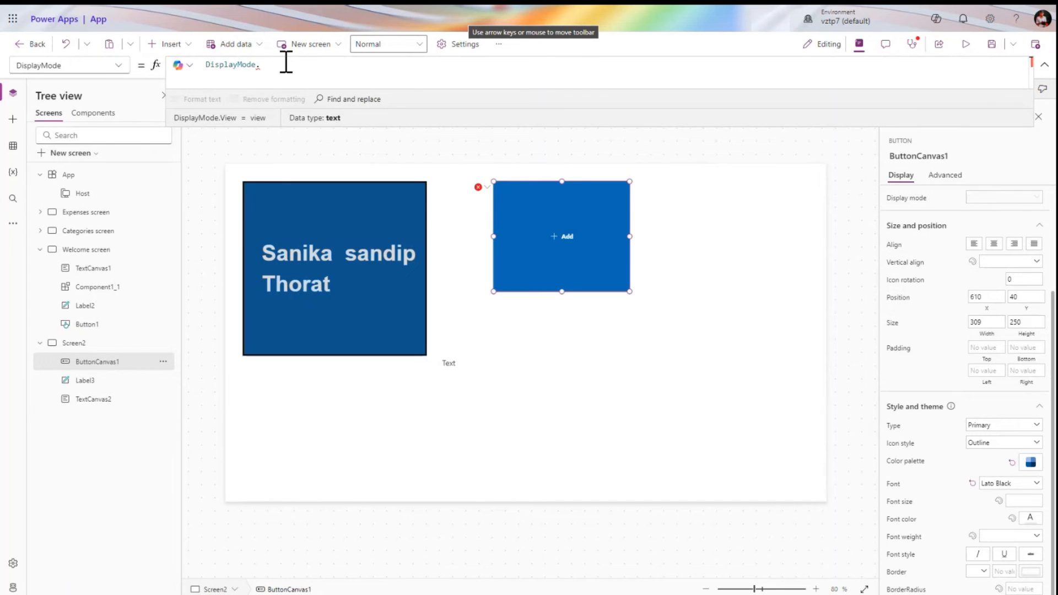
text(di)
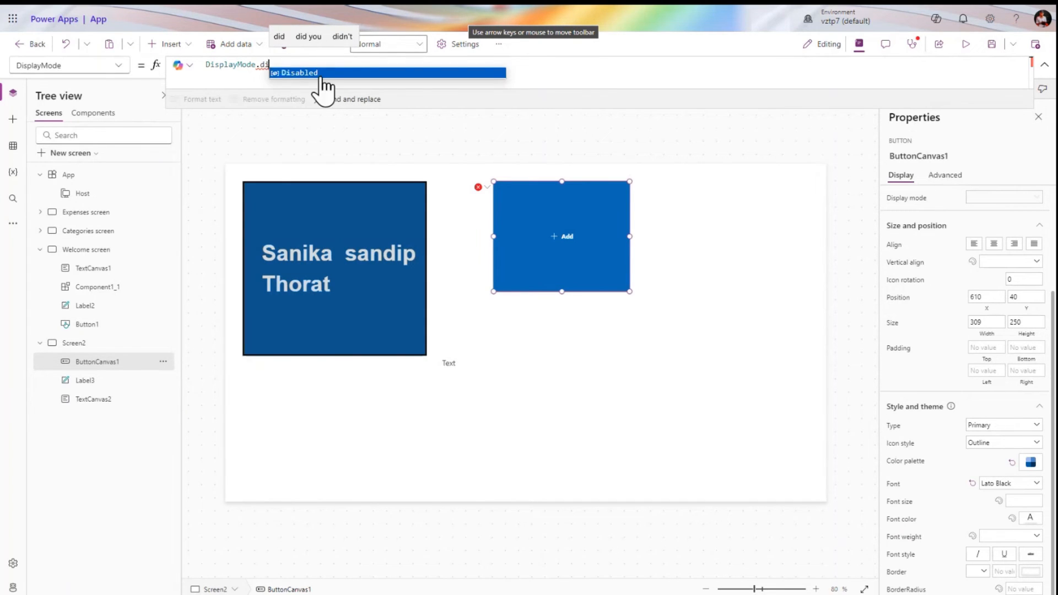
click(318, 73)
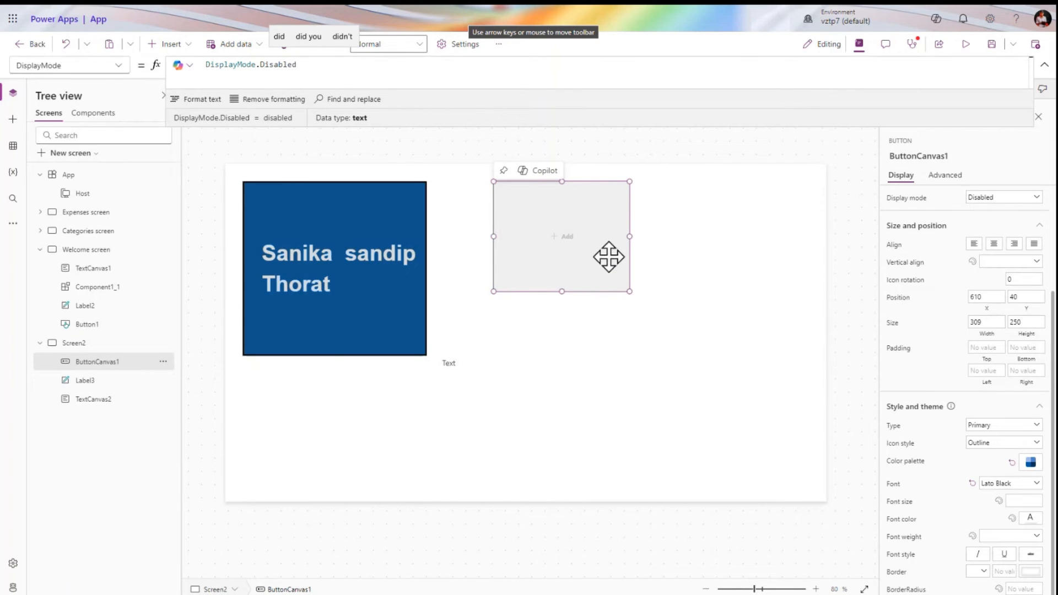
Preview the app to test the disabled Add button, then return and reselect it
click(965, 46)
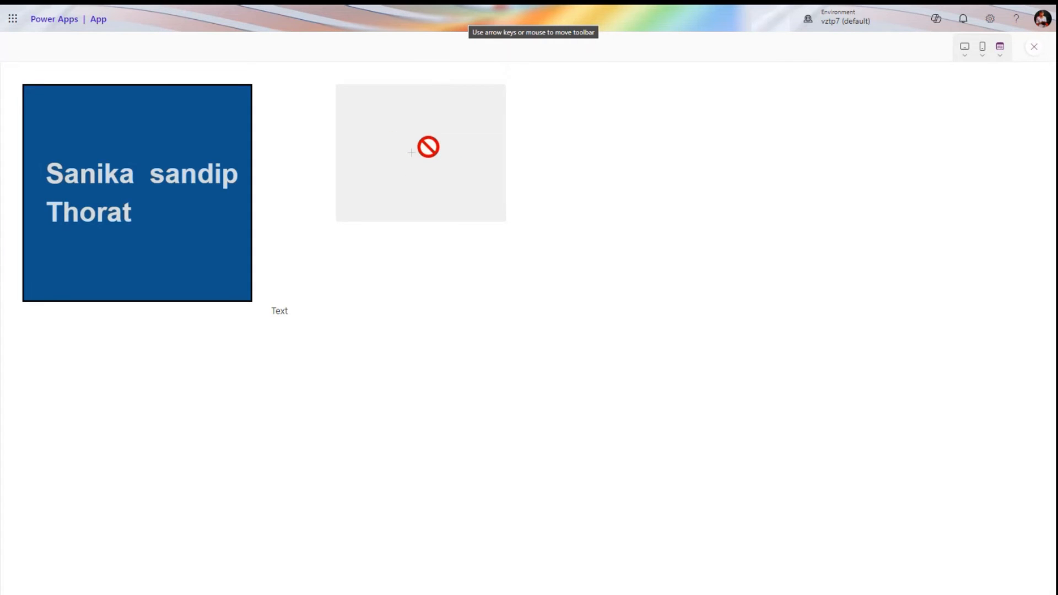
click(1034, 47)
click(642, 351)
click(541, 231)
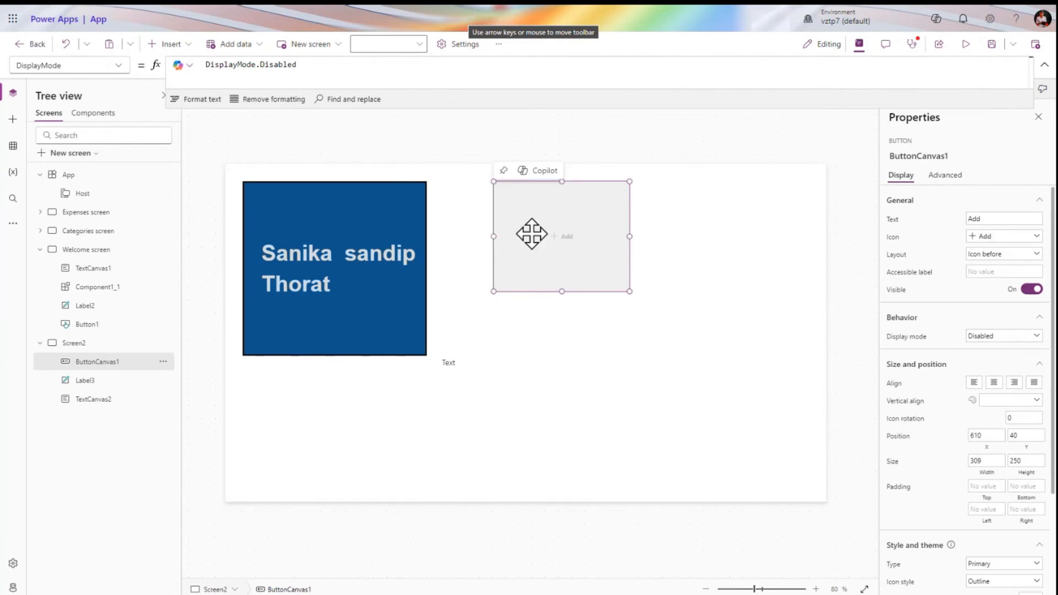
click(110, 66)
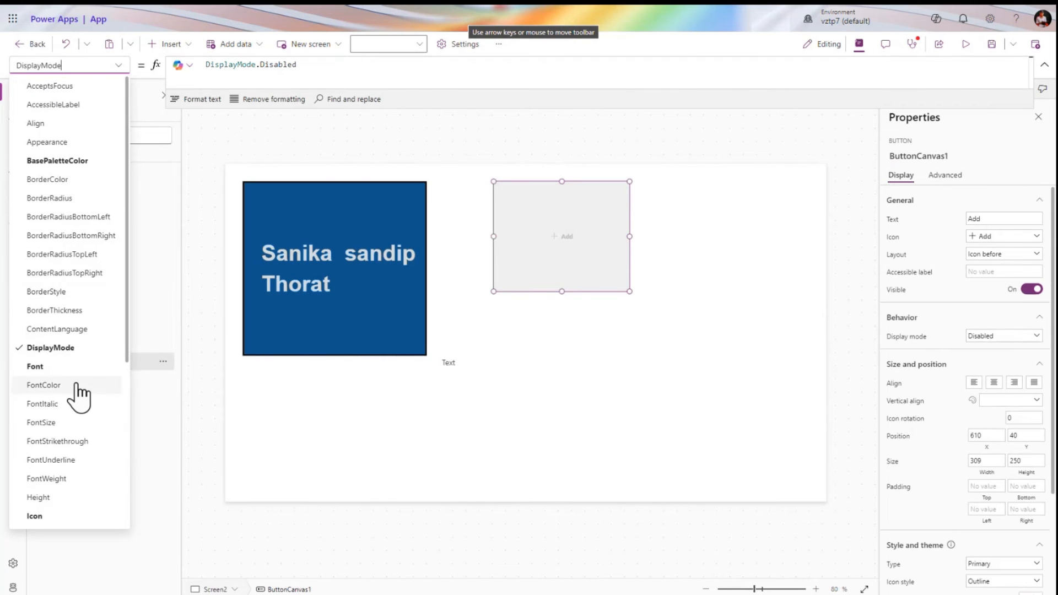
click(1009, 255)
Set ButtonCanvas1's DisplayMode to DisplayMode.Edit and move the Text label lower
click(319, 64)
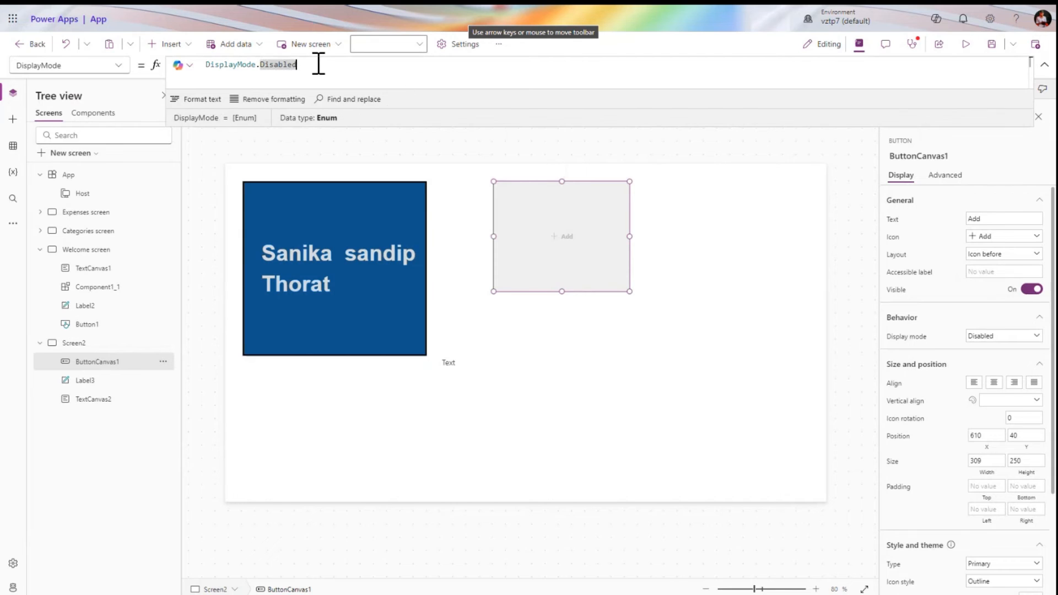
key(BackSpace)
key(BackSpace)
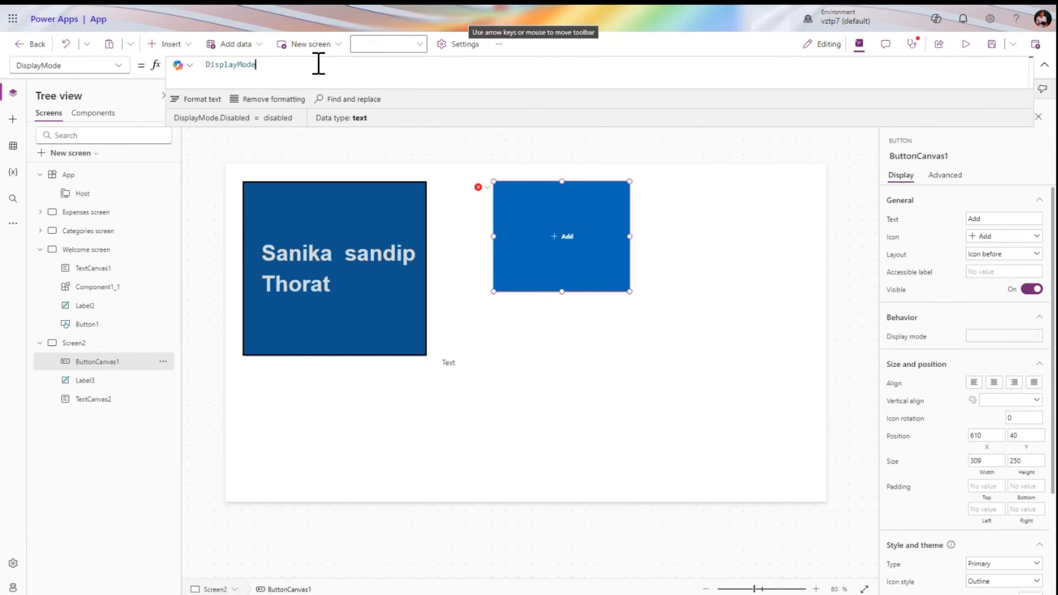
text(.)
key(Down)
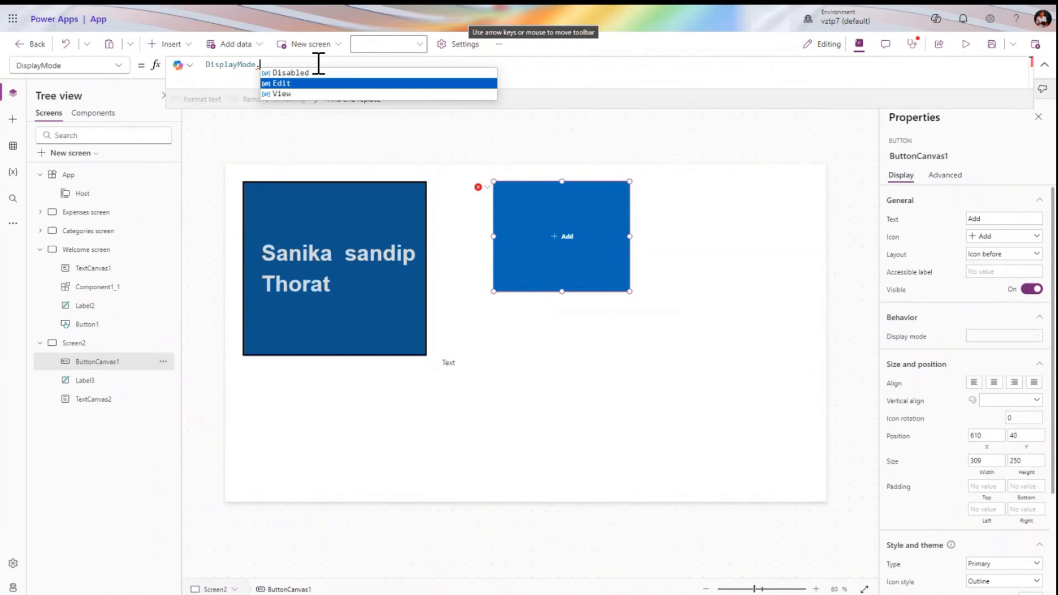
key(Return)
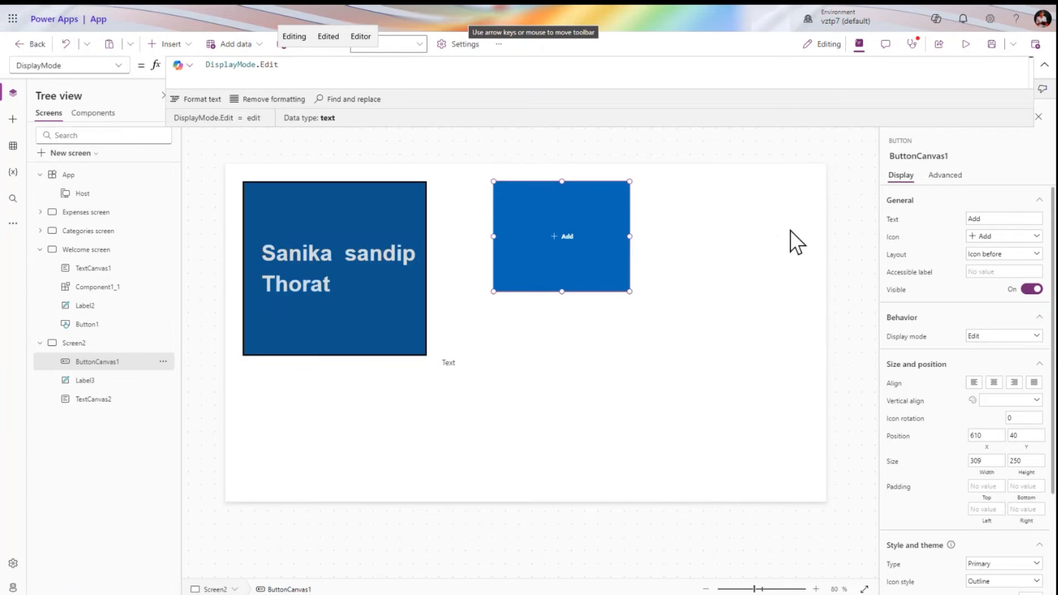
drag(594, 413, 504, 434)
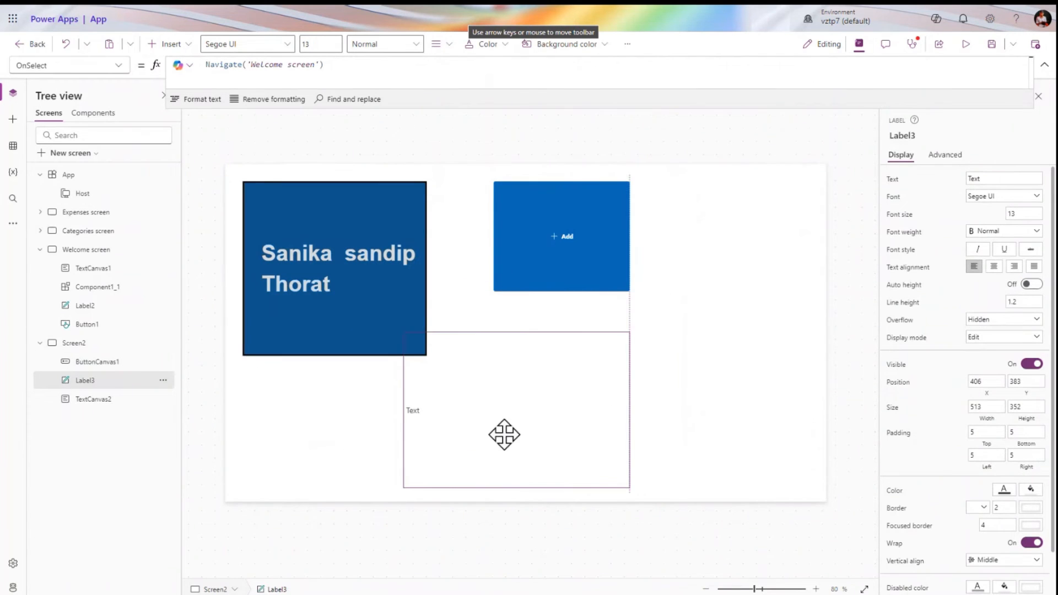
Move the Add button beside the dark box and the Text label below it
drag(553, 251, 485, 206)
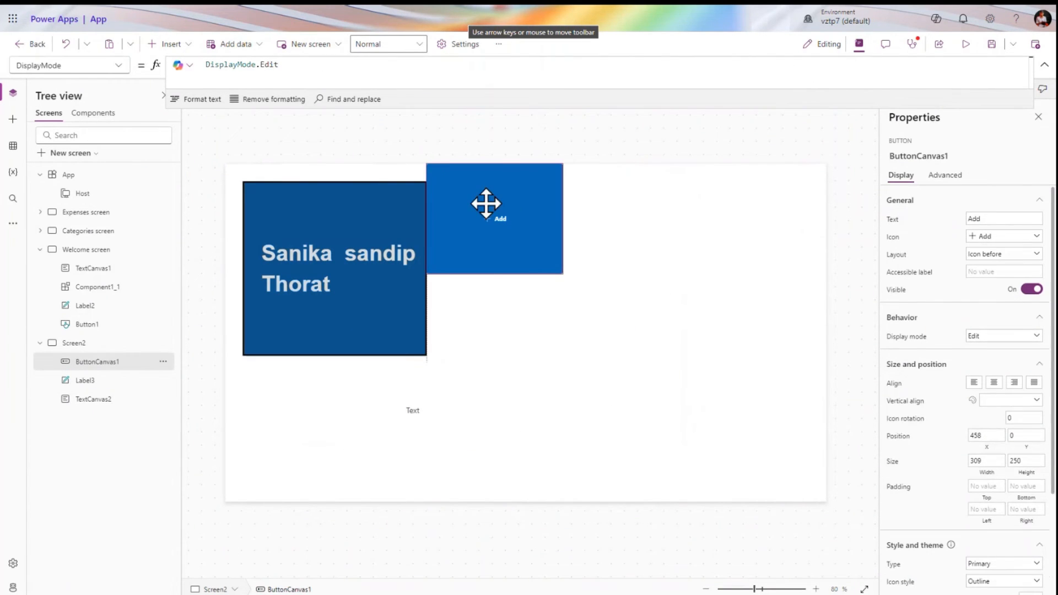
click(378, 284)
click(444, 241)
click(304, 291)
drag(432, 406, 259, 413)
Insert a Classic Button found by searching 'bu' and place it at 648, 352
click(168, 44)
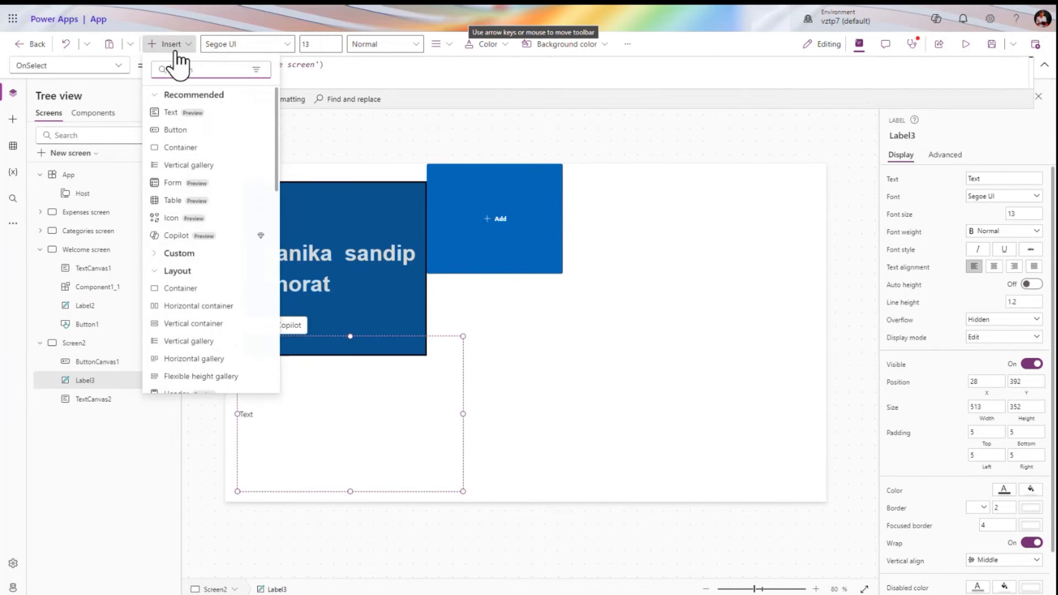
text(buu)
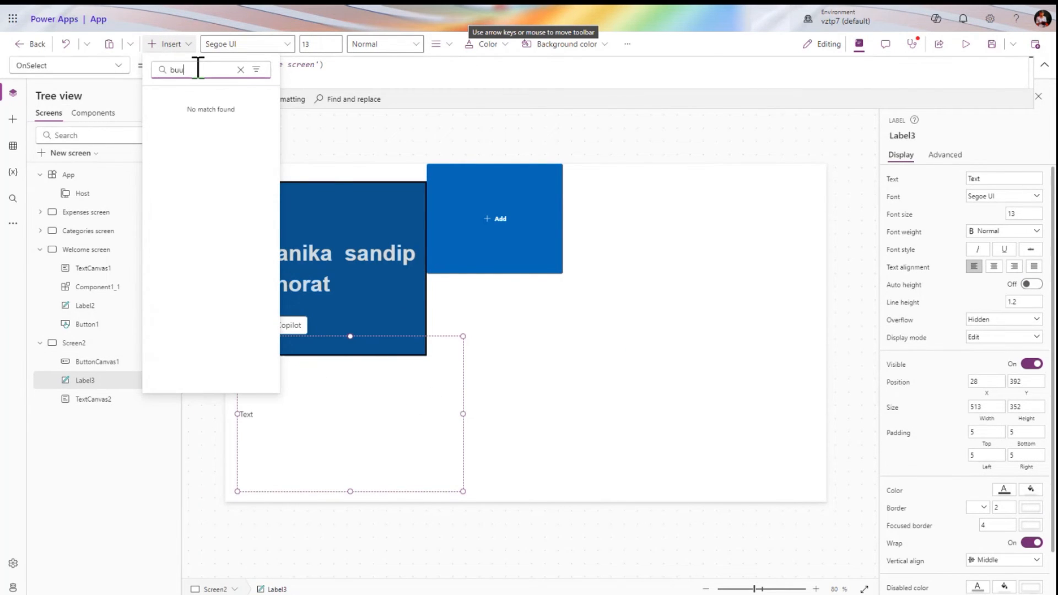
key(BackSpace)
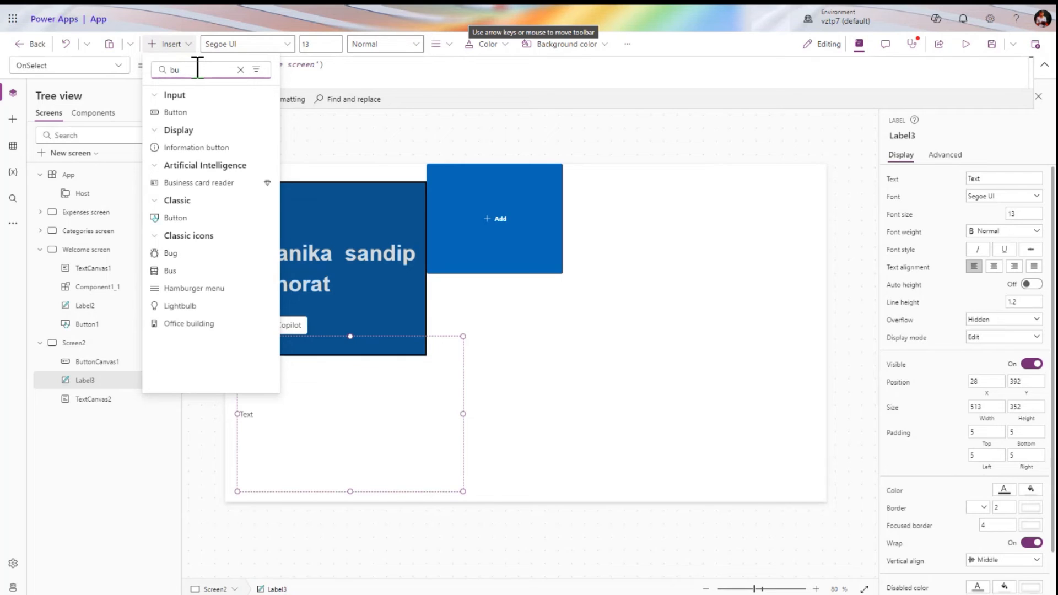
click(220, 220)
drag(303, 201, 562, 328)
click(520, 233)
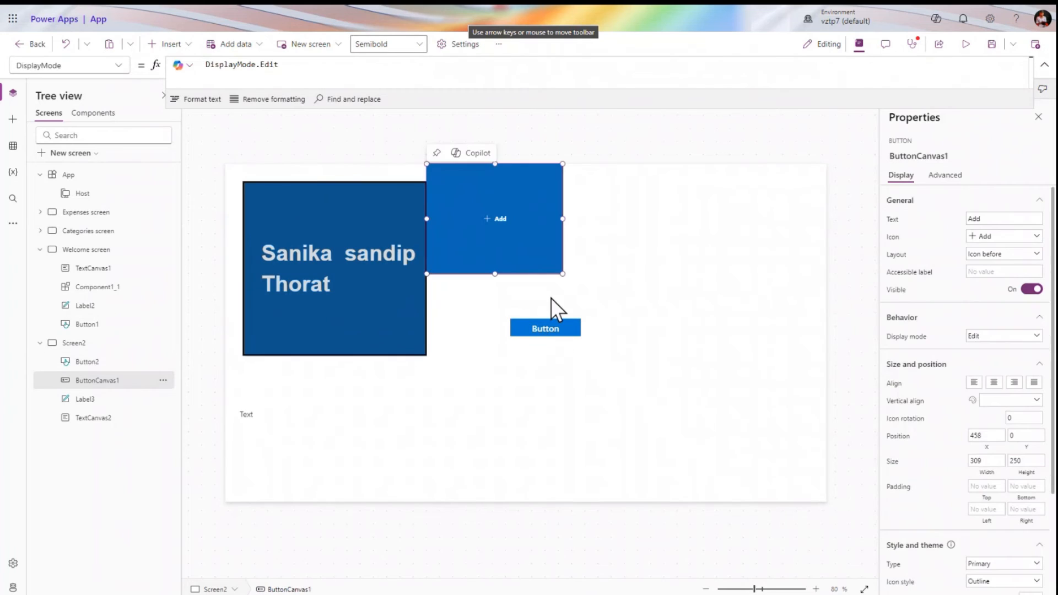
click(548, 326)
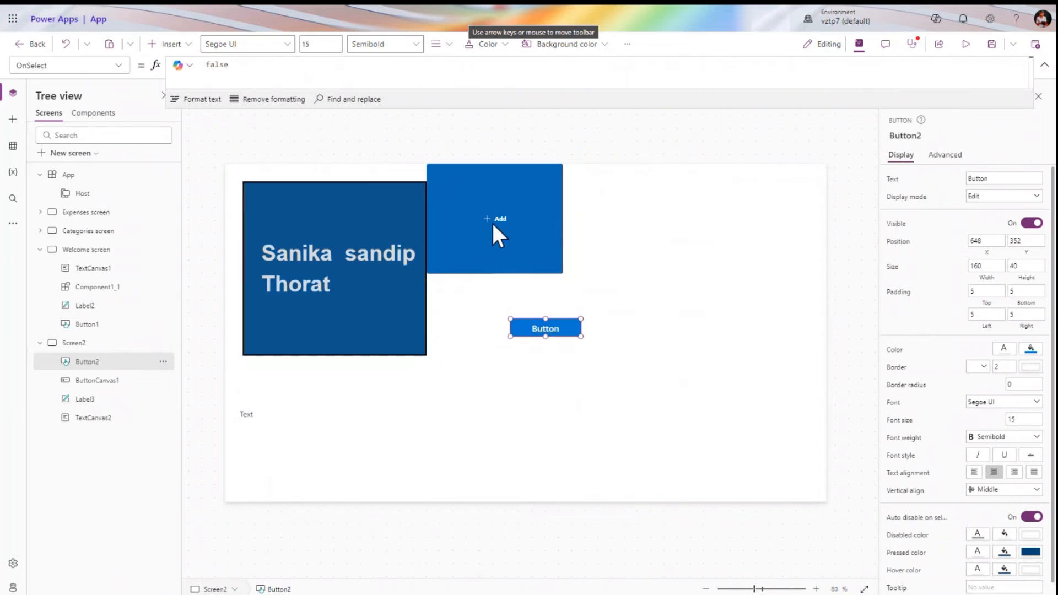
Insert the Add plus icon and resize Button2 to 430 by 285
click(186, 45)
click(220, 69)
text(add)
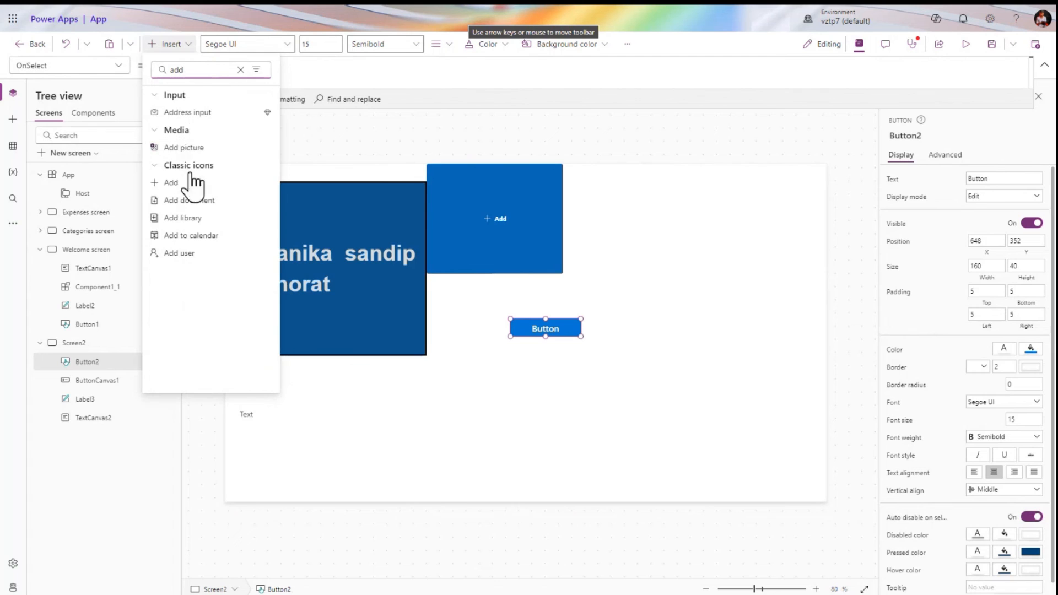
click(190, 184)
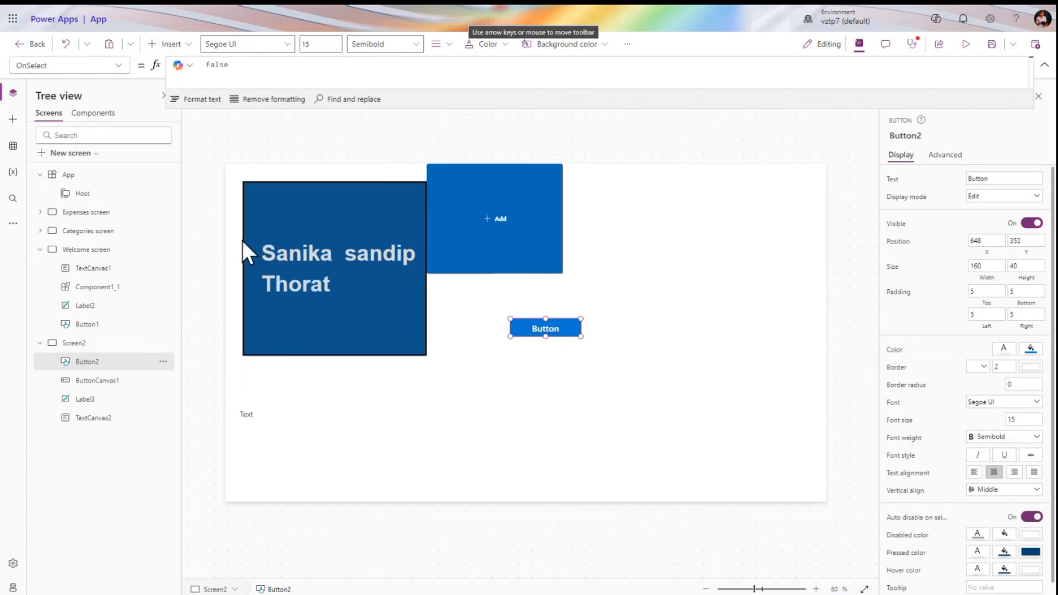
click(543, 332)
drag(544, 335, 546, 444)
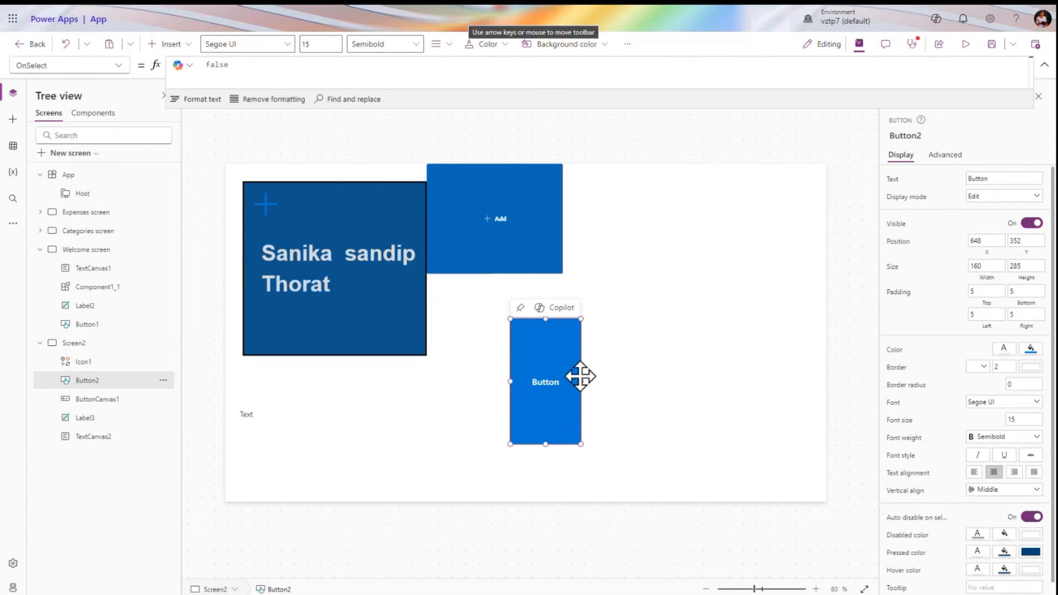
drag(581, 380, 699, 381)
Place the plus icon on Button2 at 736, 462 and colour it light blue
drag(270, 212, 567, 382)
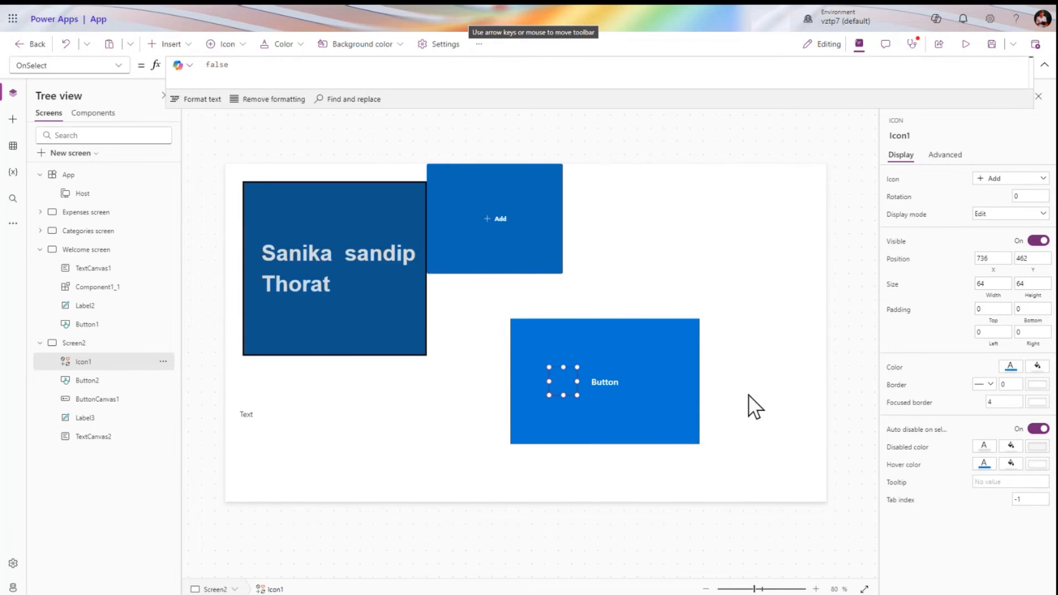
click(1010, 367)
click(881, 333)
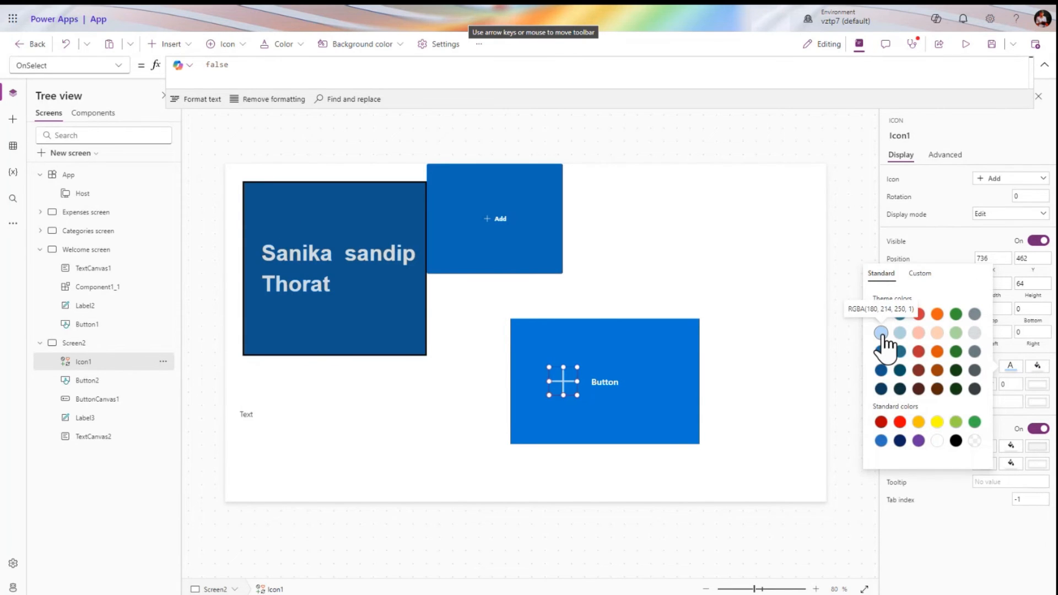
click(753, 358)
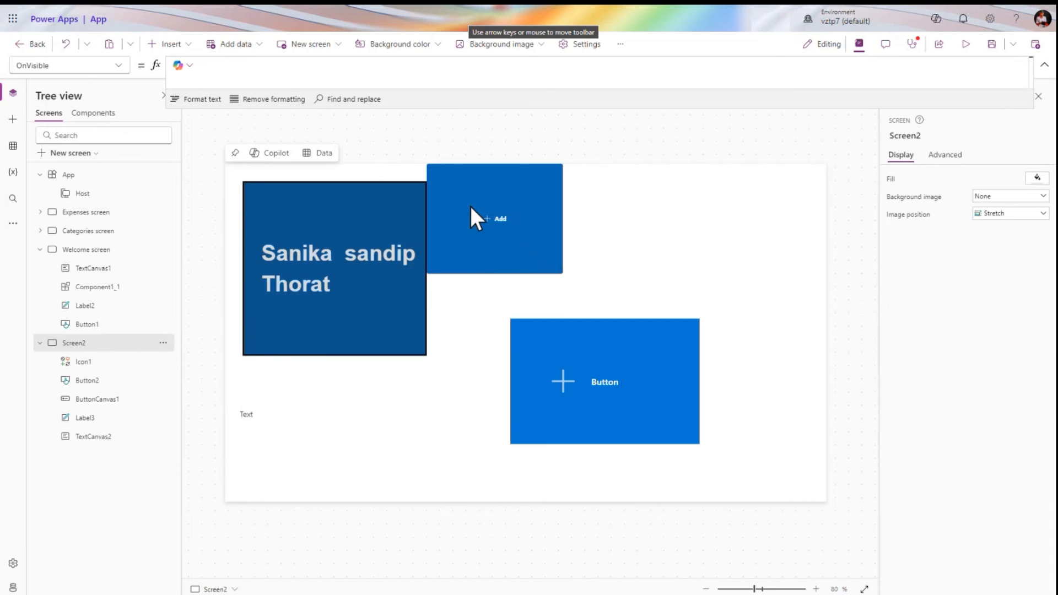
click(571, 357)
click(467, 238)
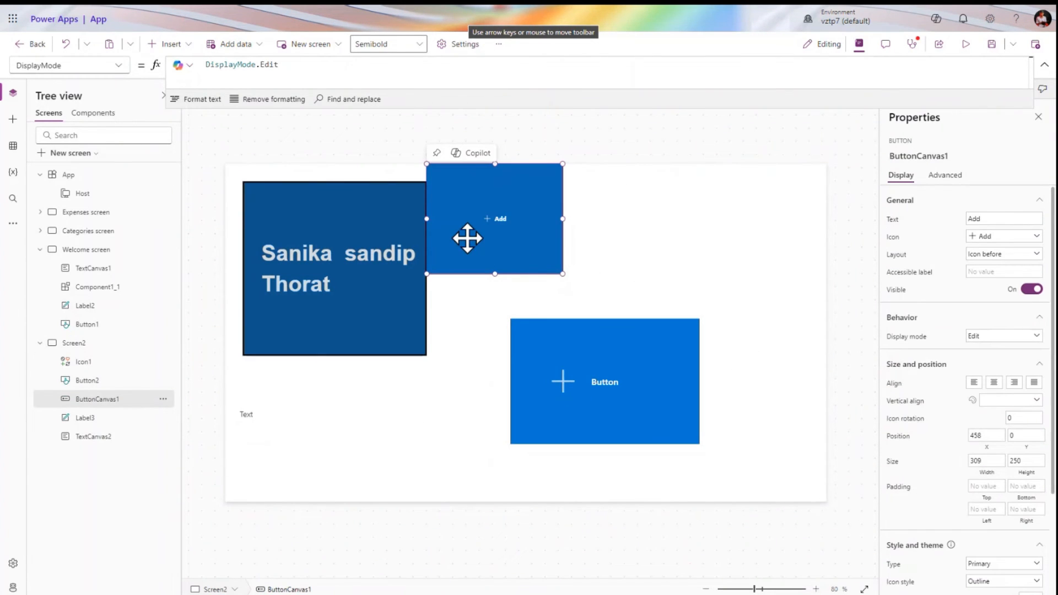
click(606, 368)
click(183, 44)
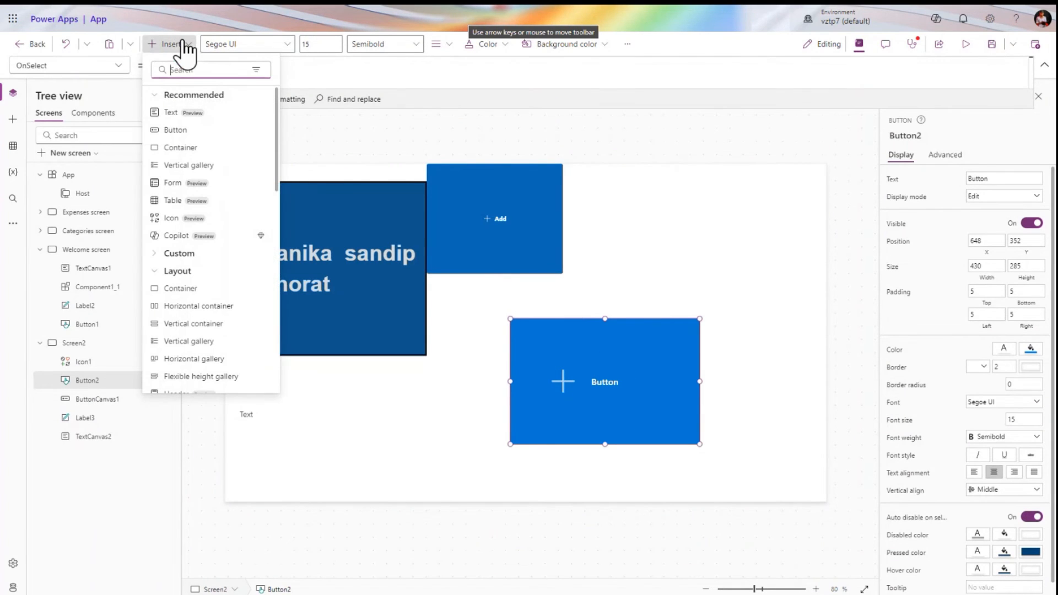
Add an empty container to Screen2 and nudge the plus icon up-left on Button2
click(199, 148)
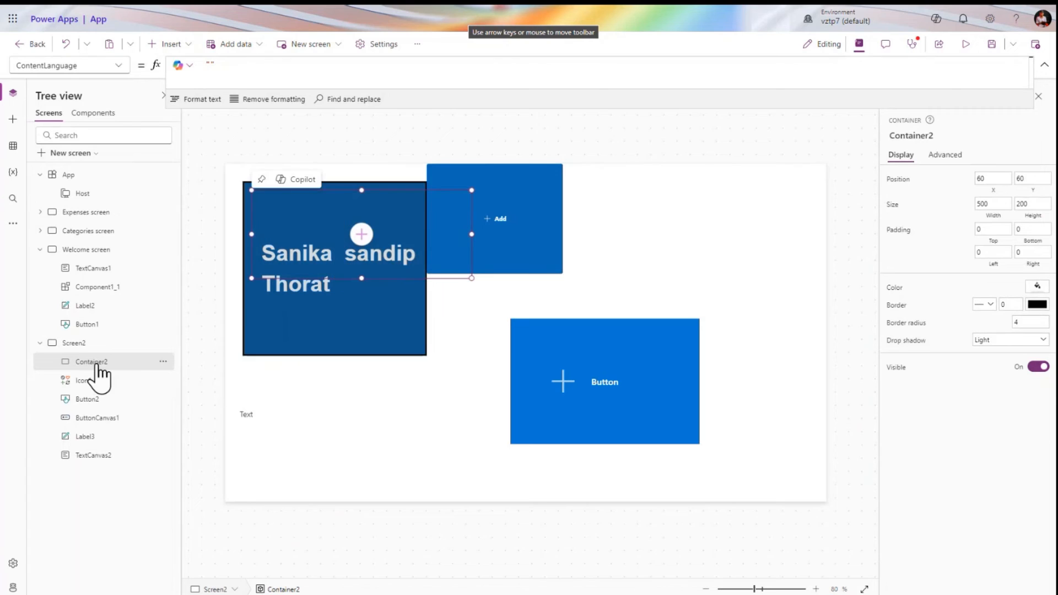
click(85, 381)
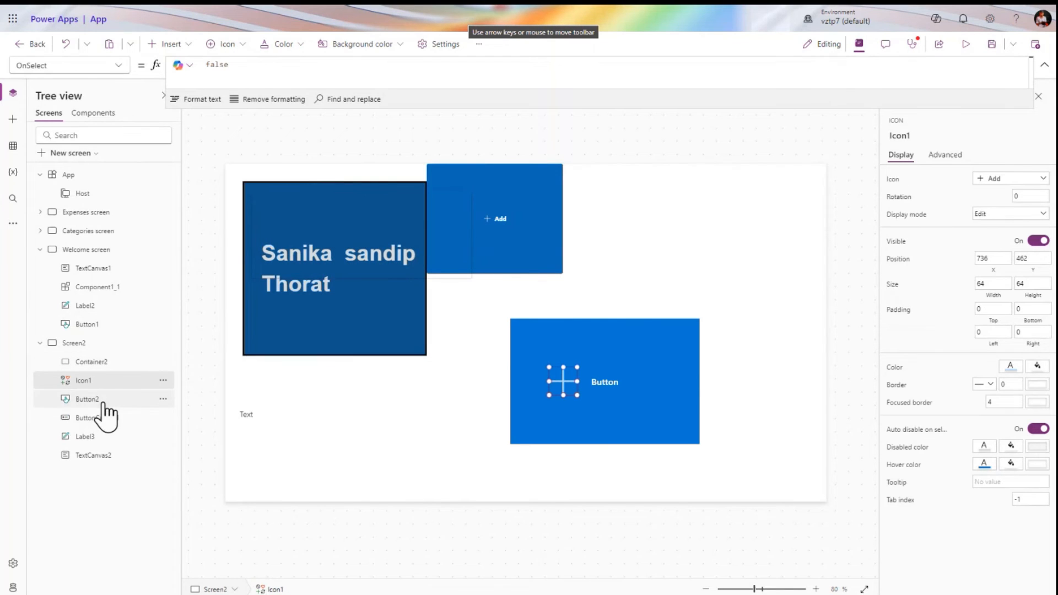
ctrl+click(82, 399)
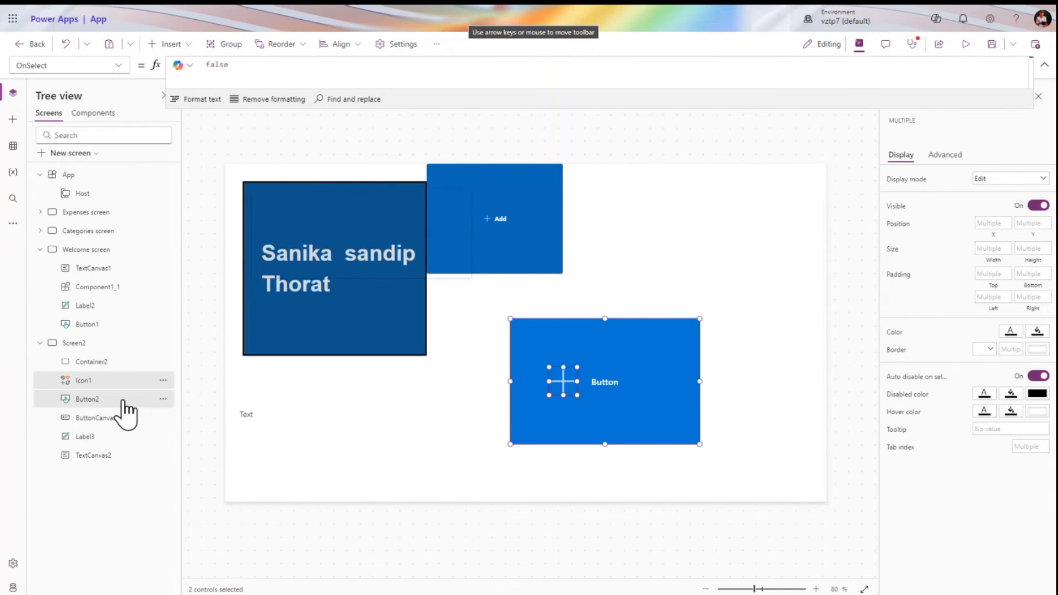
click(570, 388)
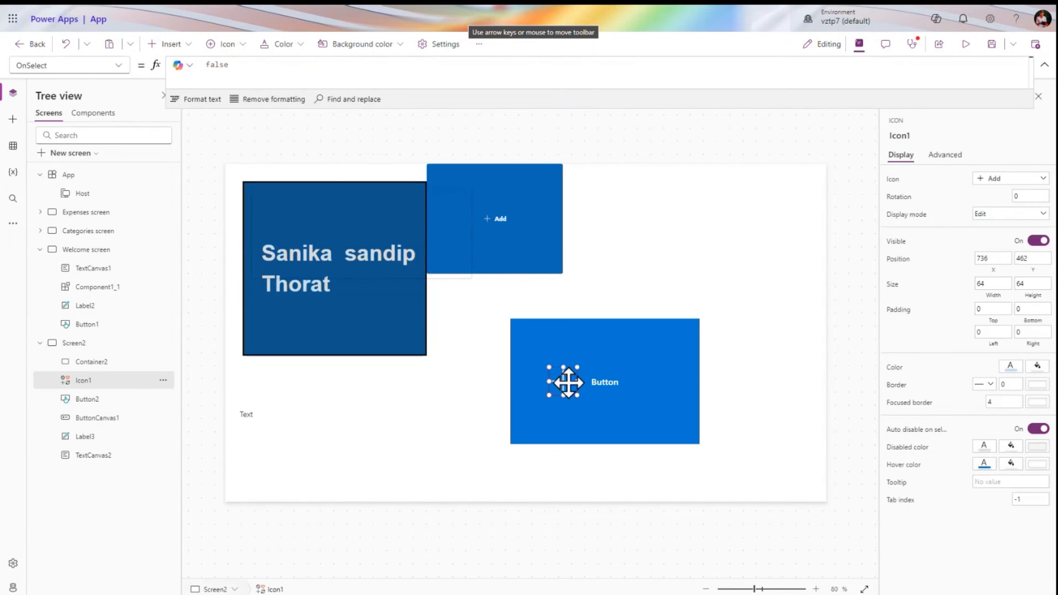
mouse_move(568, 382)
mouse_down()
mouse_move(501, 352)
mouse_move(567, 373)
mouse_move(559, 365)
mouse_up()
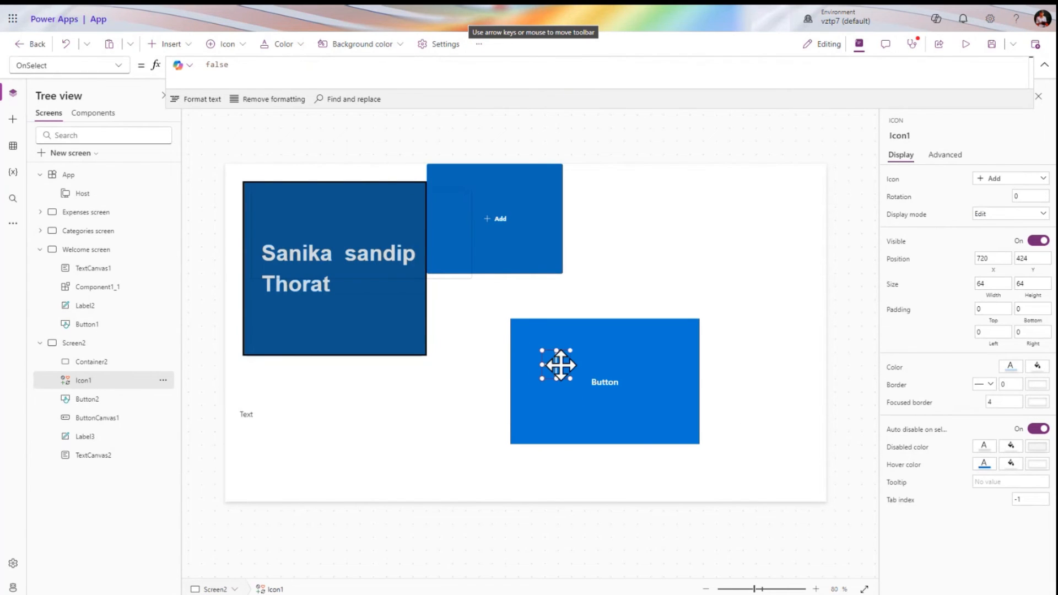
Select Button2 and Icon1 together and shift them slightly down and right
click(99, 400)
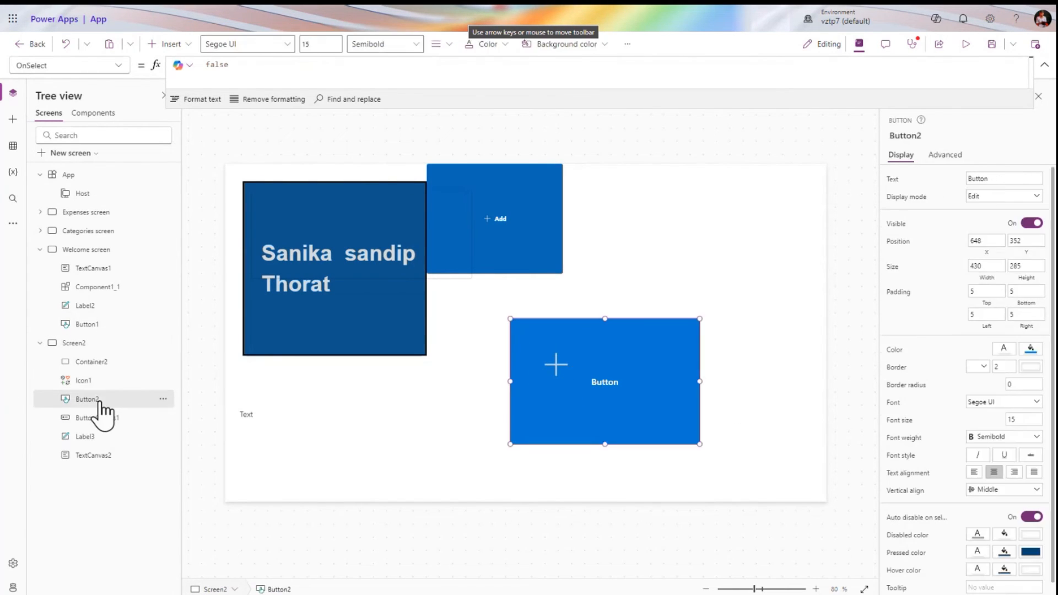
ctrl+click(107, 381)
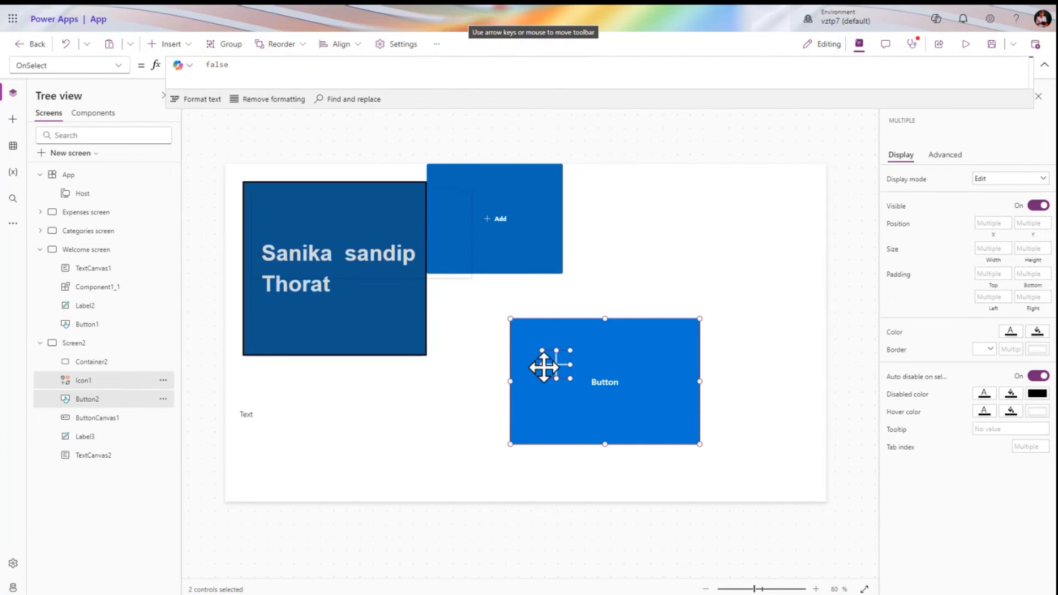
mouse_move(559, 371)
mouse_down()
mouse_move(593, 366)
mouse_move(593, 380)
mouse_move(565, 389)
mouse_up()
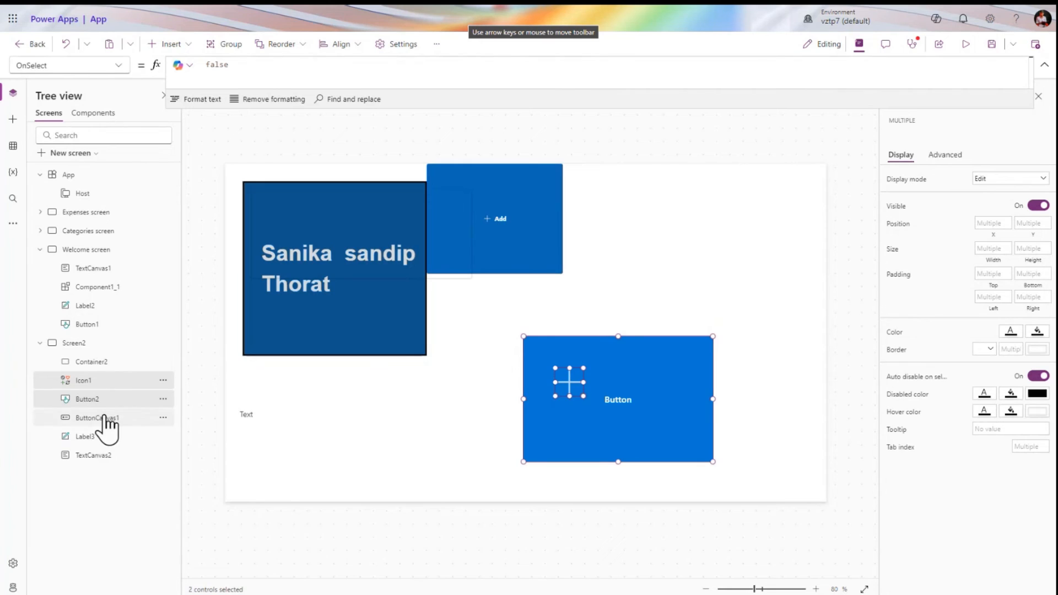
Cut Icon1 and Button2 and paste them into Container2
right_click(157, 385)
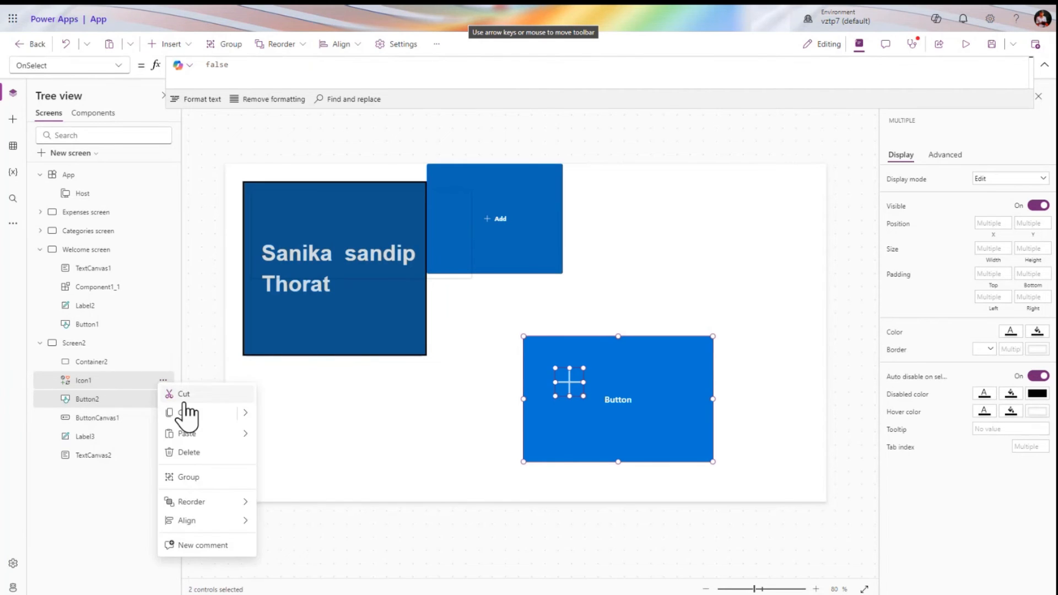
click(165, 395)
click(110, 368)
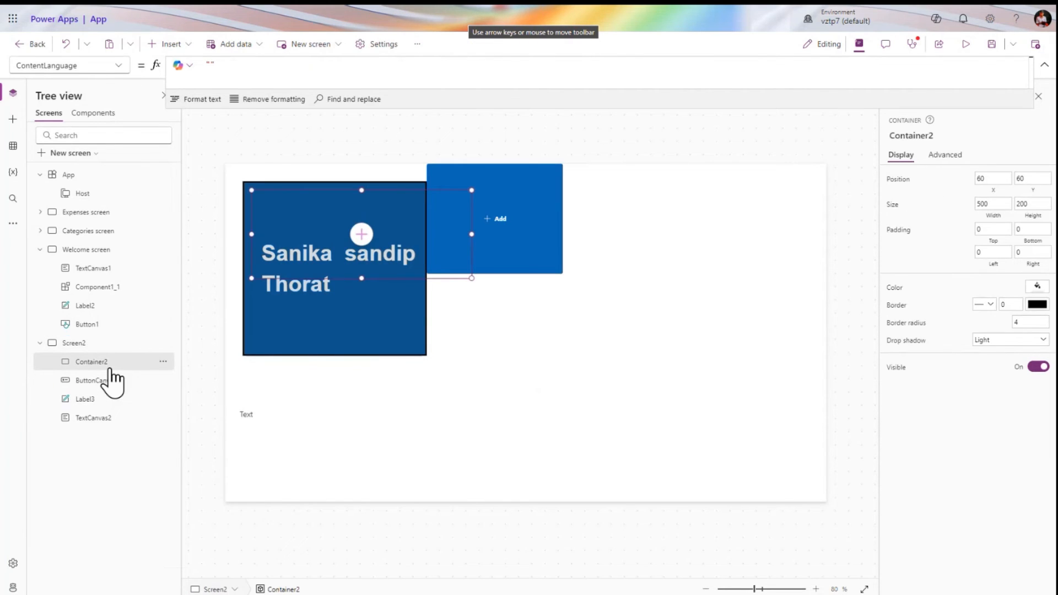
key(ctrl+v)
click(110, 361)
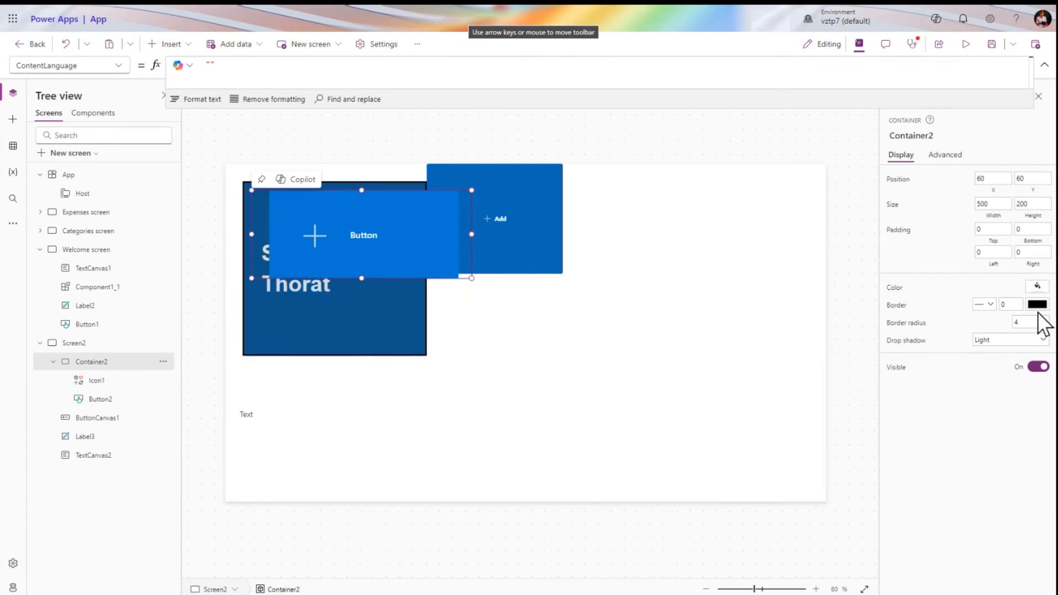
Set Container2's Y position to 80
click(1039, 178)
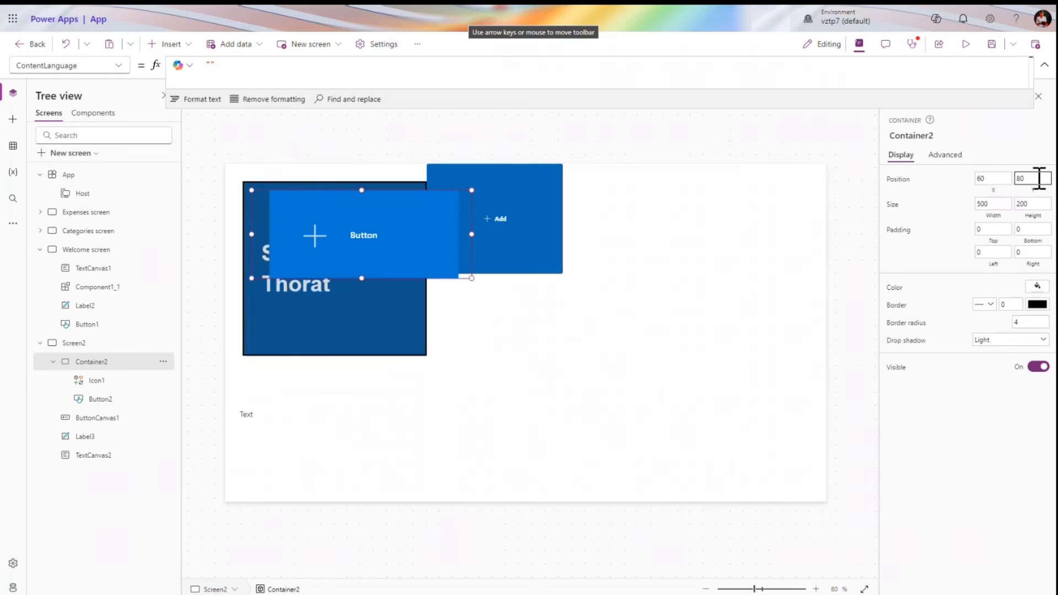
text(80)
key(Tab)
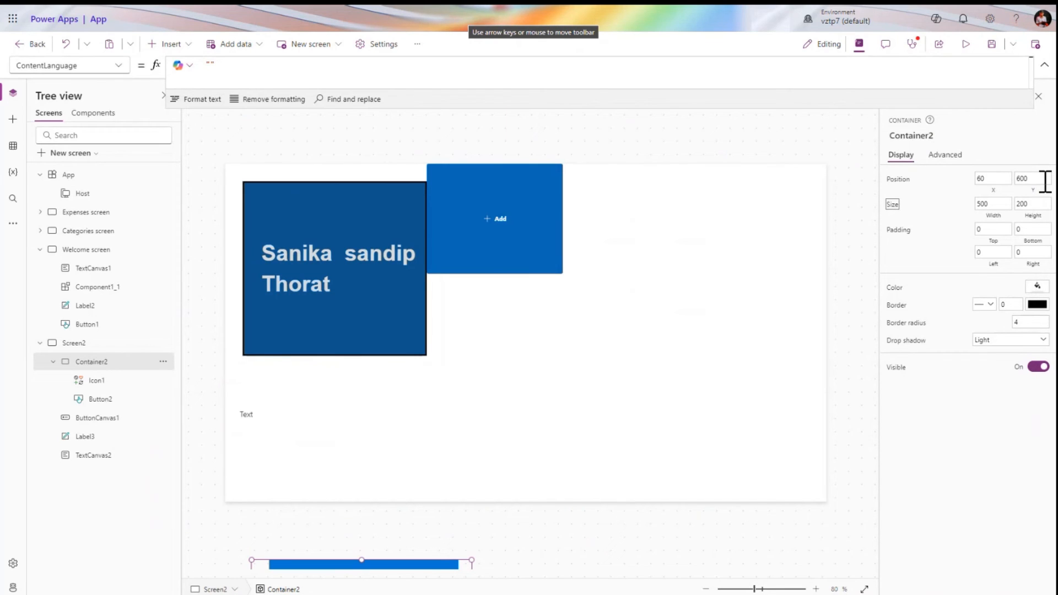
Delete Container2 along with the icon and button inside it
click(304, 445)
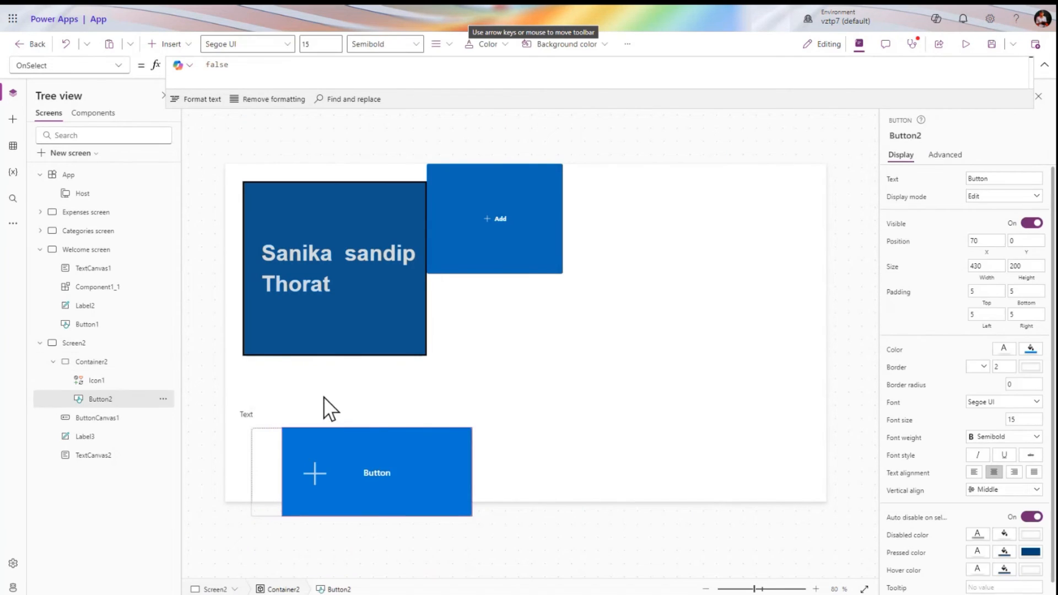
click(548, 394)
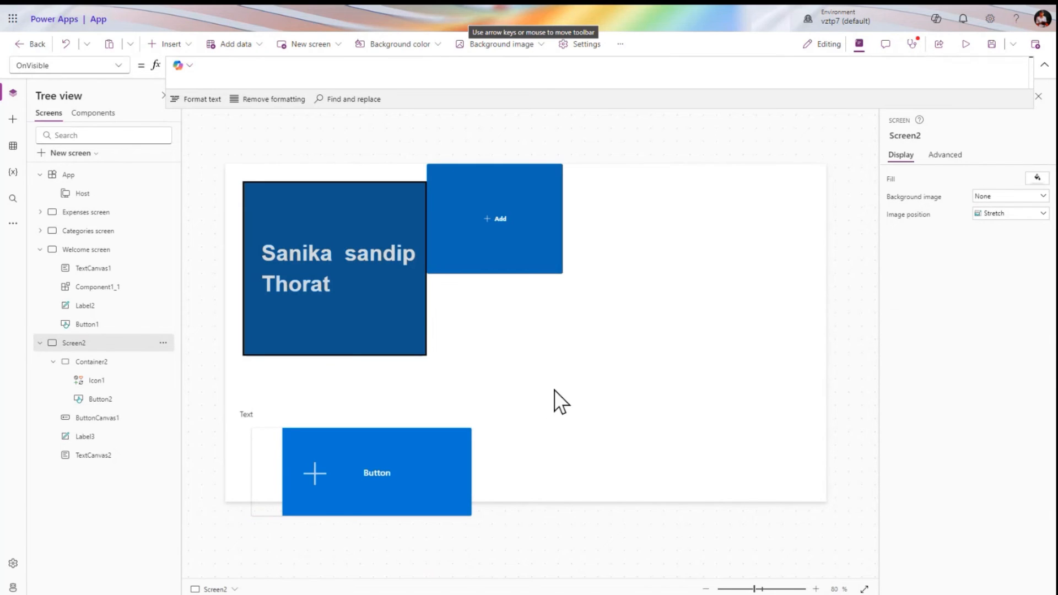
click(88, 363)
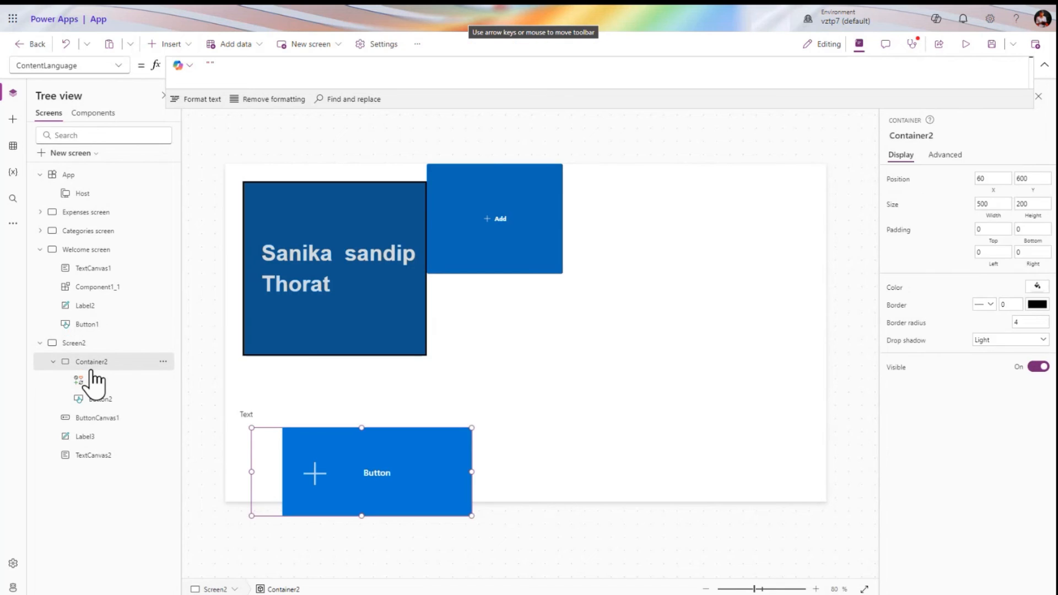
click(110, 418)
click(185, 48)
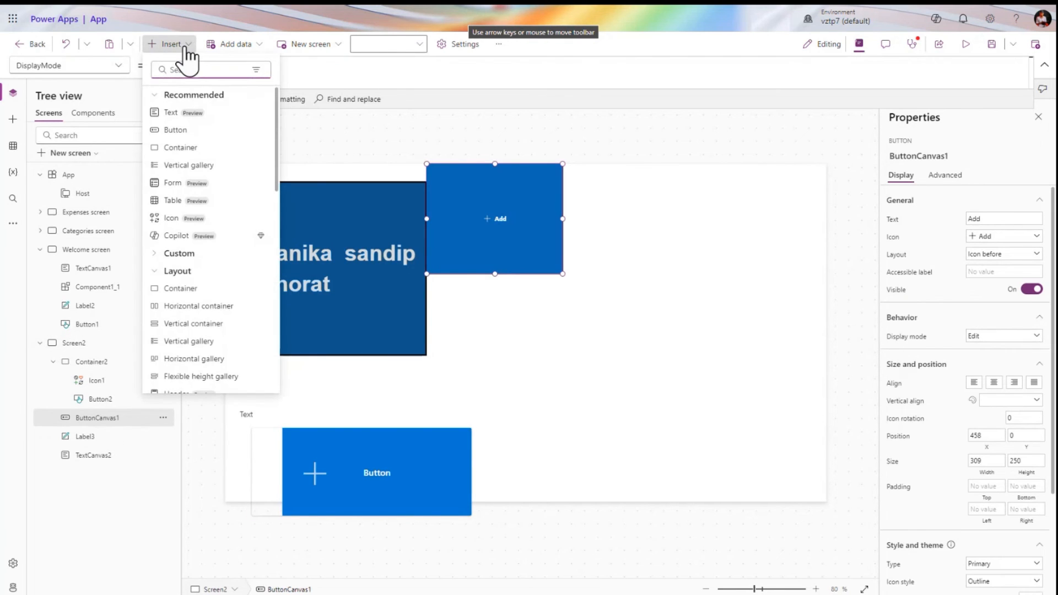
text(ver)
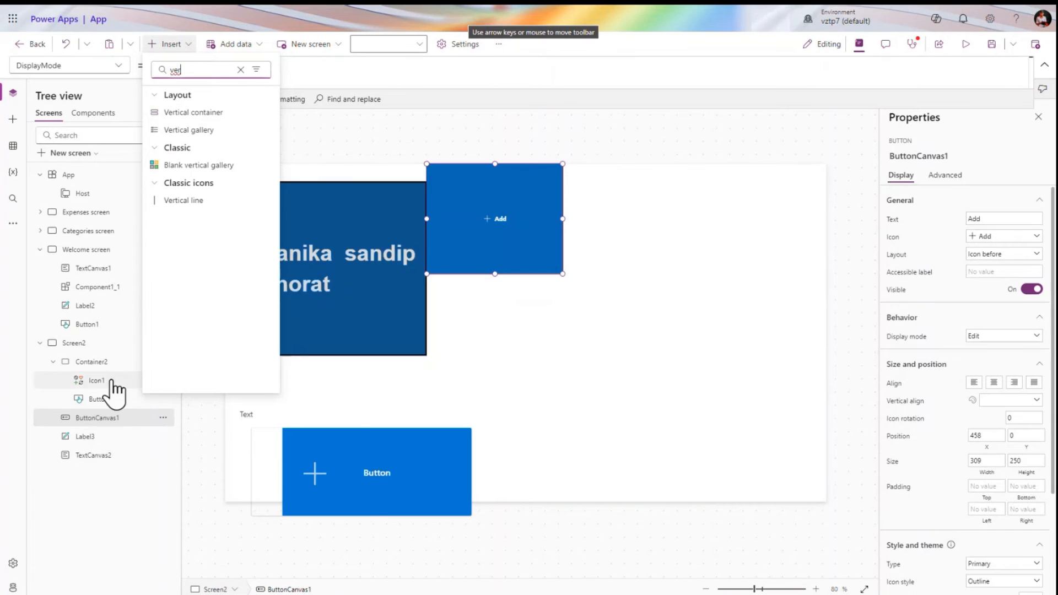
click(102, 365)
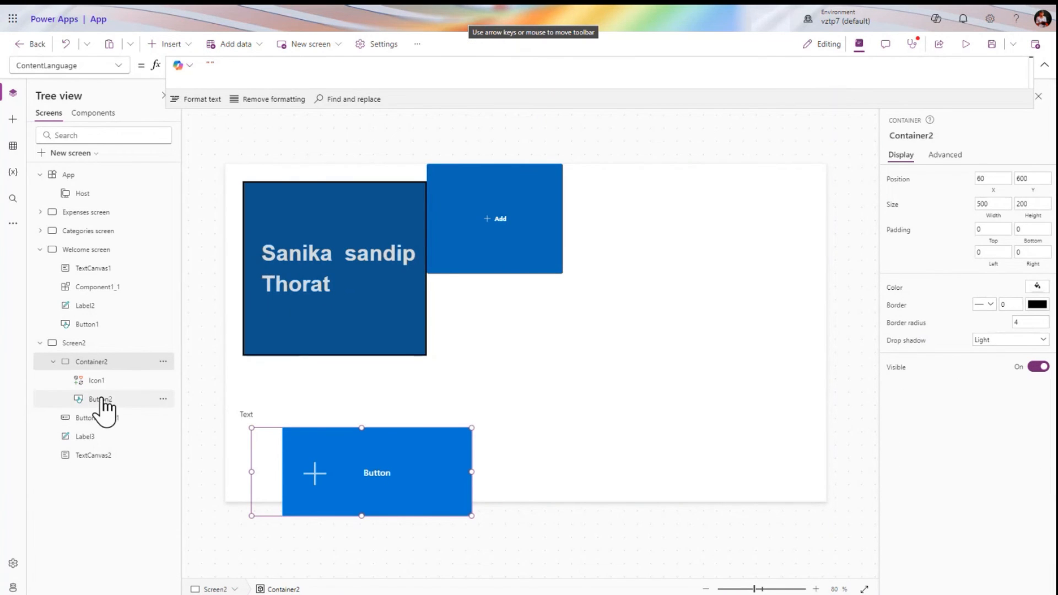
right_click(114, 363)
click(145, 174)
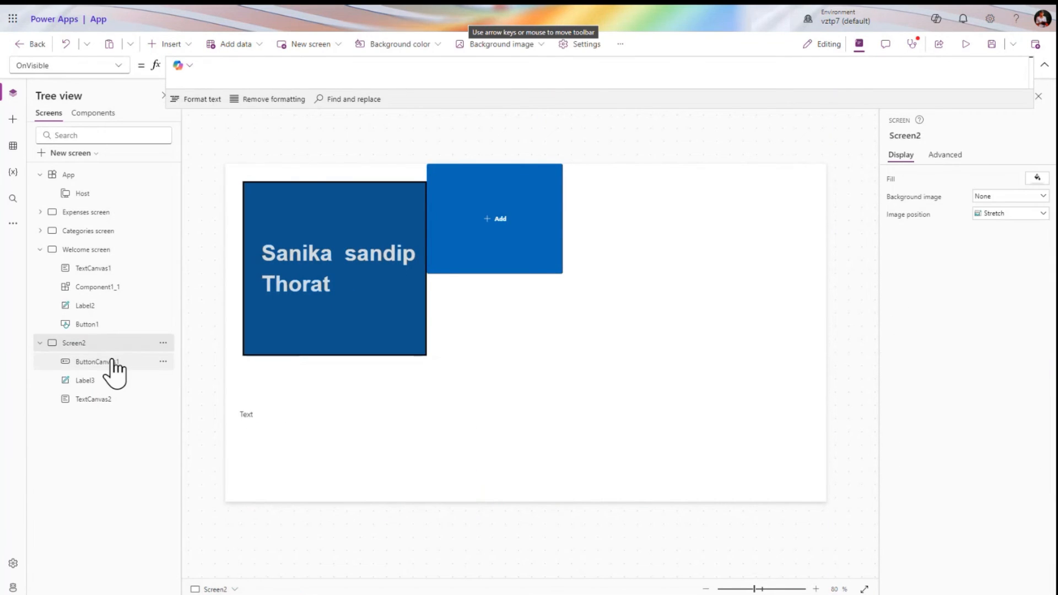
Delete ButtonCanvas1, Label3 and TextCanvas2 together
click(112, 362)
ctrl+click(112, 380)
ctrl+click(110, 397)
right_click(110, 396)
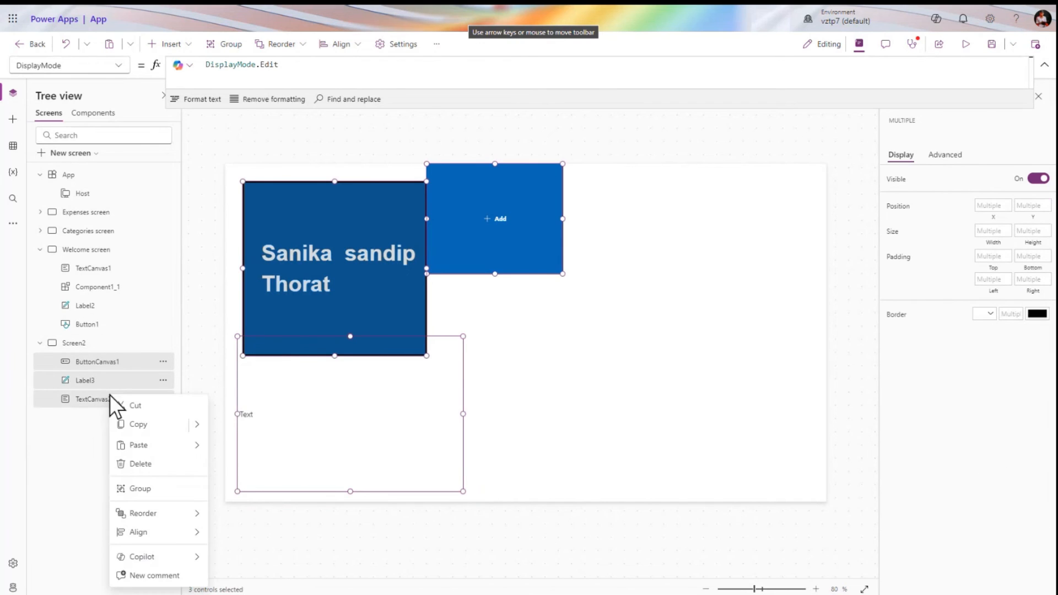
click(147, 463)
click(172, 45)
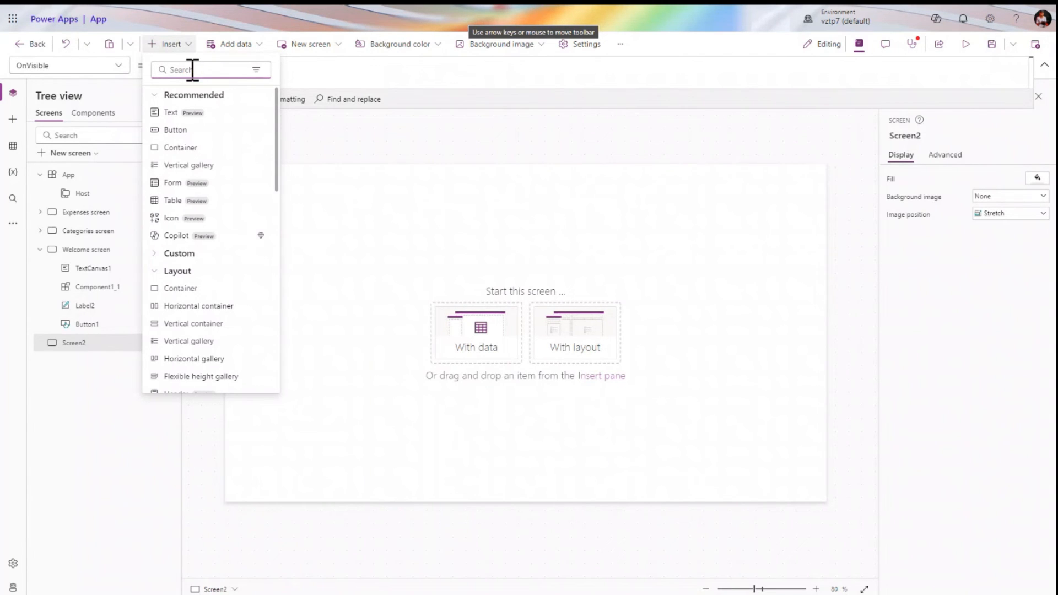
Add horizontal Container3, then a vertical container moved out of Container3 onto Screen2
click(198, 306)
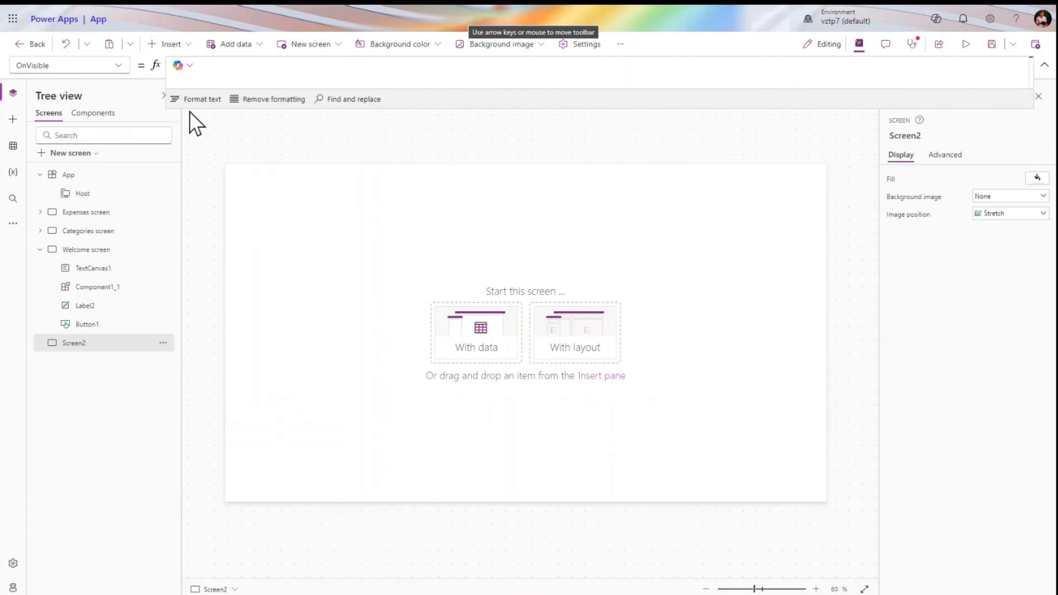
click(176, 46)
text(ver)
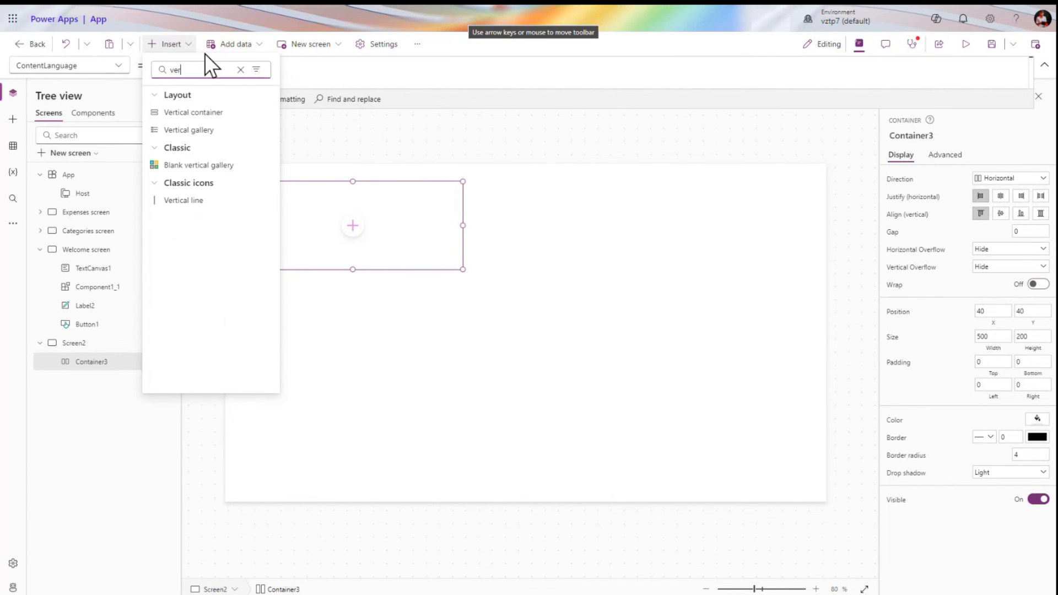
click(196, 112)
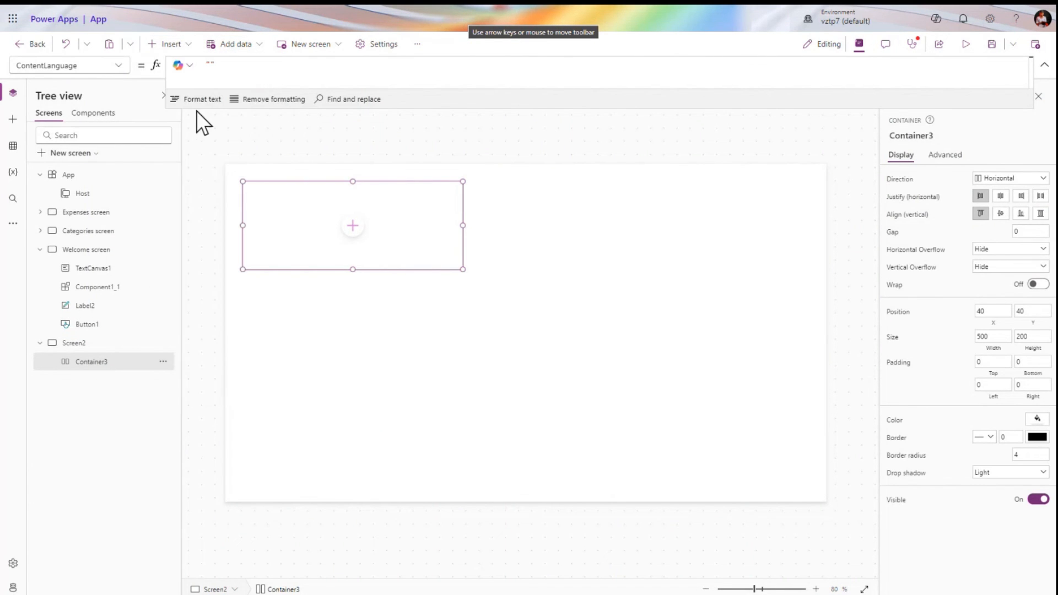
click(163, 380)
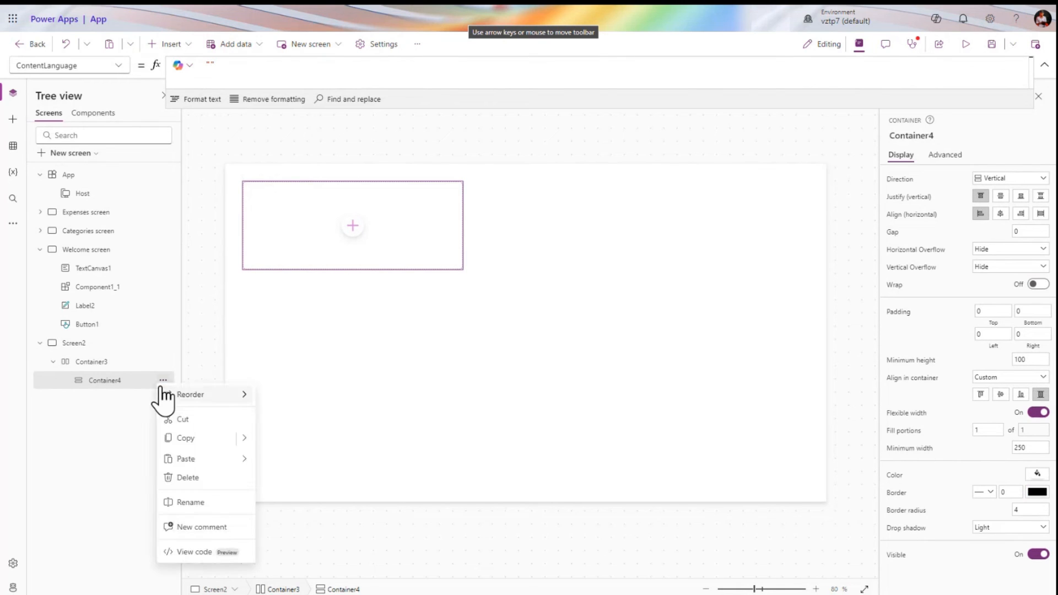
click(185, 423)
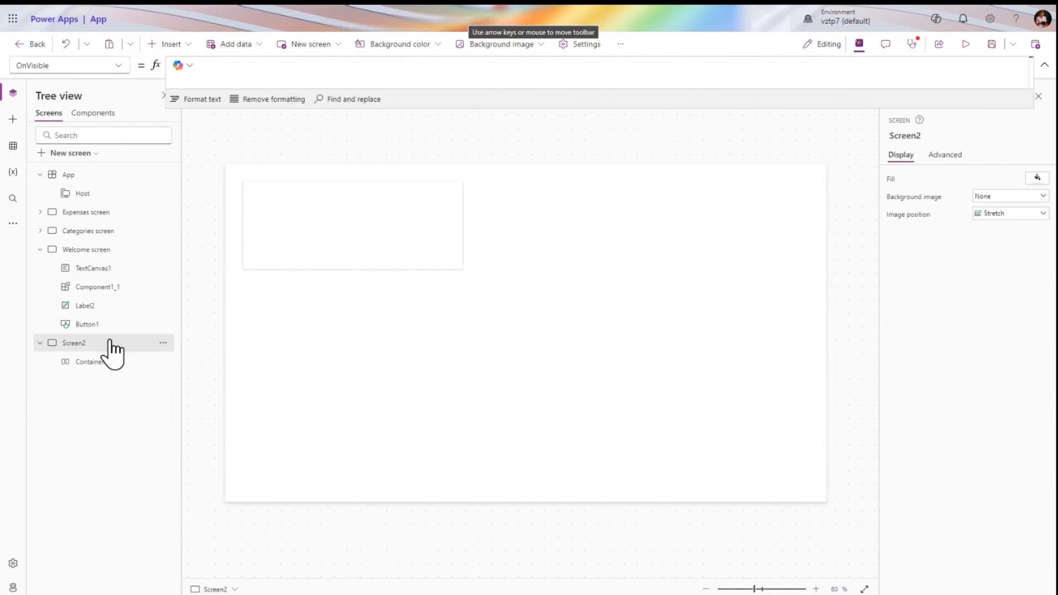
key(ctrl+v)
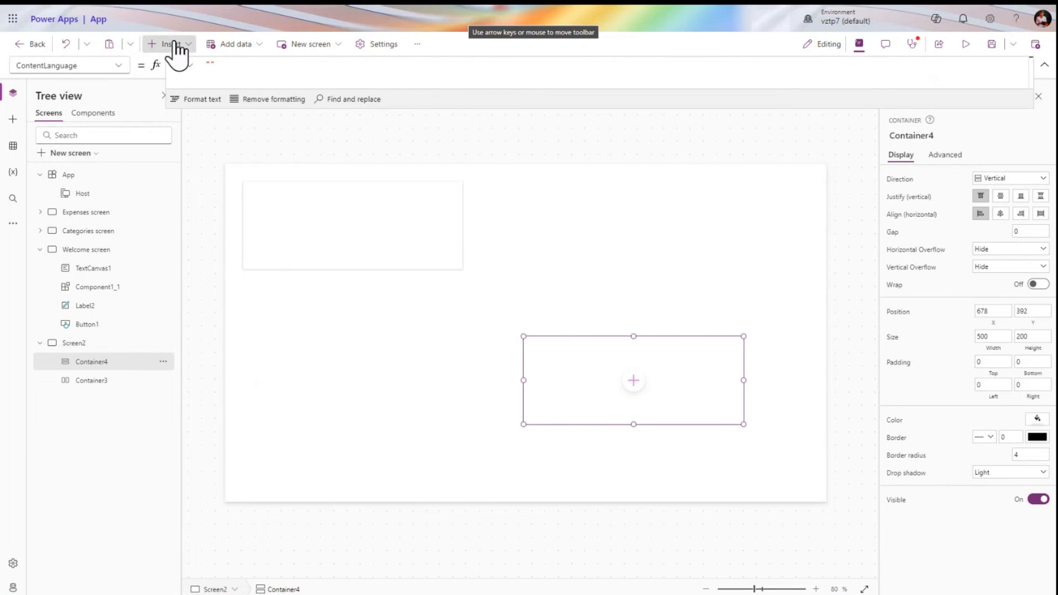
Browse the Display and Media control categories in the Insert list, then select Container3
click(171, 44)
scroll(172, 321, down, 5)
scroll(173, 326, up, 5)
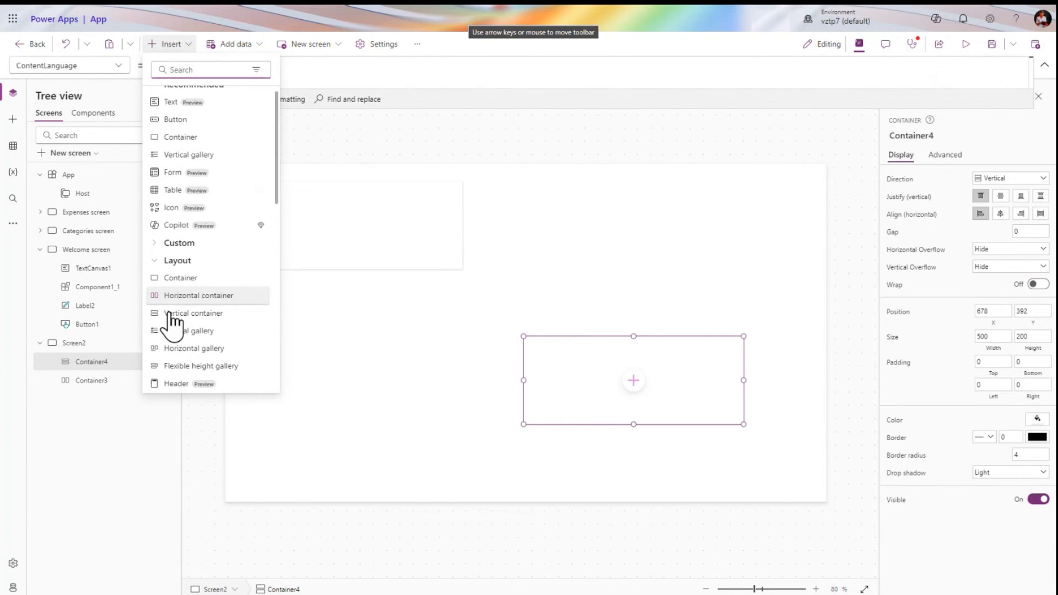
scroll(179, 287, down, 1)
scroll(190, 248, down, 8)
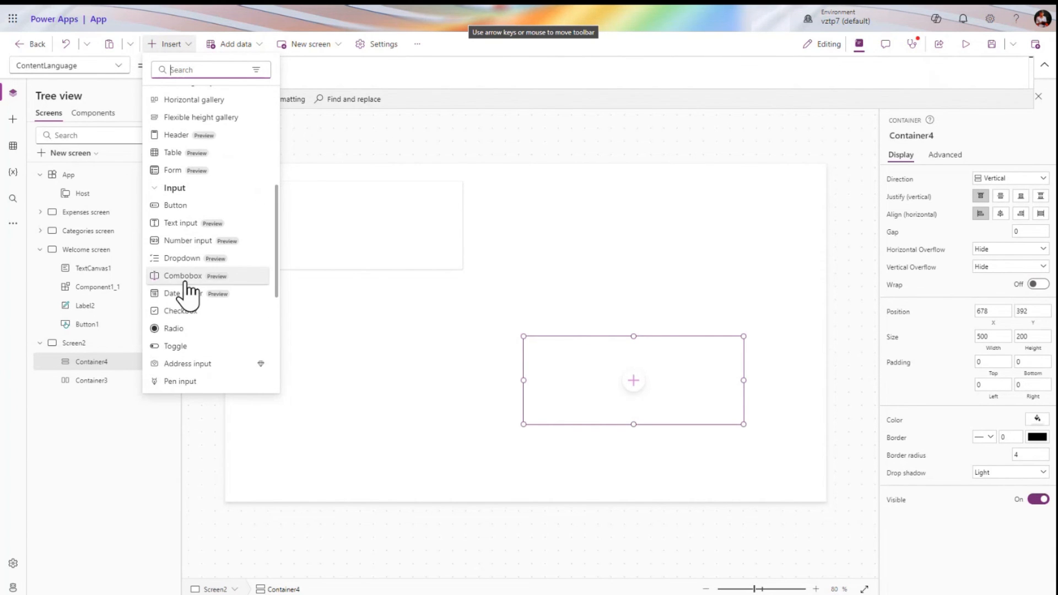
scroll(190, 292, down, 1)
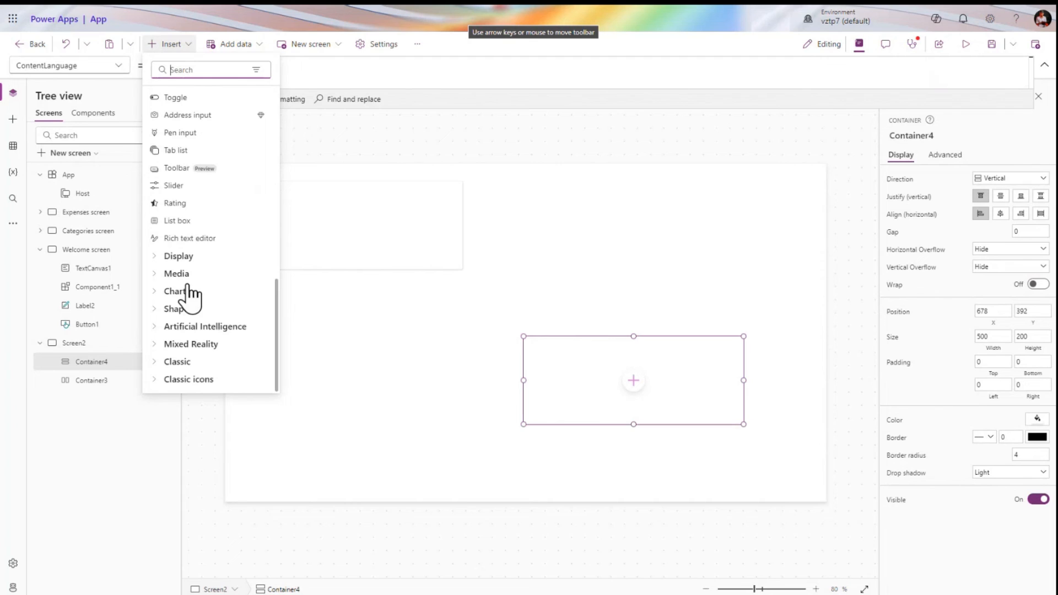
click(156, 257)
scroll(182, 303, down, 3)
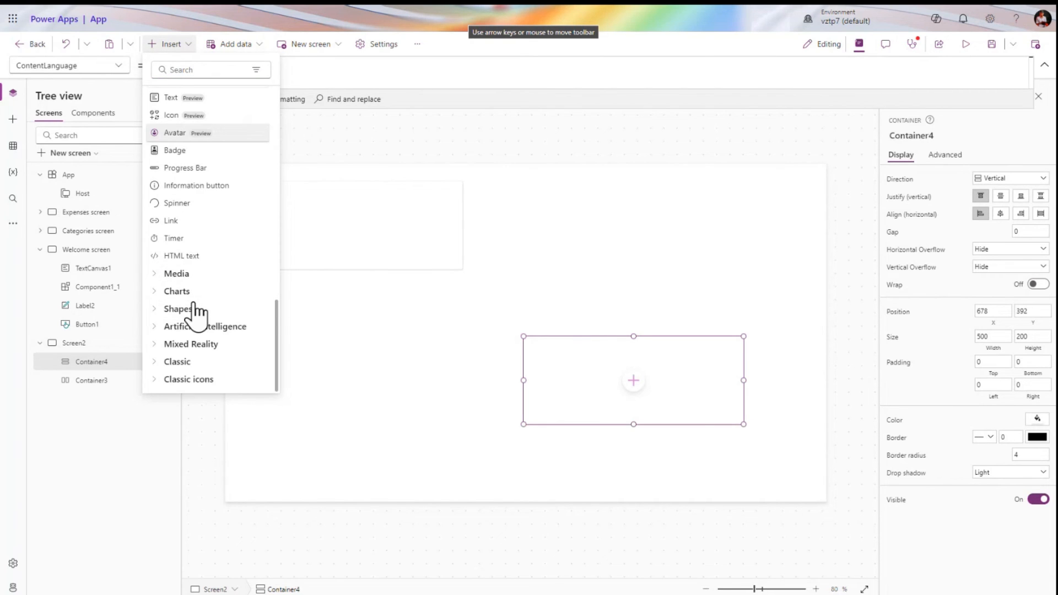
click(157, 273)
scroll(201, 347, down, 4)
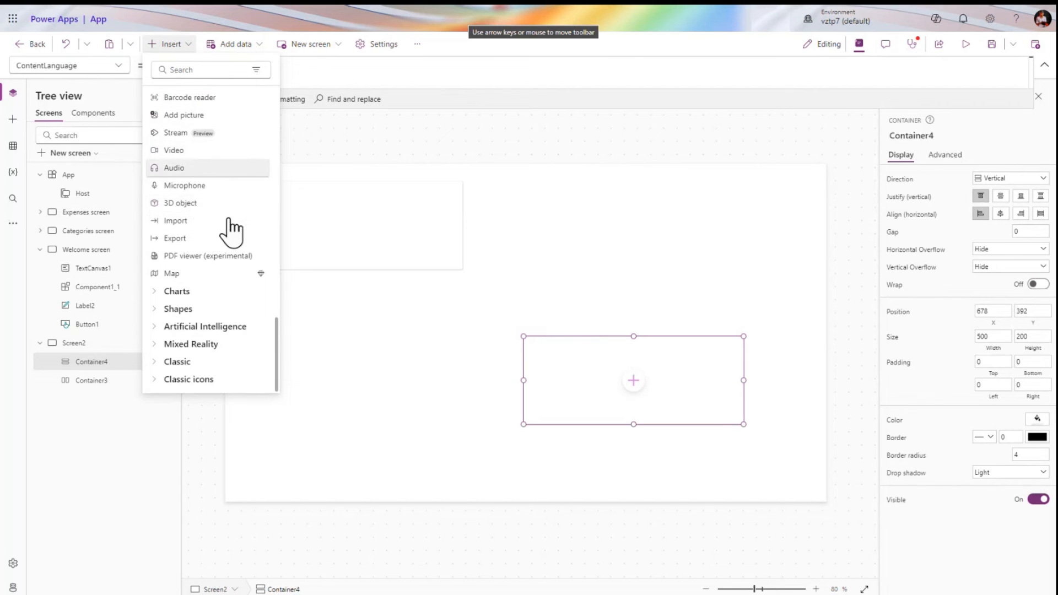
click(455, 367)
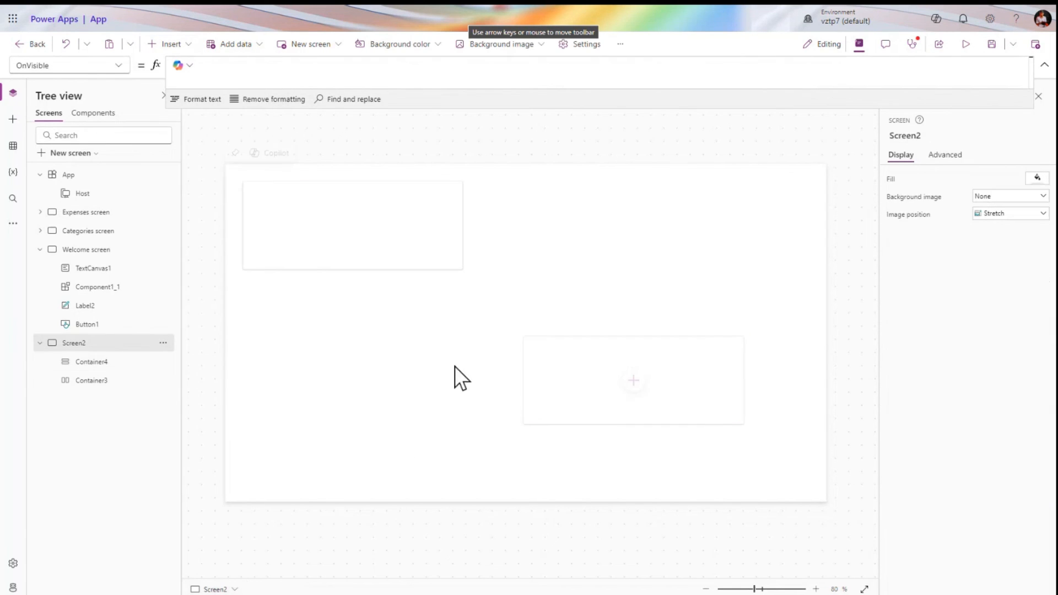
click(412, 226)
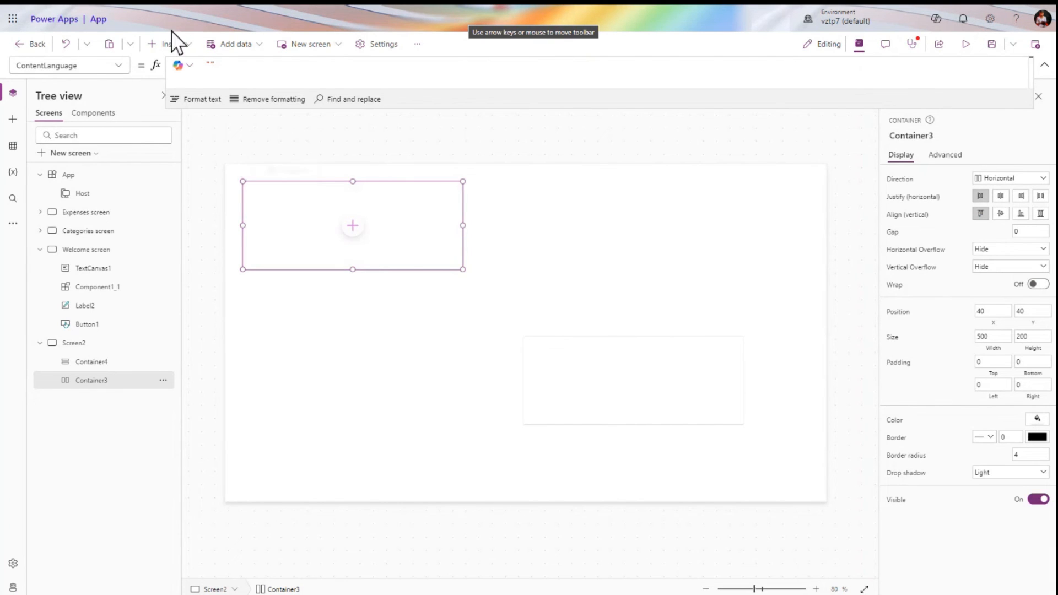
Insert four Text controls, TextCanvas3 to TextCanvas6, side by side in Container3
click(175, 45)
click(188, 112)
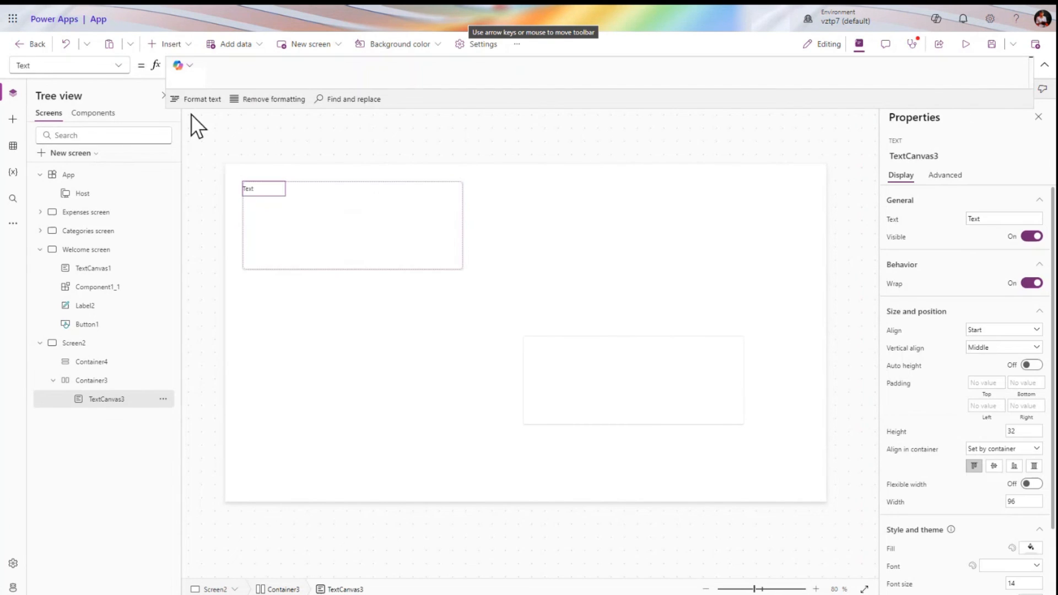
click(177, 46)
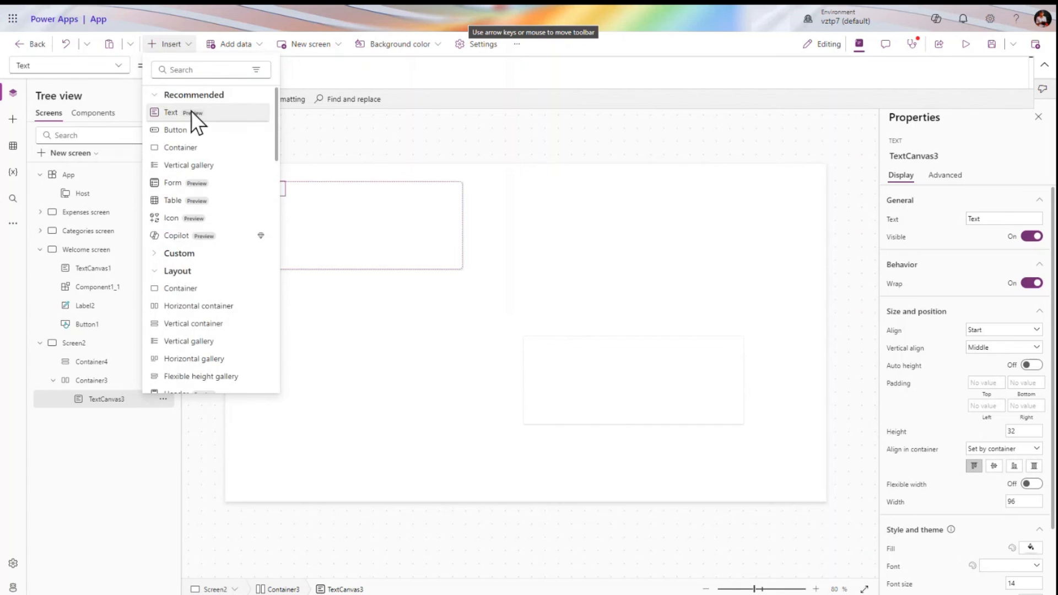
click(190, 112)
click(97, 381)
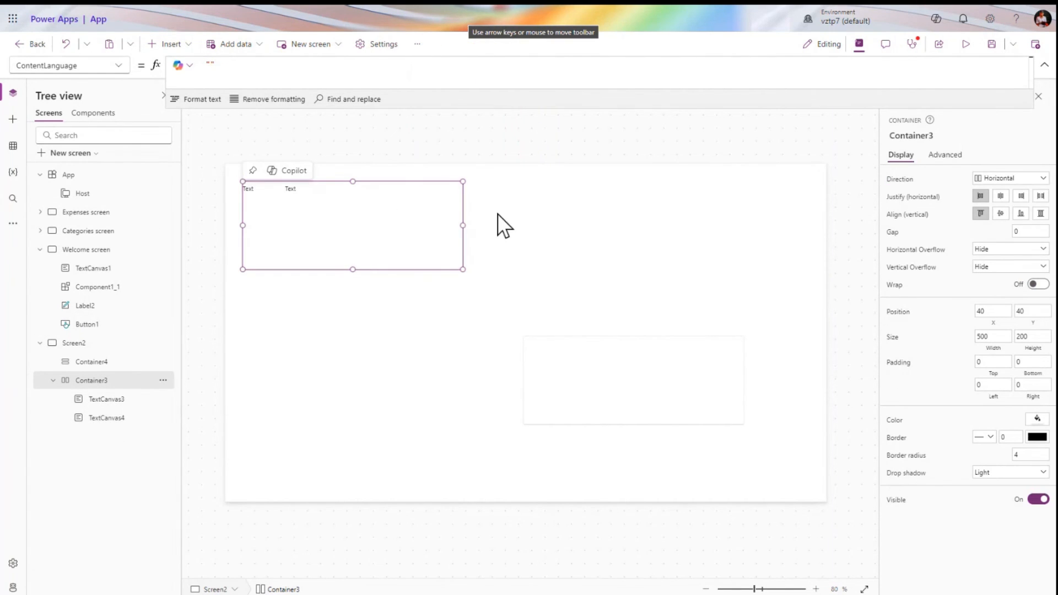
click(187, 49)
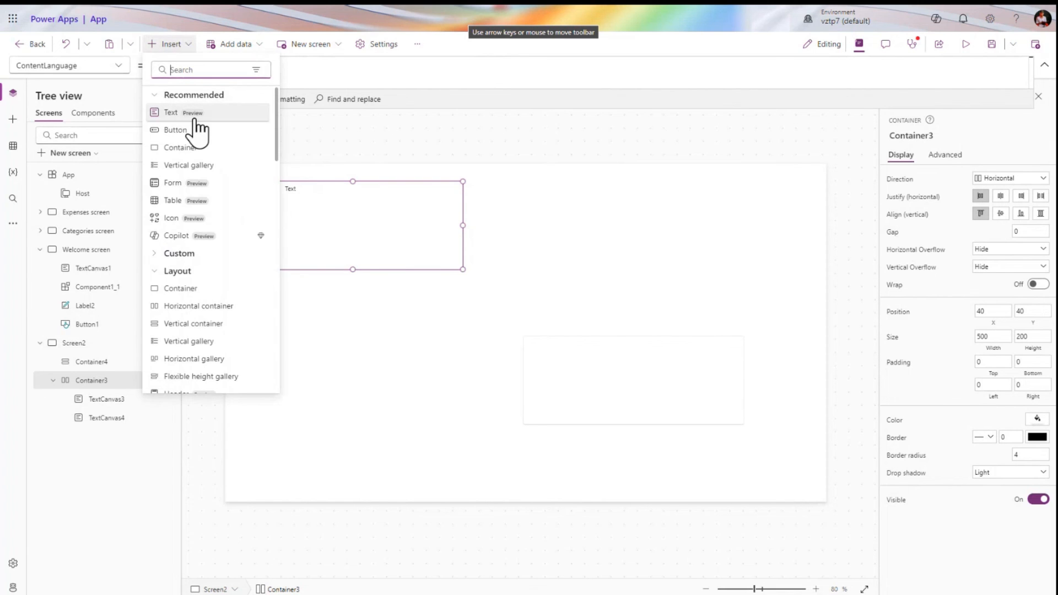
click(198, 114)
click(164, 44)
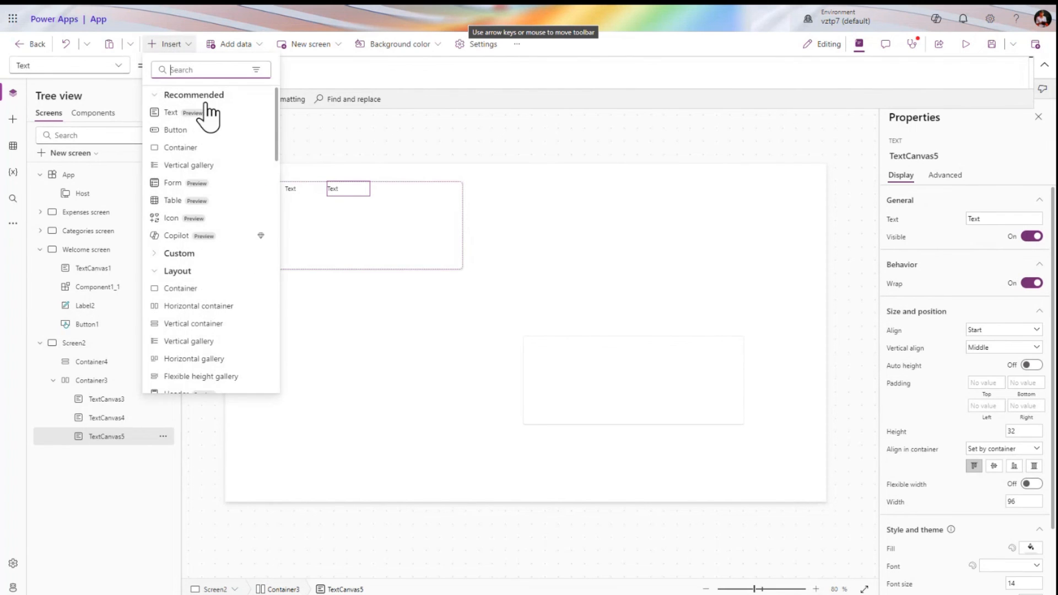
click(205, 110)
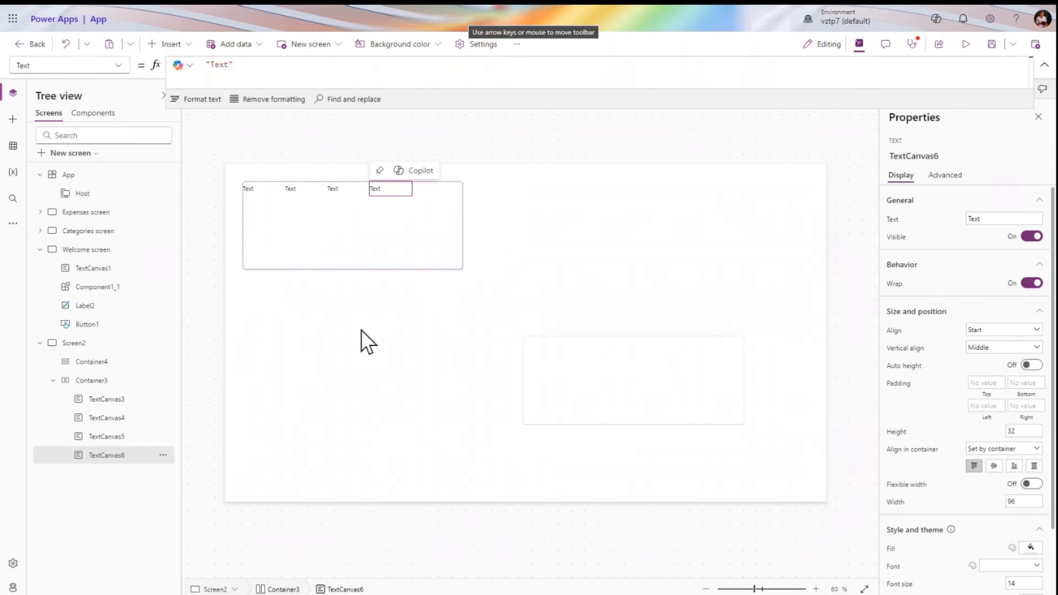
click(95, 381)
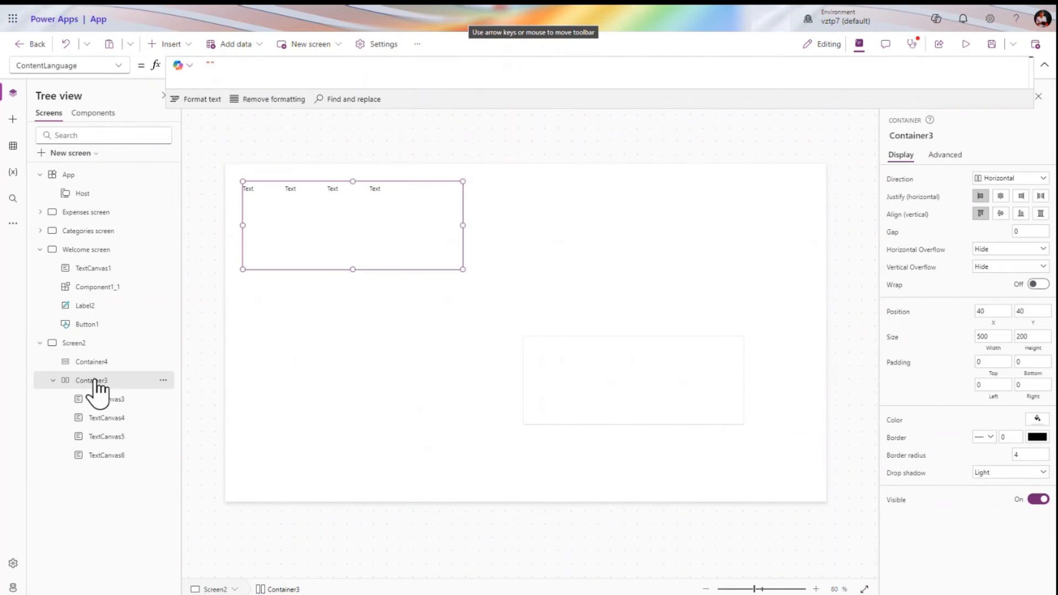
click(104, 361)
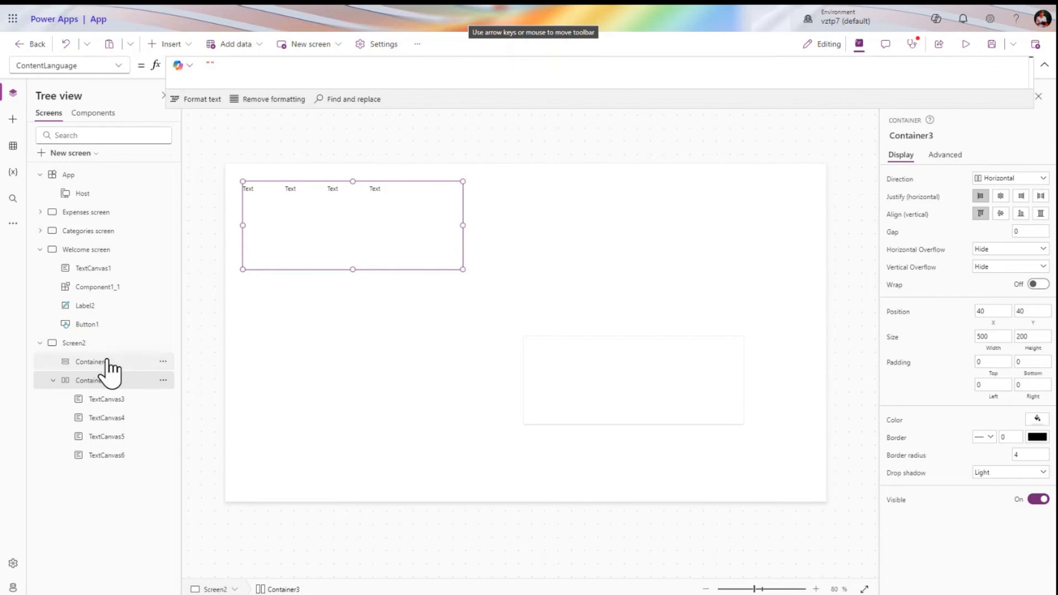
Center Container3's four labels horizontally and vertically and shrink it to 500 by 118
click(104, 381)
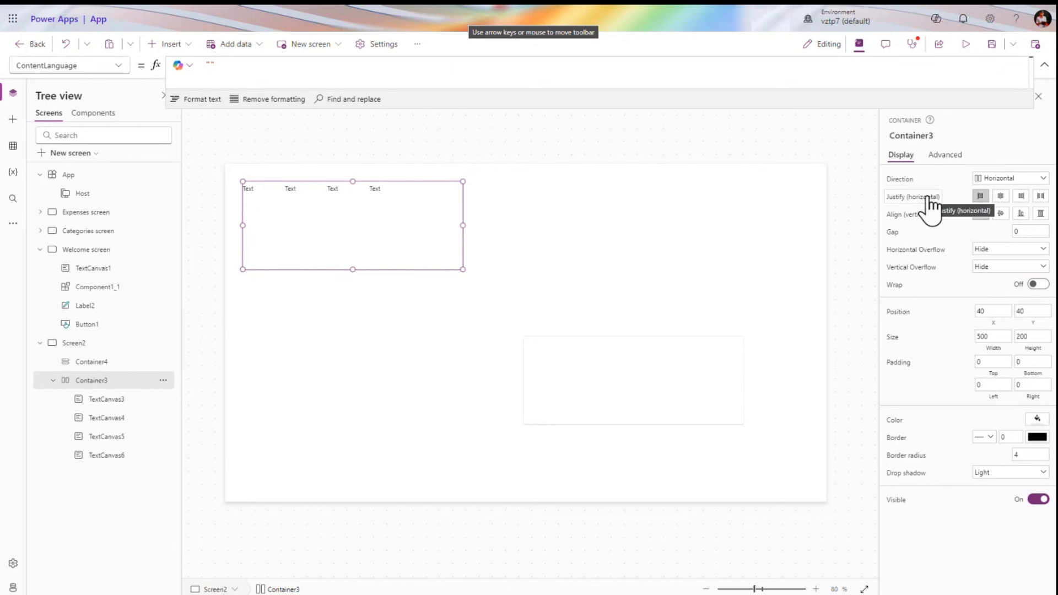
click(1001, 196)
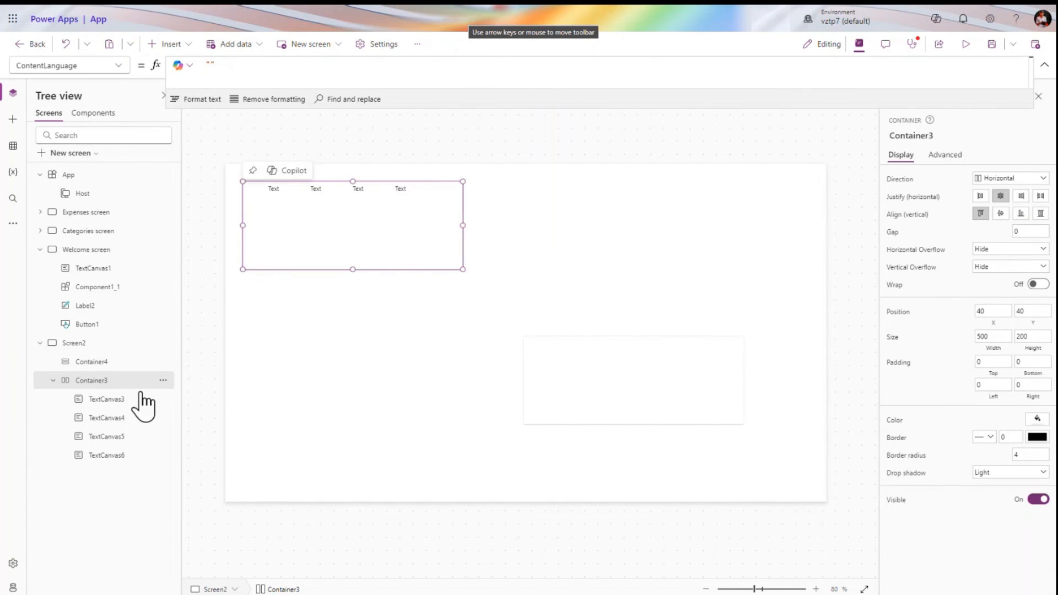
click(980, 196)
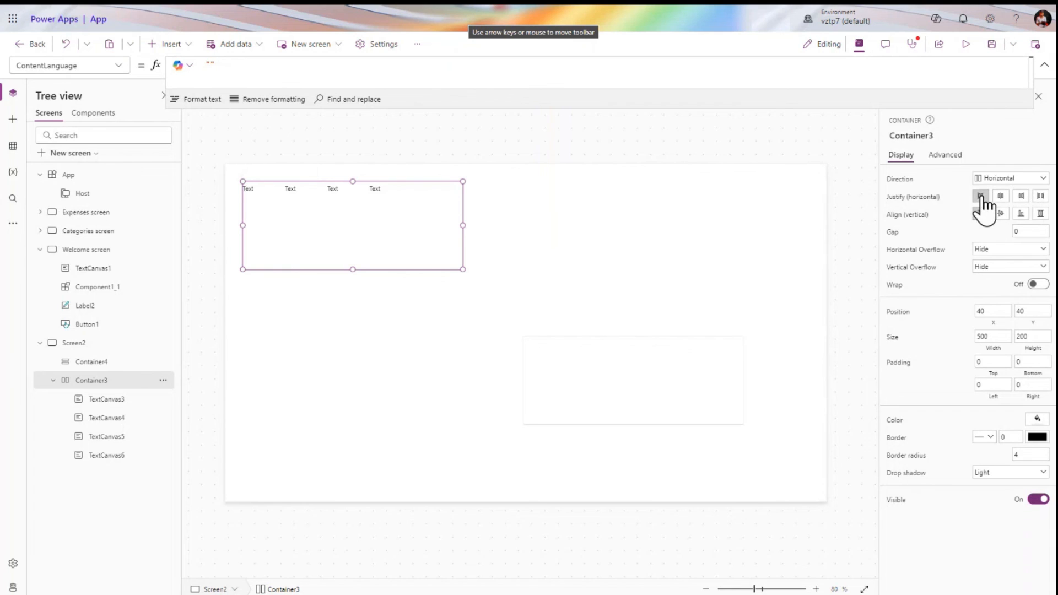
click(1002, 197)
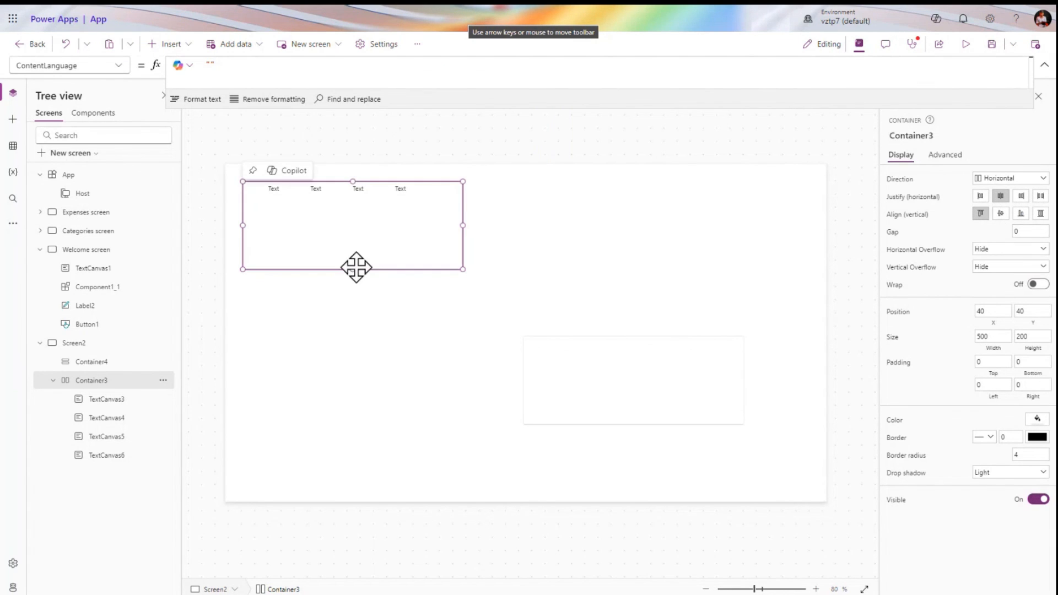
drag(355, 271, 355, 233)
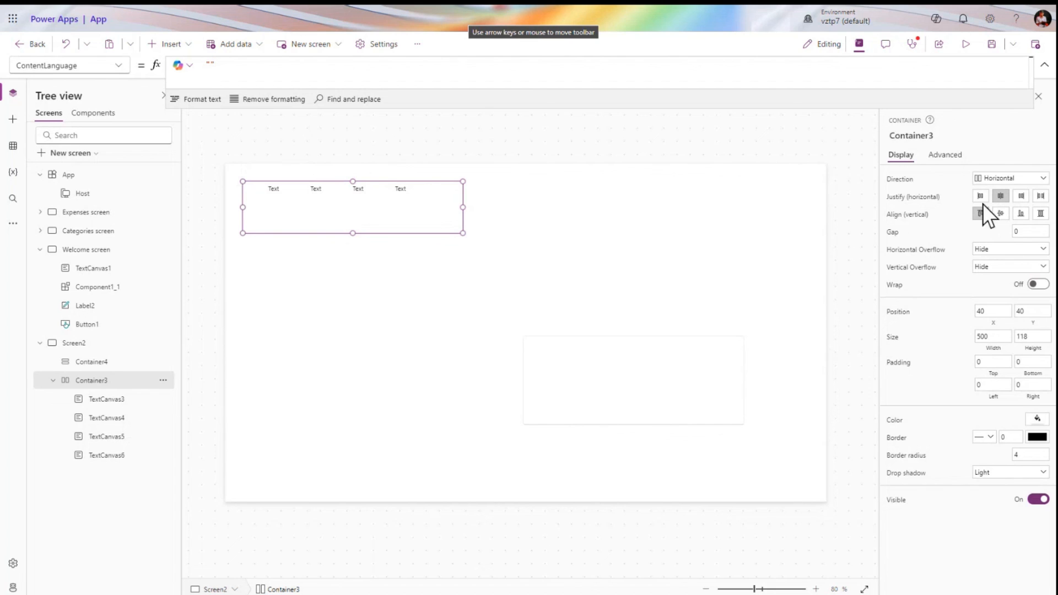
click(1000, 215)
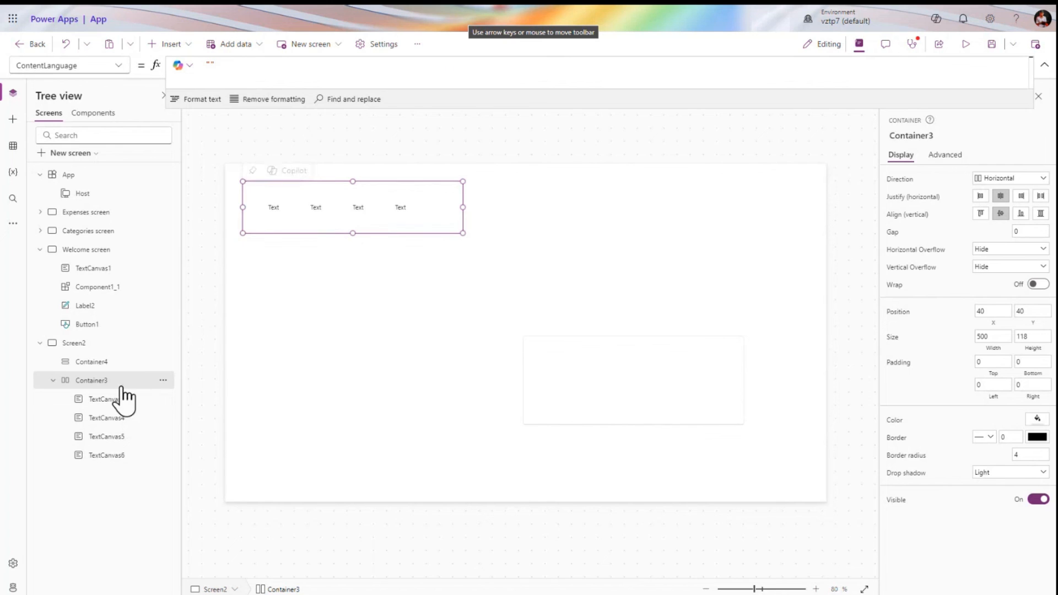
click(106, 399)
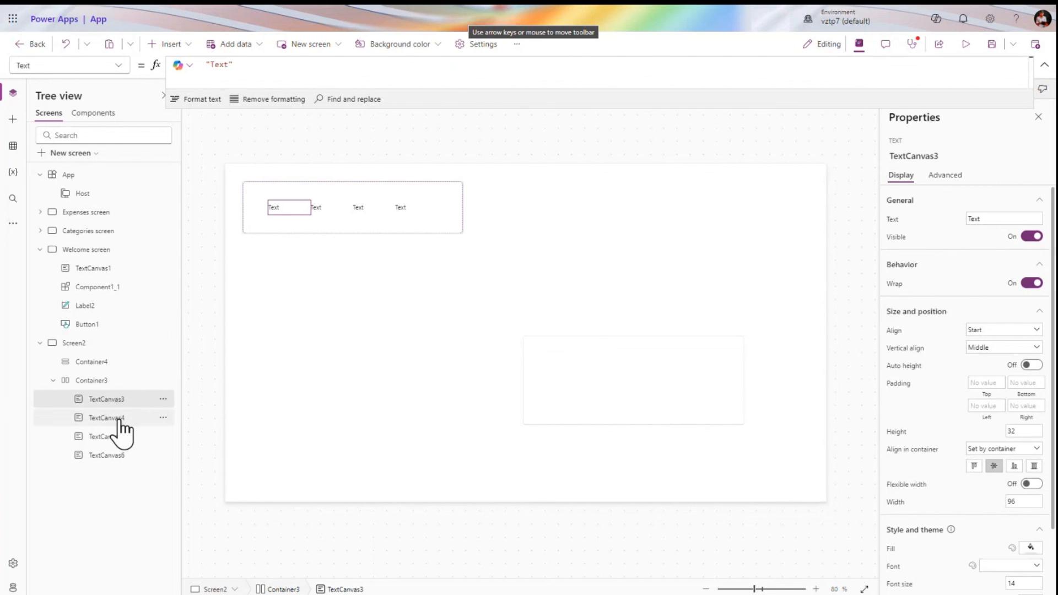
Fill the four labels TextCanvas3–6 with dark red
shift+click(113, 455)
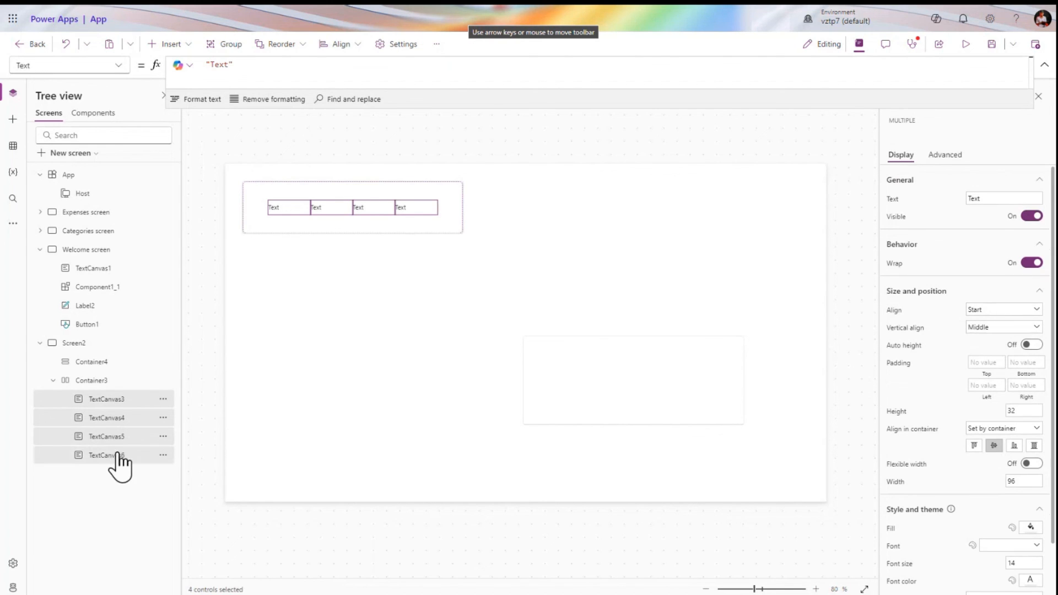
click(1027, 527)
click(939, 507)
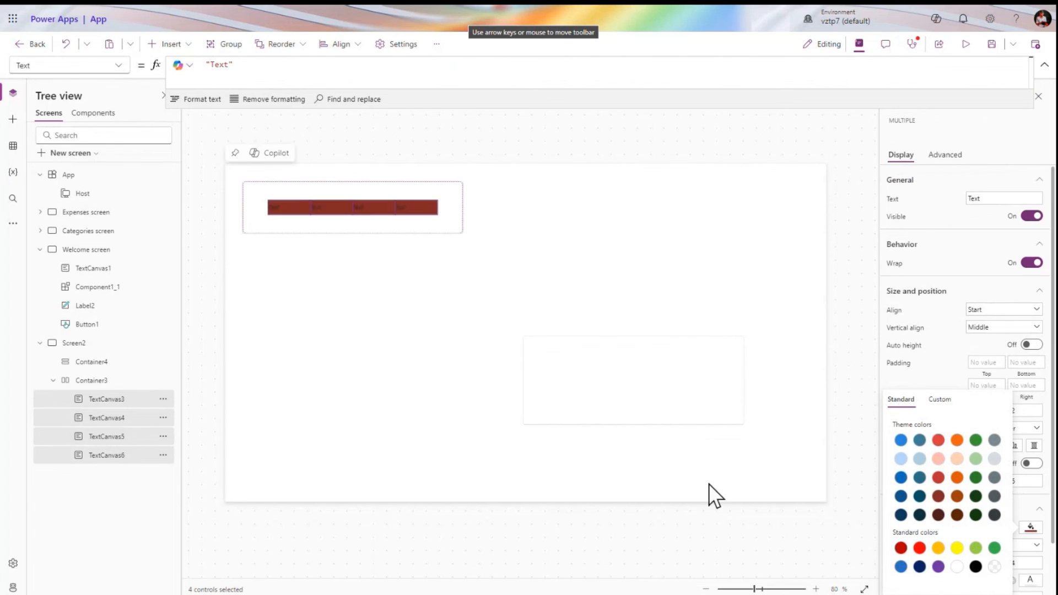
Set Container3's gap to 20 and its left padding to 60
click(93, 380)
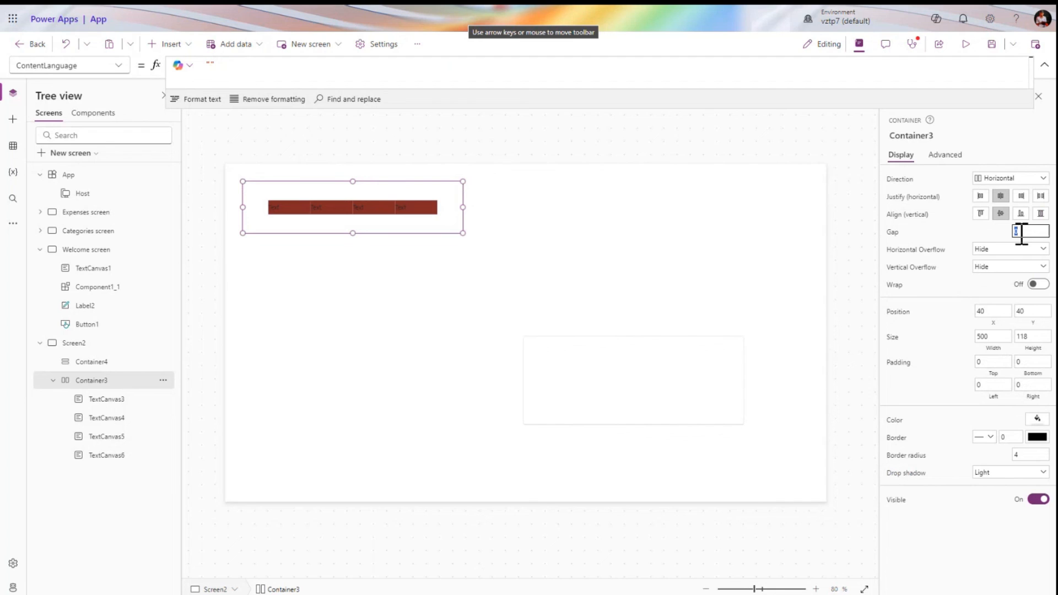
click(1021, 234)
text(20)
key(Tab)
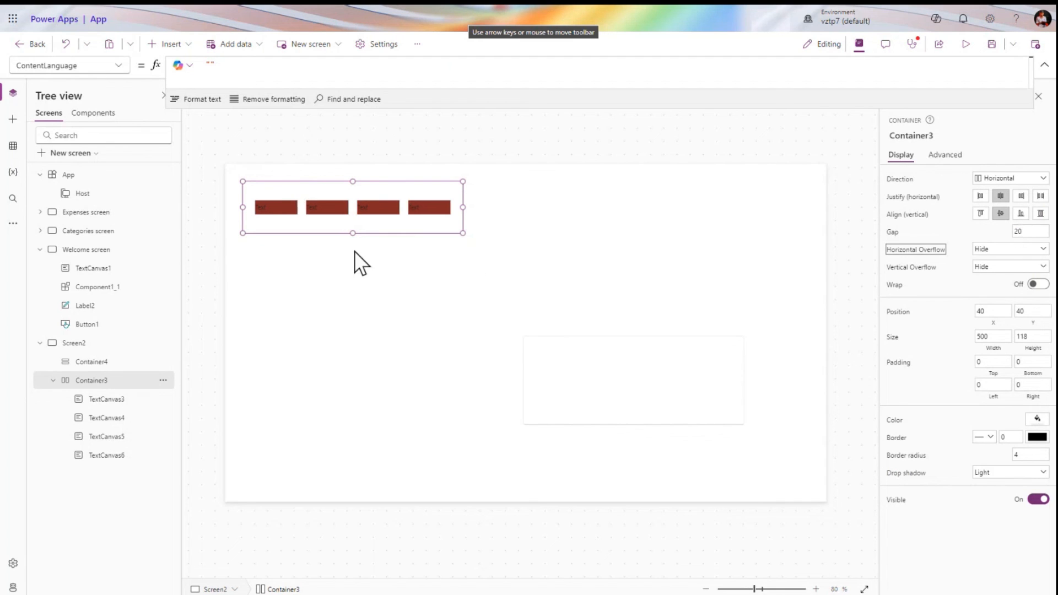
click(998, 388)
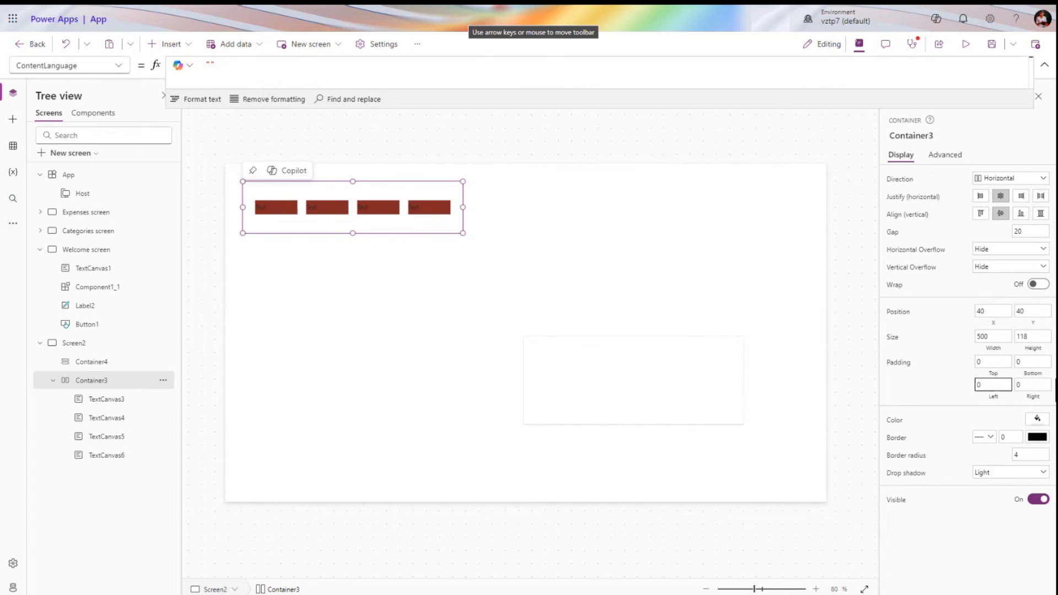
key(BackSpace)
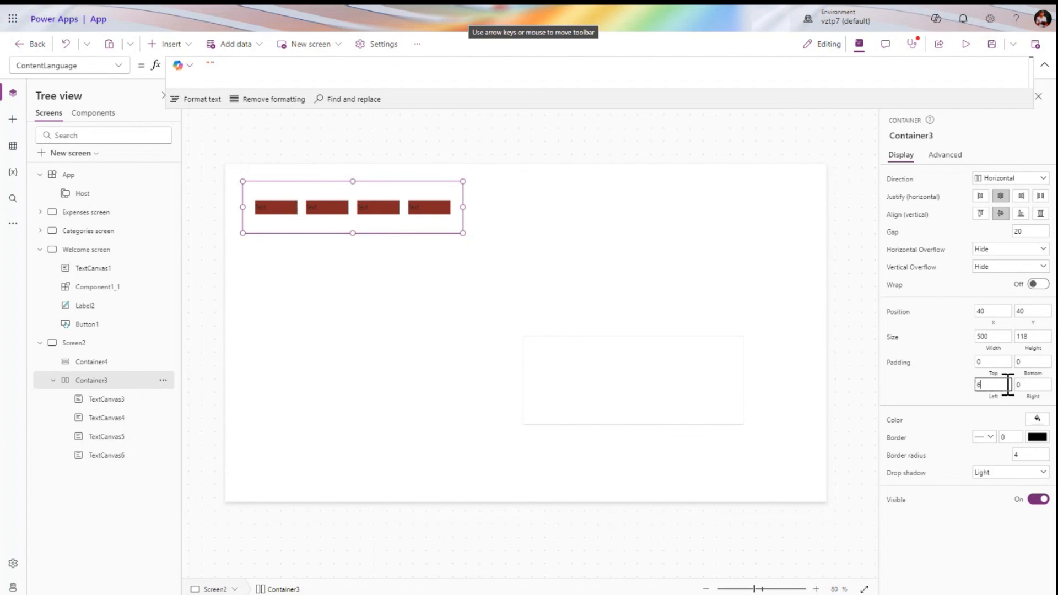
text(60)
key(Tab)
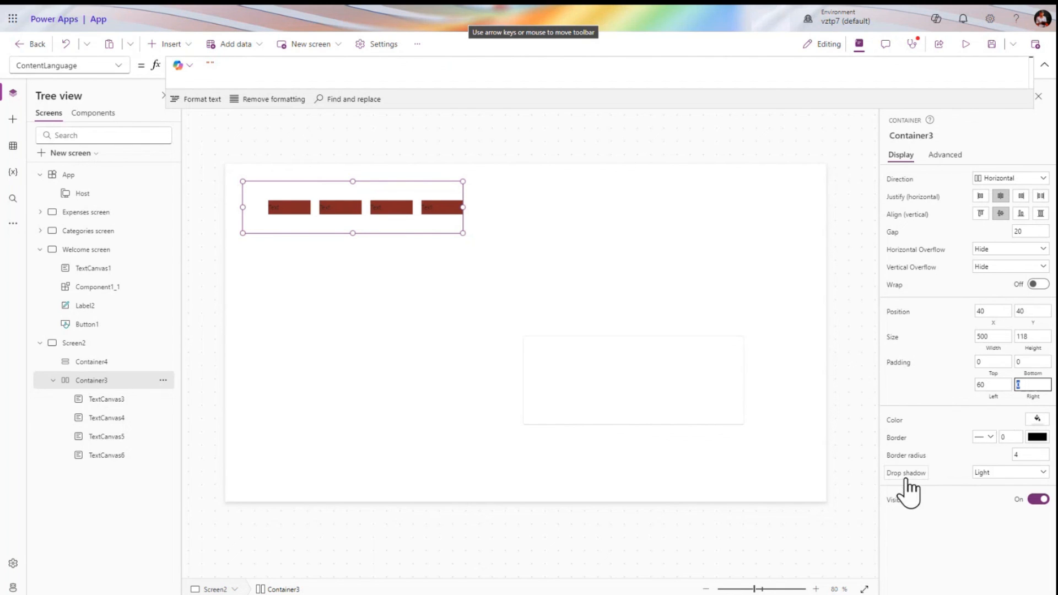
Give Container3 an ExtraBold drop shadow
click(989, 474)
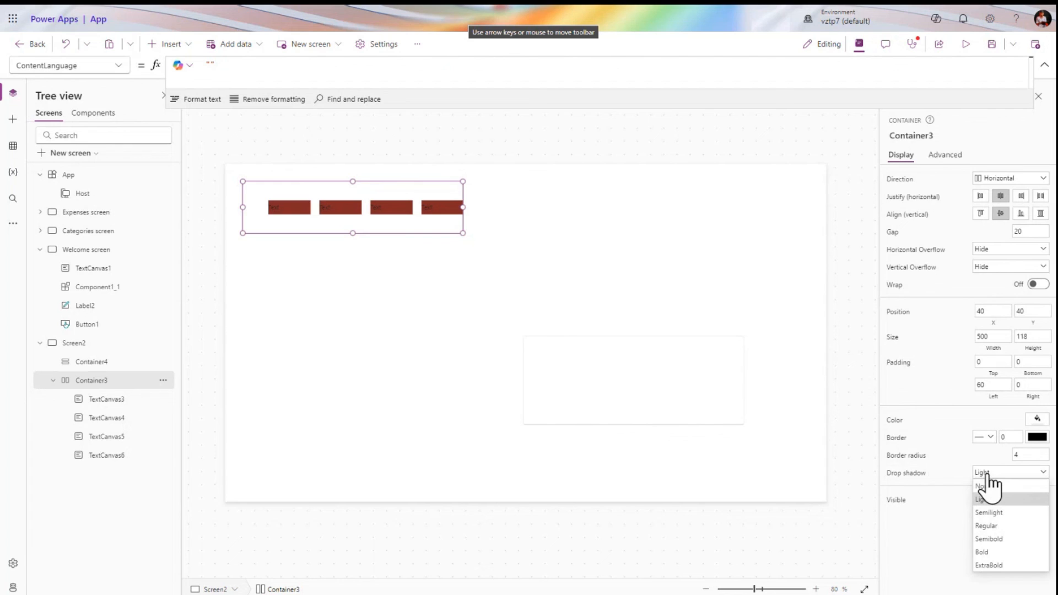
click(990, 565)
click(435, 312)
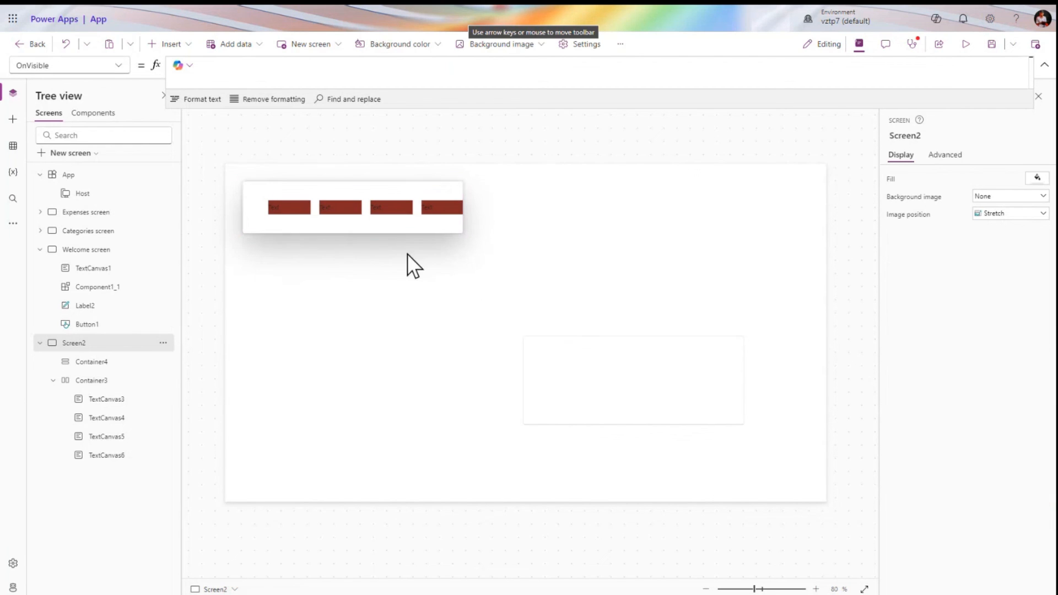
Insert three Text labels, TextCanvas7 to TextCanvas9, into vertical Container4
click(597, 386)
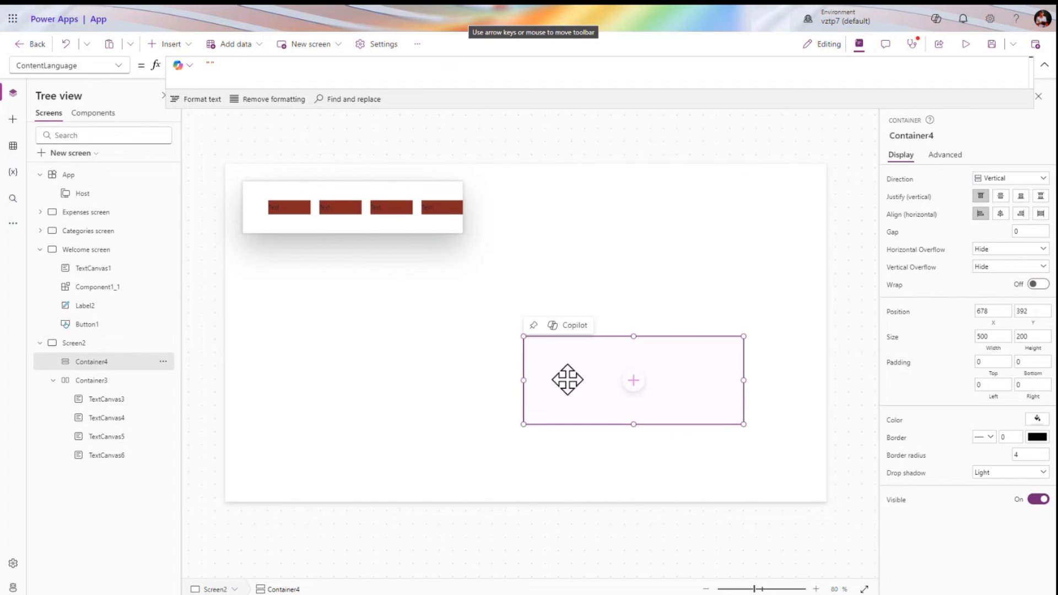
click(168, 44)
click(221, 112)
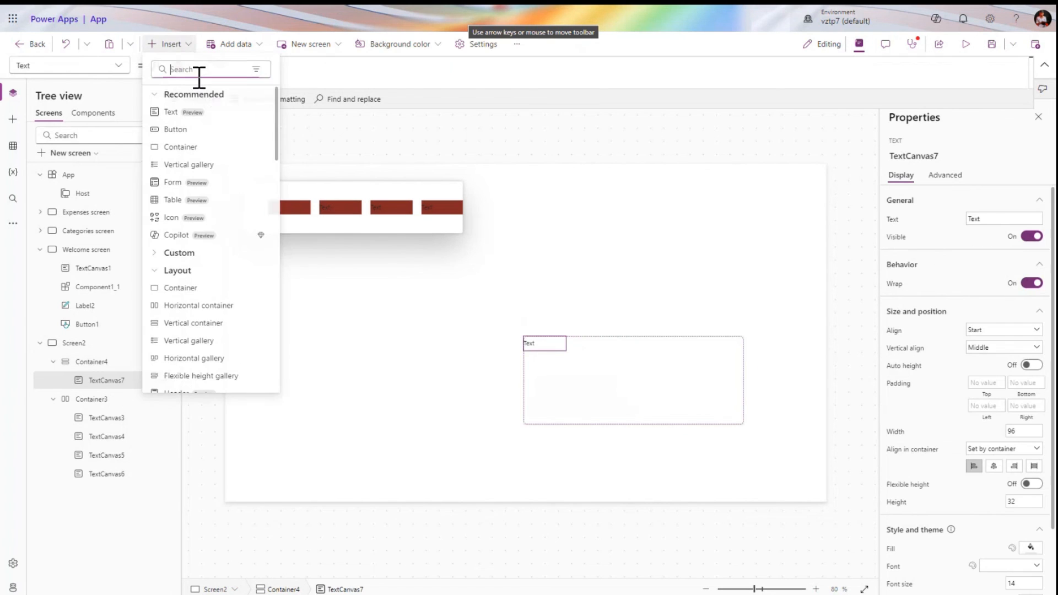
click(203, 113)
click(168, 44)
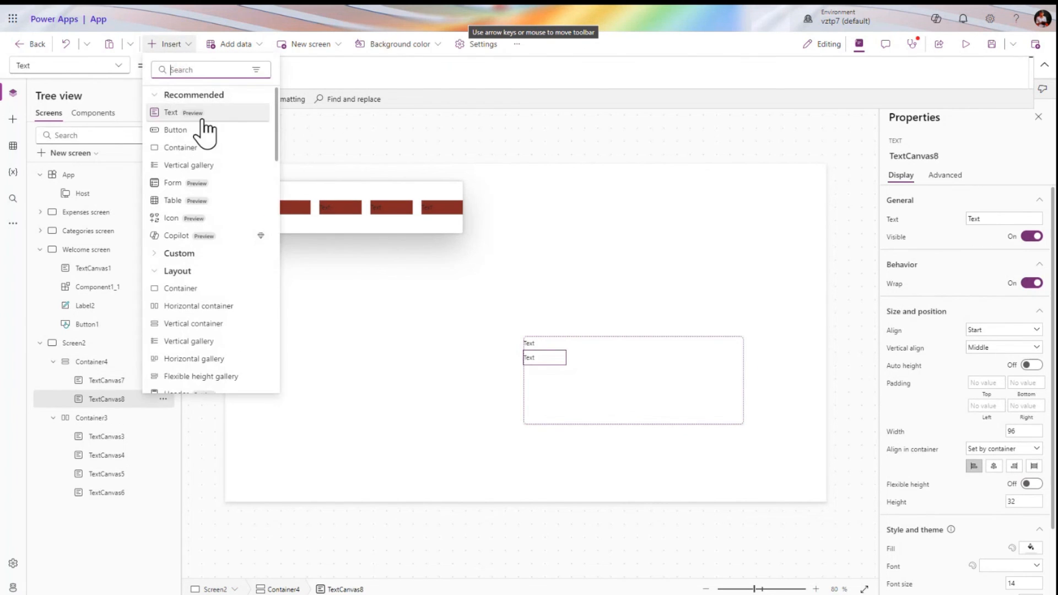
click(203, 114)
click(104, 362)
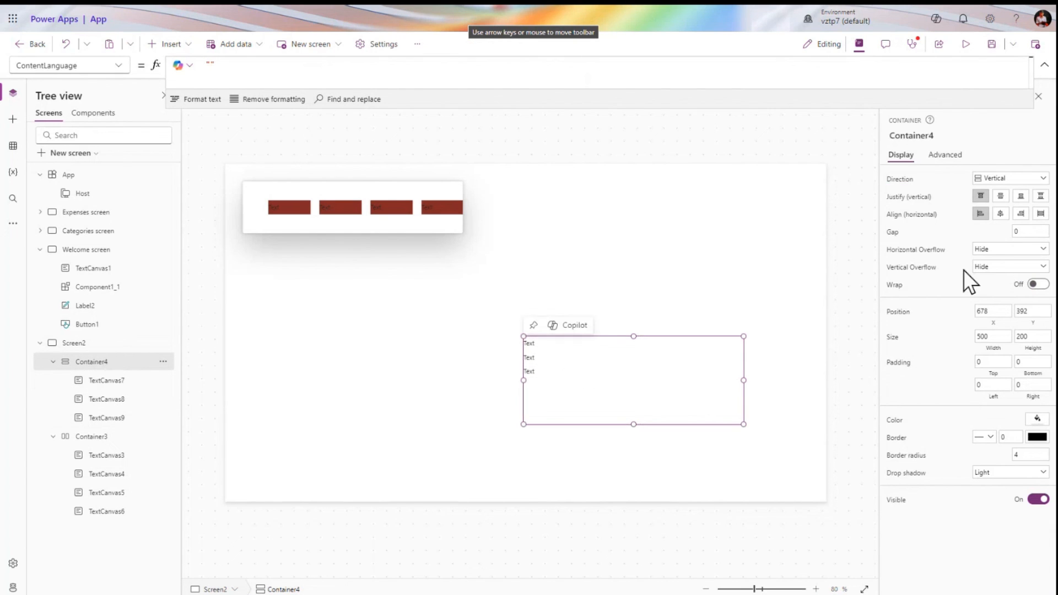
Check Container3's overflow and wrap settings and make TextCanvas3's width flexible
click(431, 226)
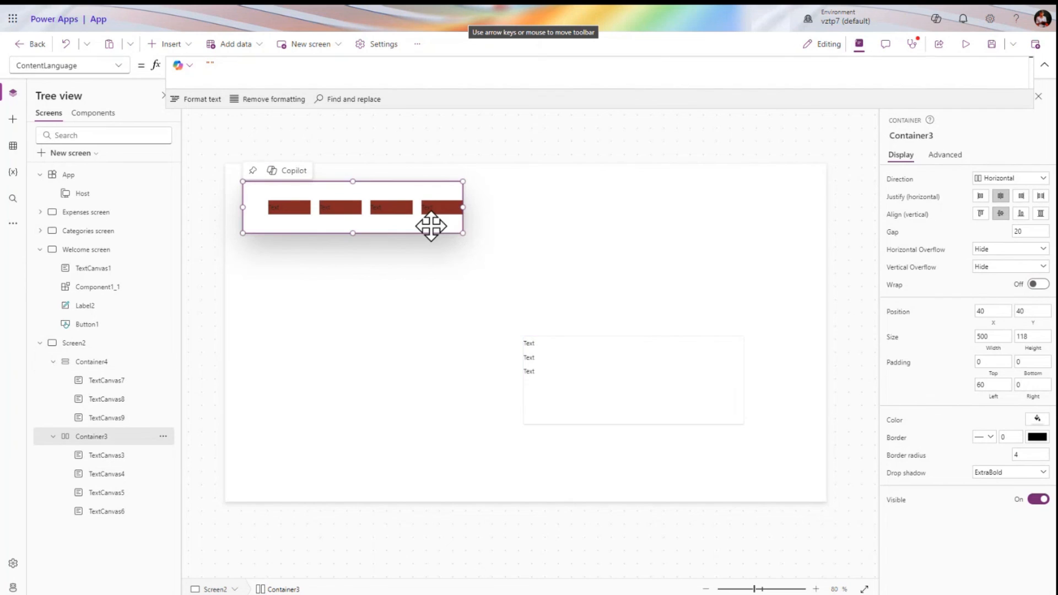
click(926, 266)
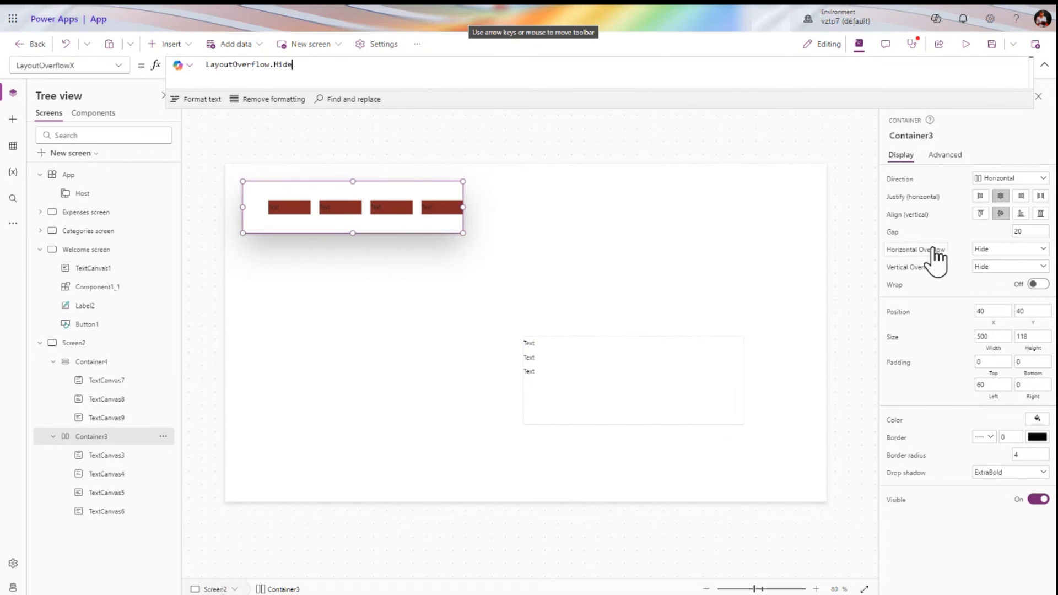
click(904, 284)
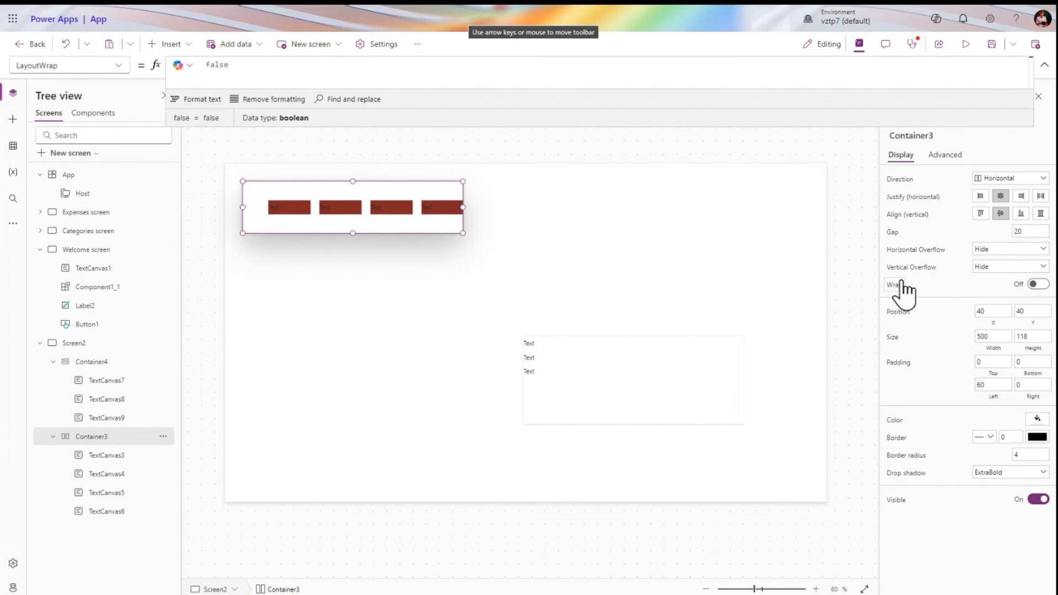
click(378, 206)
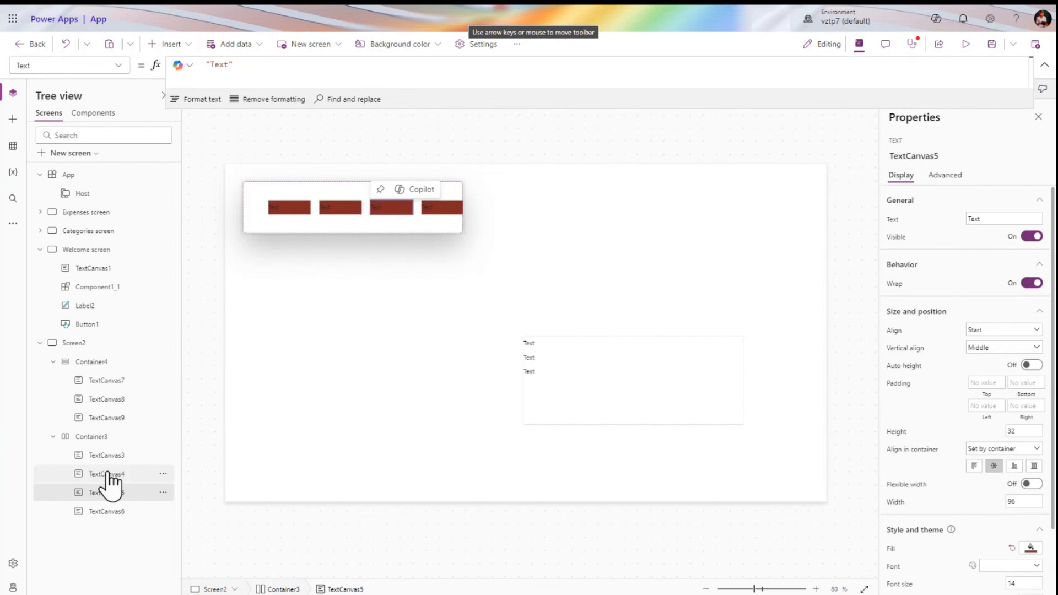
click(103, 437)
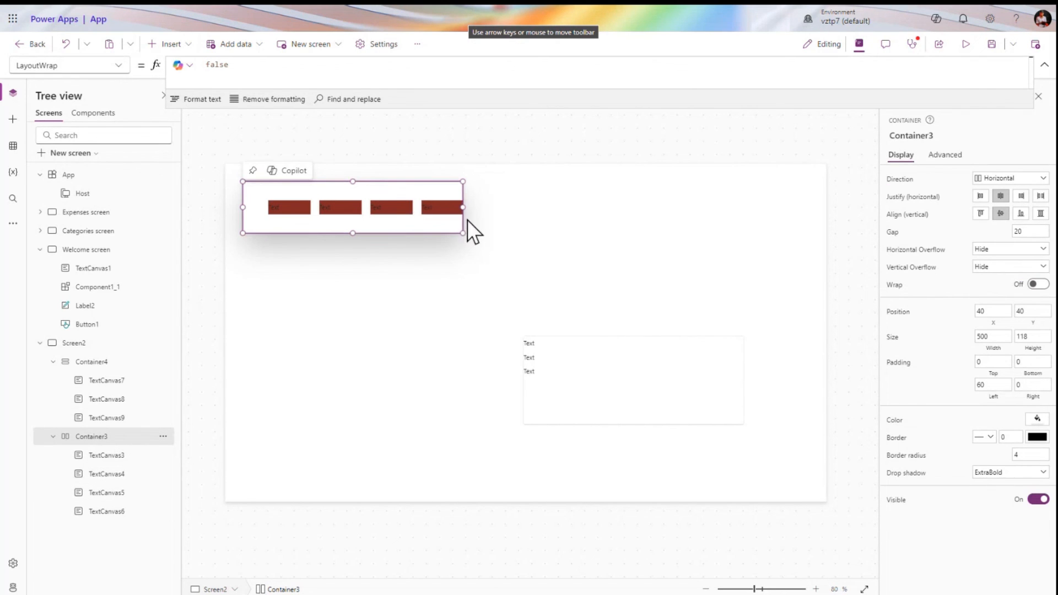
click(113, 457)
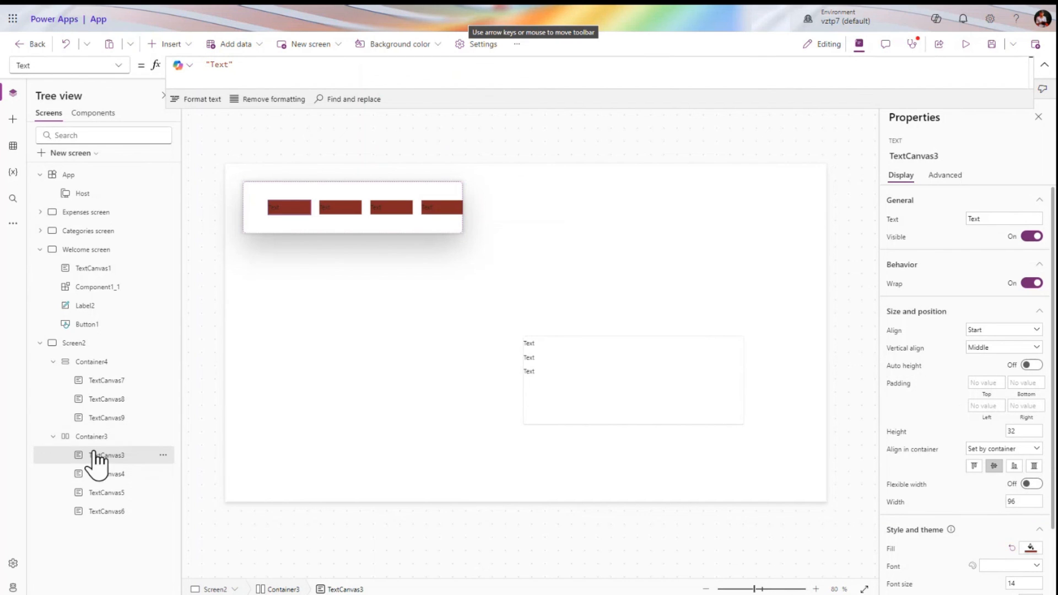
click(1031, 484)
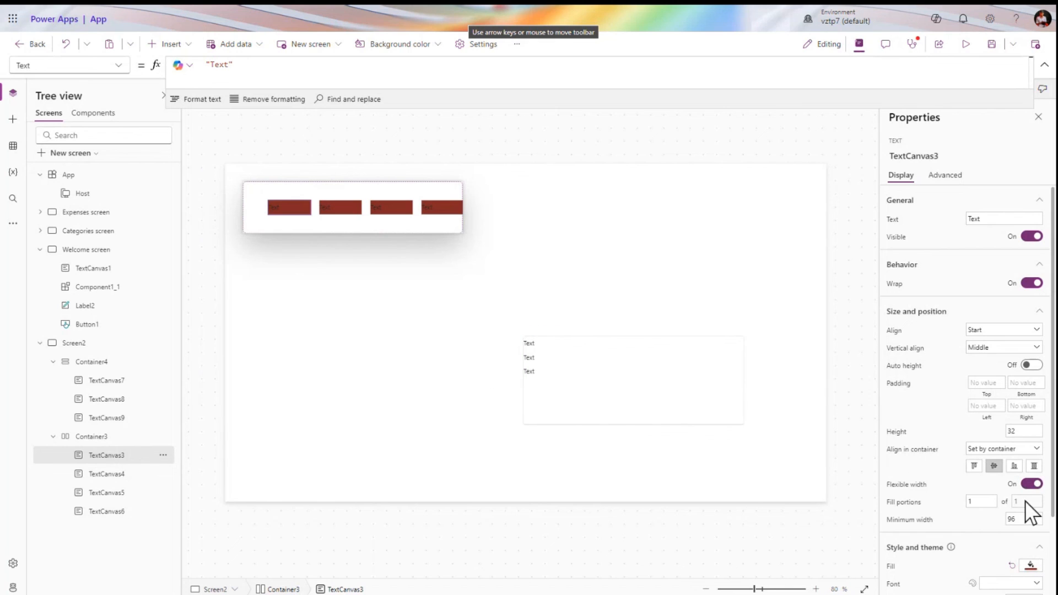
click(905, 486)
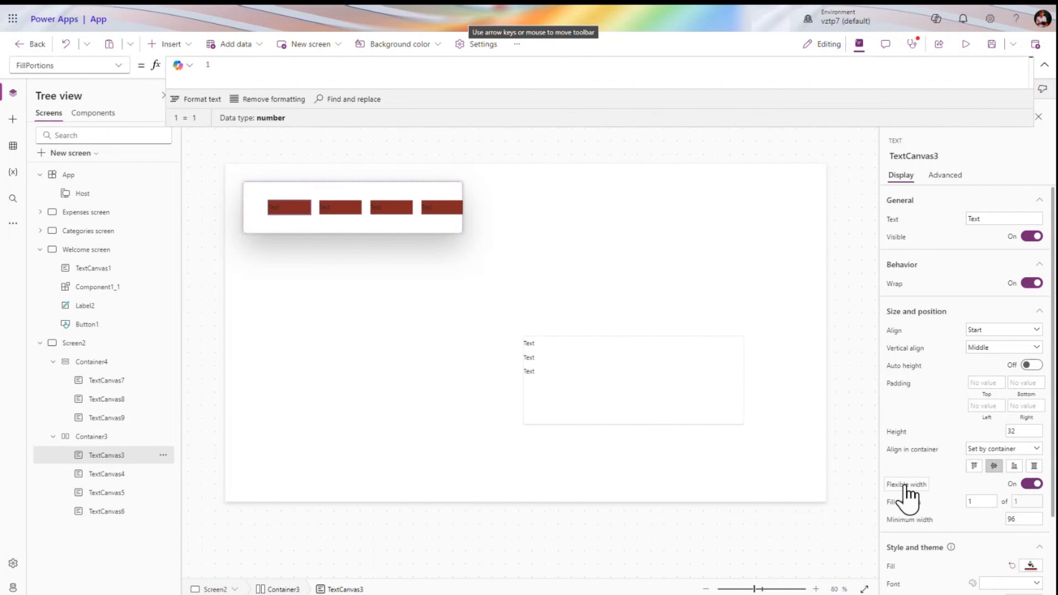
Make TextCanvas4–6 flexible width and stretch Container3 to 1326 wide
click(114, 475)
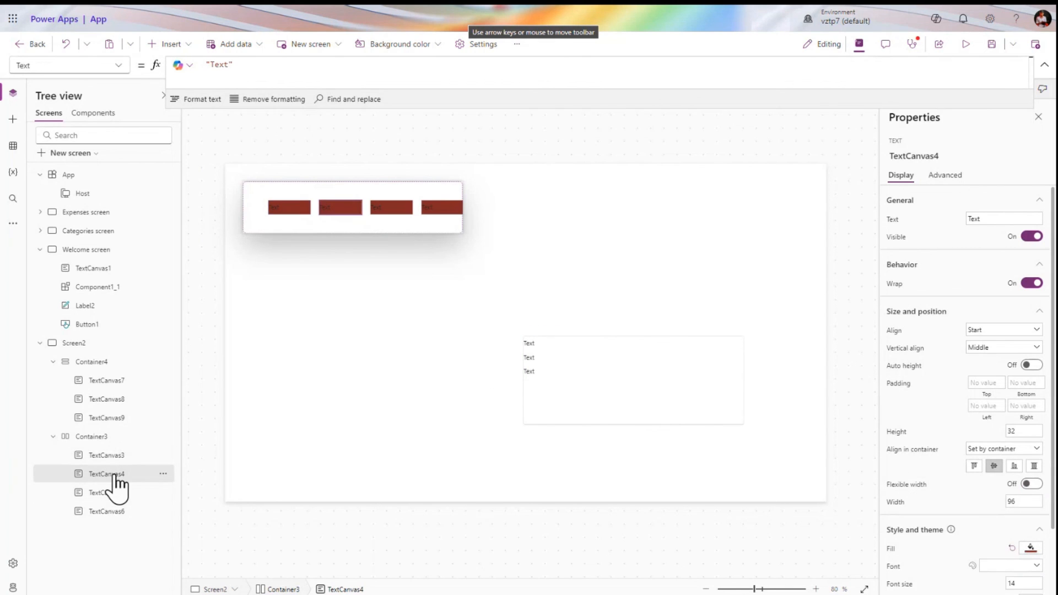
shift+click(110, 511)
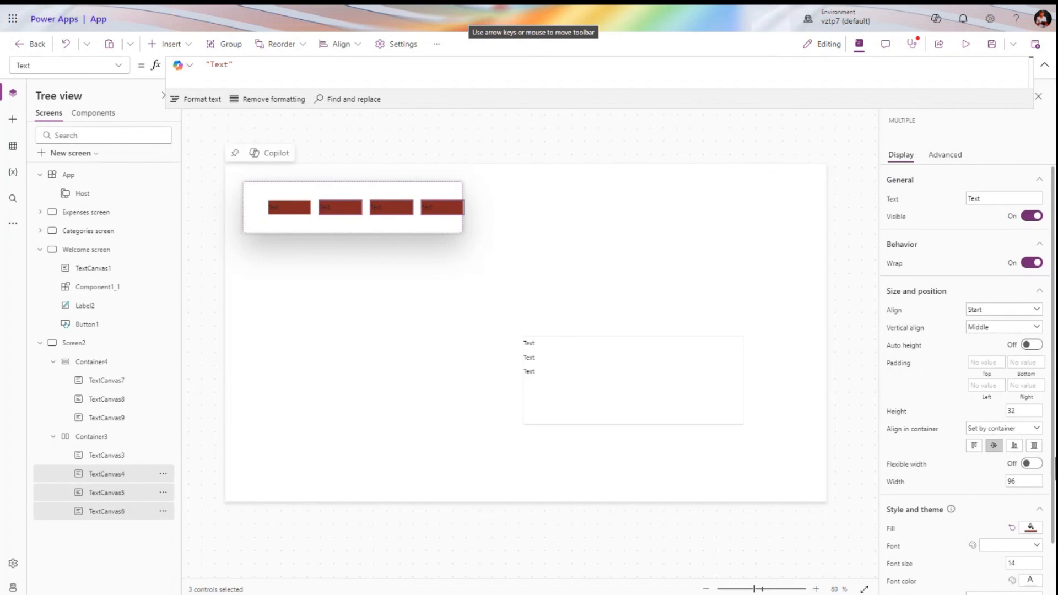
click(1028, 465)
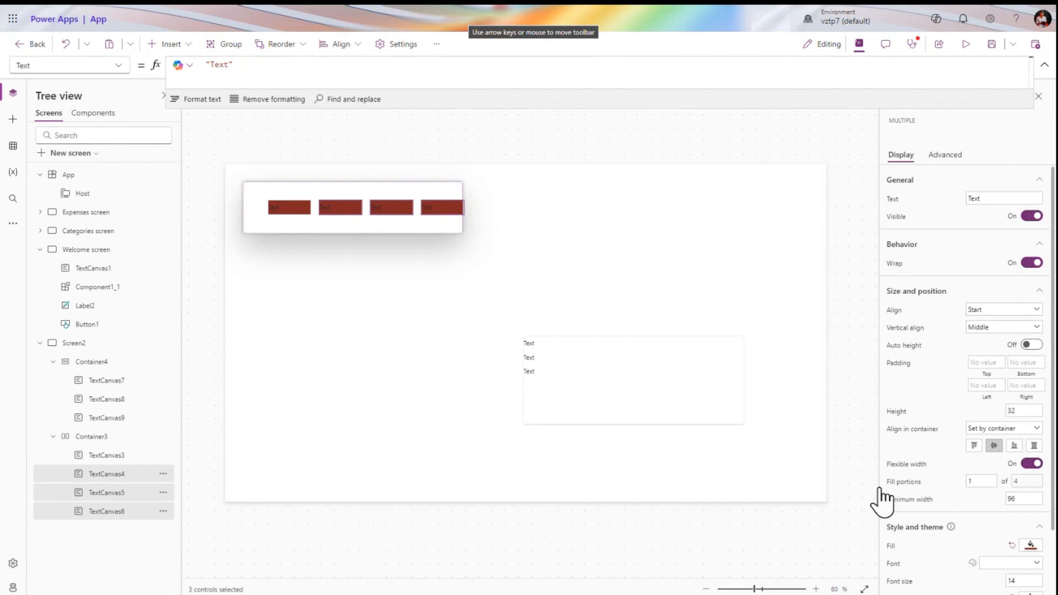
click(408, 226)
drag(463, 207, 834, 214)
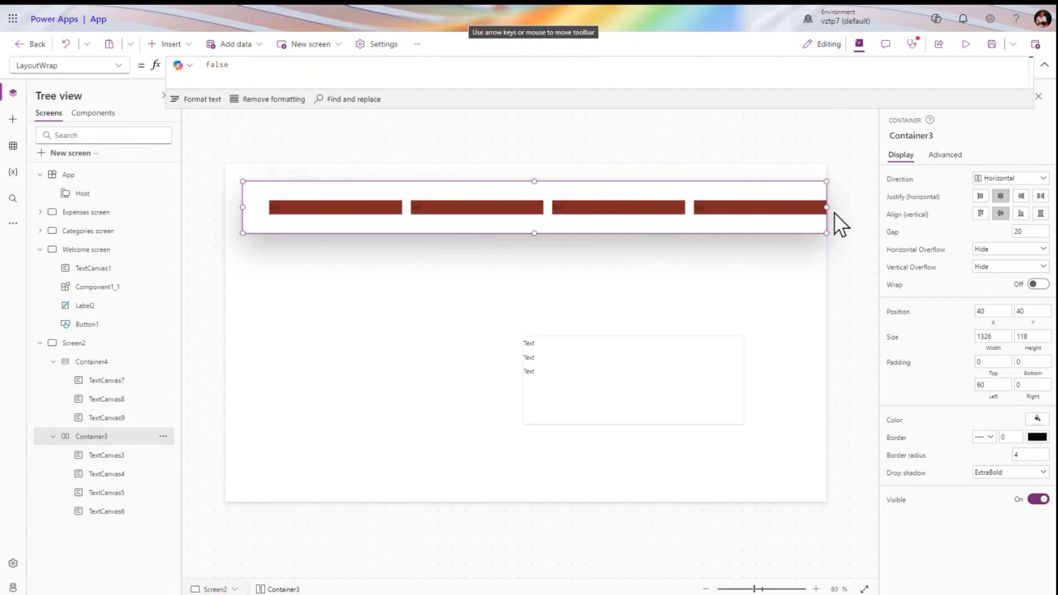
Set Container3's horizontal overflow to Scroll
click(102, 456)
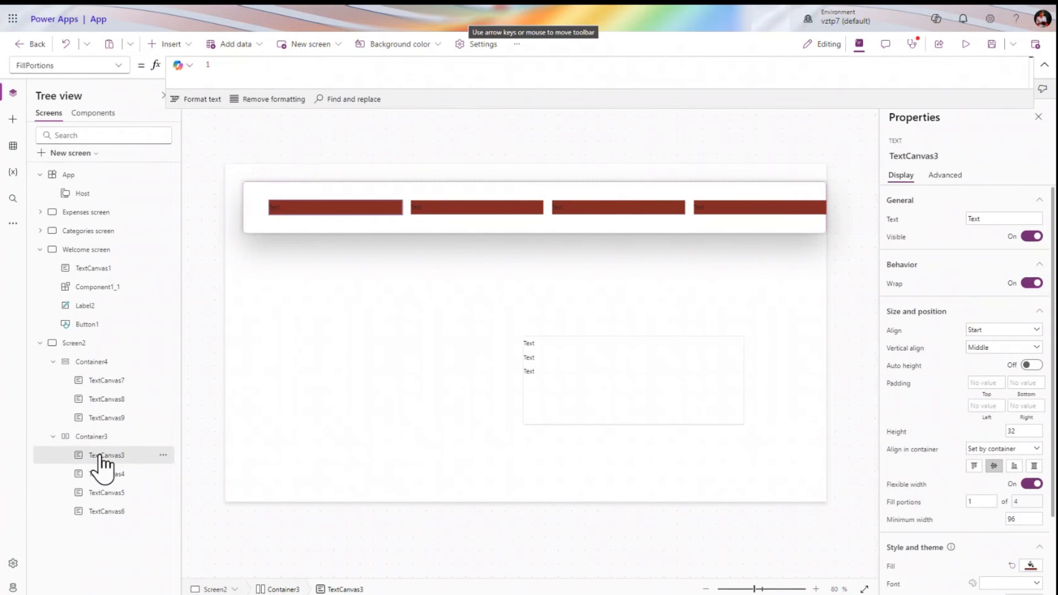
click(92, 436)
click(997, 249)
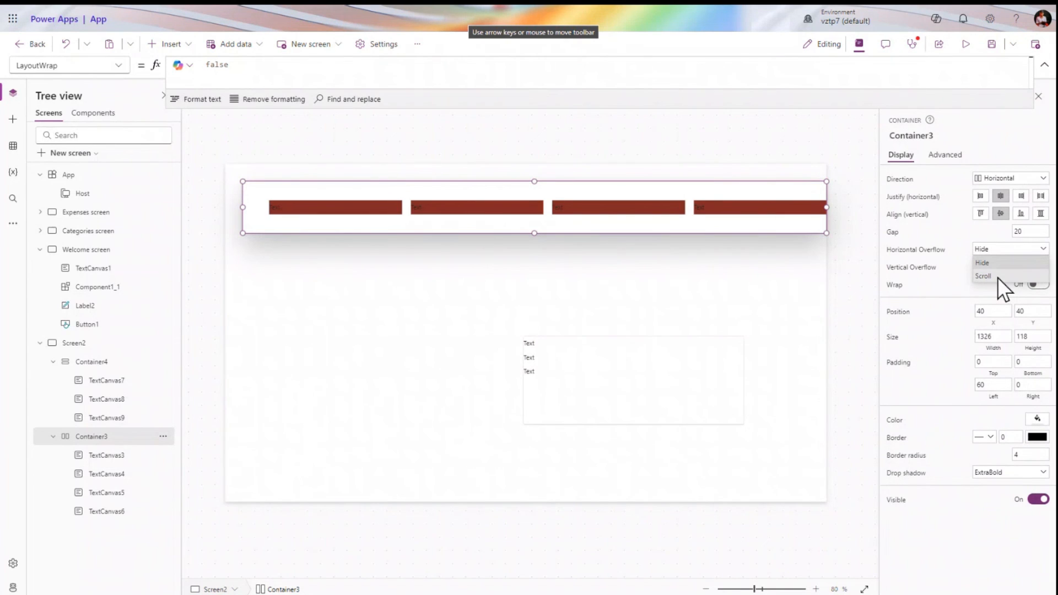
click(997, 277)
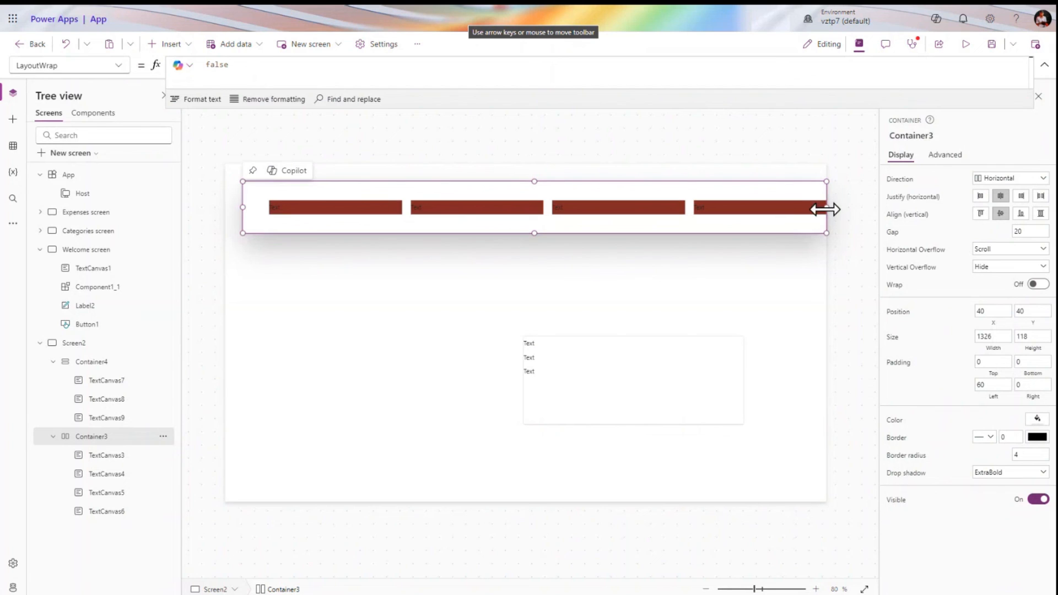
Turn off flexible width on TextCanvas3 and set its width to 500
click(117, 455)
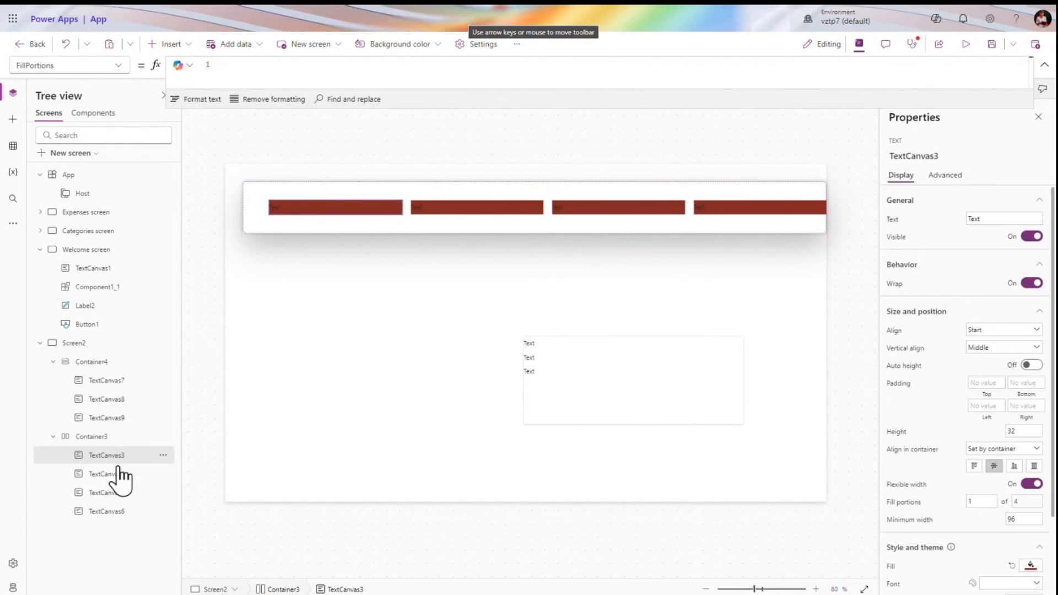
click(1029, 484)
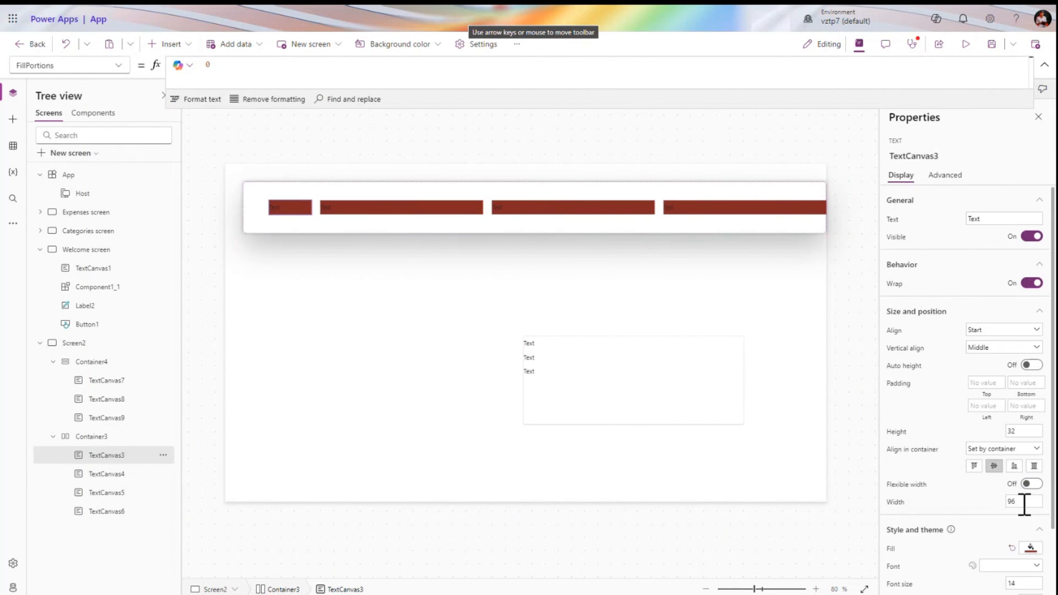
click(1024, 501)
text(500)
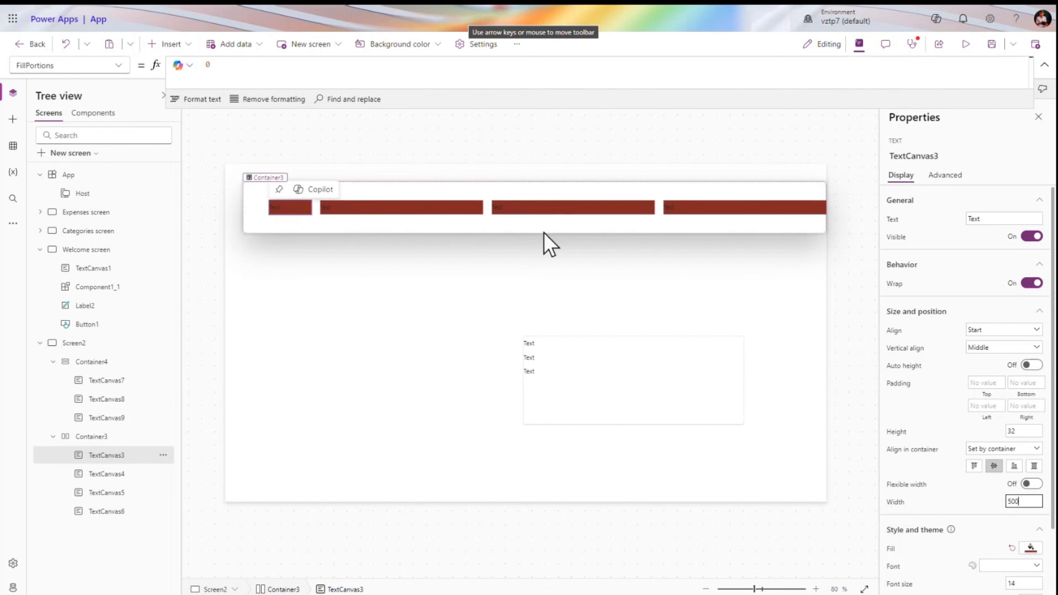
key(Tab)
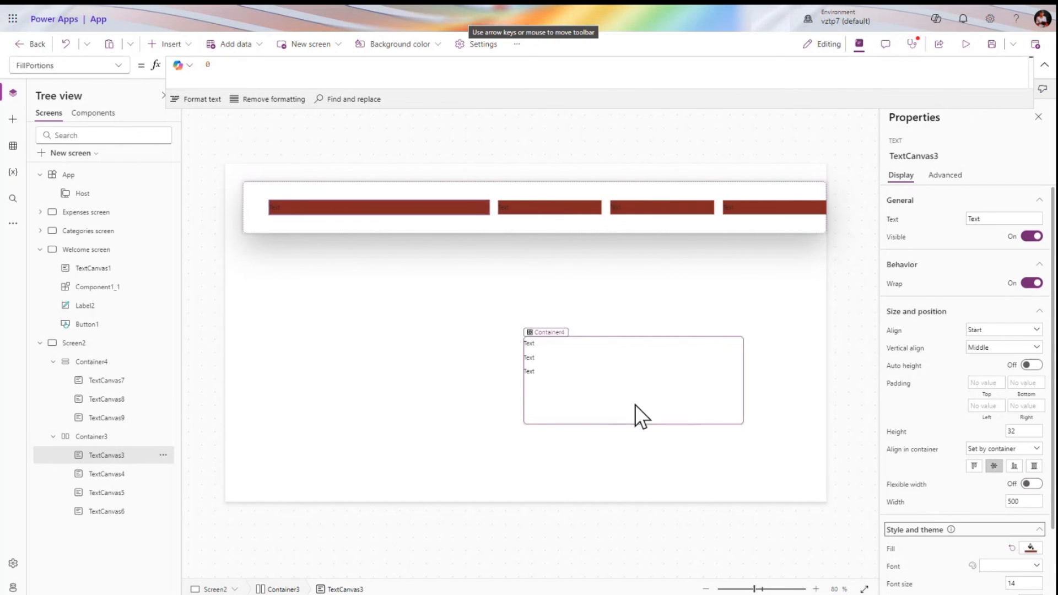
Give all four red labels a fixed width of 800
click(782, 208)
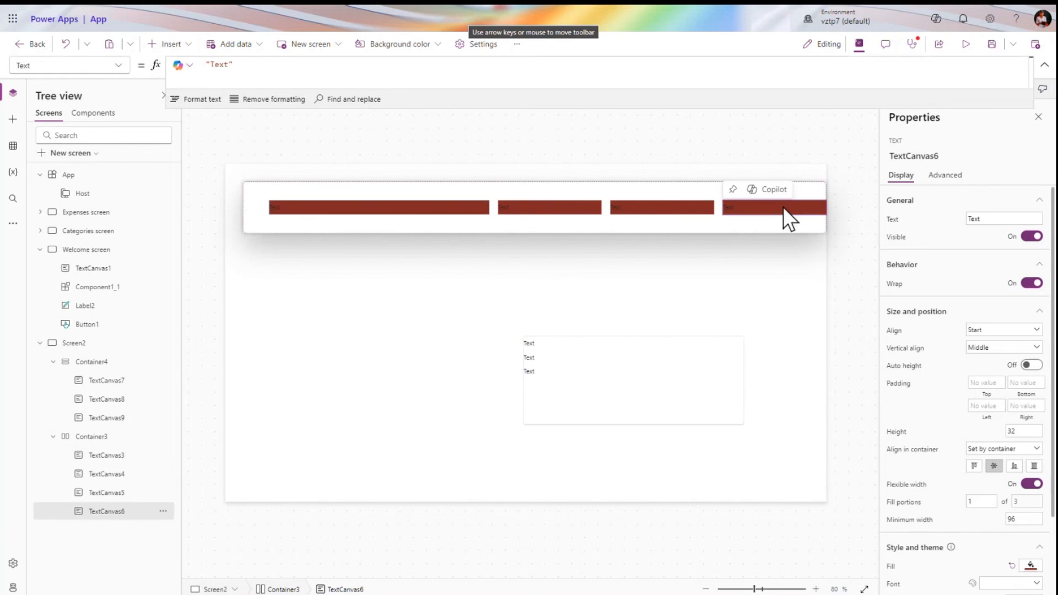
shift+click(110, 456)
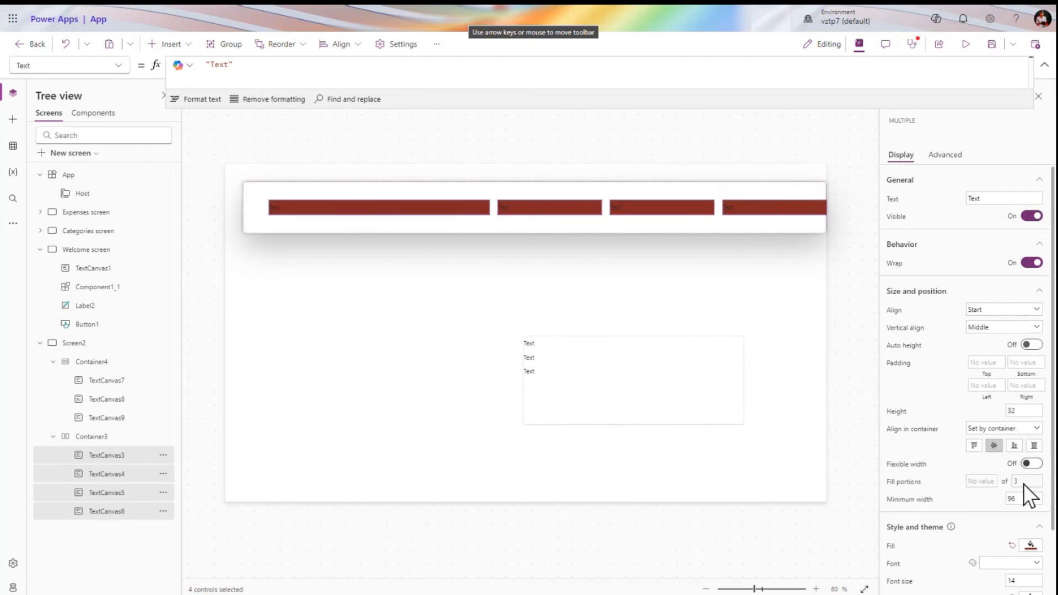
click(1030, 464)
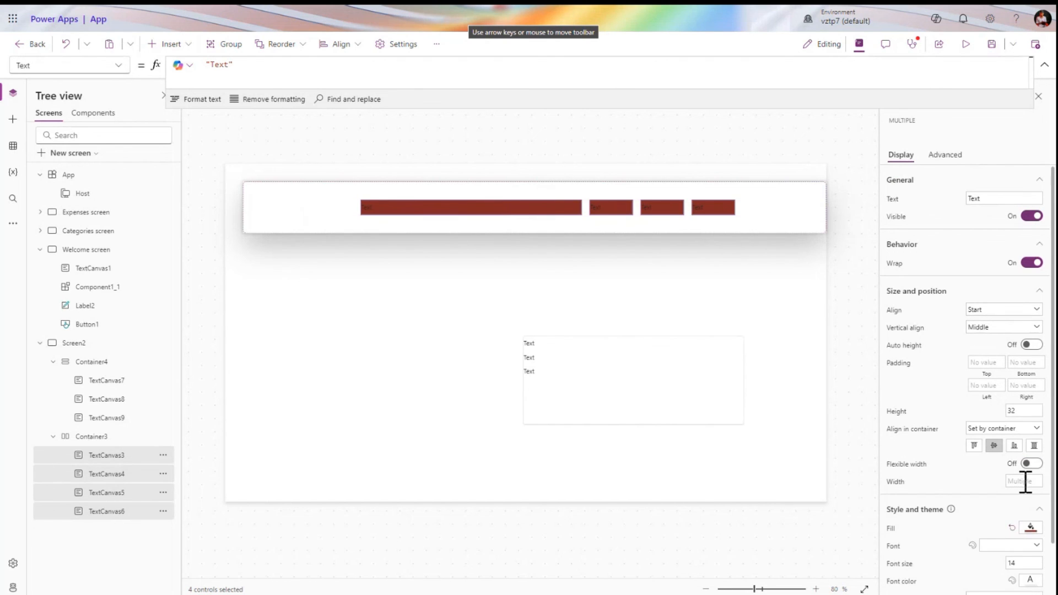
click(1024, 481)
text(300)
key(Tab)
click(1025, 481)
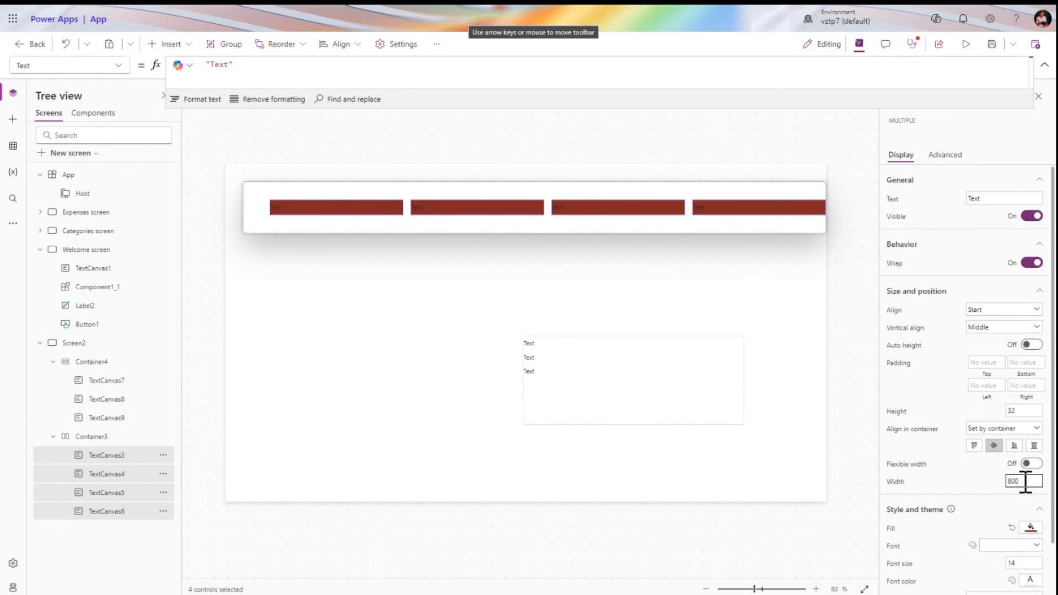
text(800)
key(Tab)
click(338, 275)
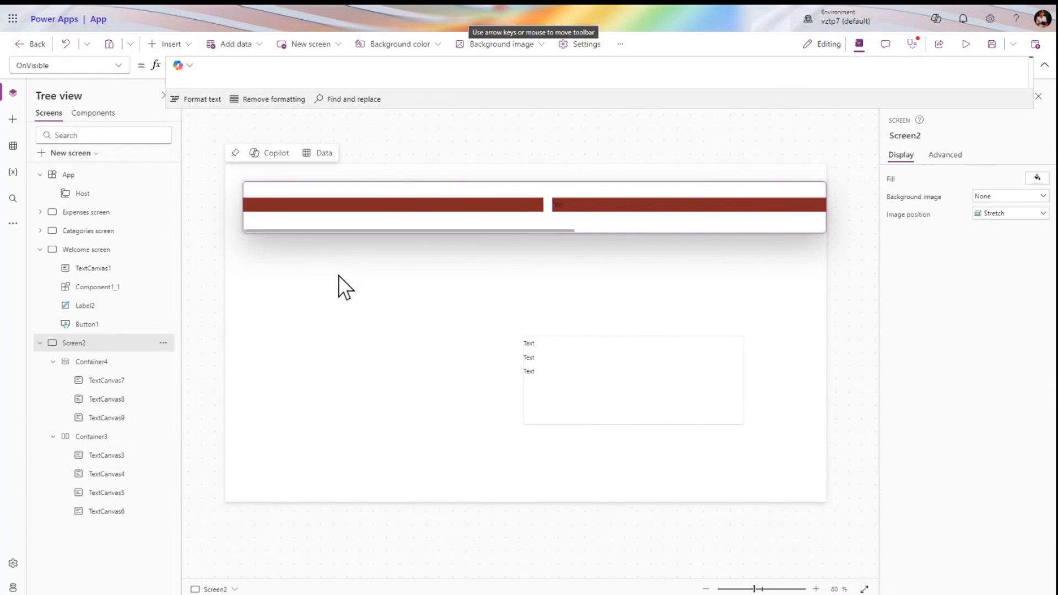
click(422, 229)
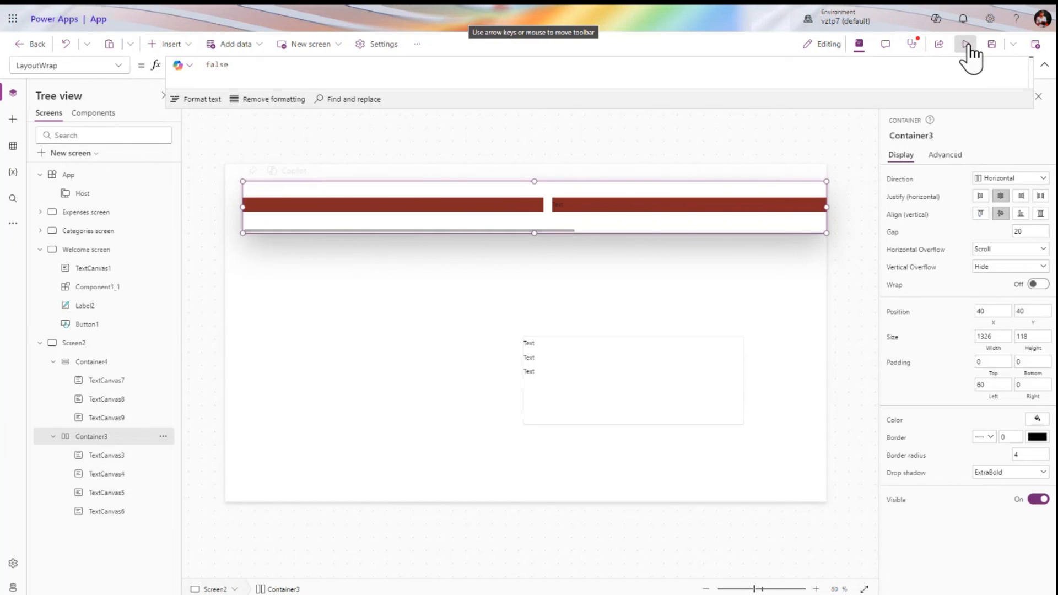
Preview the app and swipe the red labels to test horizontal scrolling
click(966, 45)
drag(428, 145, 245, 164)
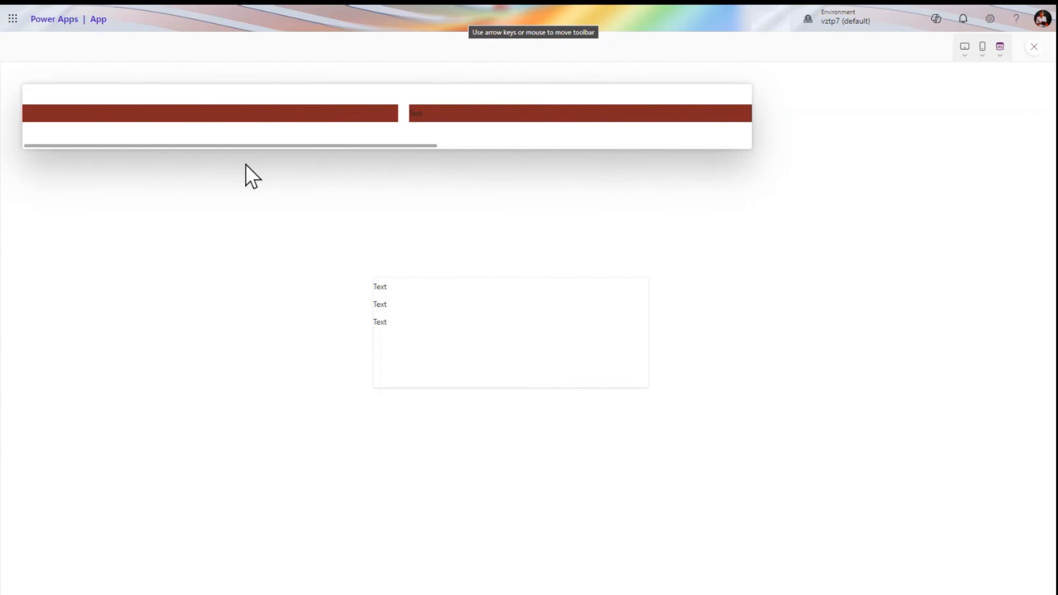
click(1034, 47)
click(643, 351)
Set Container4's vertical overflow to Scroll and delete Container3 with its red labels
click(468, 219)
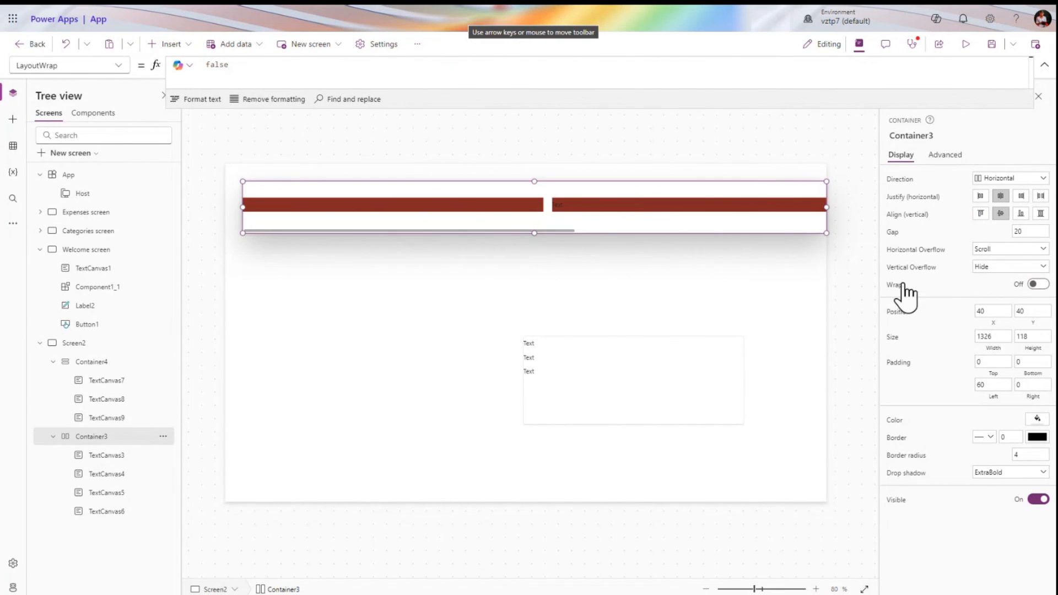
click(632, 389)
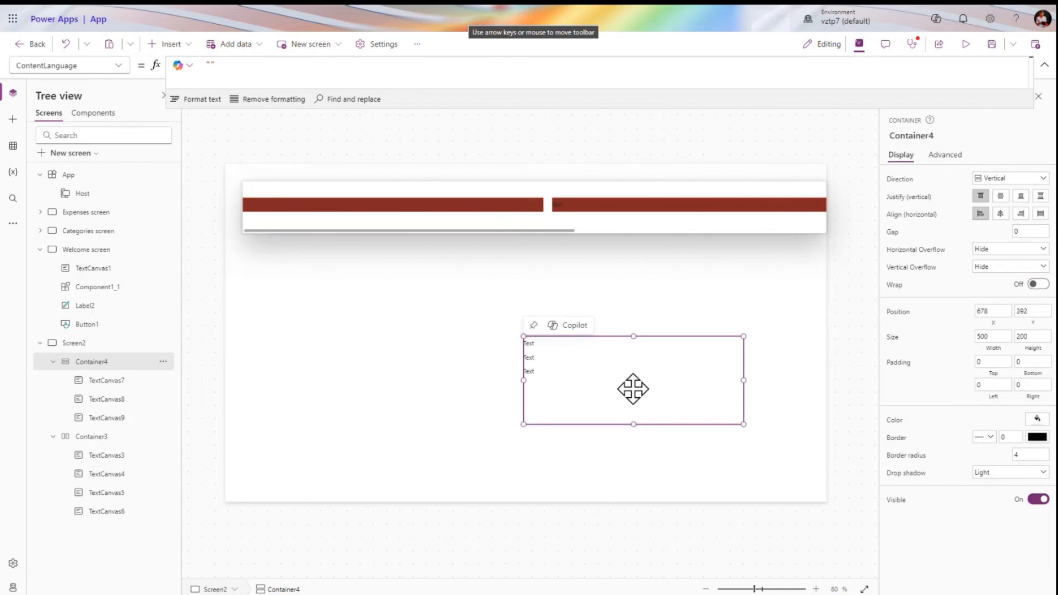
click(1007, 267)
click(992, 294)
click(446, 231)
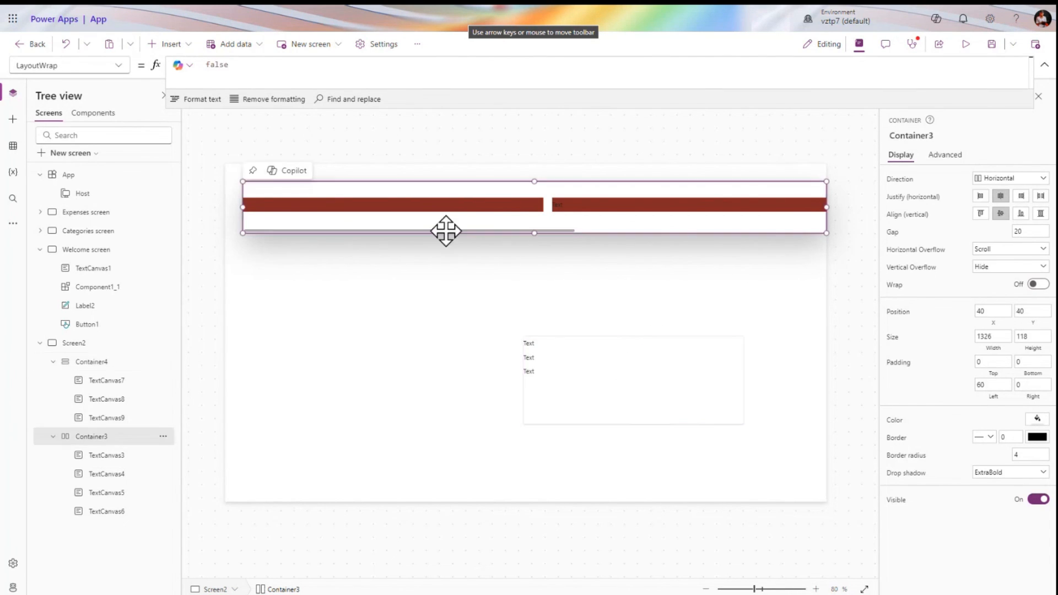
key(Delete)
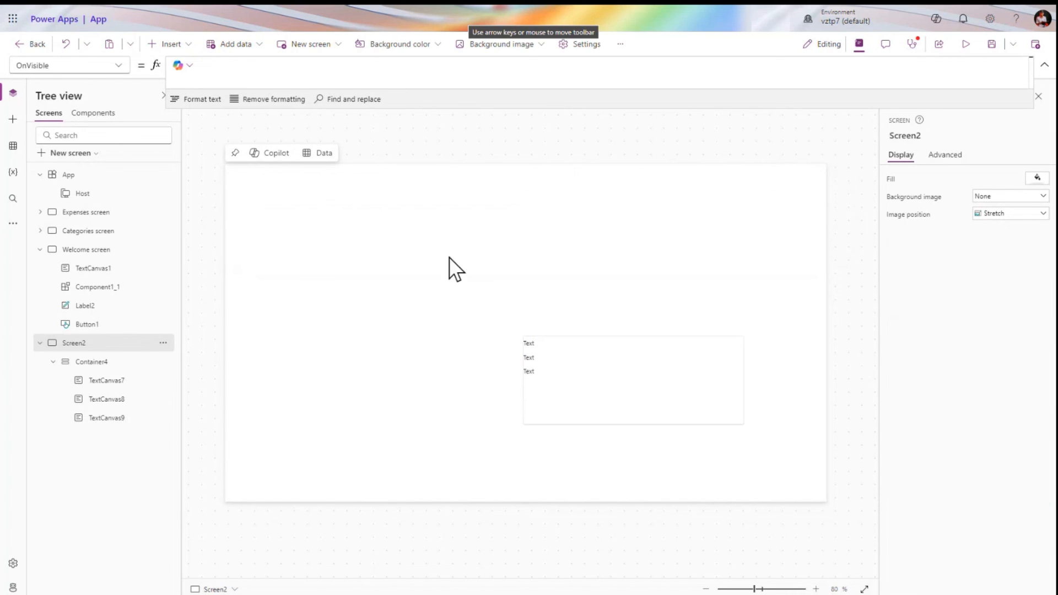
Delete Container4 with its three text items, then browse the Insert list without adding anything
click(567, 375)
key(Delete)
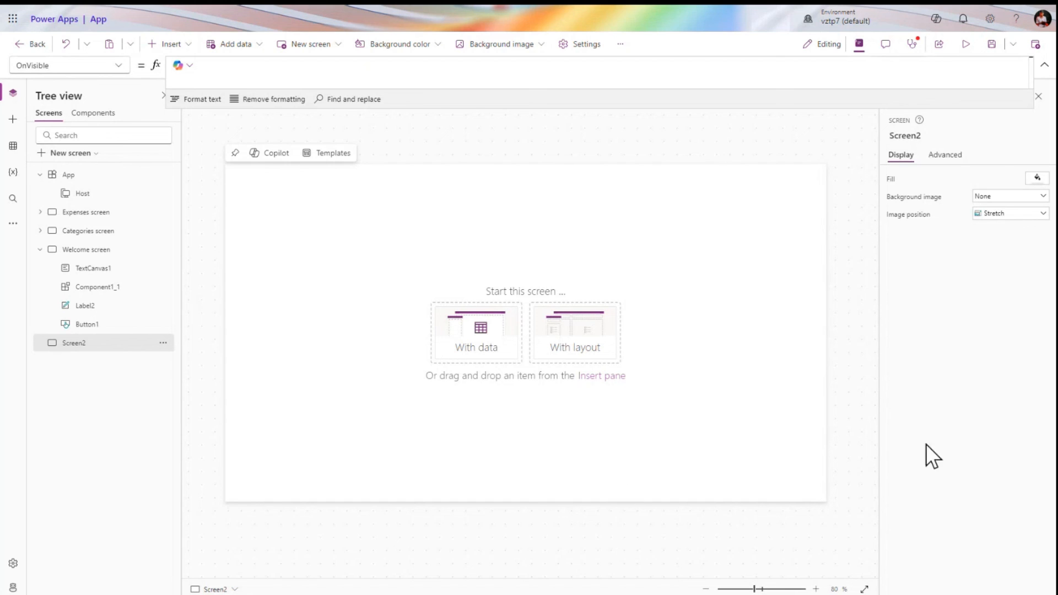
click(168, 45)
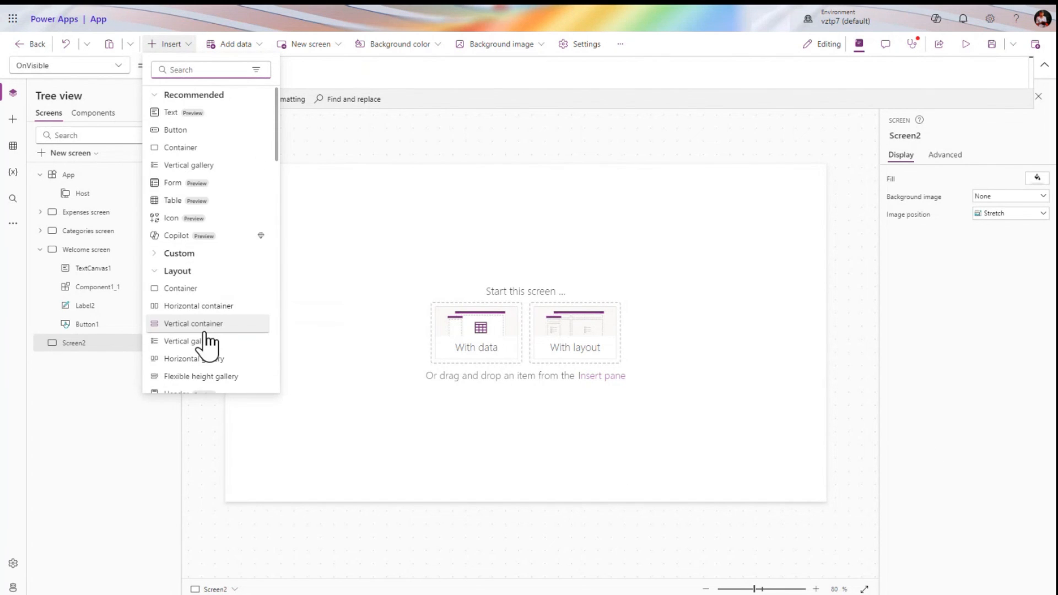
scroll(209, 346, down, 15)
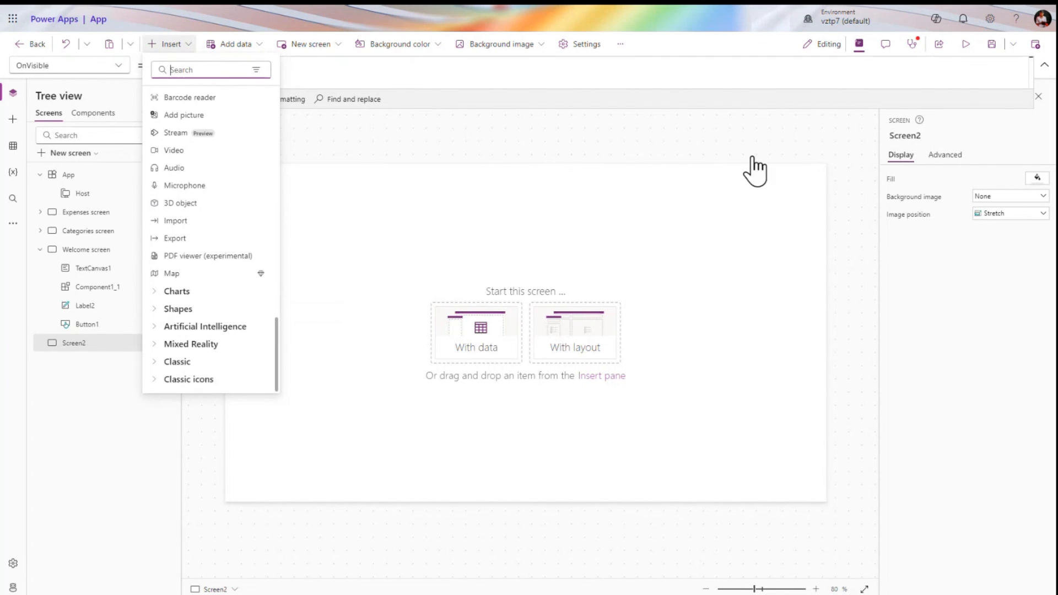
click(696, 161)
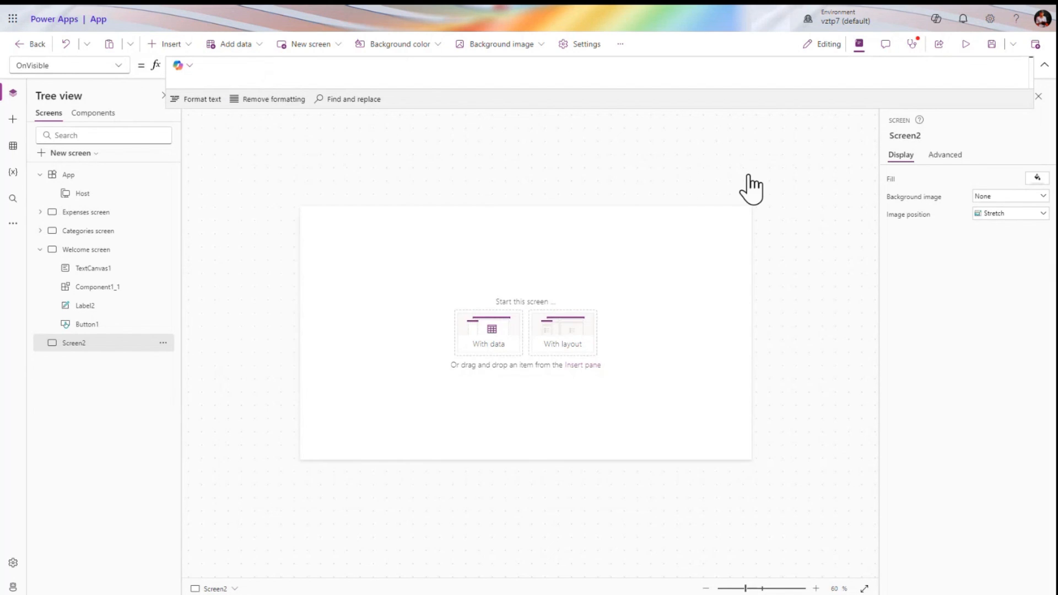